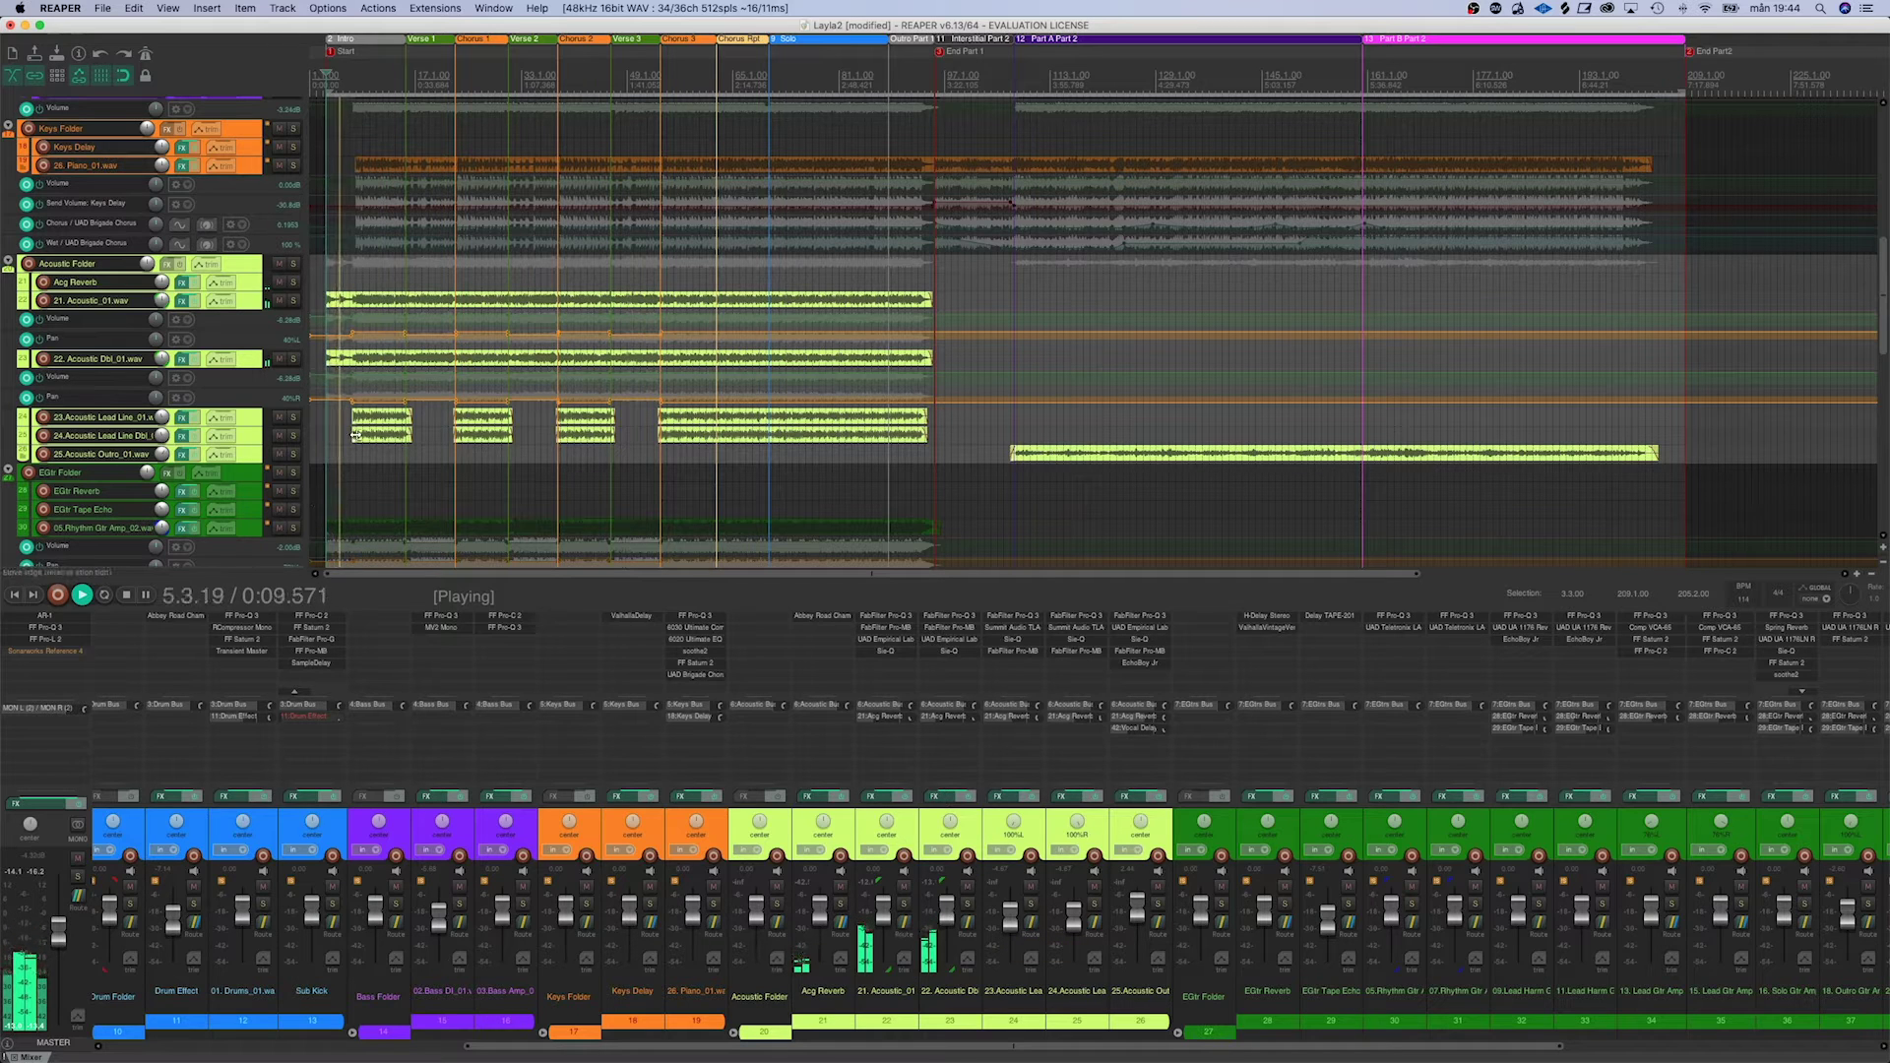
Solo the 23.Acoustic Lead Line and 24.Acoustic Lead Line Dbl tracks and play them back
{"action": "key", "text": "space"}
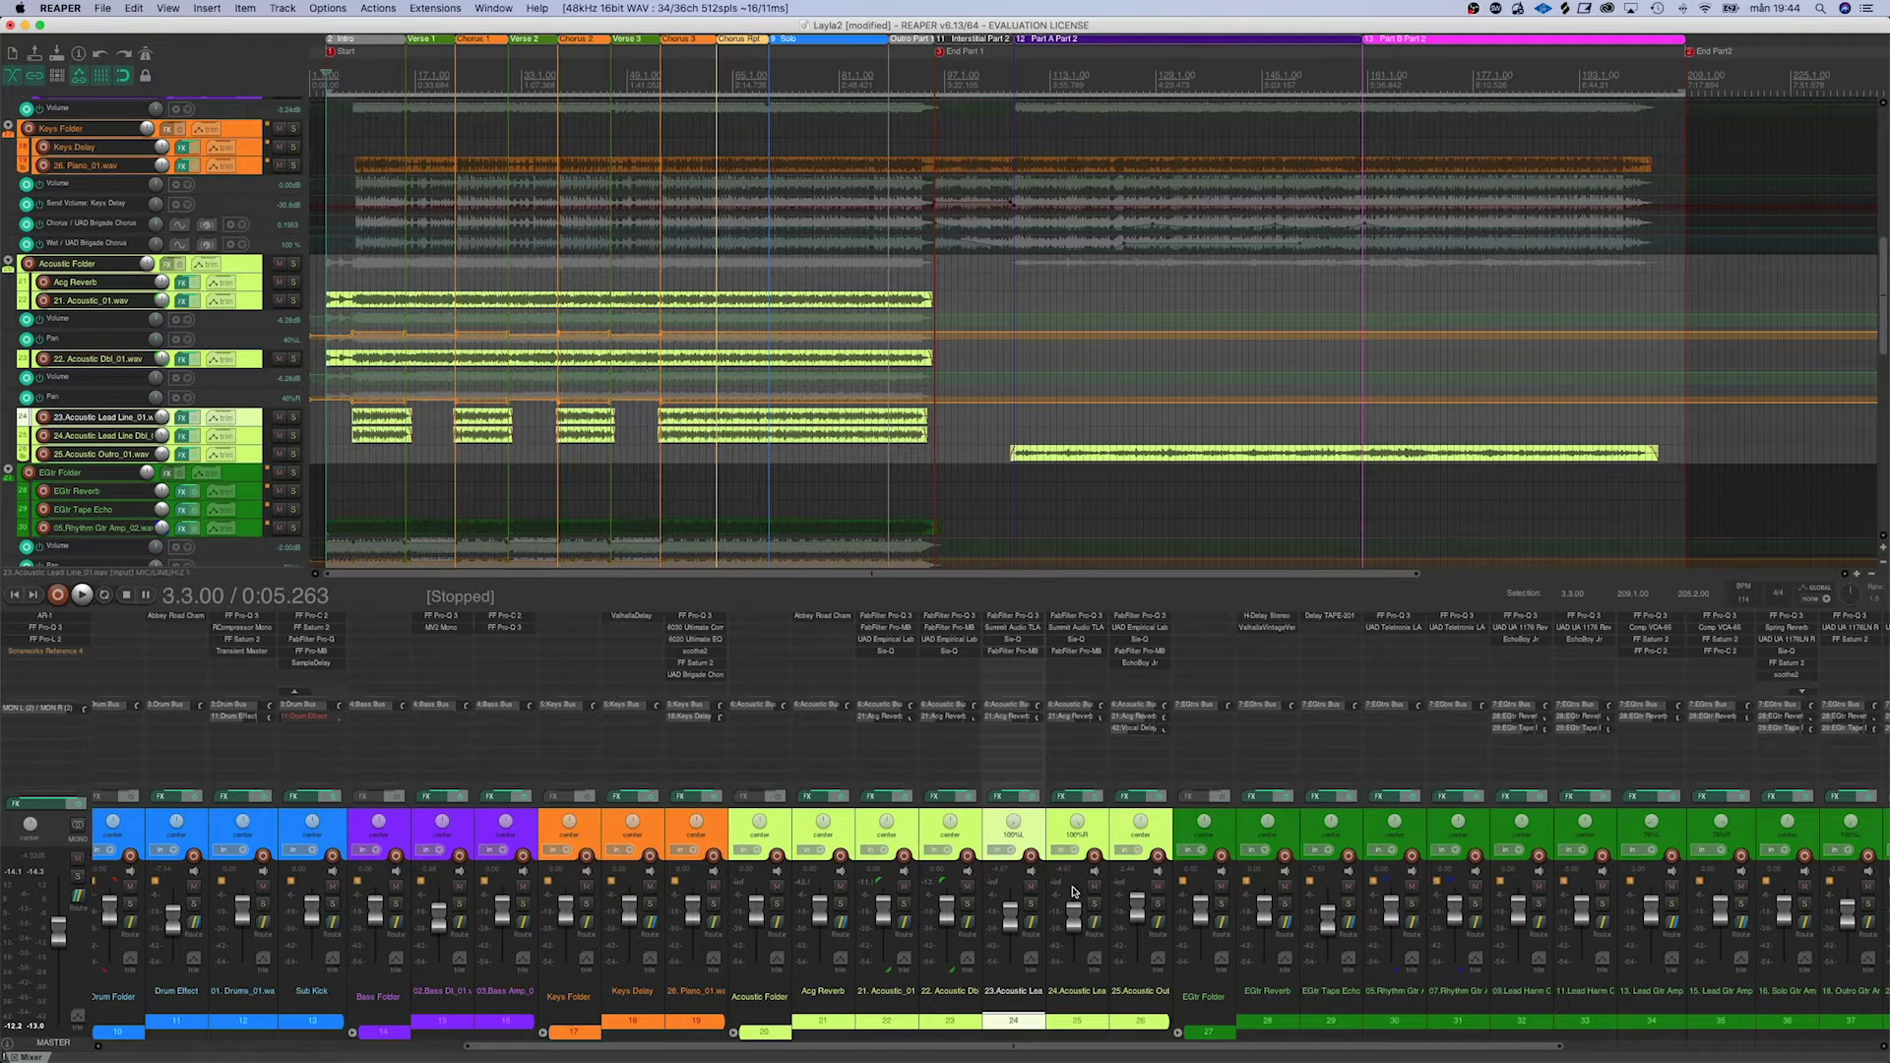
{"action": "key", "text": "alt+s"}
{"action": "key", "text": "space"}
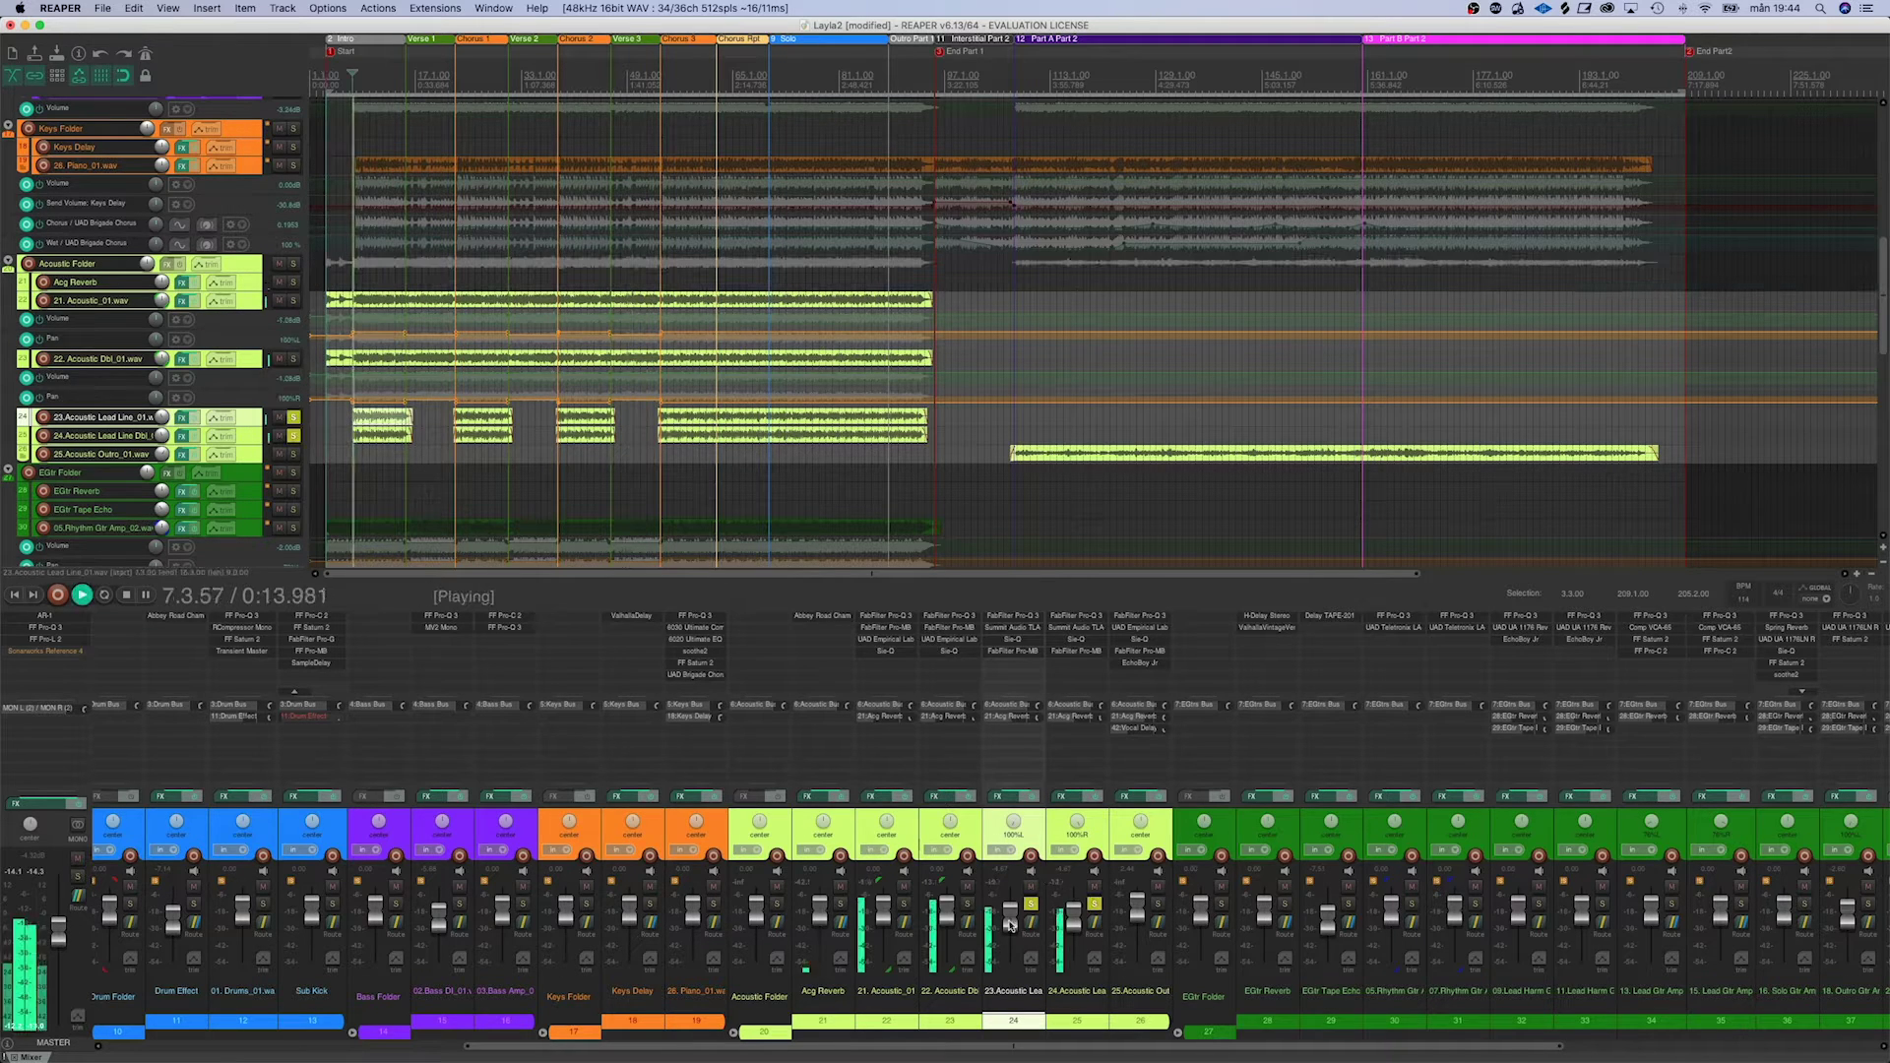
Examine the Pro-Q 3 bands on the 23.Acoustic Lead Line track during playback, then close the equalizer and stop
{"action": "left_click", "coordinate": [1012, 616]}
{"action": "left_click", "coordinate": [405, 302]}
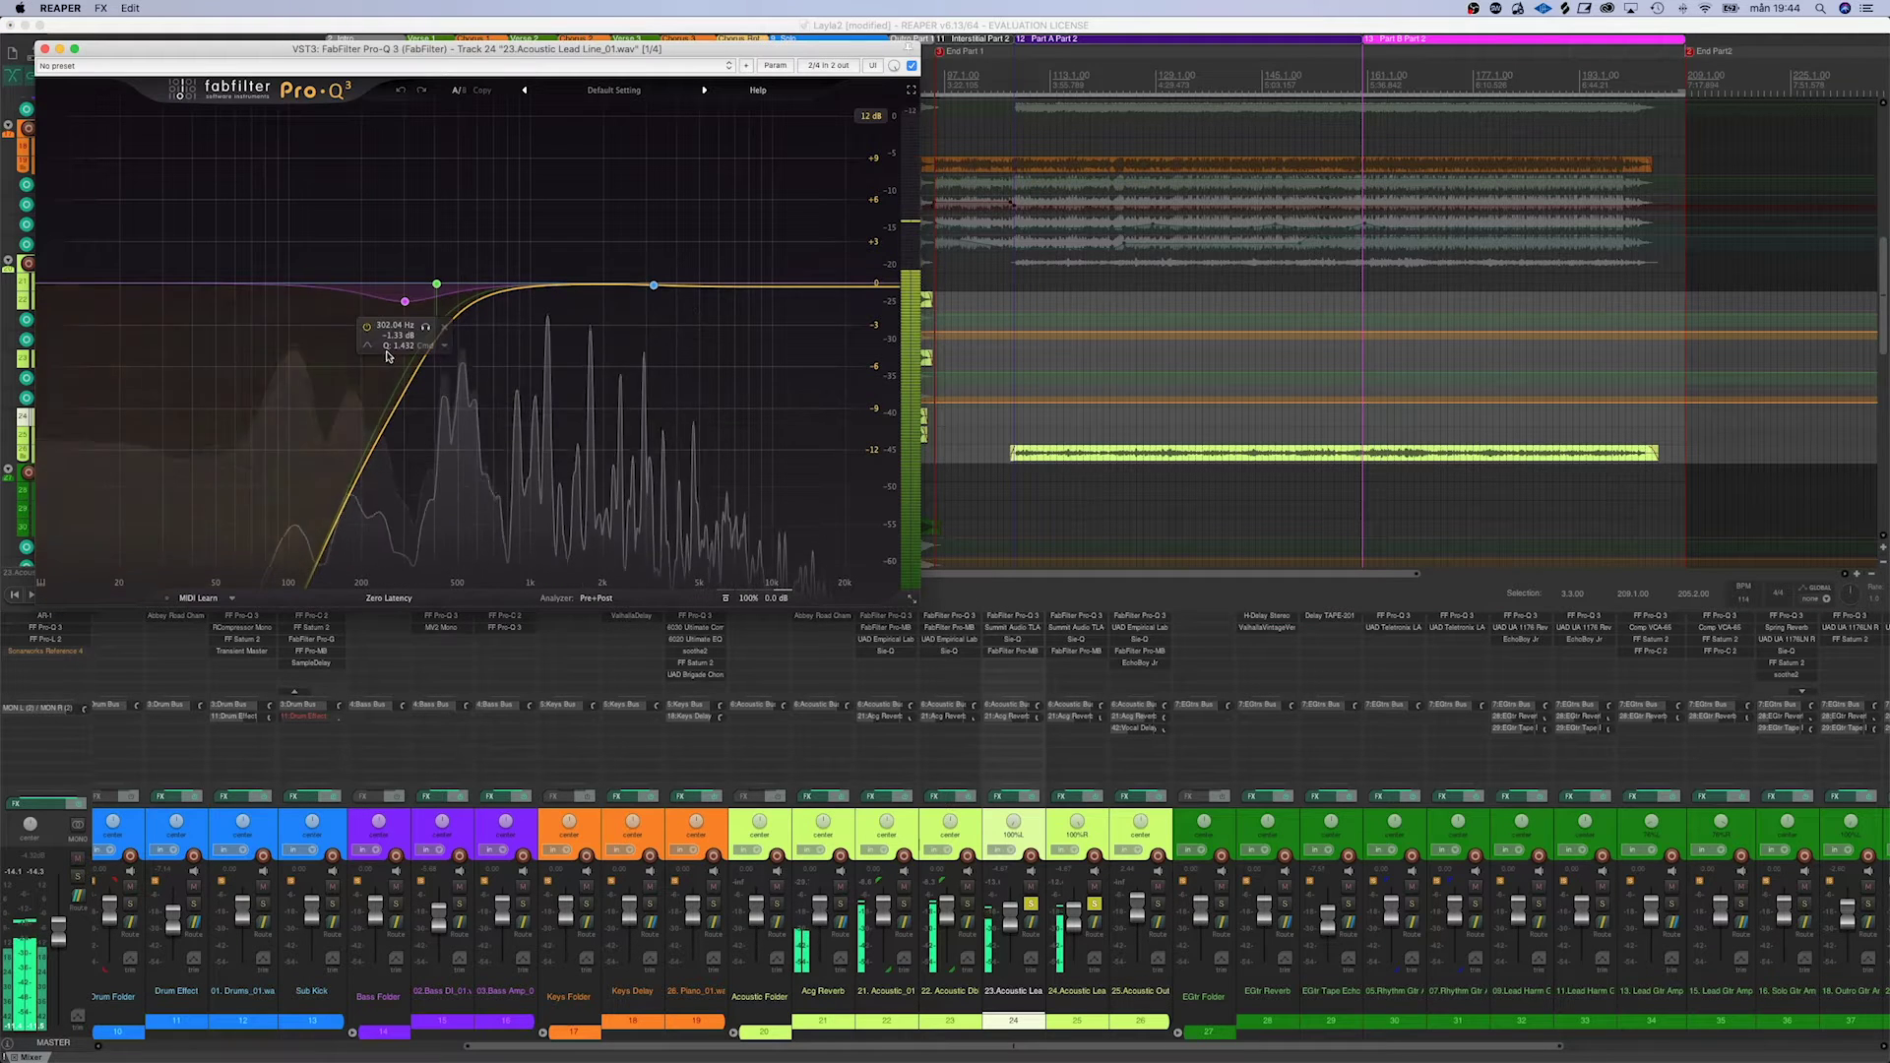
{"action": "left_click", "coordinate": [43, 49]}
{"action": "key", "text": "space"}
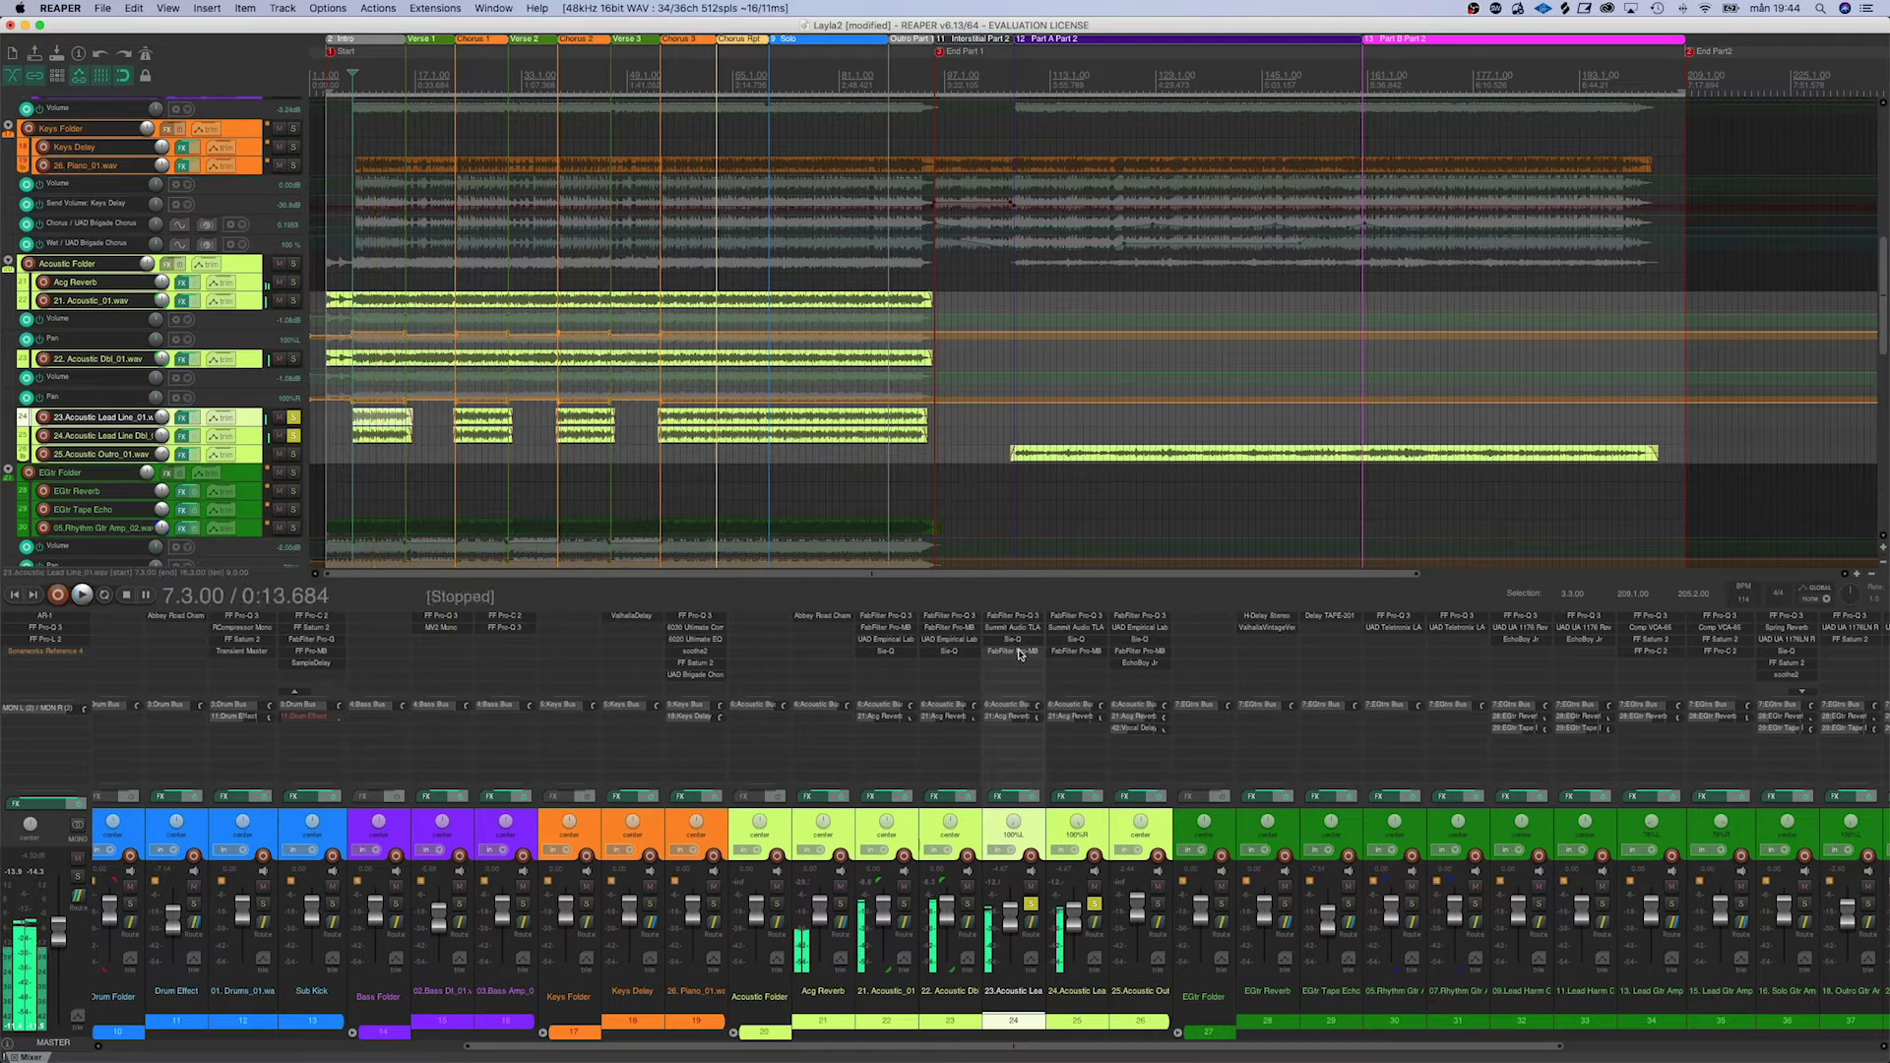
Open TLA-100A, Sie-Q and Pro-MB on the 23.Acoustic Lead Line track, stack their windows and examine them during playback
{"action": "left_click", "coordinate": [1014, 628]}
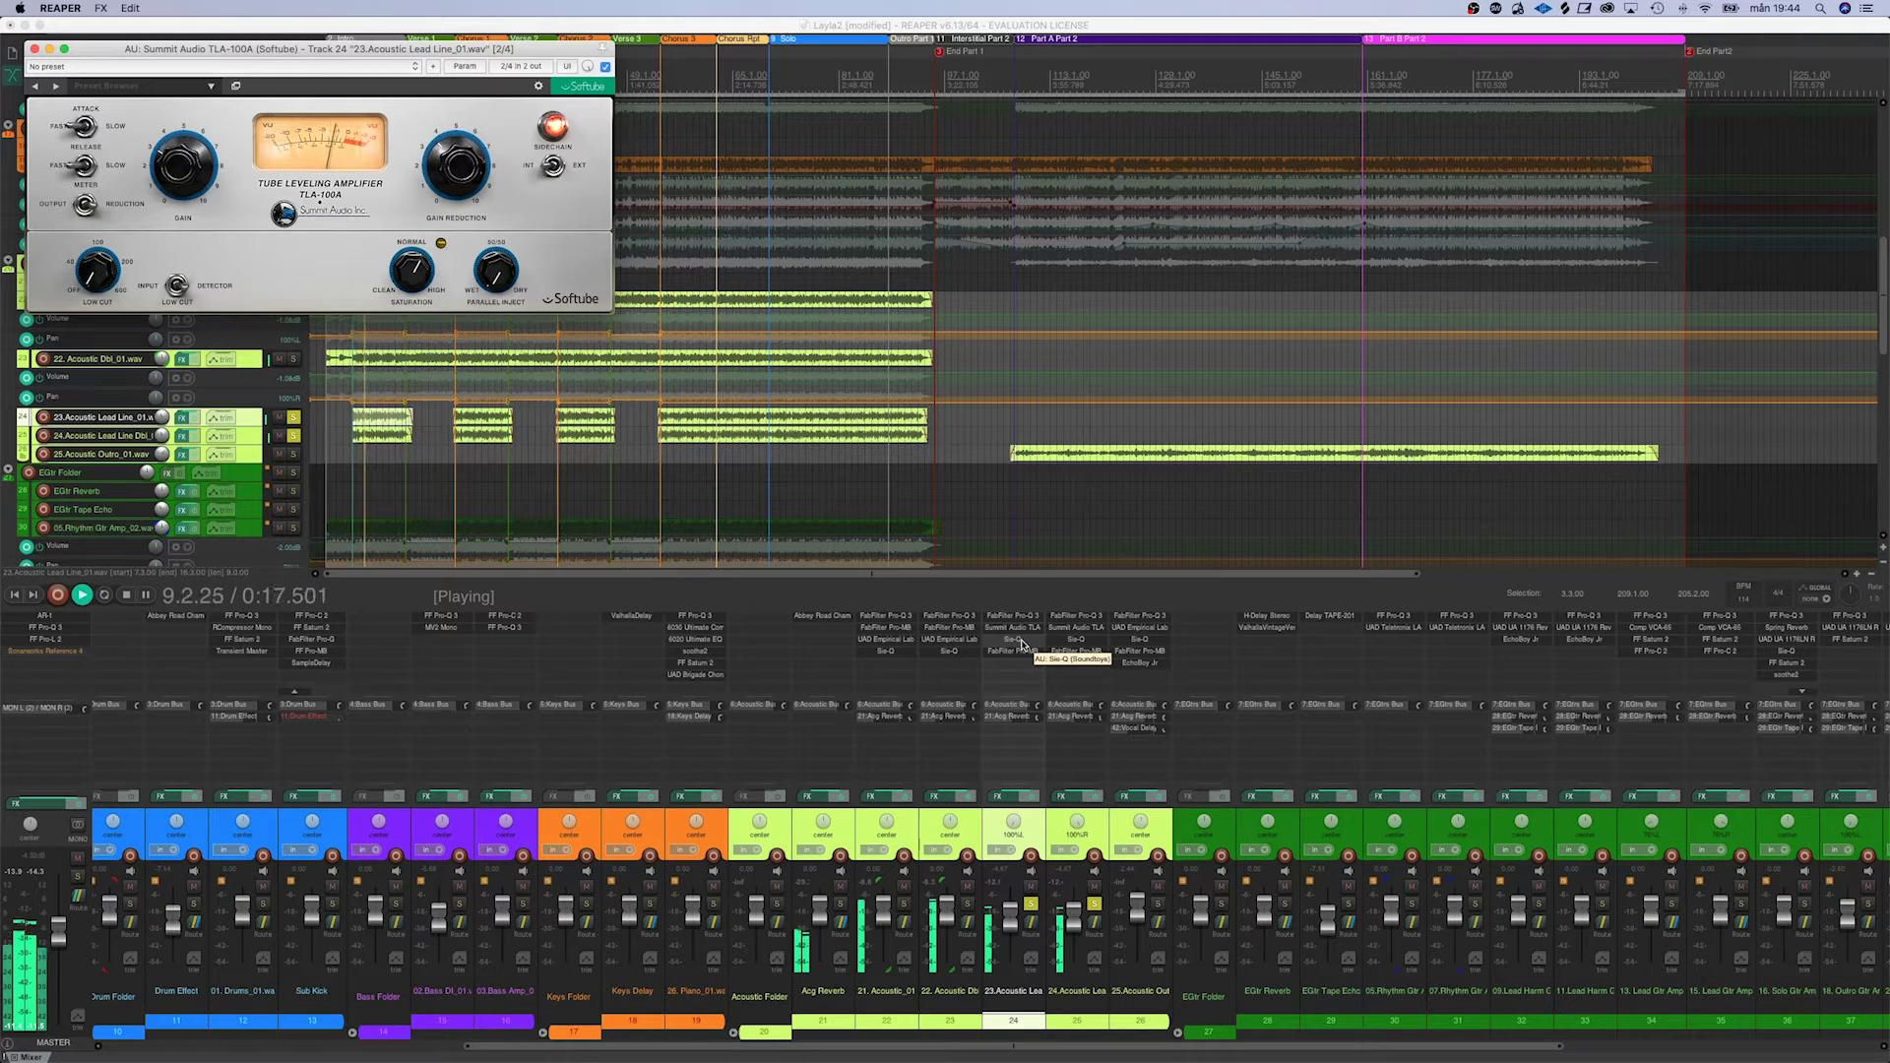
{"action": "left_click", "coordinate": [1022, 644]}
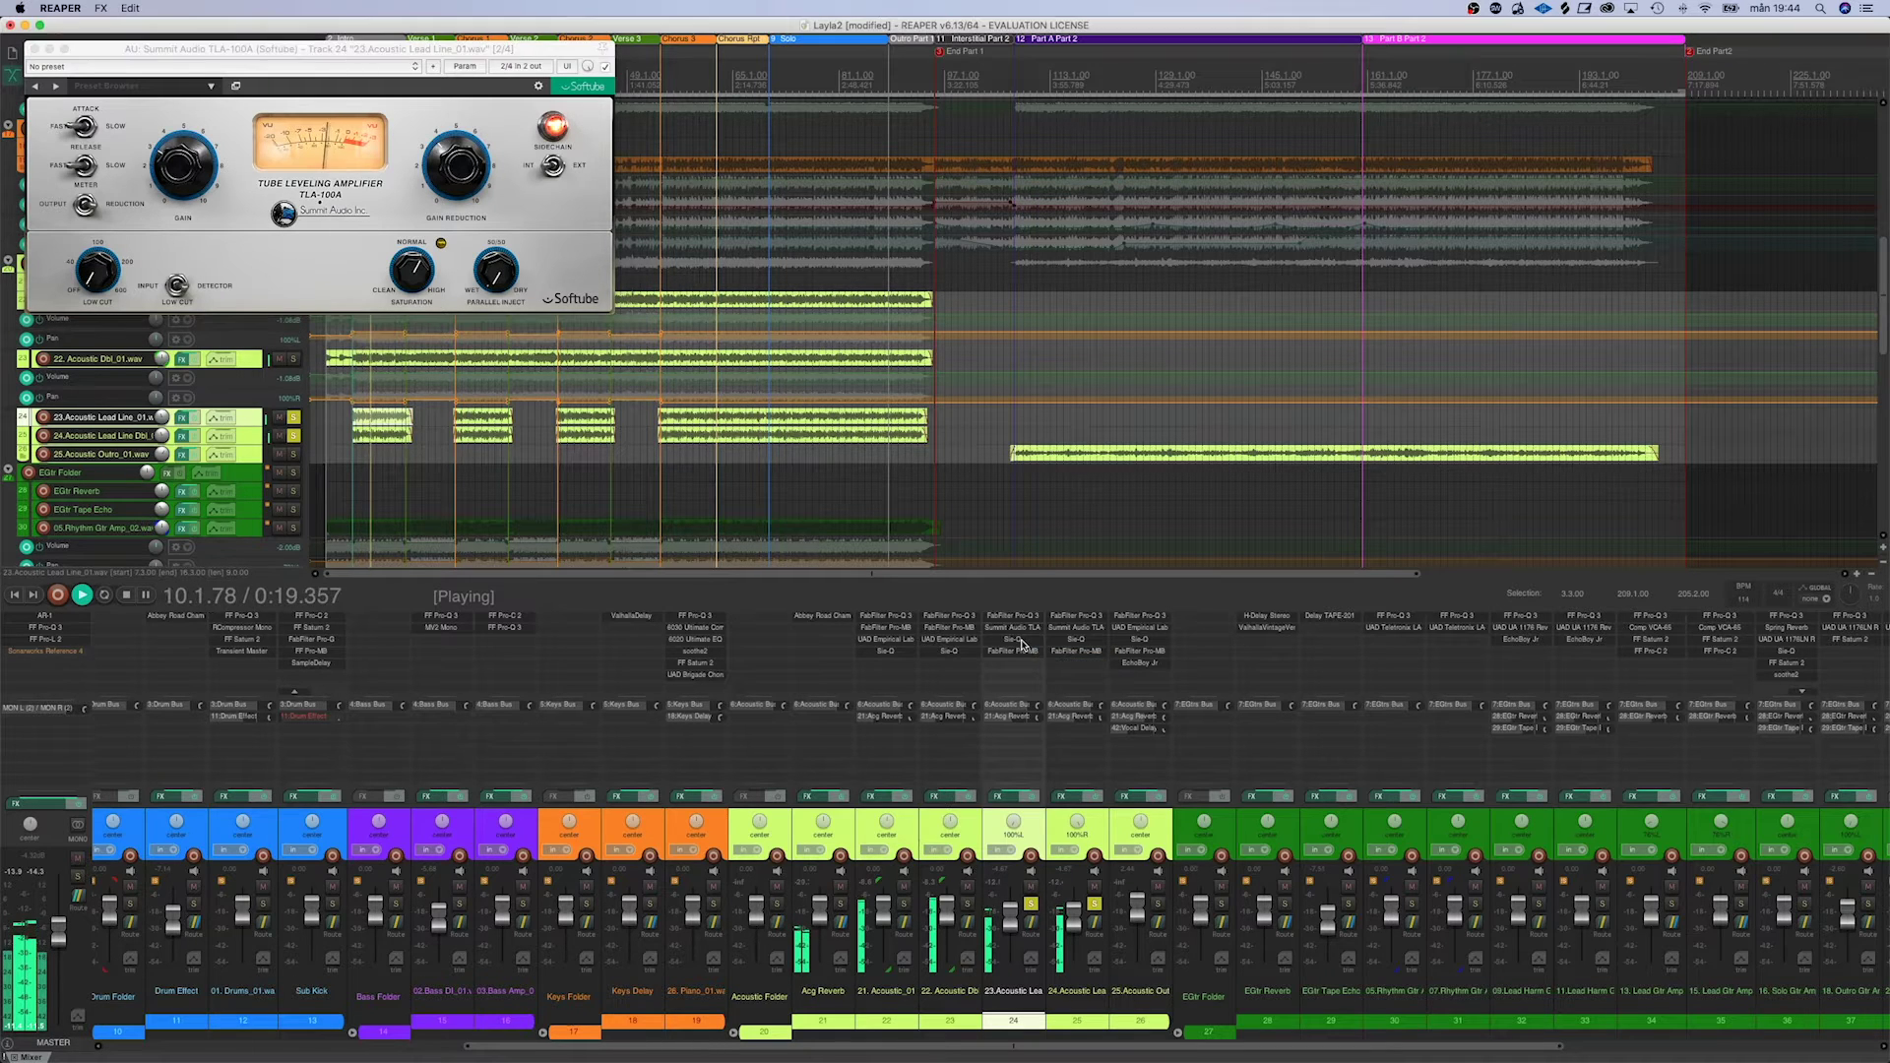
{"action": "left_click_drag", "start_coordinate": [430, 81], "coordinate": [413, 340]}
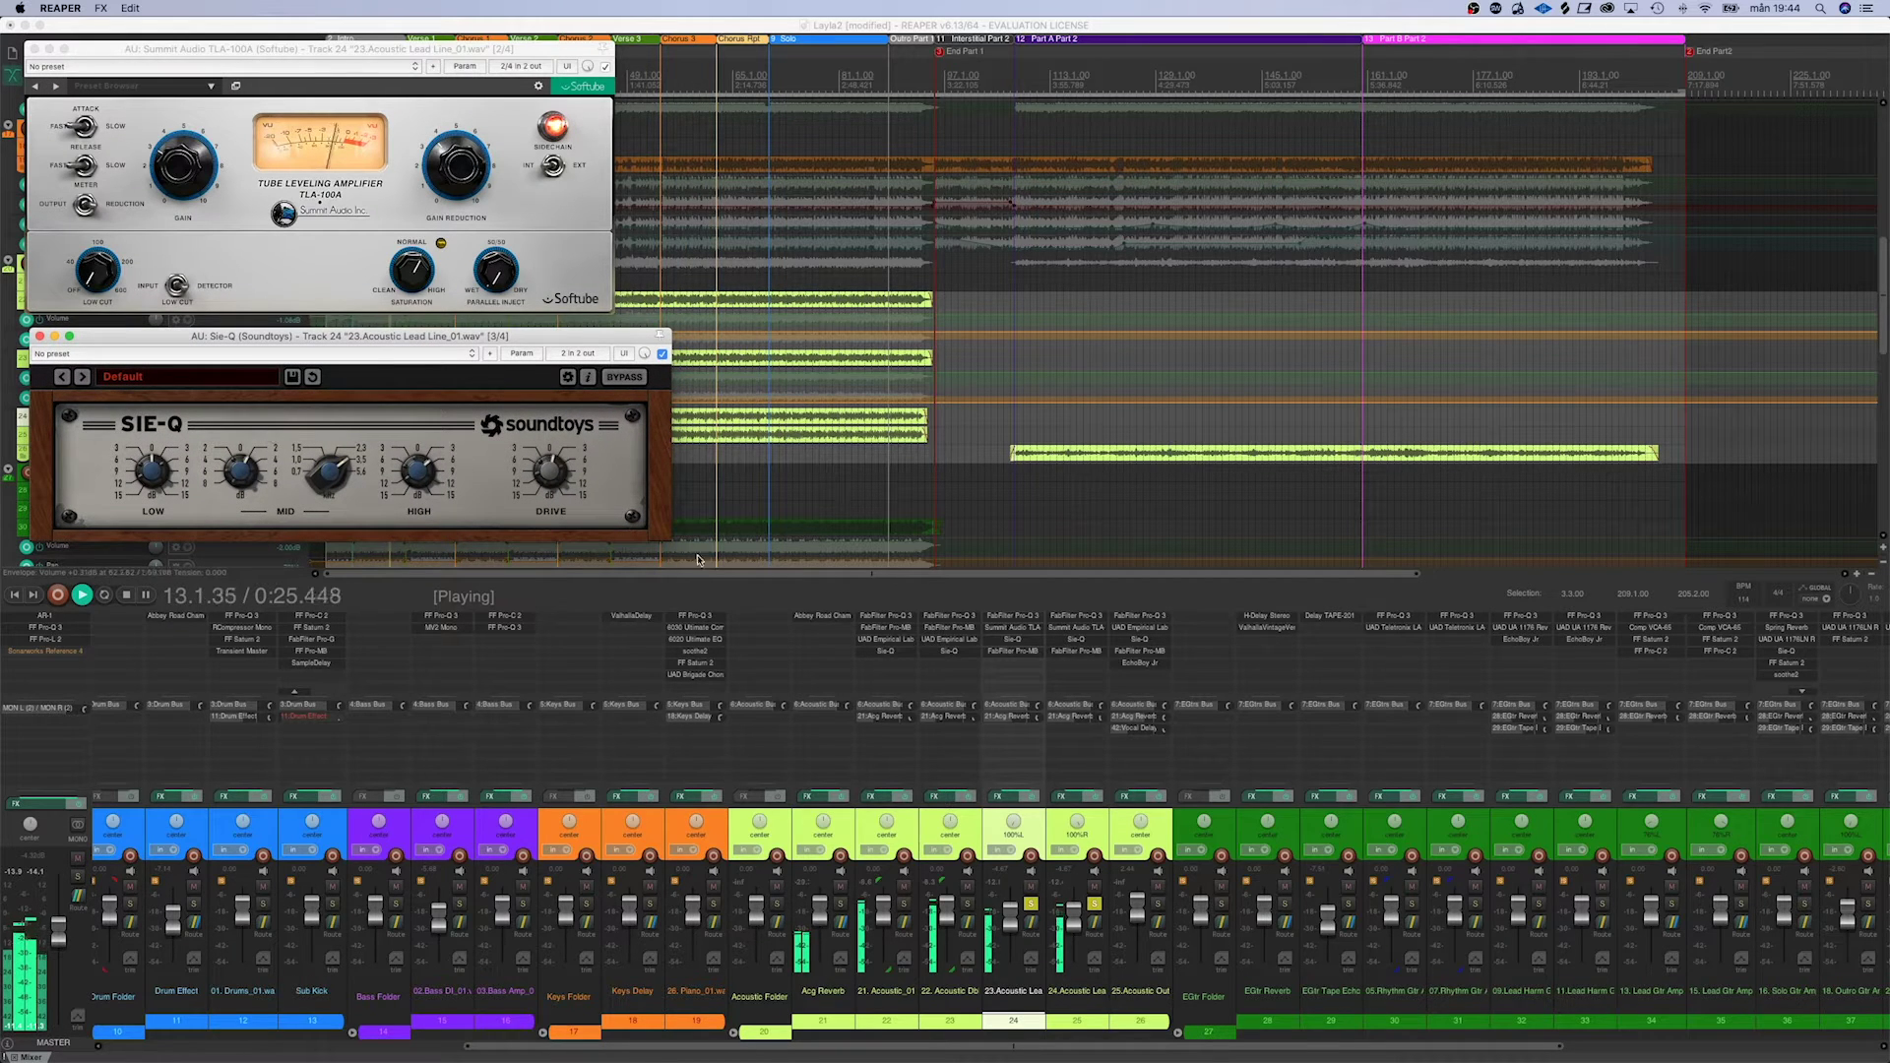
{"action": "left_click", "coordinate": [1013, 651]}
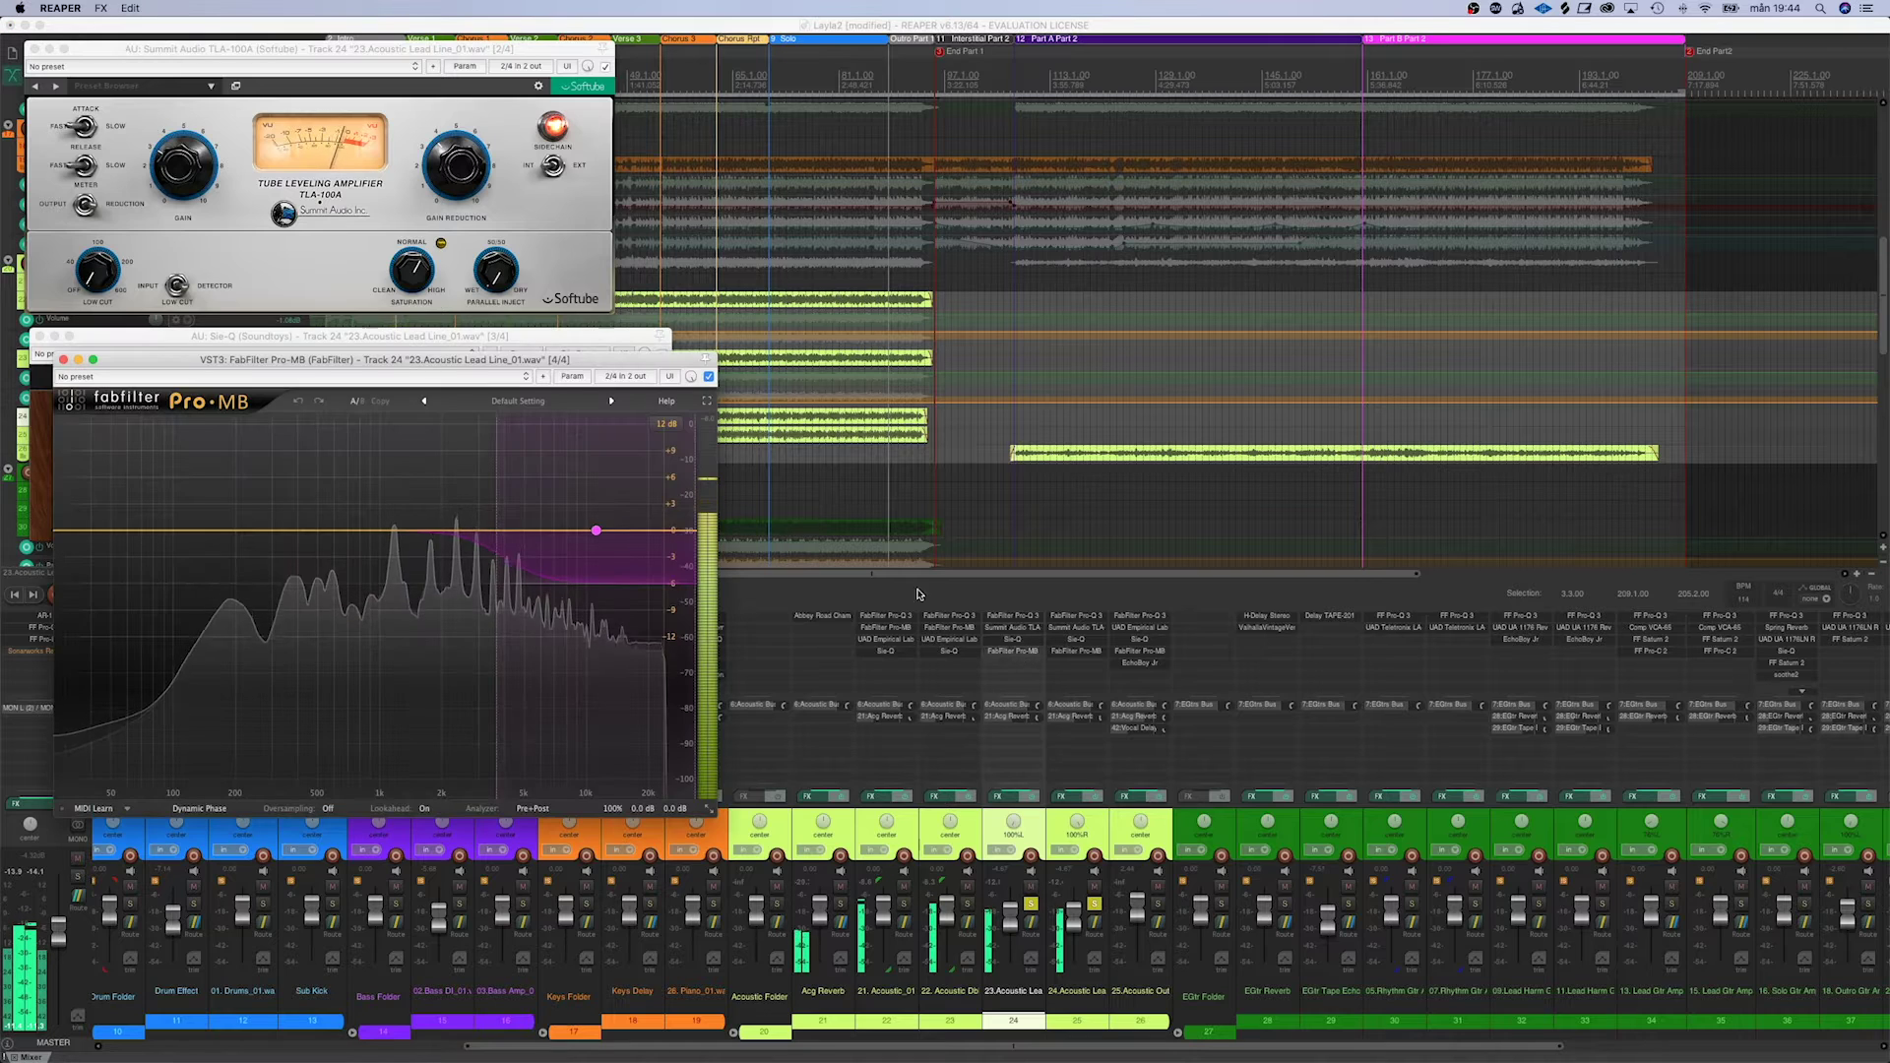
{"action": "left_click_drag", "start_coordinate": [525, 362], "coordinate": [491, 530]}
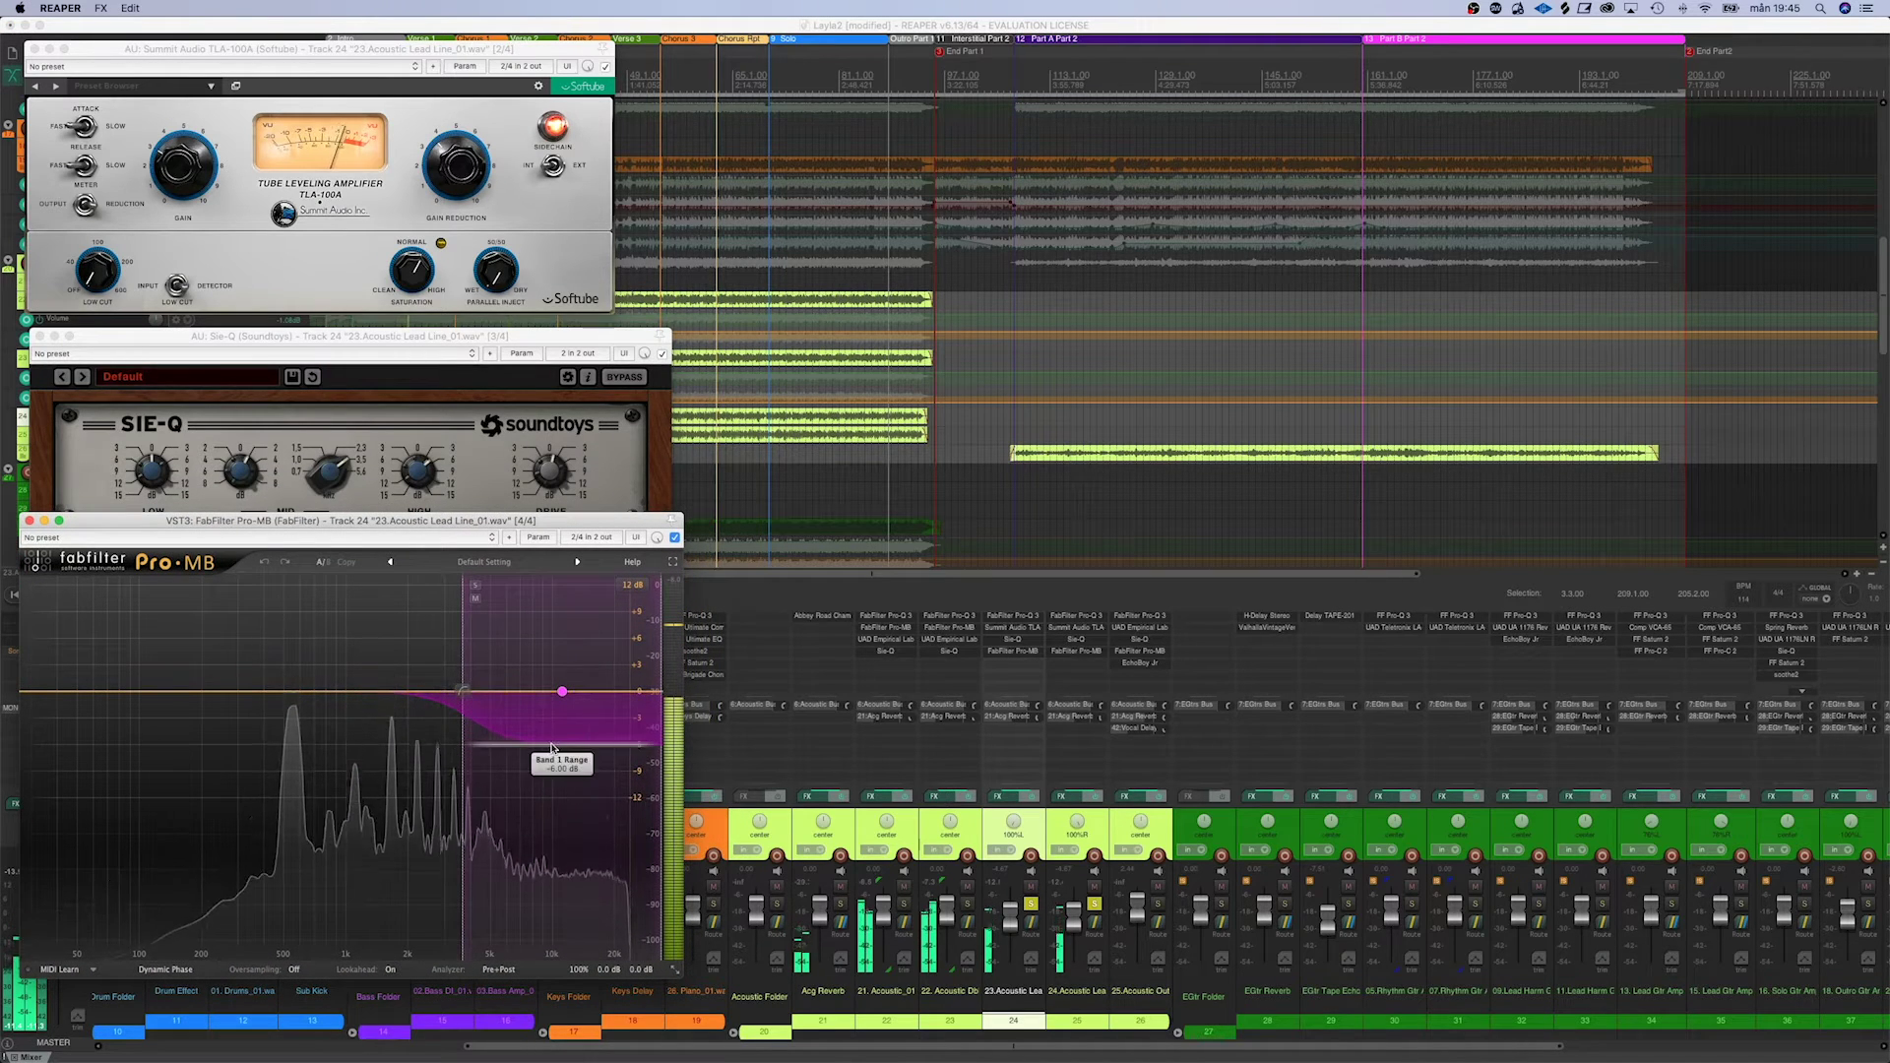
{"action": "key", "text": "space"}
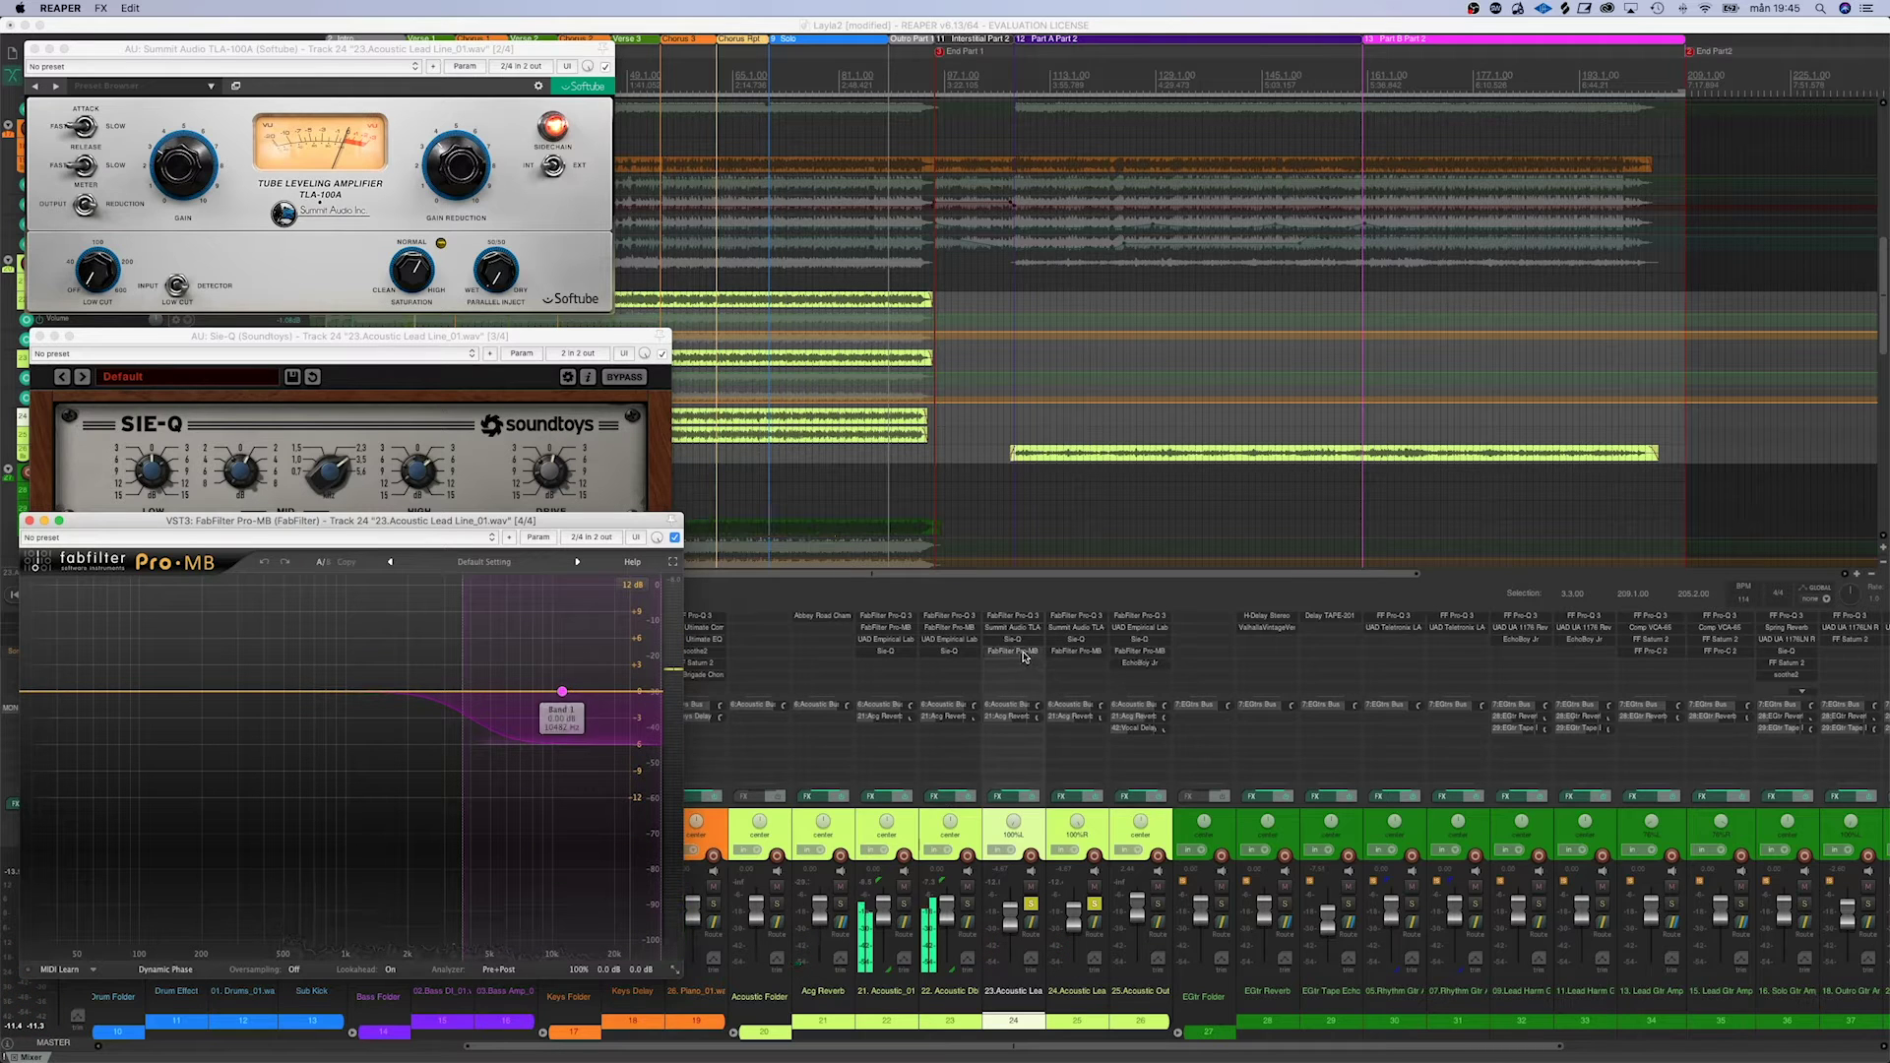
Compare both acoustic lead tracks during playback with TLA-100A, Sie-Q and Pro-MB bypassed and re-enabled one by one
{"action": "left_click", "coordinate": [1017, 656]}
{"action": "key", "text": "b"}
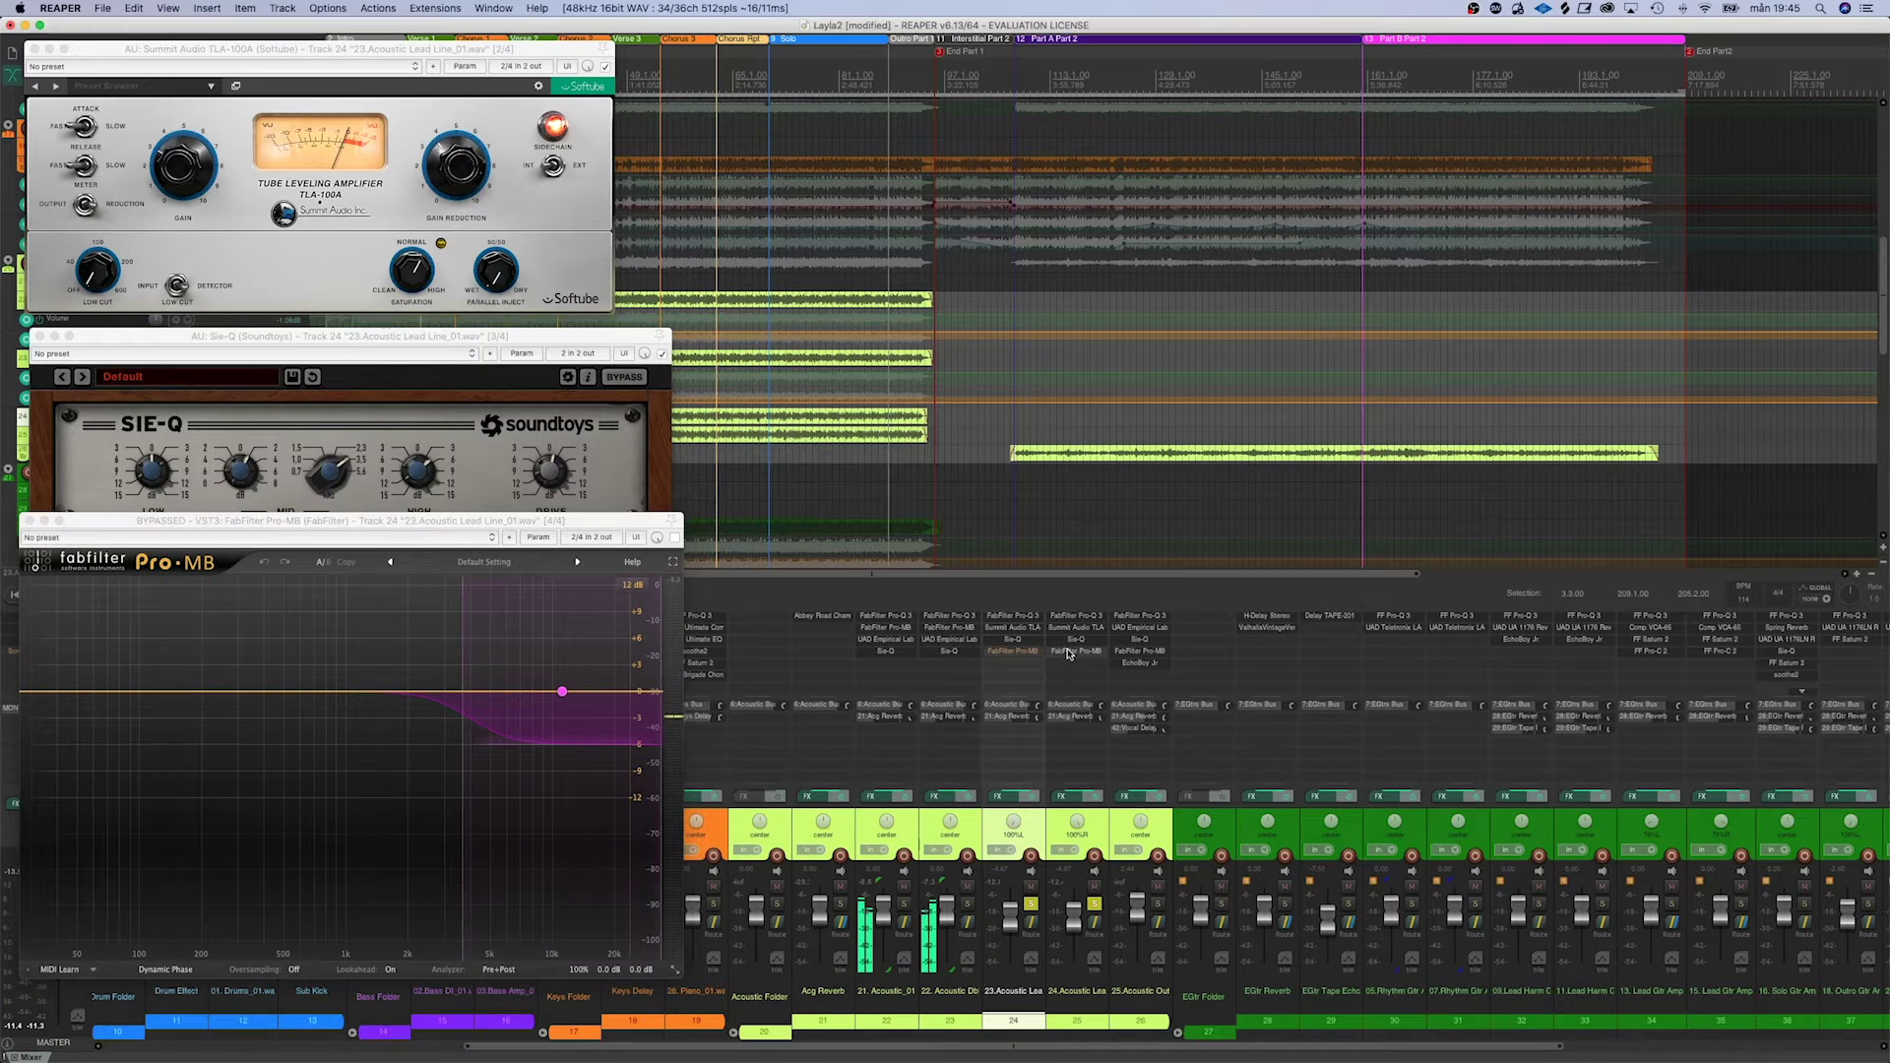
{"action": "key", "text": "space"}
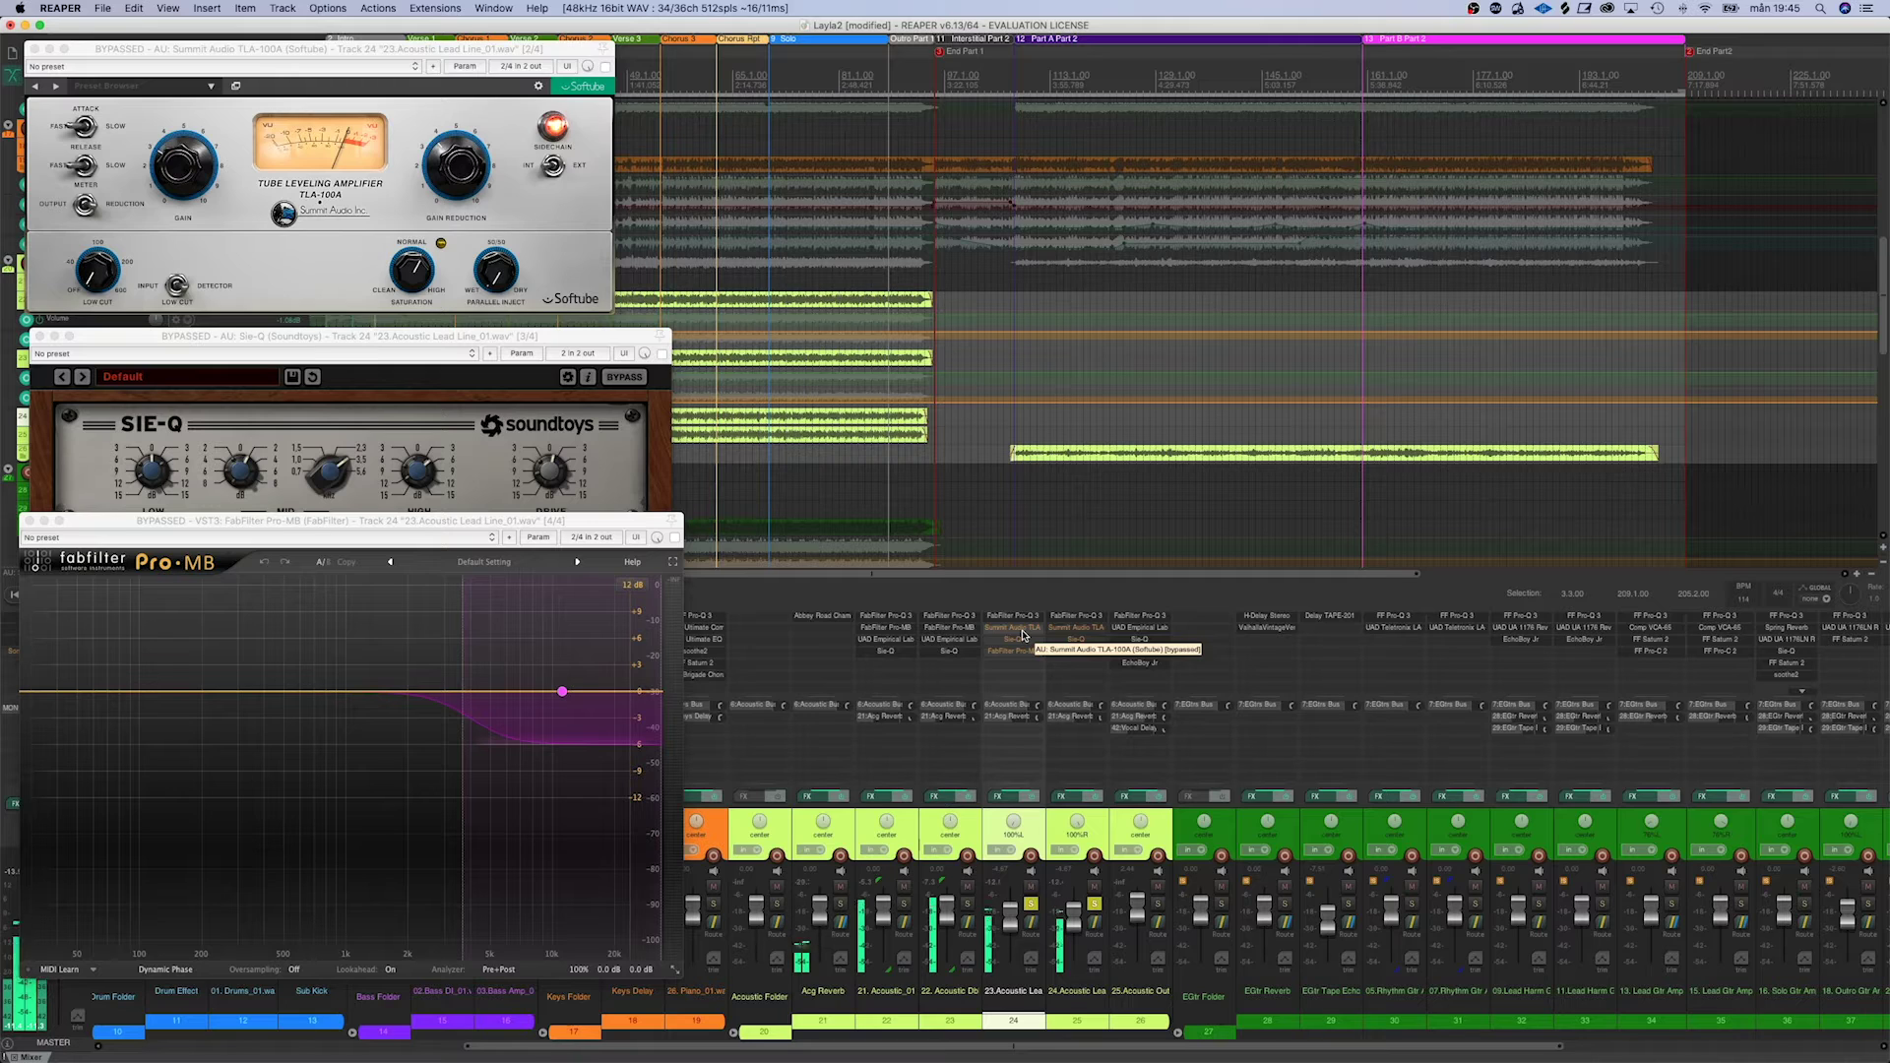
{"action": "left_click", "coordinate": [1024, 630], "text": "shift"}
{"action": "left_click", "coordinate": [1076, 630], "text": "shift"}
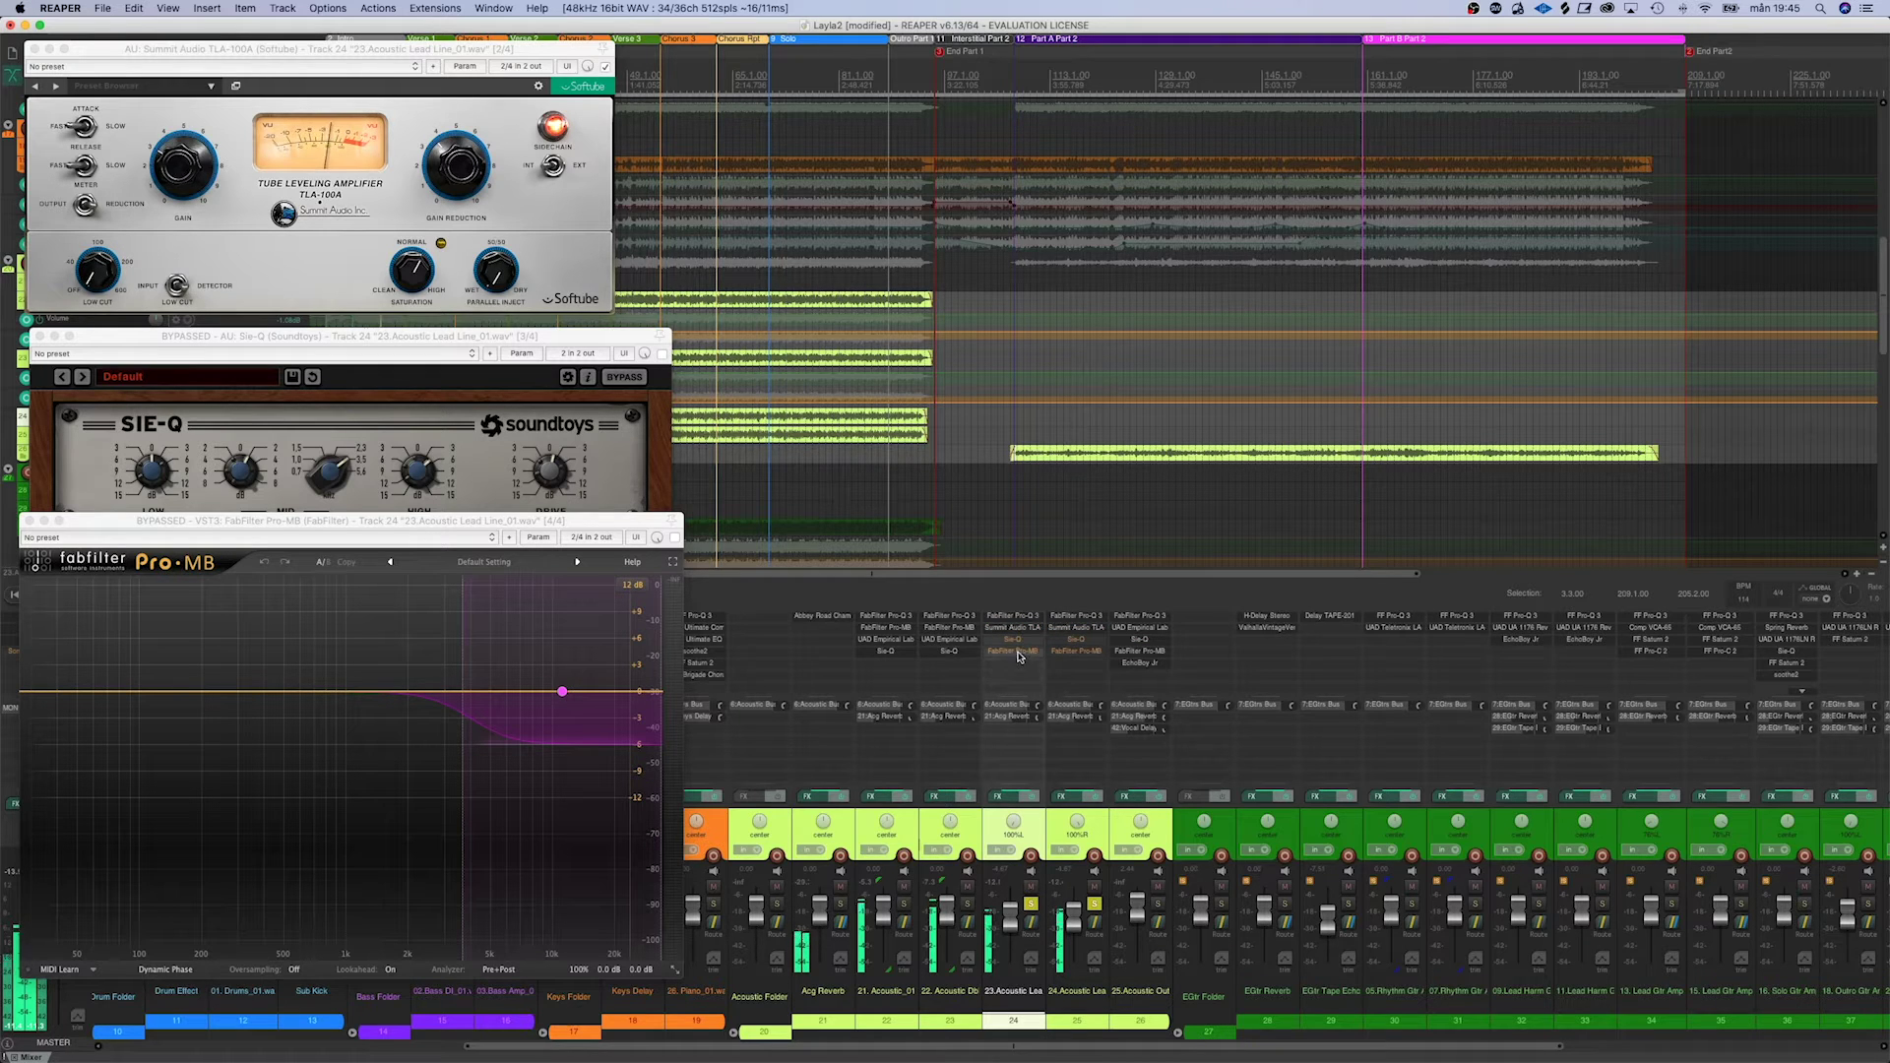
{"action": "left_click", "coordinate": [1019, 642], "text": "shift"}
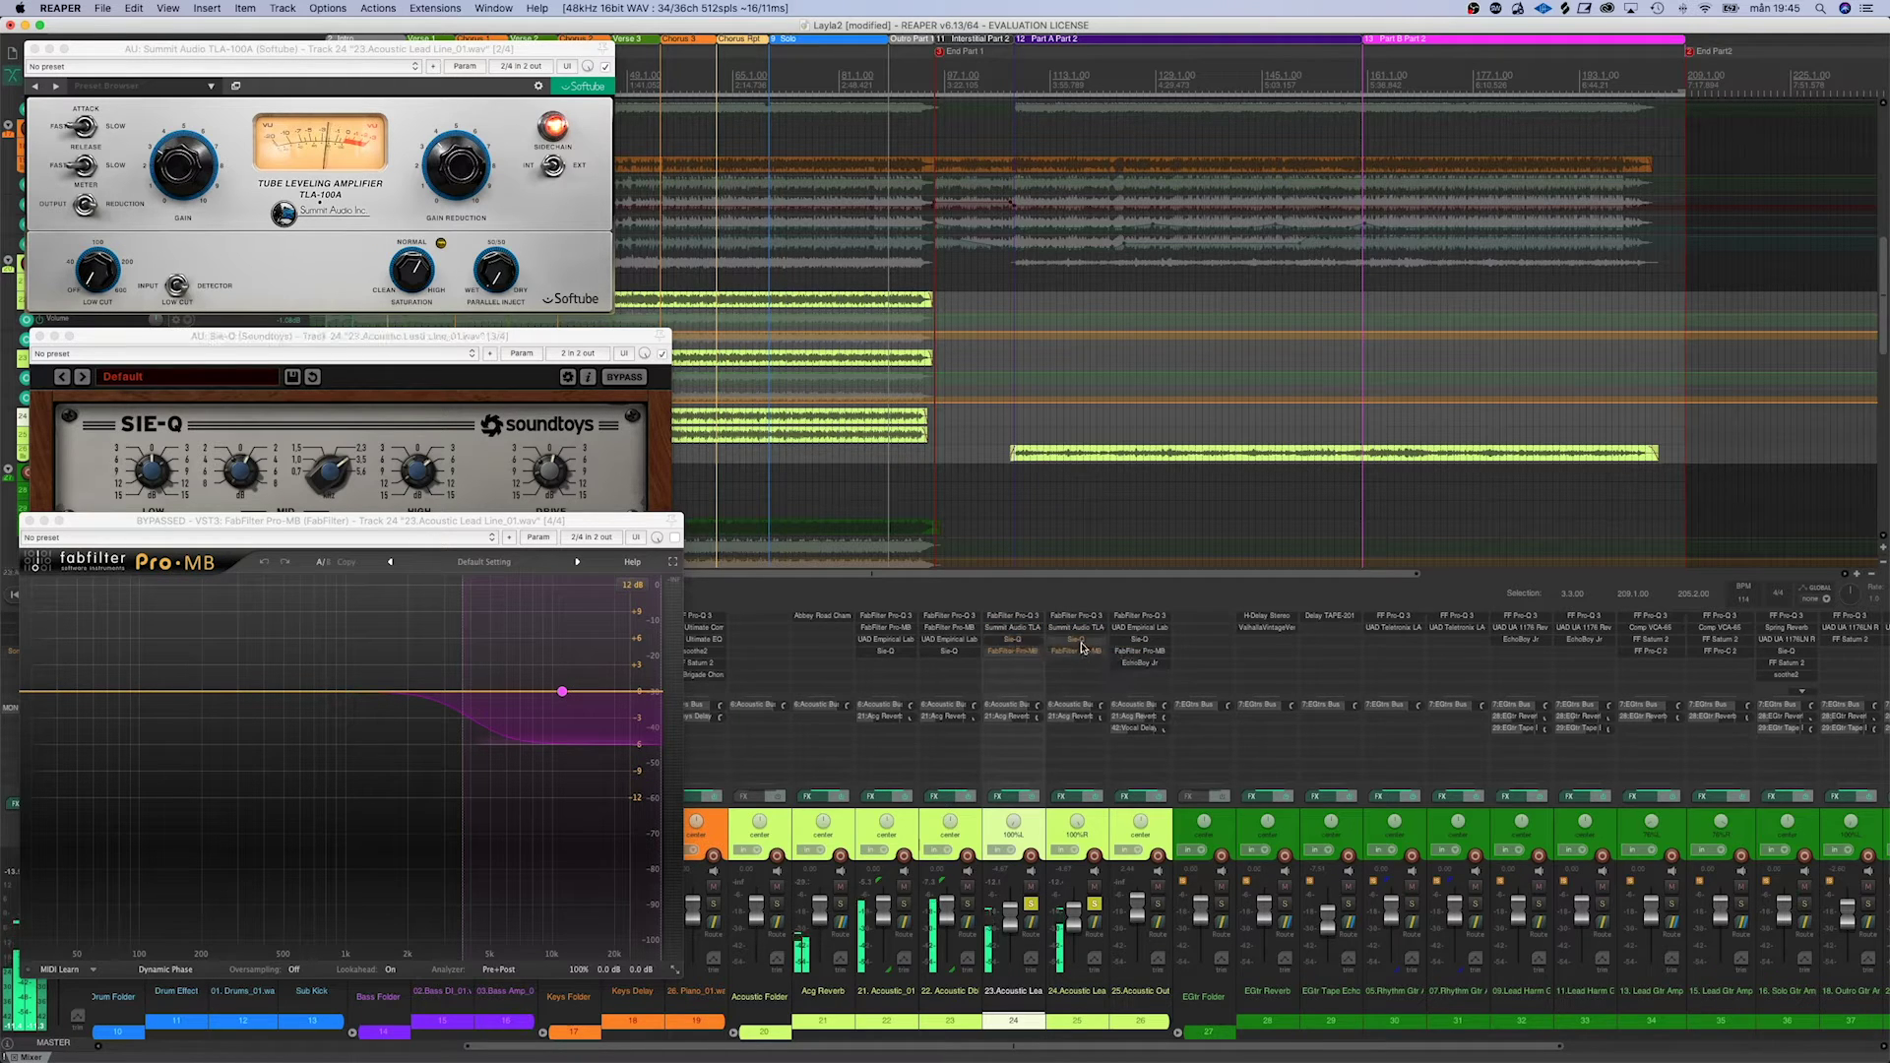
{"action": "left_click", "coordinate": [1014, 652], "text": "shift"}
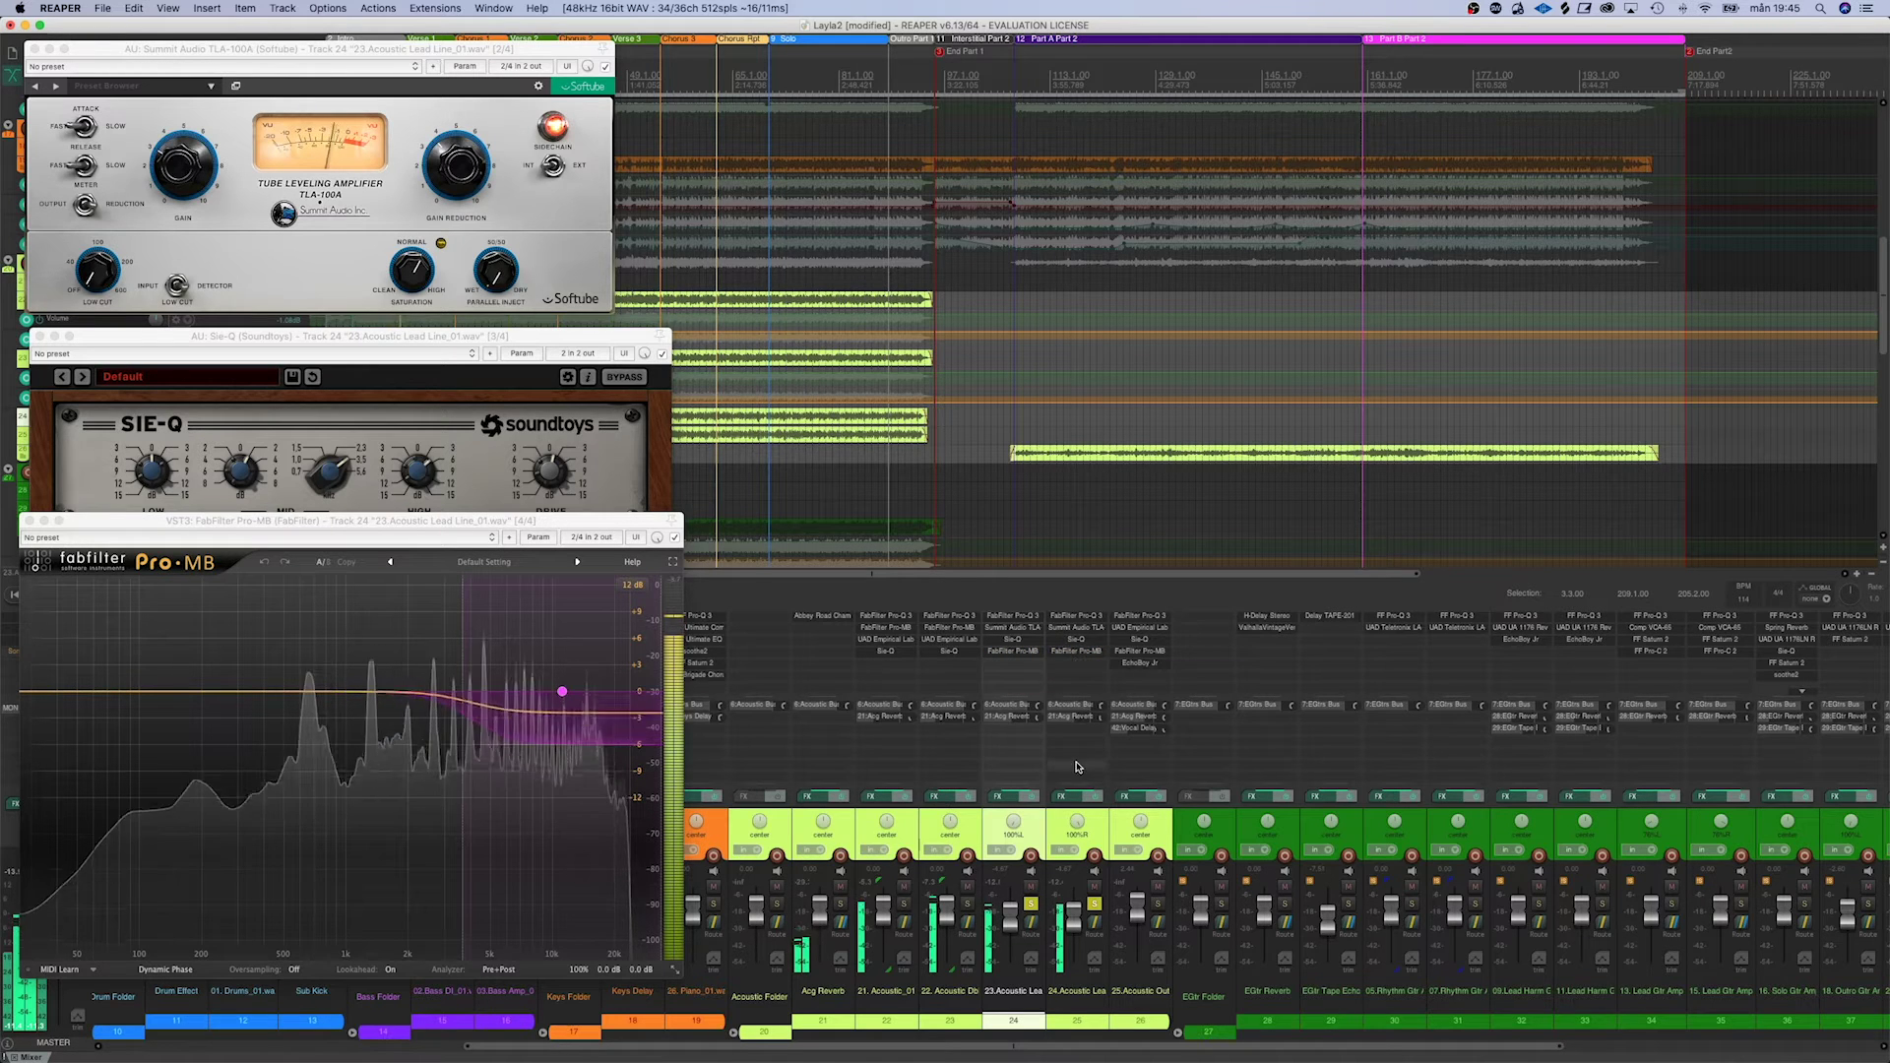
Close the Pro-MB, Sie-Q and TLA-100A windows and unsolo both acoustic lead tracks
{"action": "left_click", "coordinate": [29, 523]}
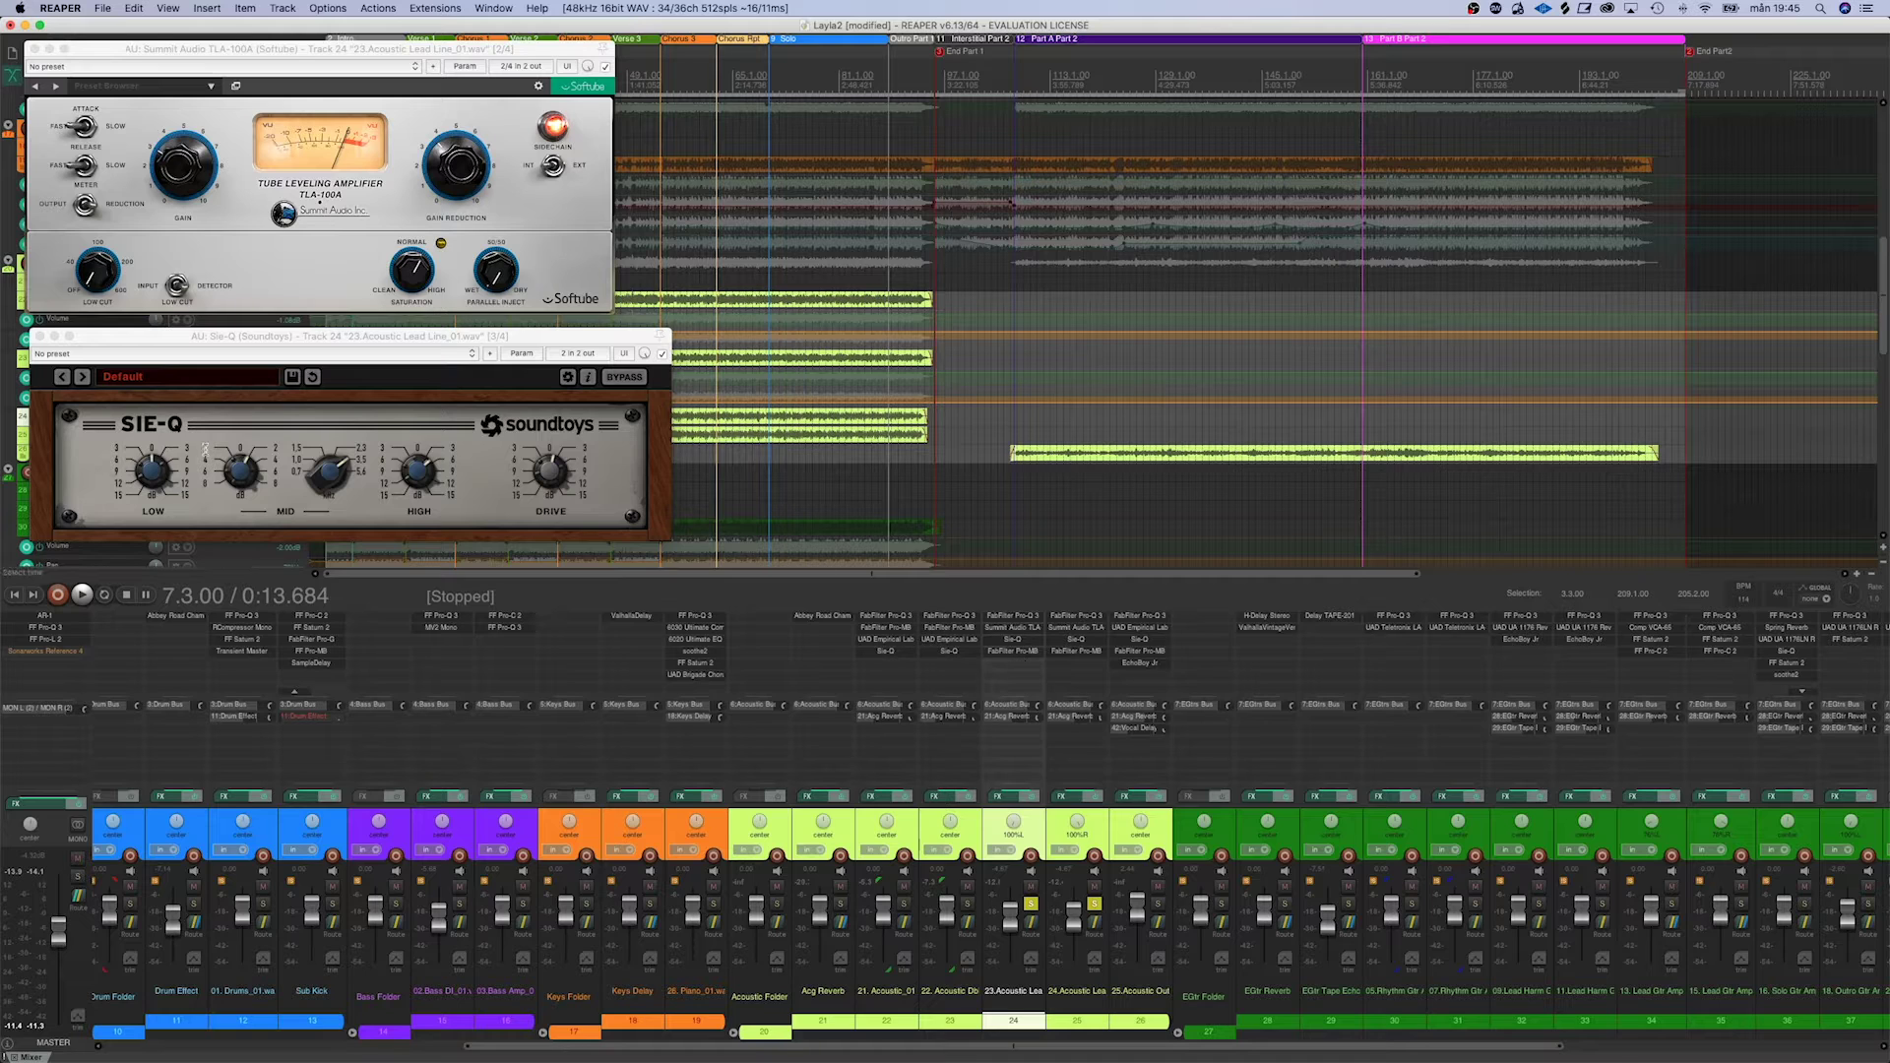
{"action": "left_click", "coordinate": [40, 336]}
{"action": "left_click", "coordinate": [35, 48]}
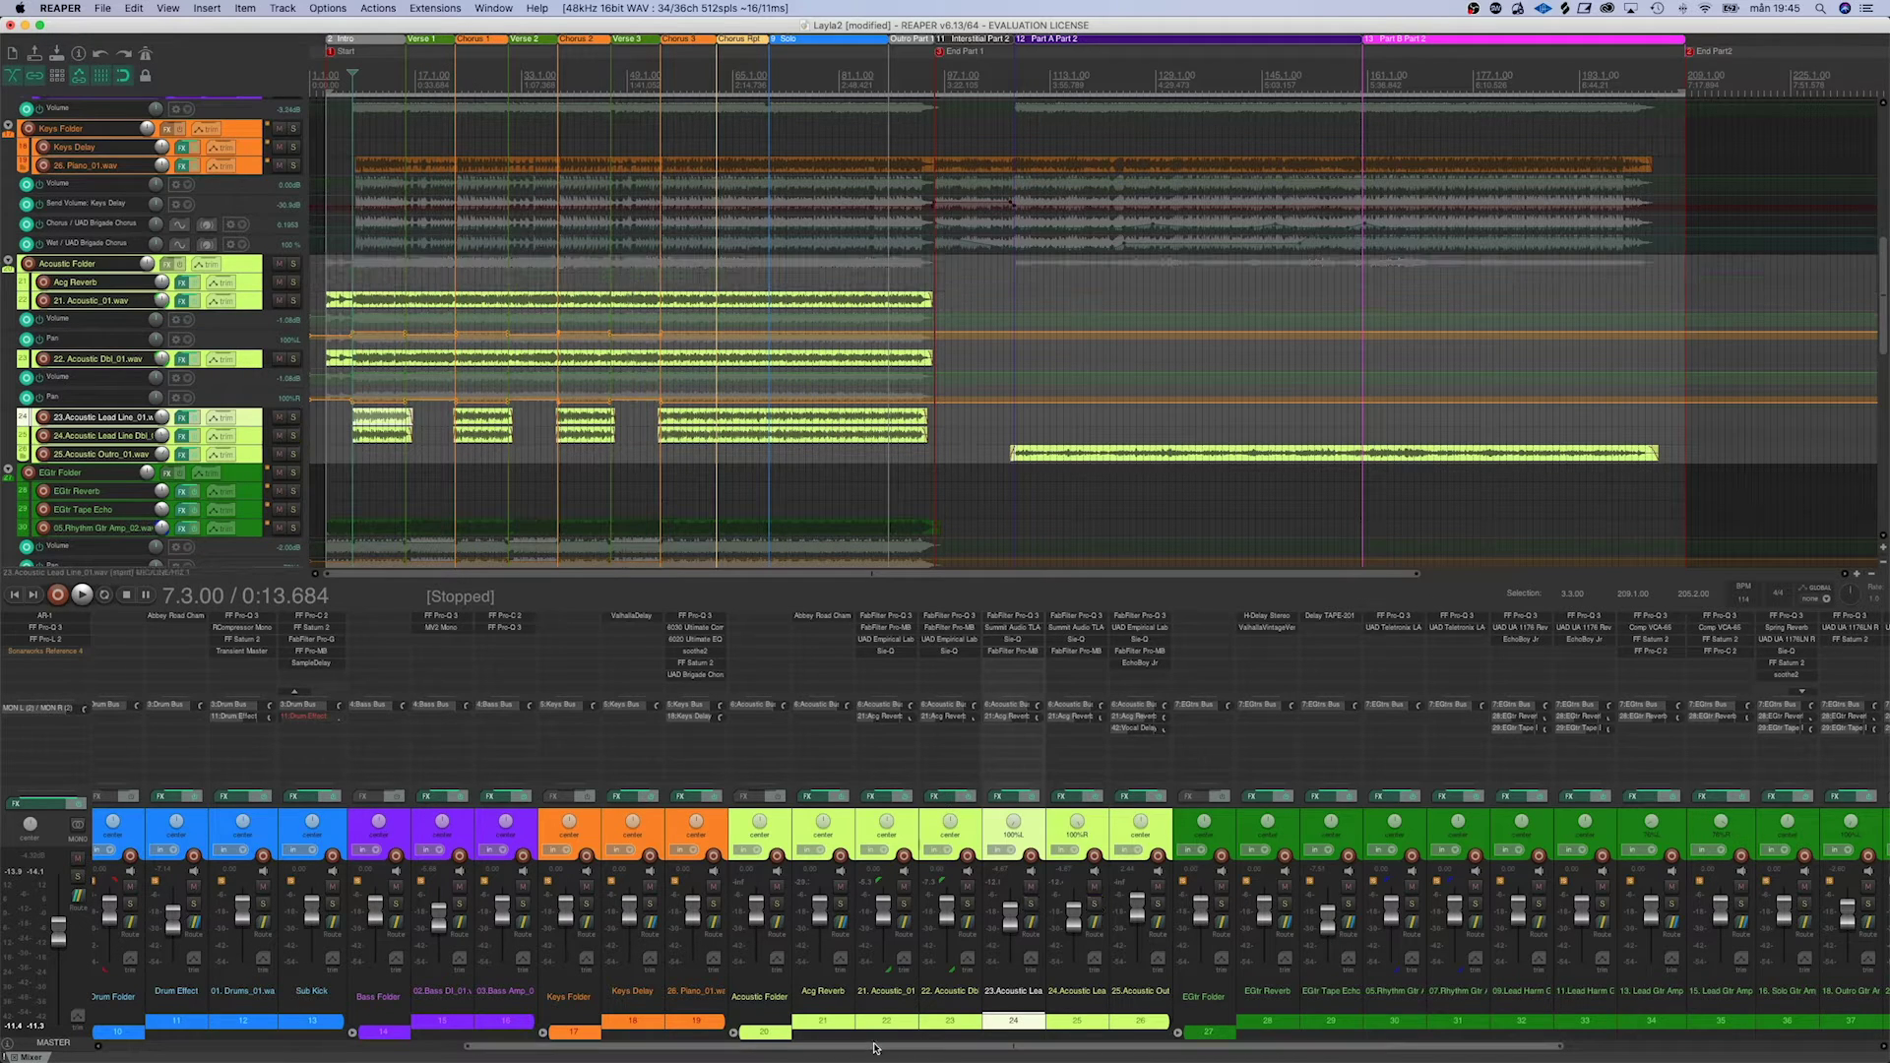
Solo the 05.Rhythm Gtr Amp and 07.Rhythm Gtr Amp Dbl tracks and play them back from bar 69
{"action": "left_click_drag", "start_coordinate": [917, 1047], "coordinate": [1230, 1049]}
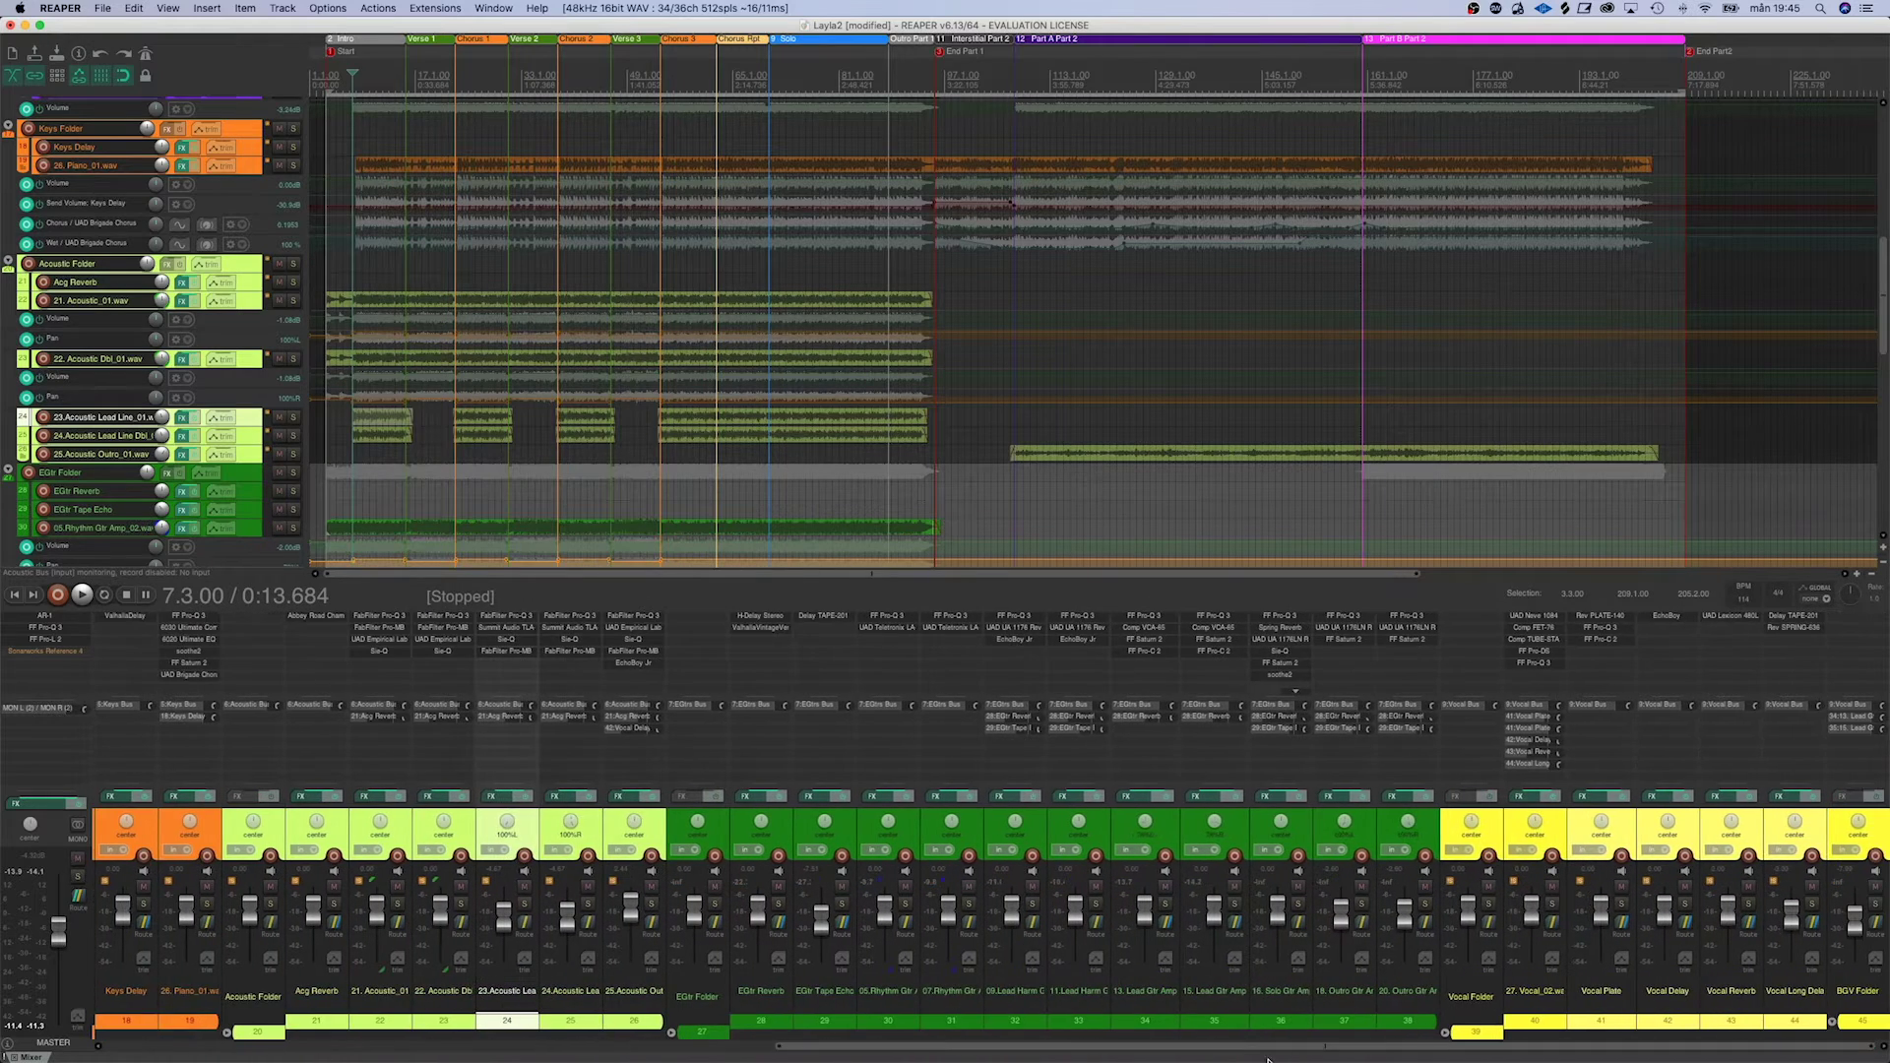
{"action": "left_click", "coordinate": [906, 903]}
{"action": "left_click", "coordinate": [969, 903]}
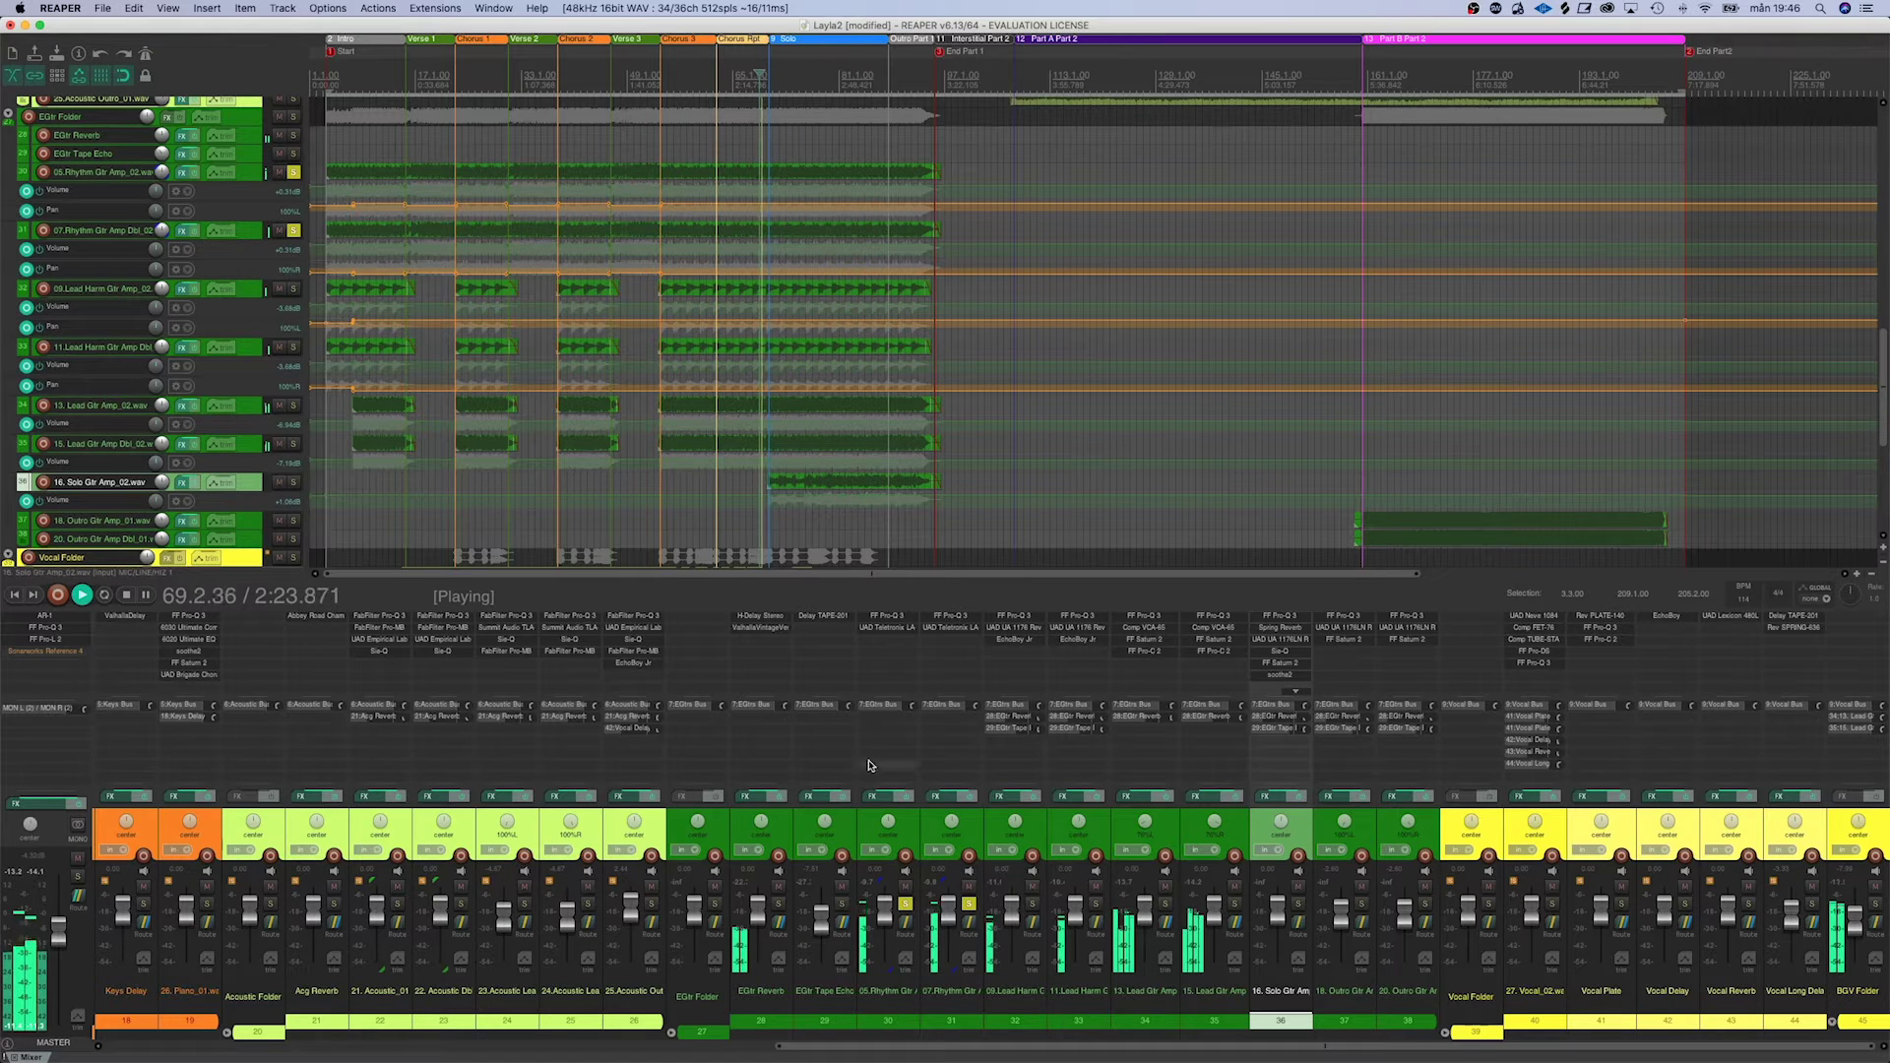
{"action": "left_click_drag", "start_coordinate": [883, 1047], "coordinate": [248, 1048]}
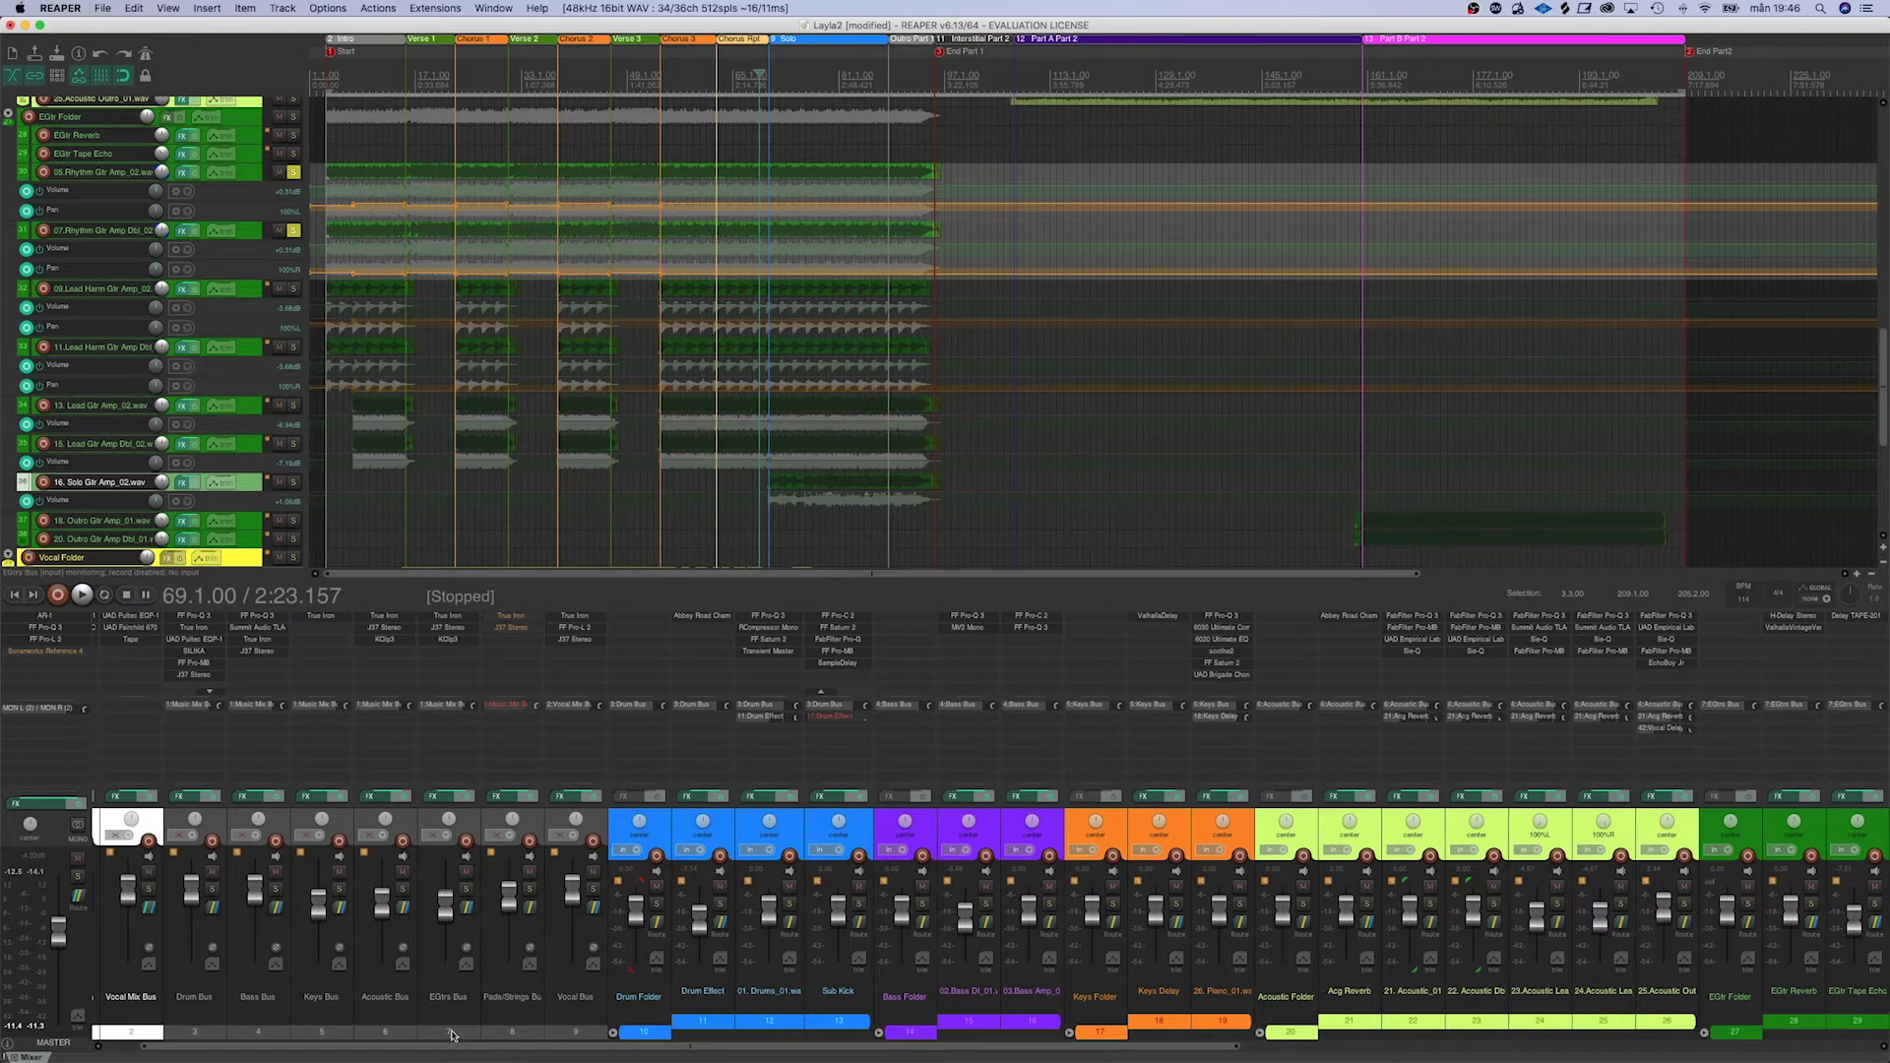
{"action": "key", "text": "space"}
{"action": "left_click_drag", "start_coordinate": [482, 1049], "coordinate": [1118, 1050]}
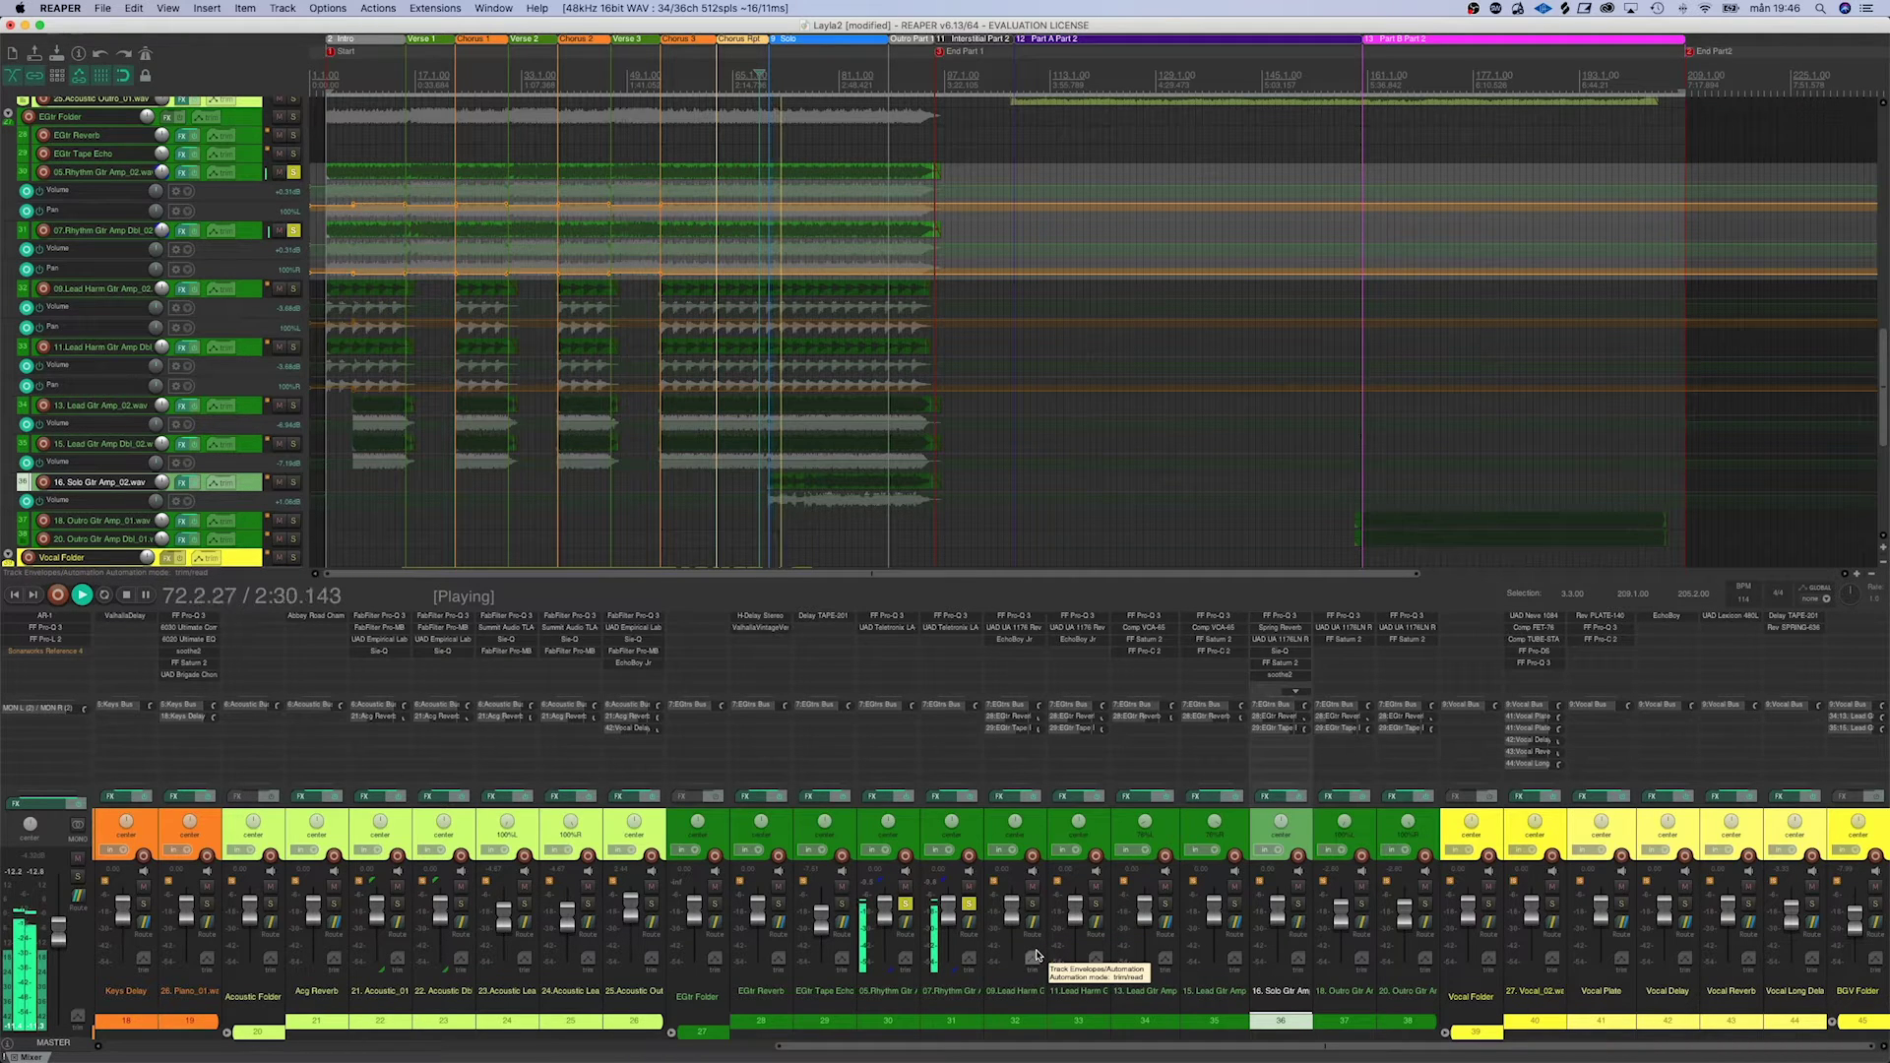
{"action": "key", "text": "space"}
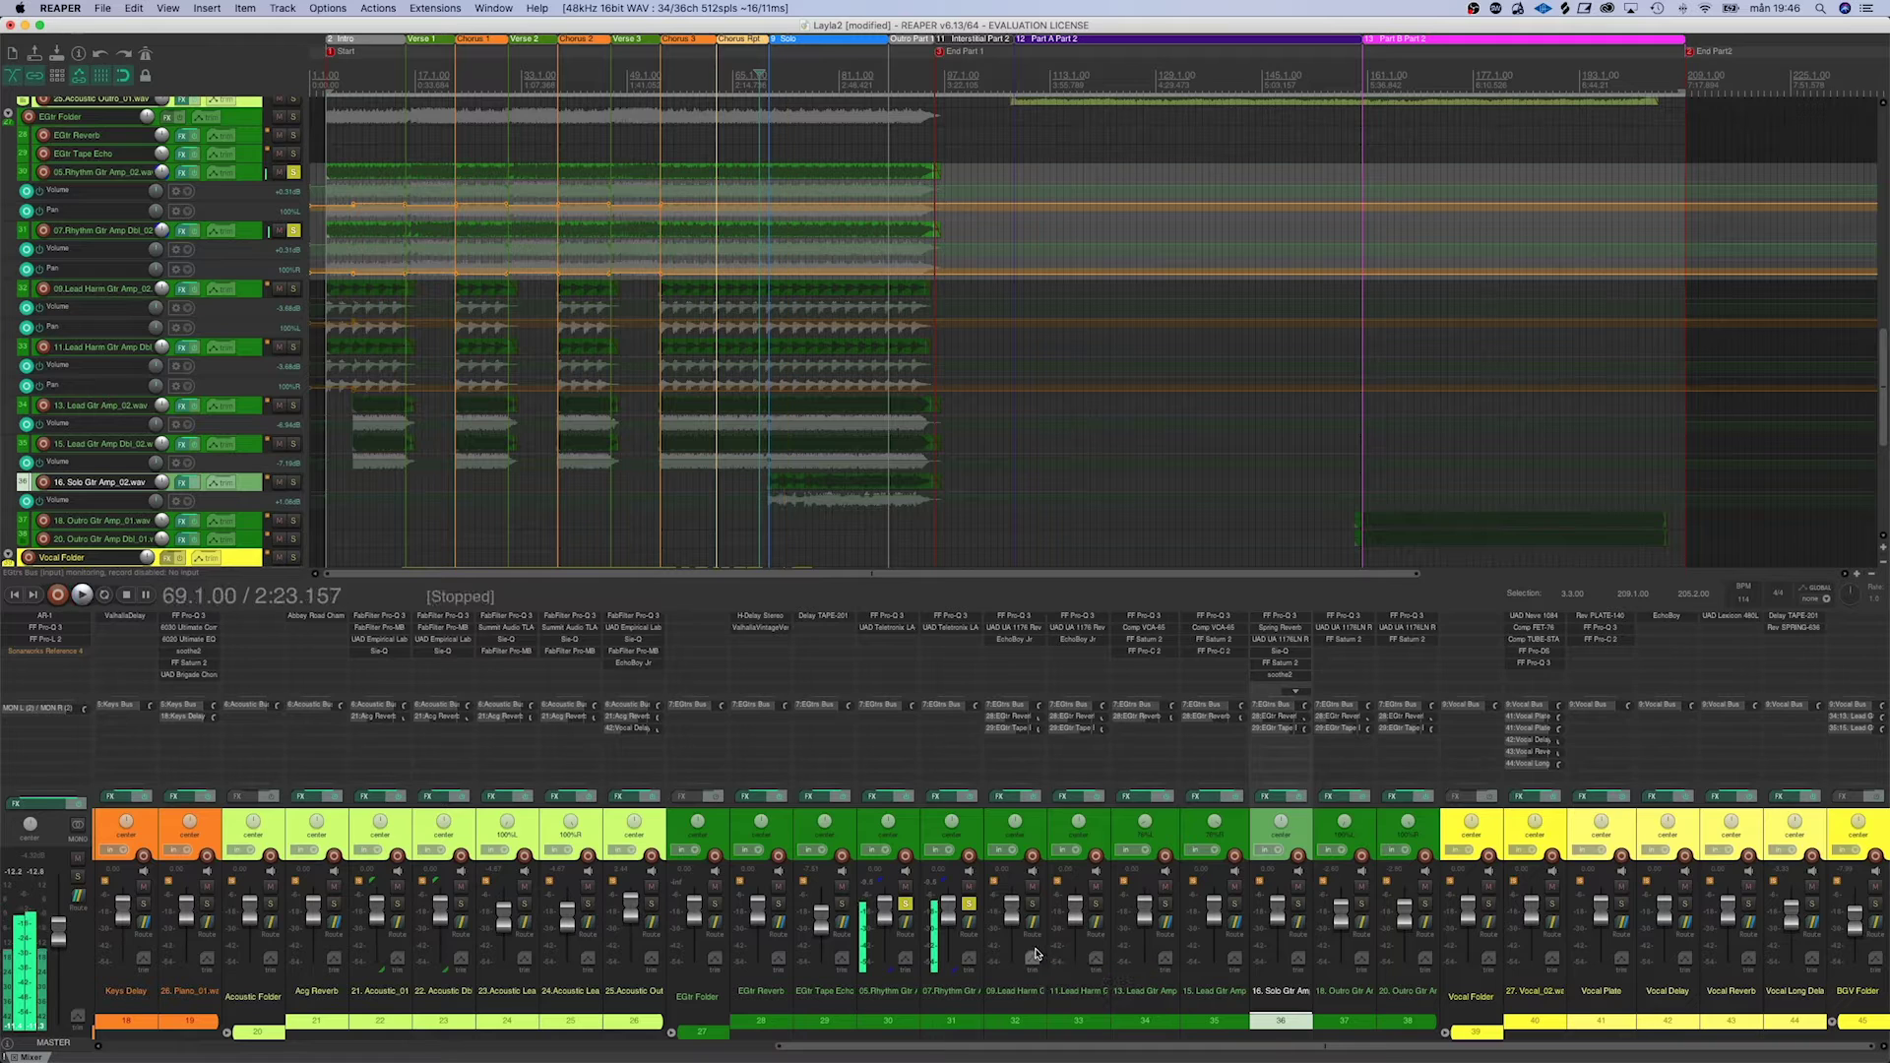
Examine Pro-Q 3 and Teletronix LA-3A on the 05.Rhythm Gtr Amp track during playback, then close both
{"action": "left_click", "coordinate": [888, 617]}
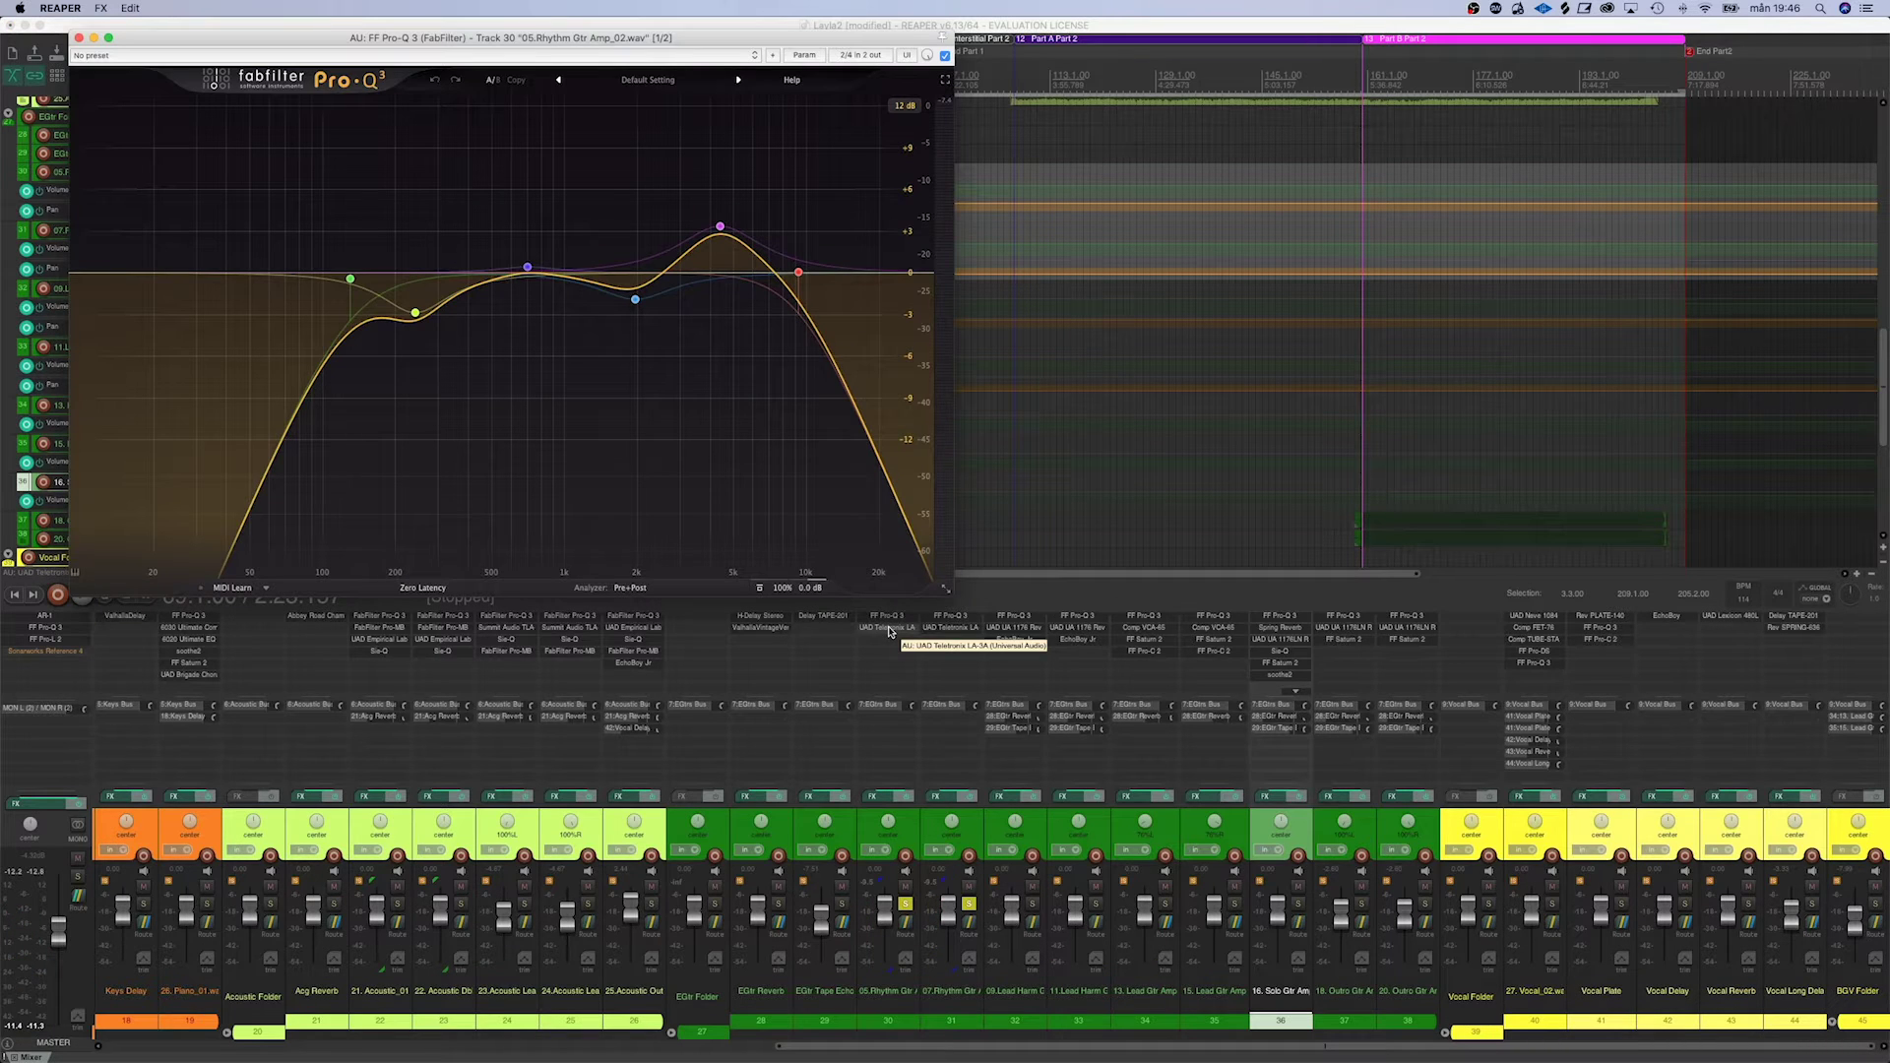
{"action": "left_click", "coordinate": [884, 628]}
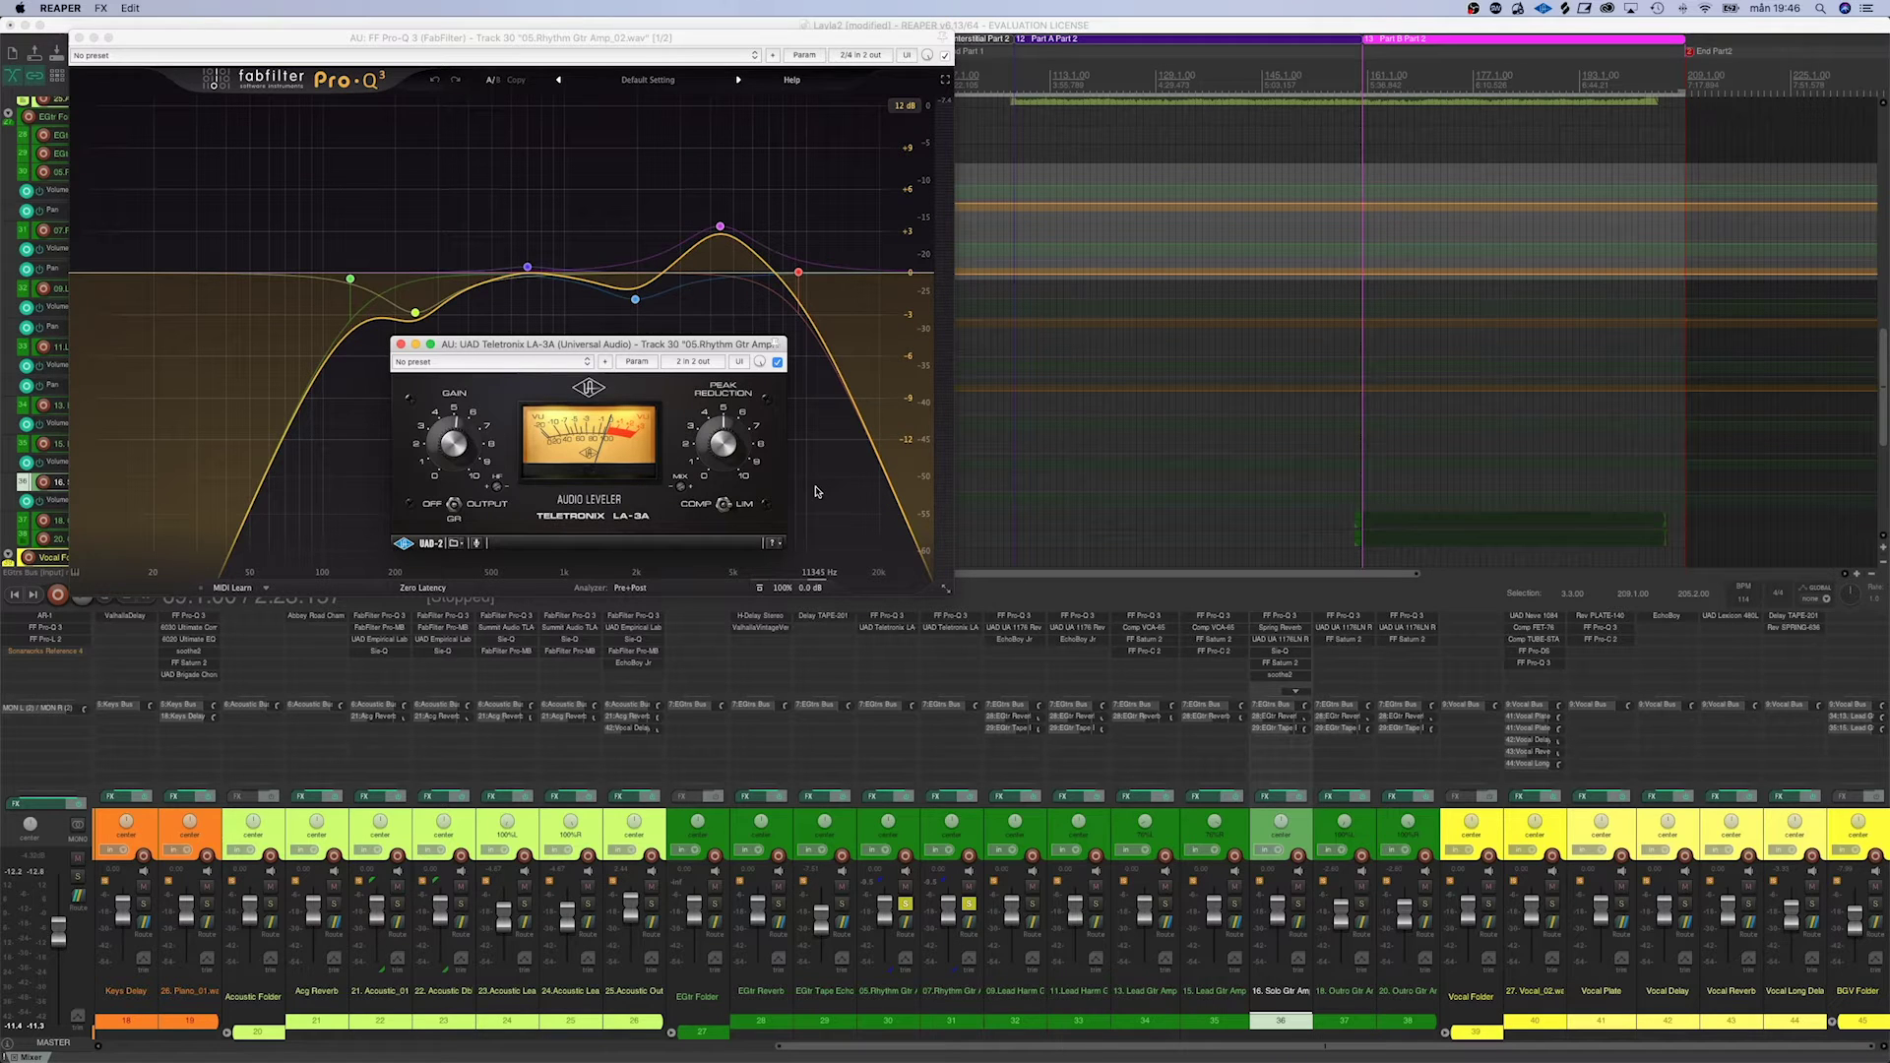
{"action": "key", "text": "space"}
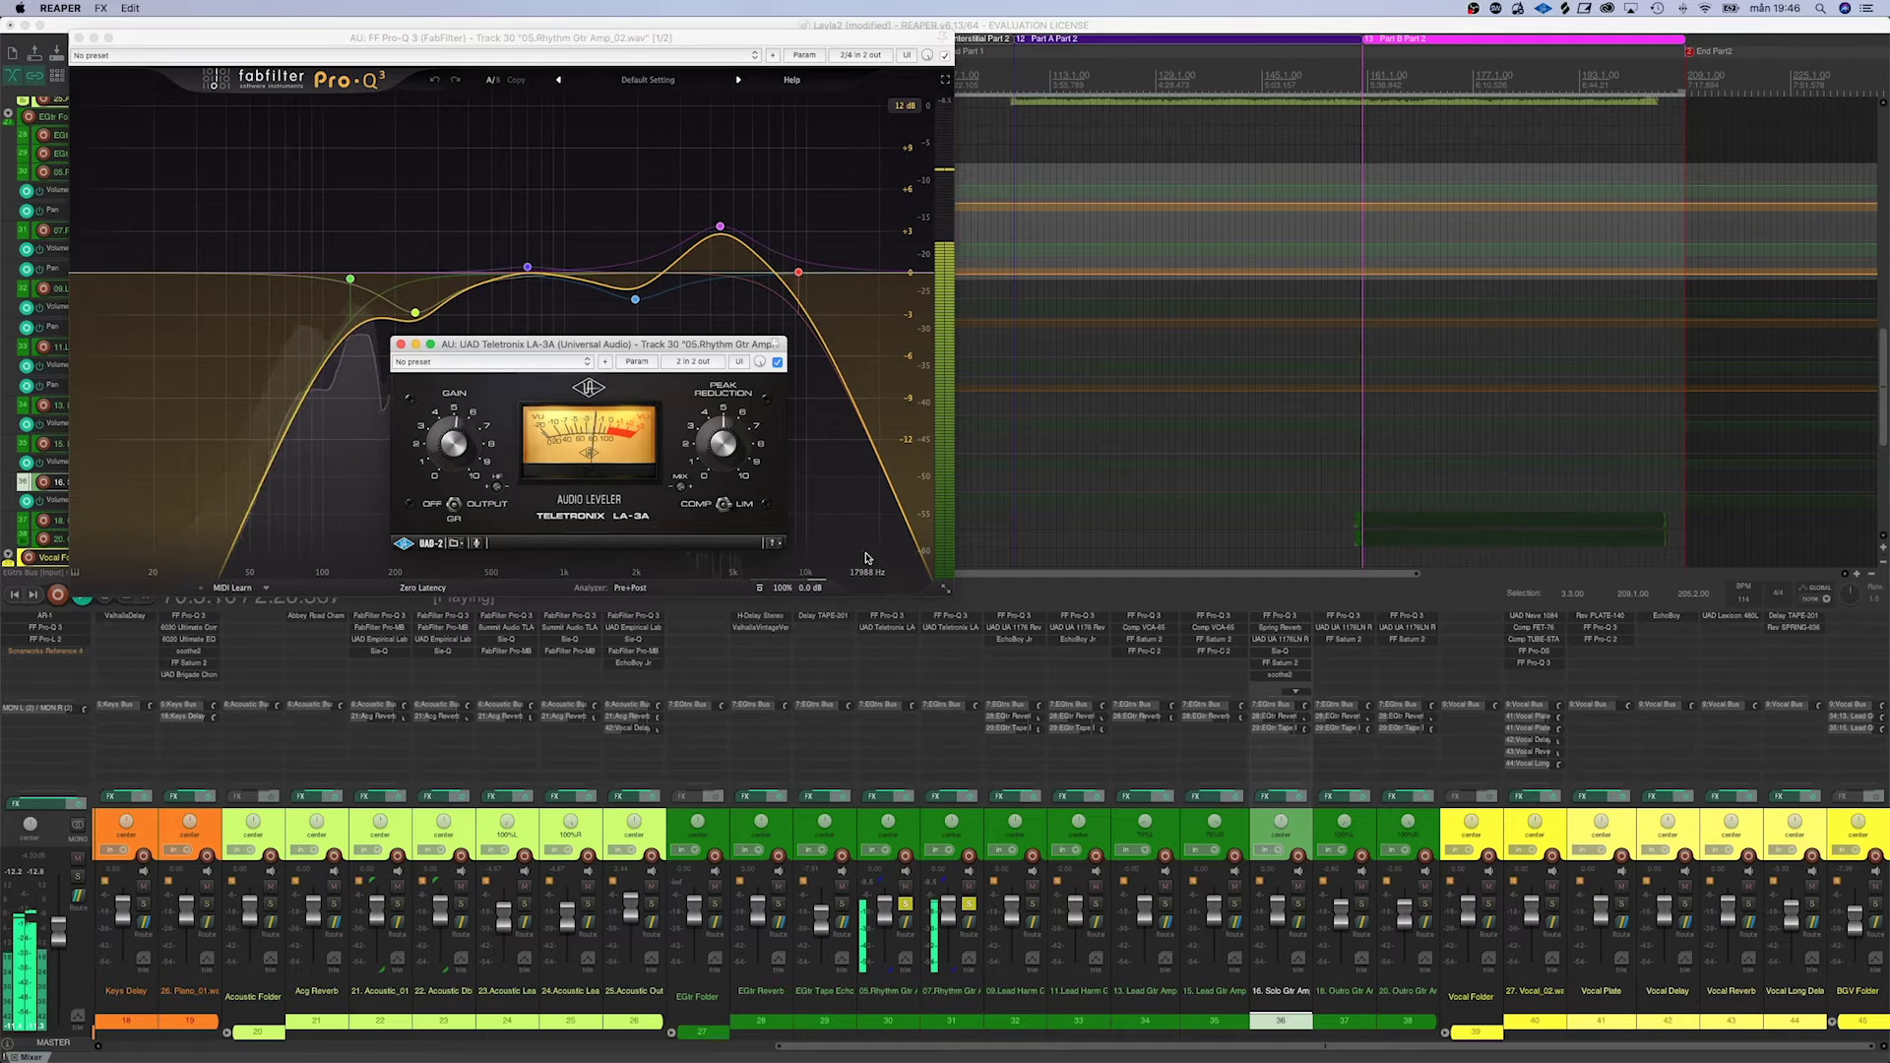
{"action": "mouse_move", "coordinate": [363, 290]}
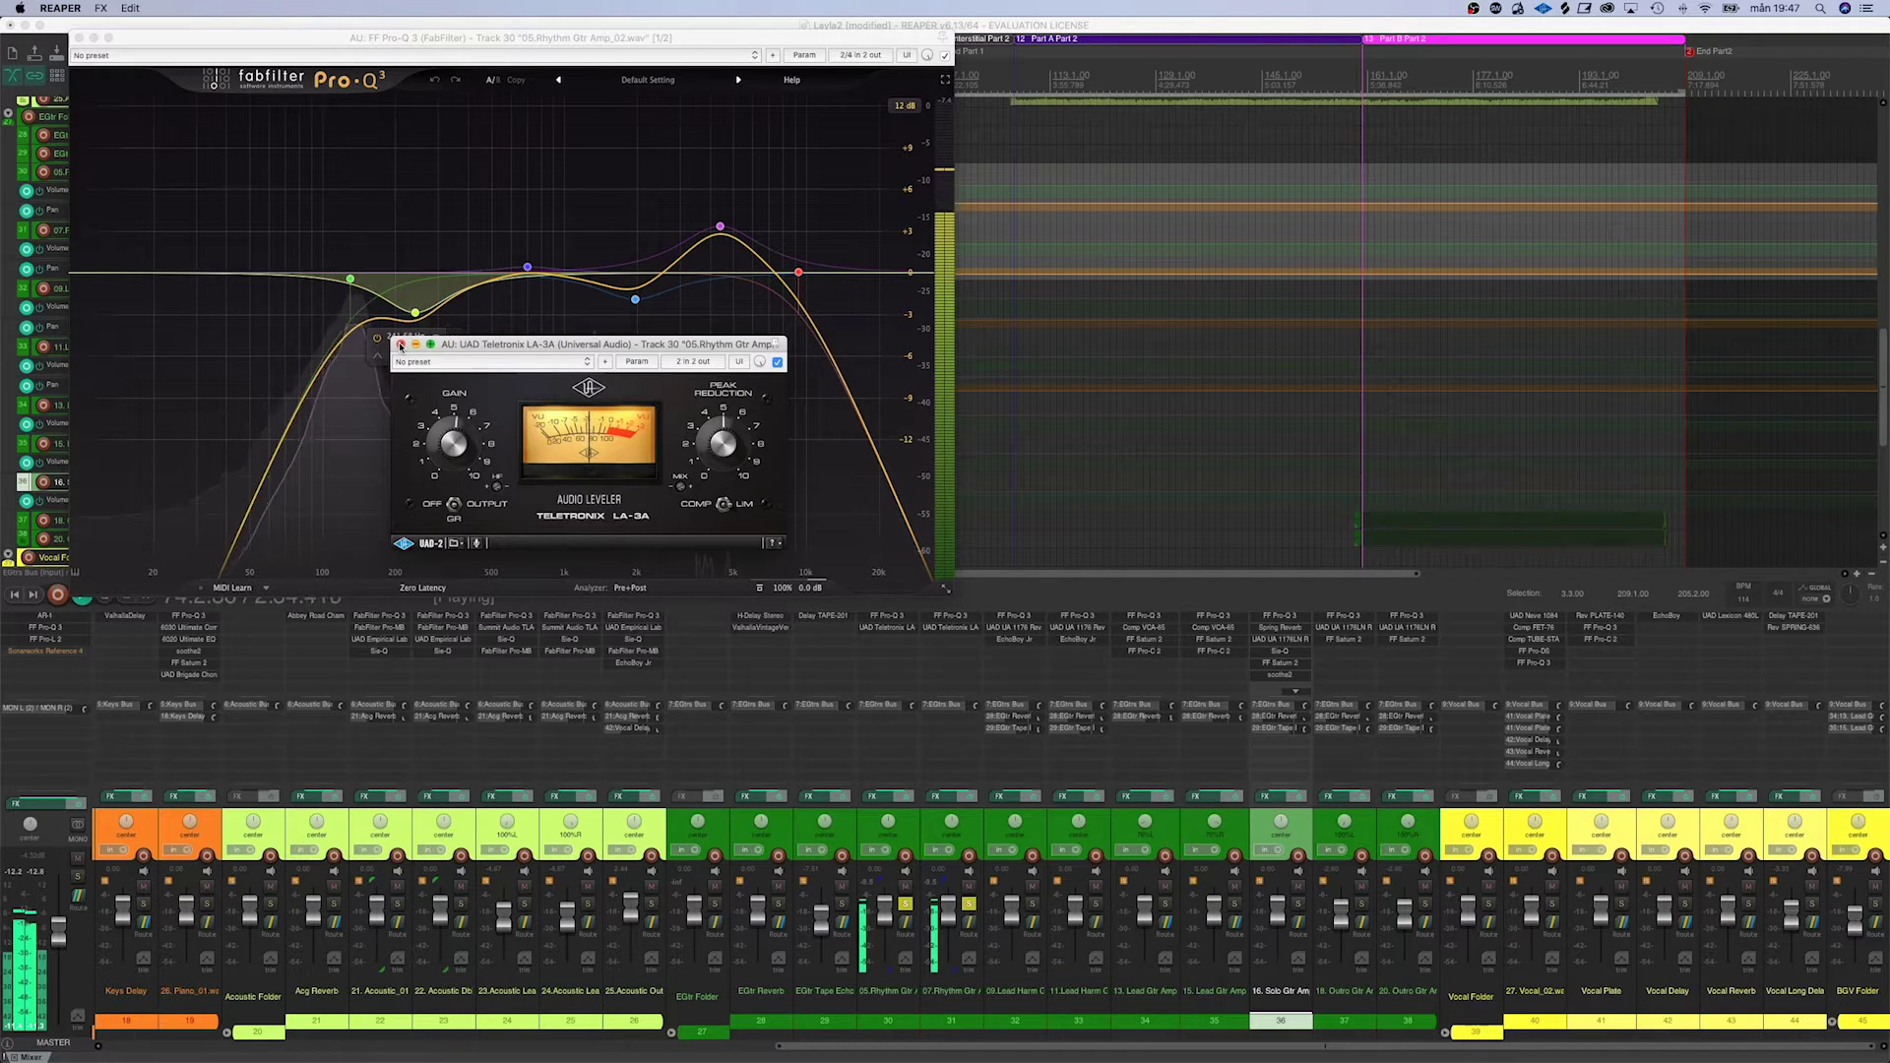
{"action": "left_click", "coordinate": [400, 345]}
{"action": "key", "text": "Escape"}
{"action": "key", "text": "space"}
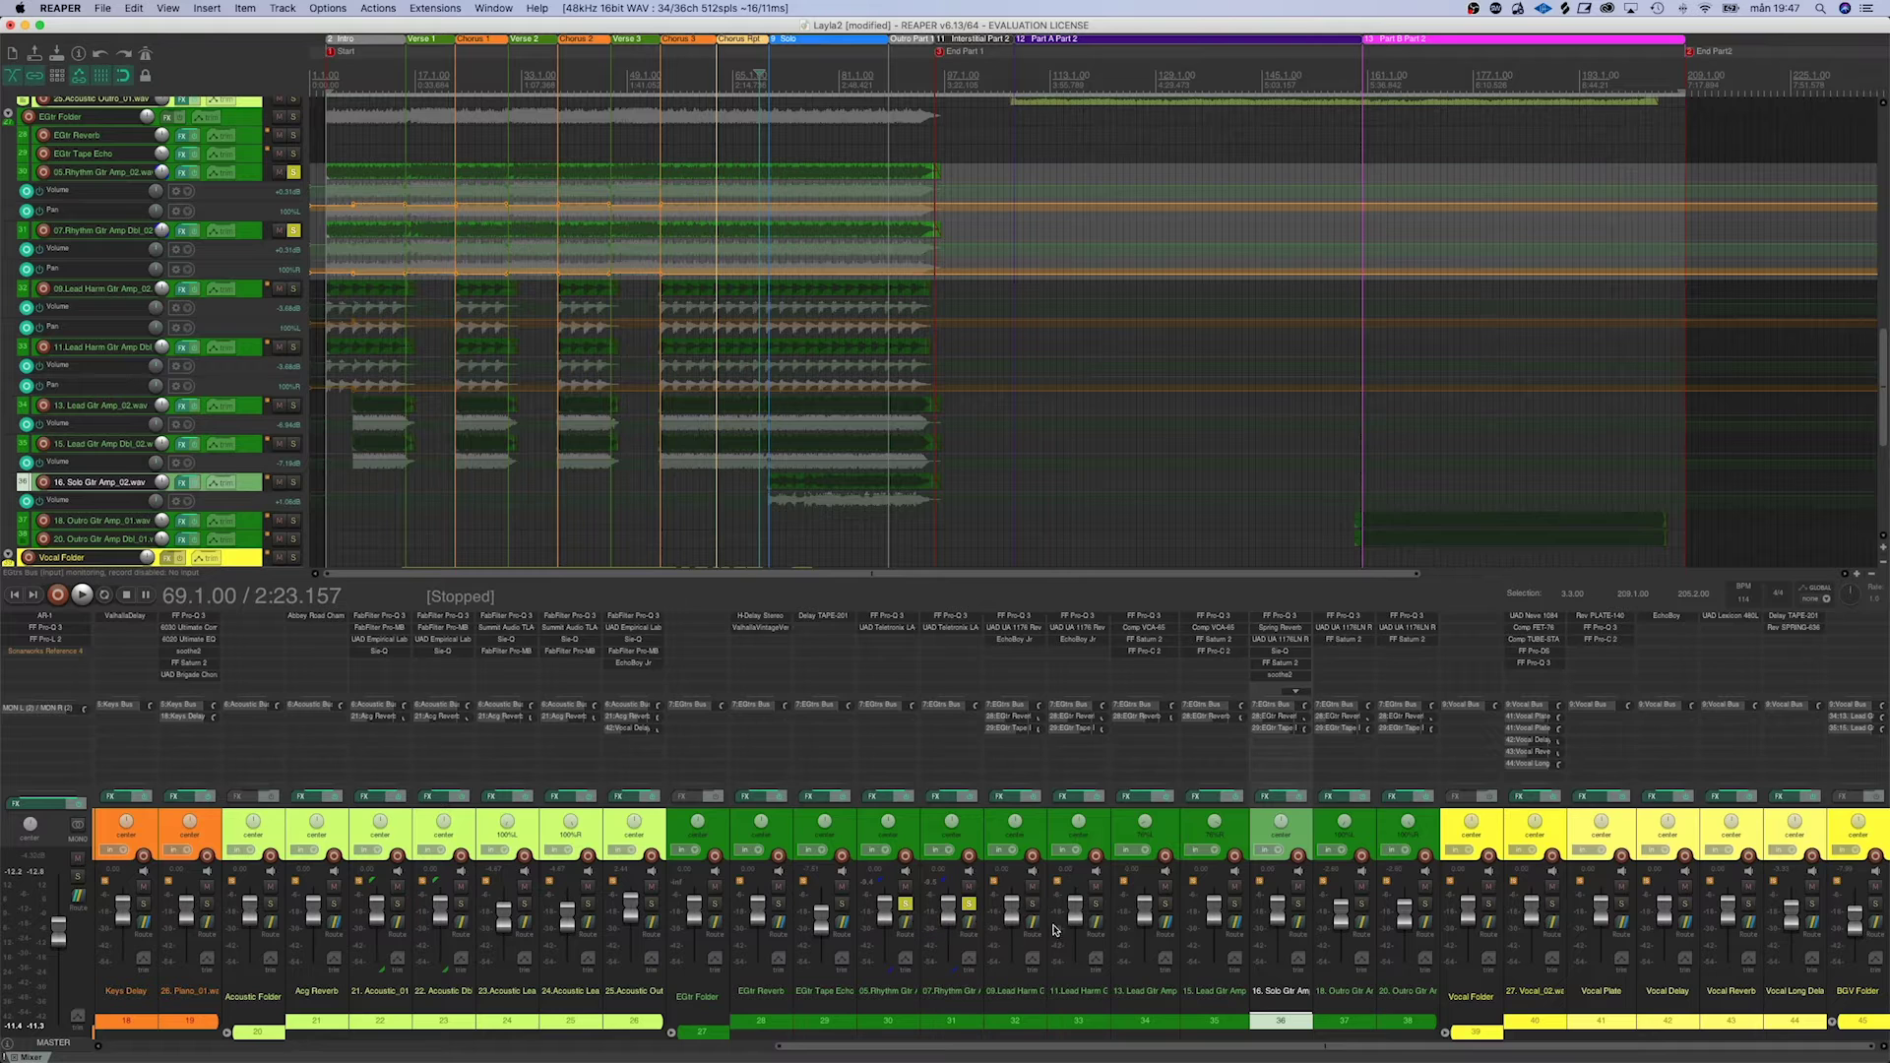
Switch the solo from the two rhythm guitars to the 09 and 11 Lead Harm Gtr Amp tracks and play them
{"action": "left_click", "coordinate": [1031, 903]}
{"action": "left_click", "coordinate": [1096, 903]}
{"action": "left_click", "coordinate": [969, 903]}
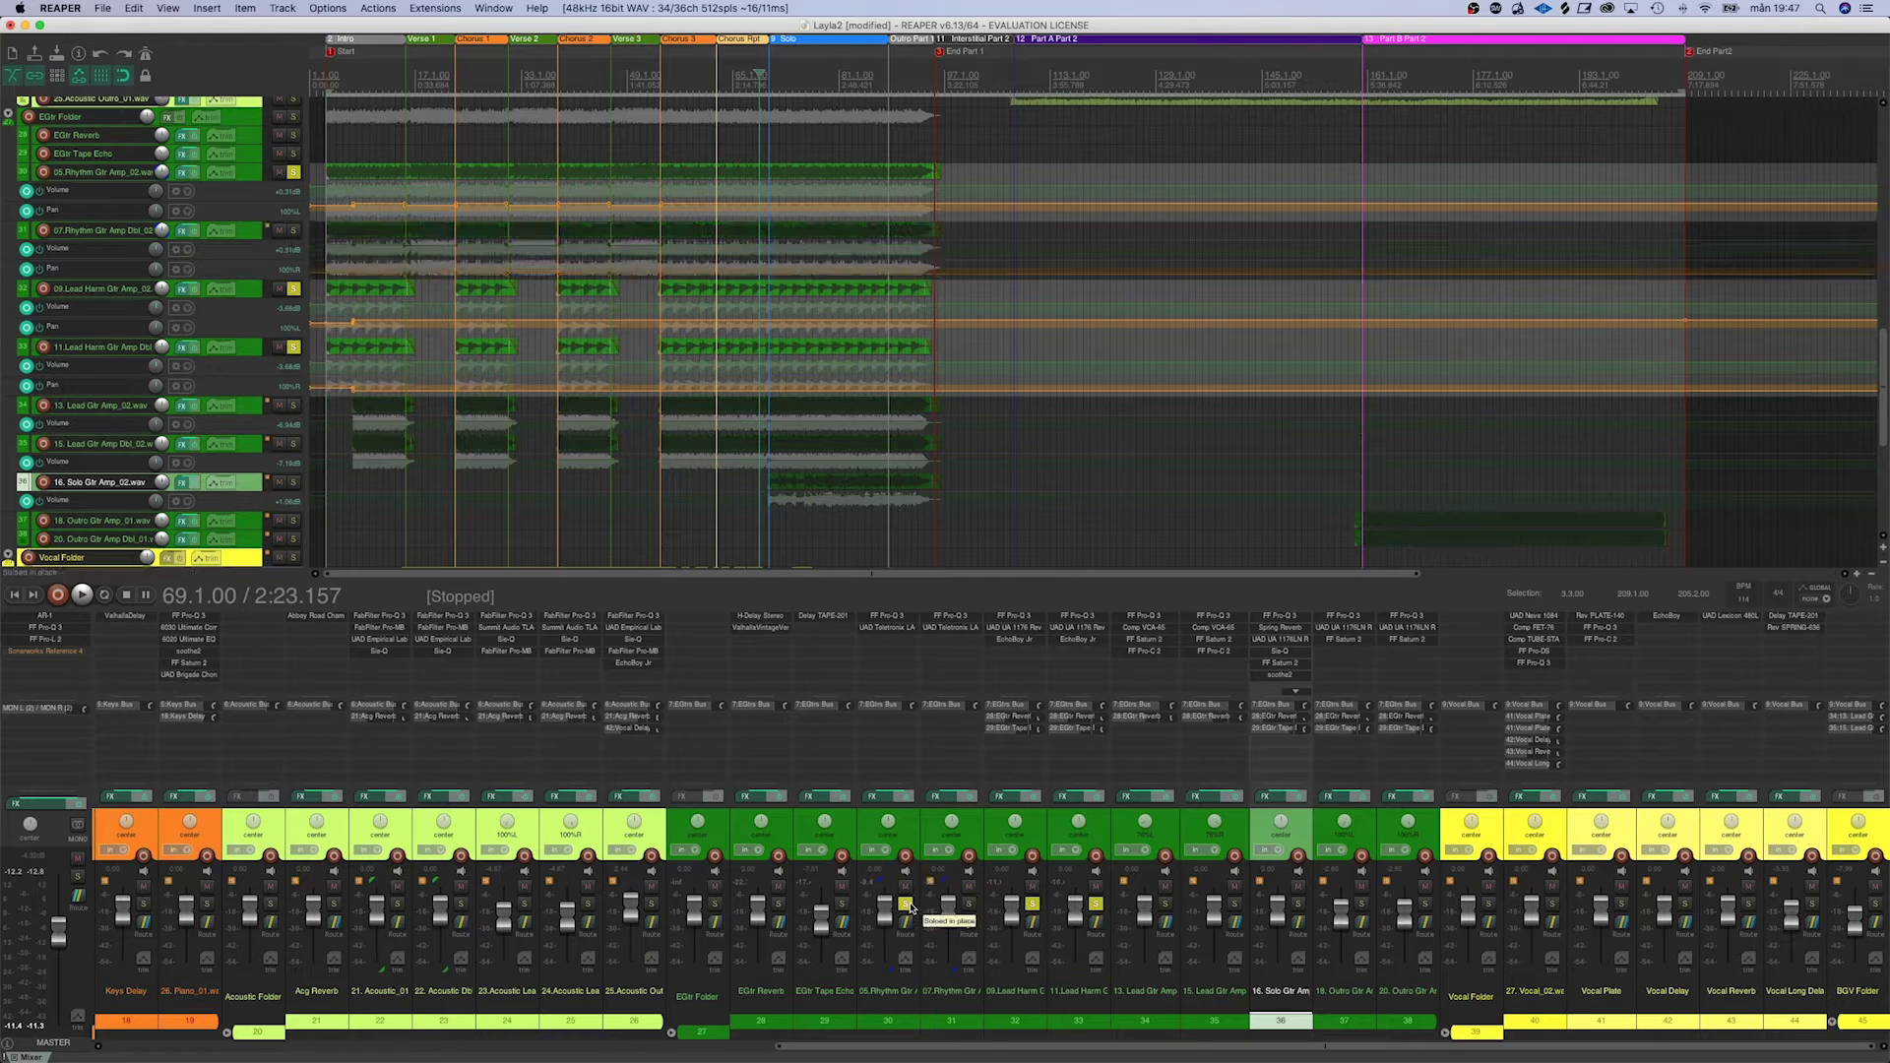
{"action": "left_click", "coordinate": [905, 902]}
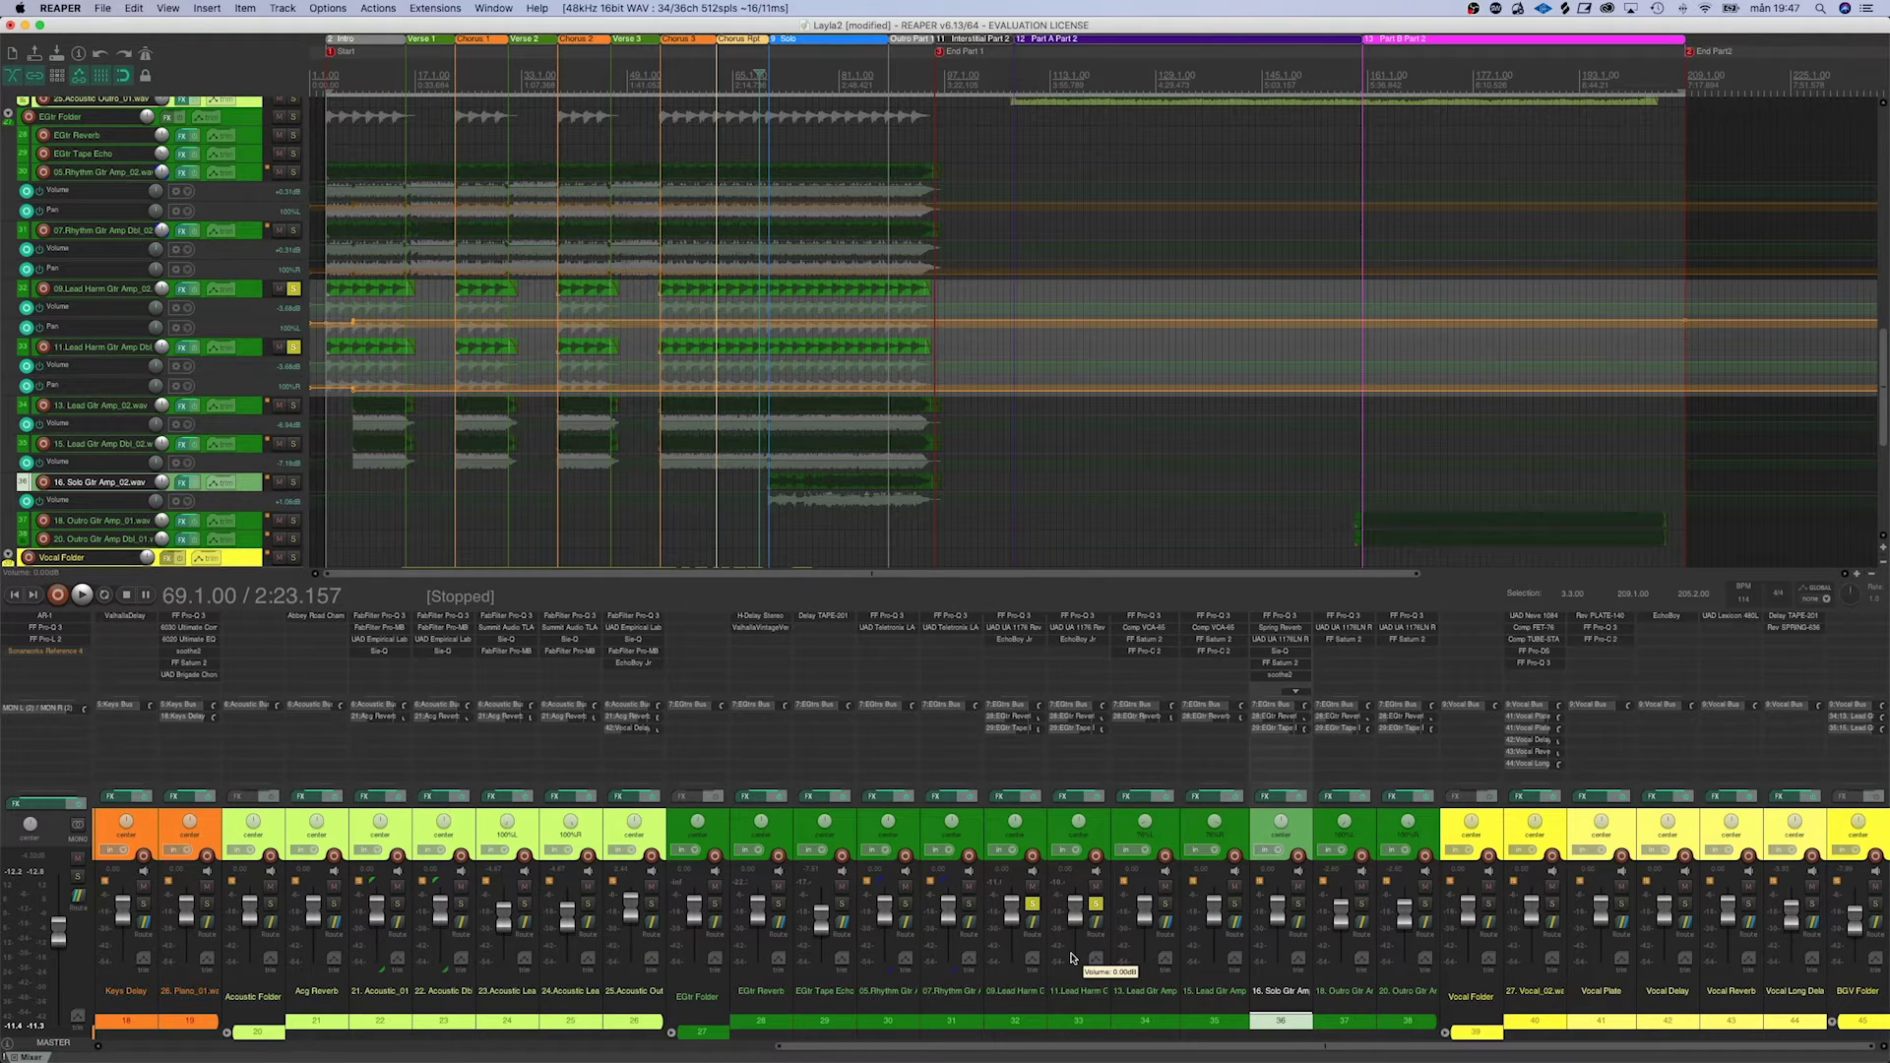
{"action": "key", "text": "space"}
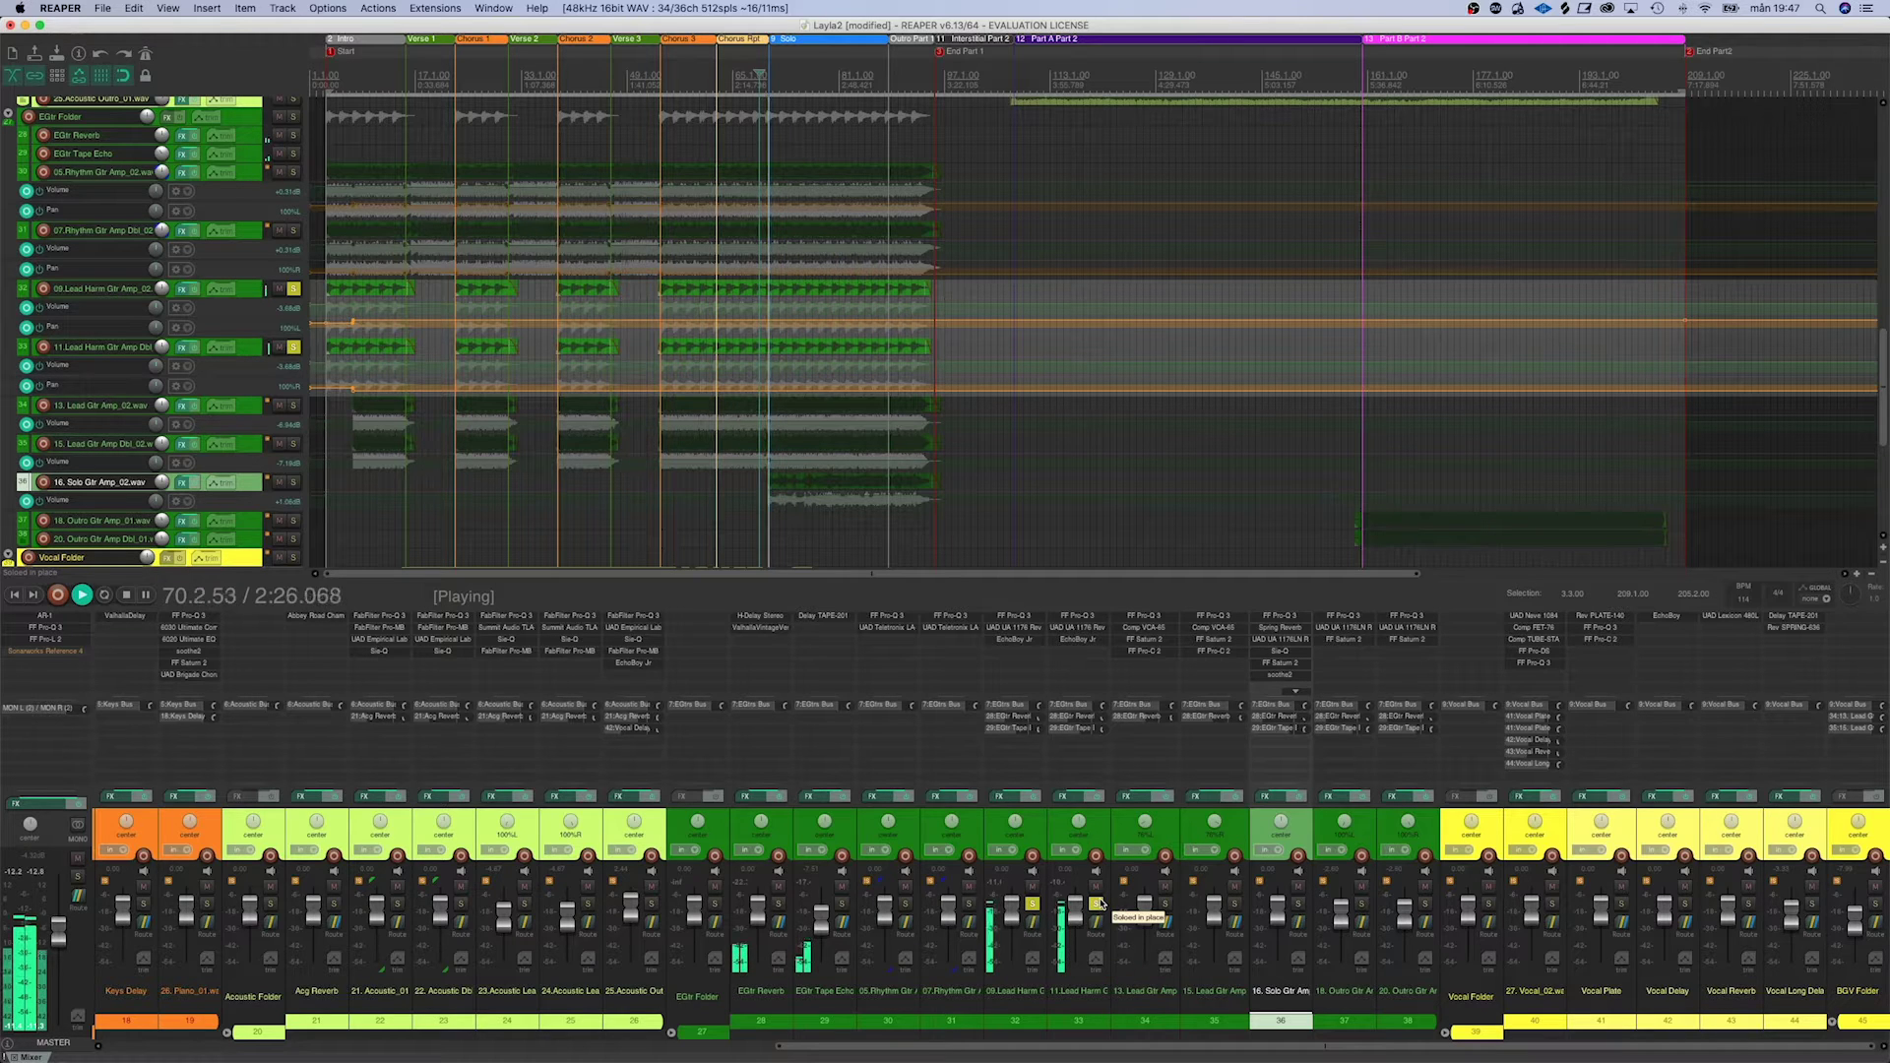
Open Pro-Q 3, UA 1176 Rev A and EchoBoy Jr on the 09.Lead Harm Gtr Amp track and examine them during playback
{"action": "left_click", "coordinate": [1023, 618]}
{"action": "left_click", "coordinate": [1024, 628]}
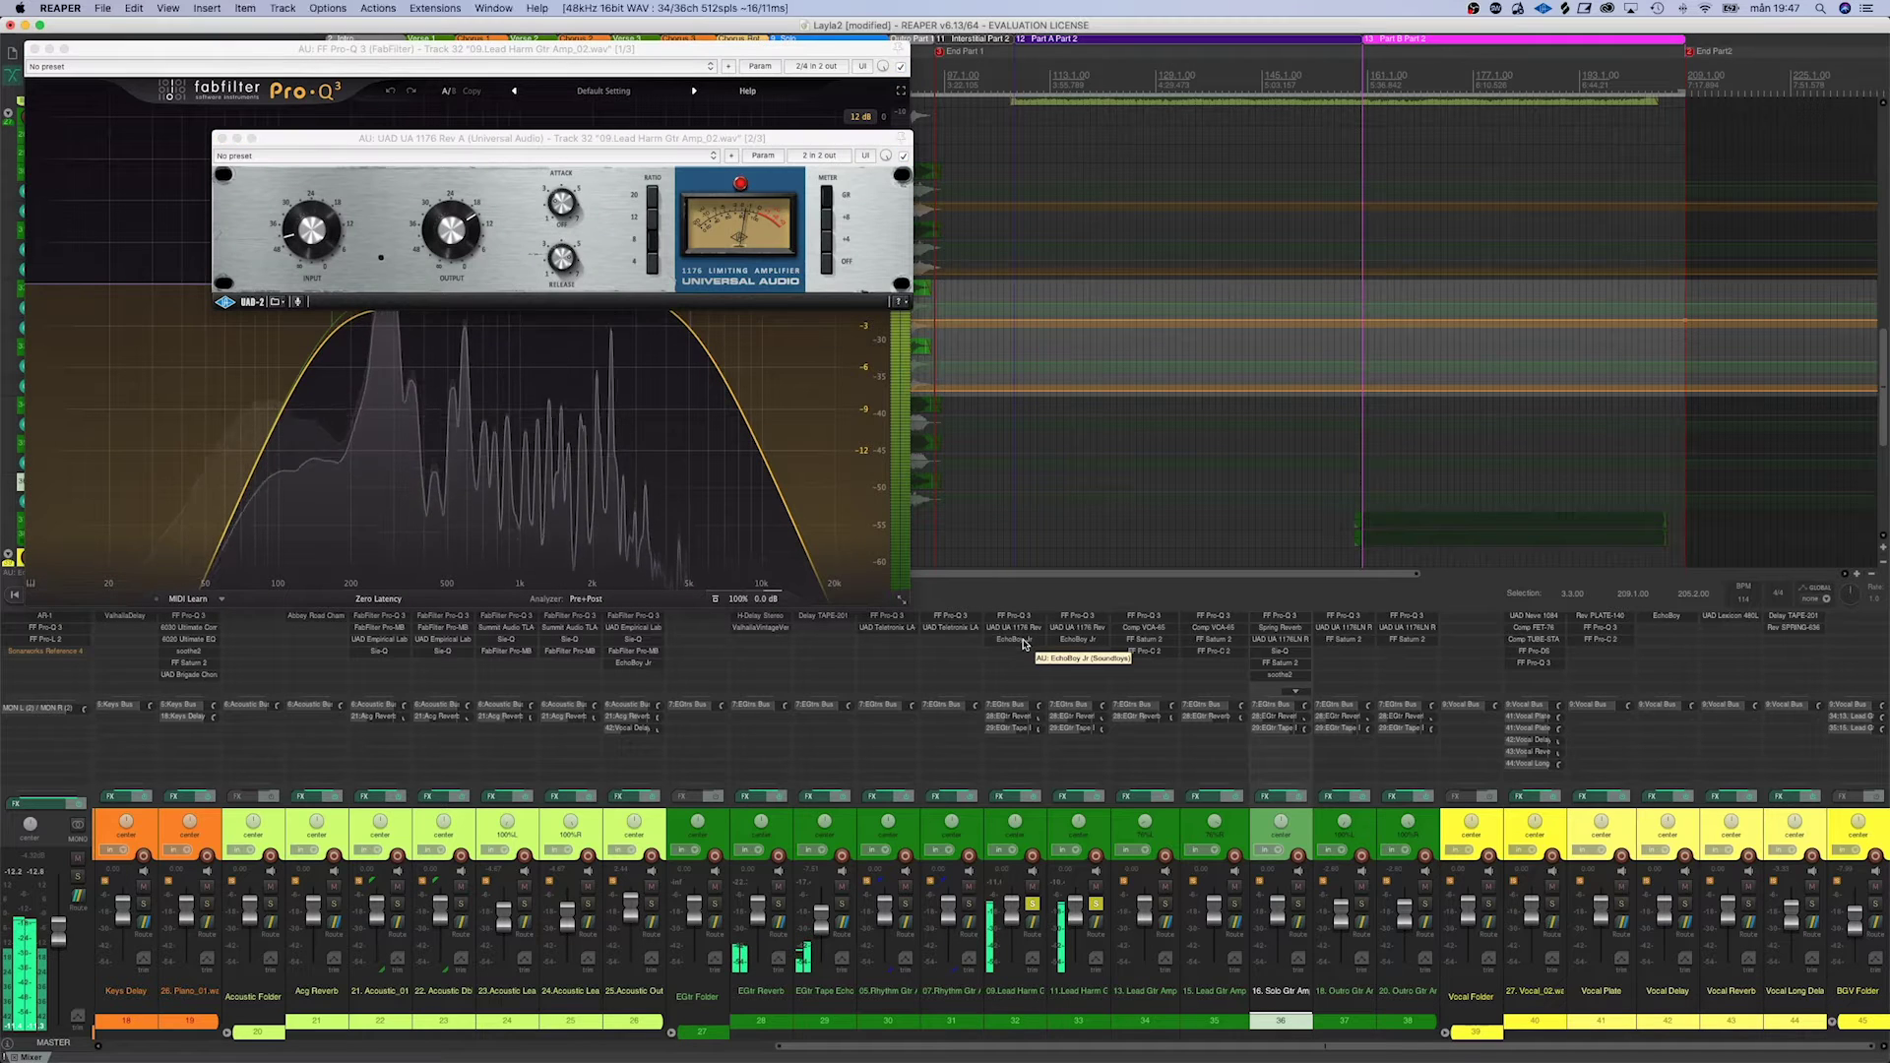
{"action": "left_click", "coordinate": [1024, 640]}
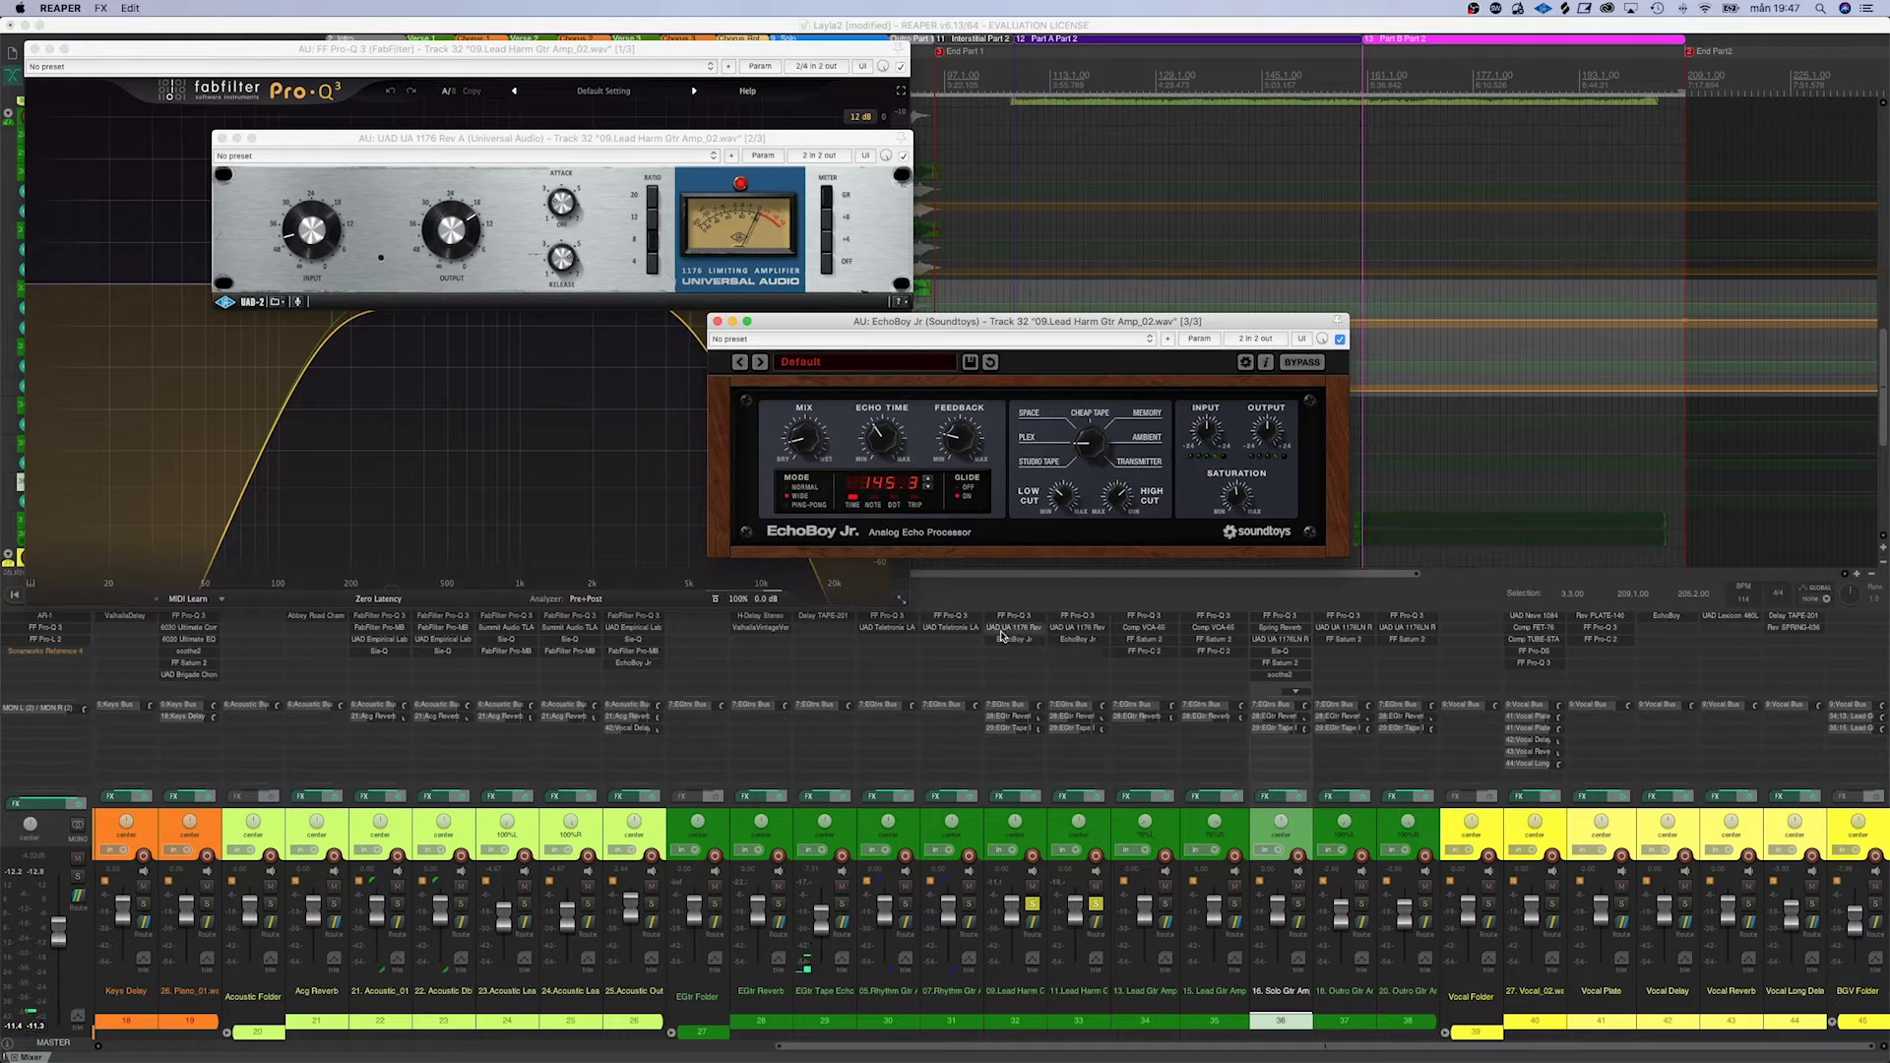
{"action": "left_click", "coordinate": [1014, 620]}
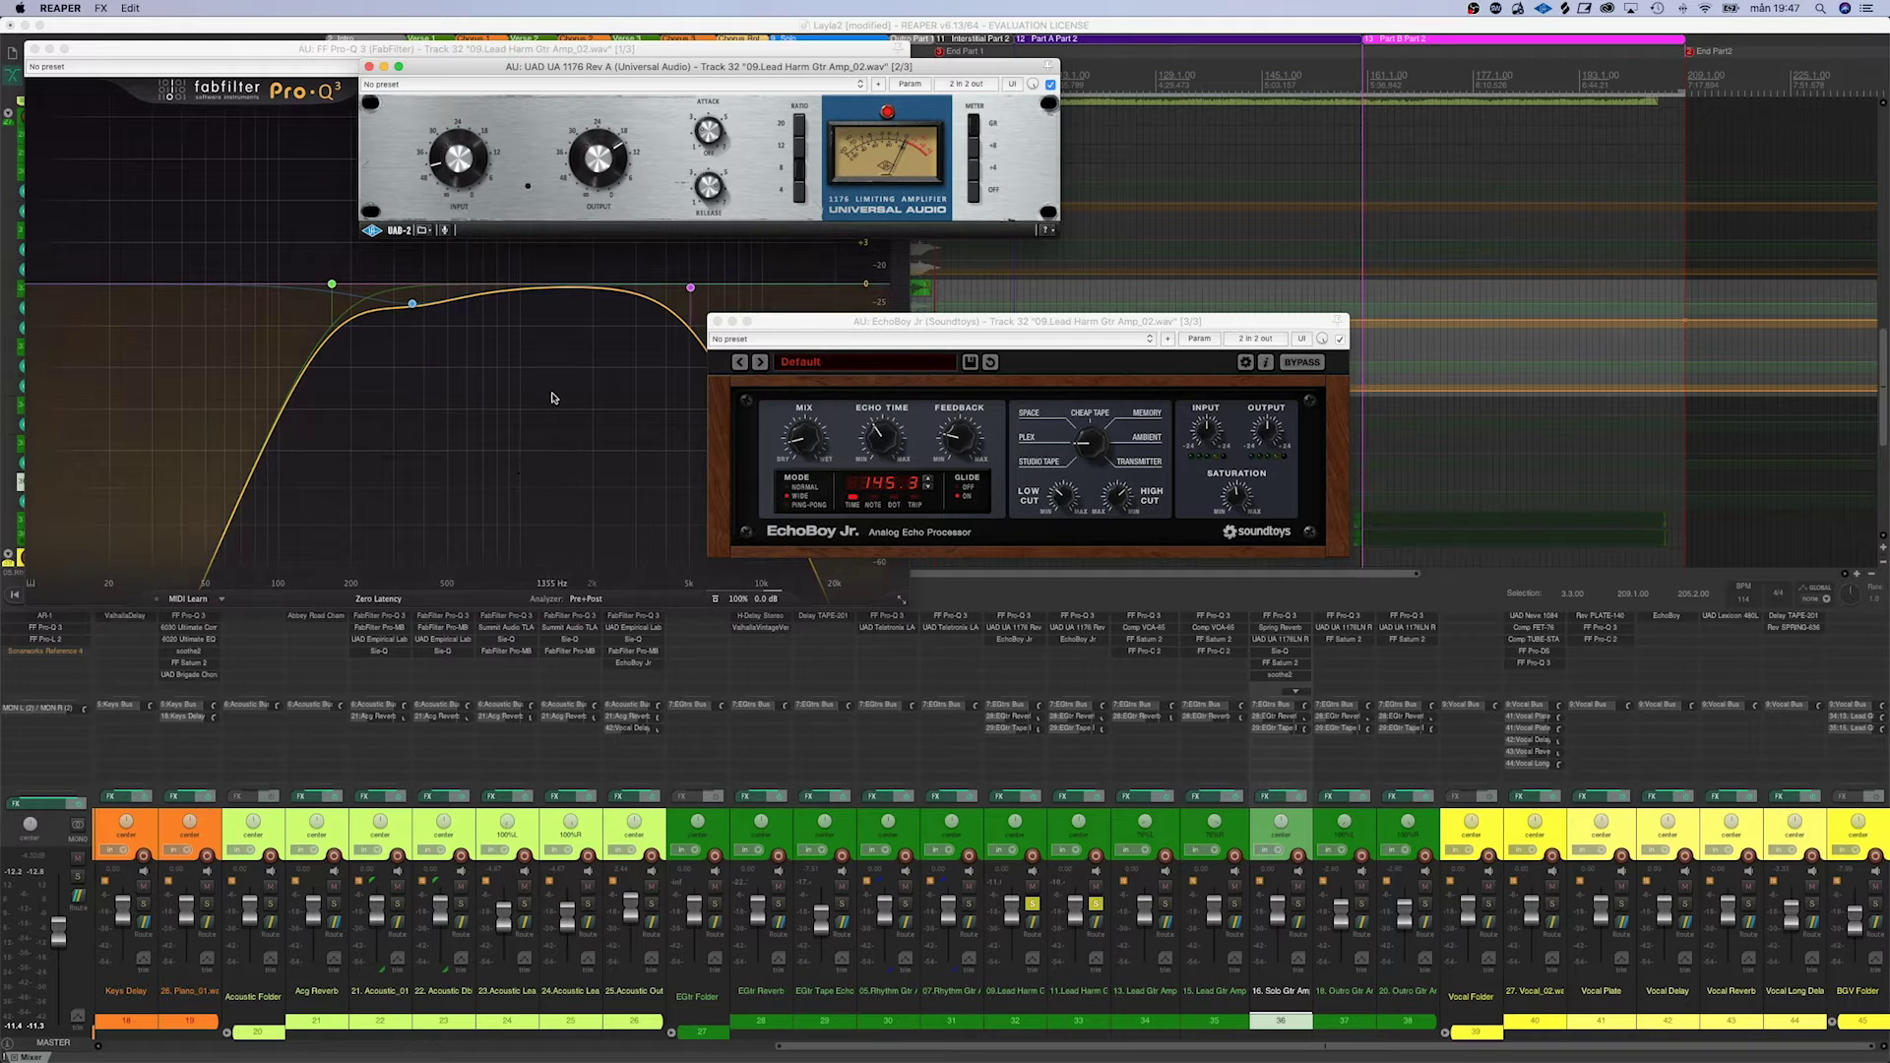
{"action": "left_click_drag", "start_coordinate": [816, 69], "coordinate": [826, 138]}
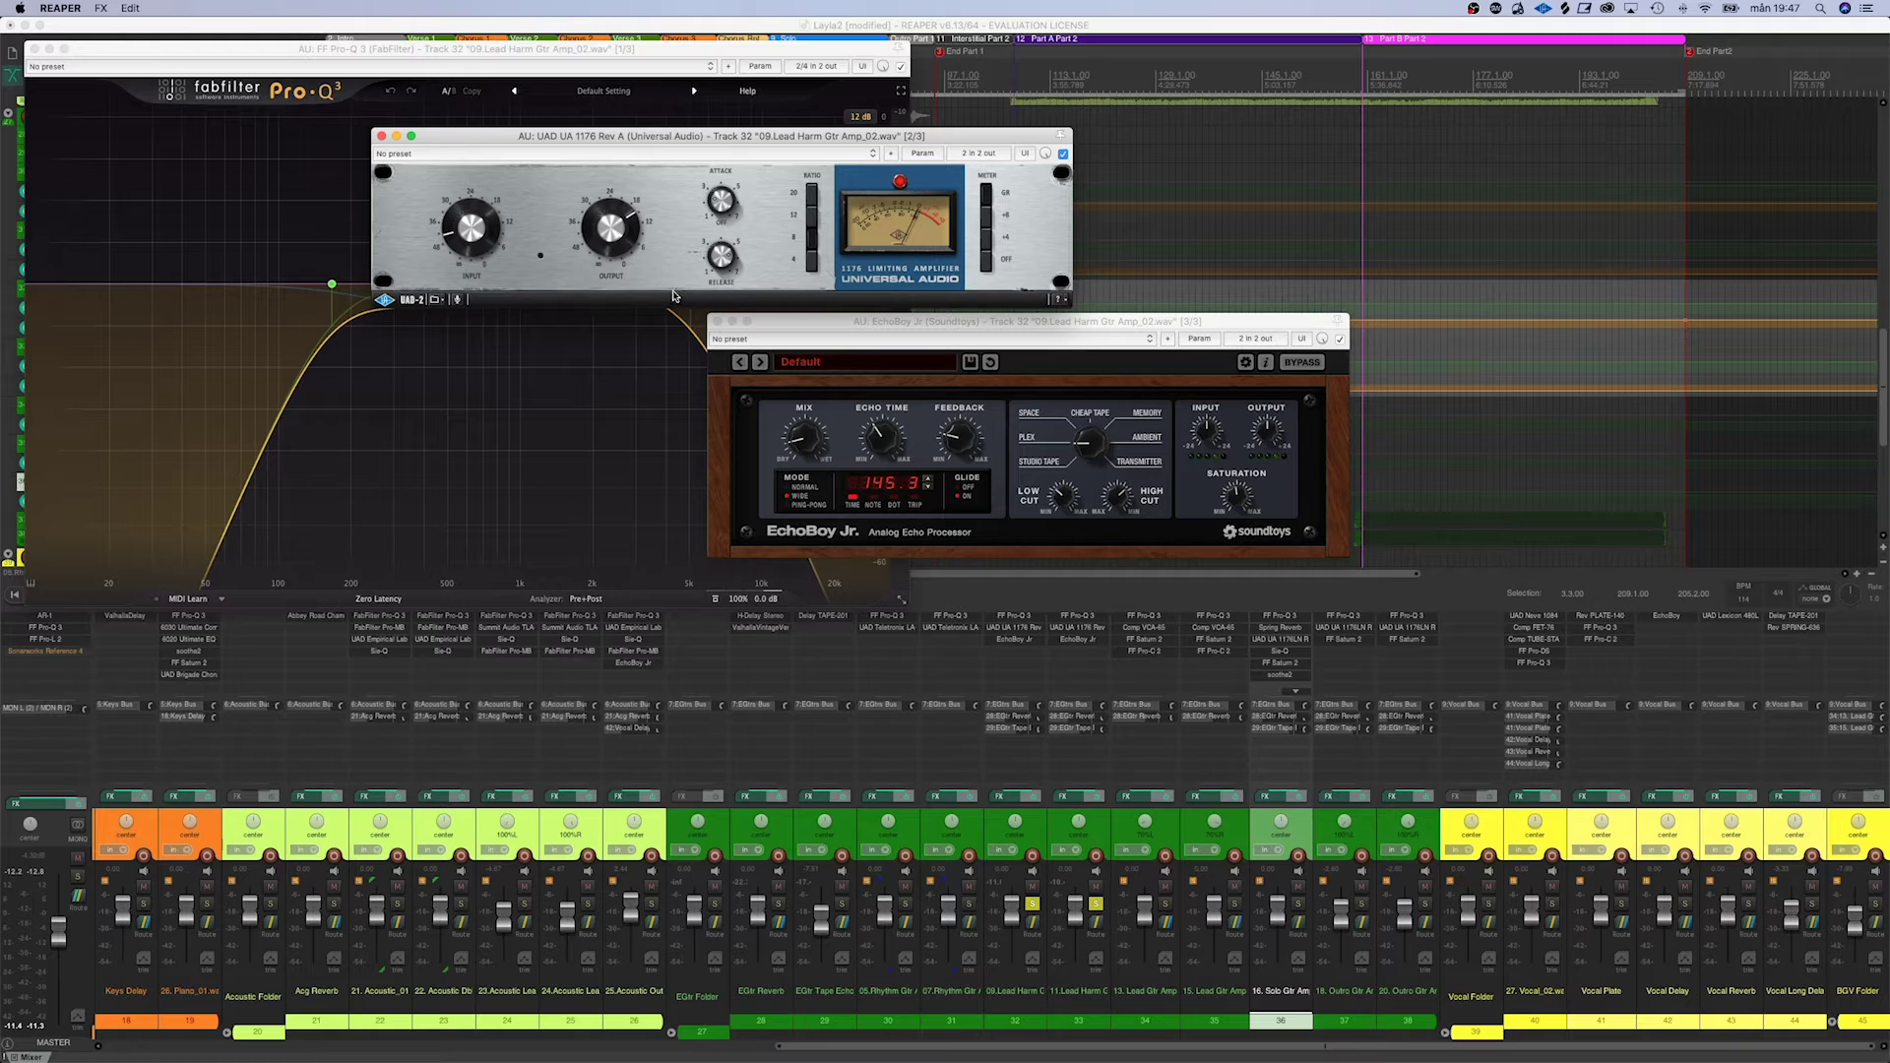
{"action": "key", "text": "space"}
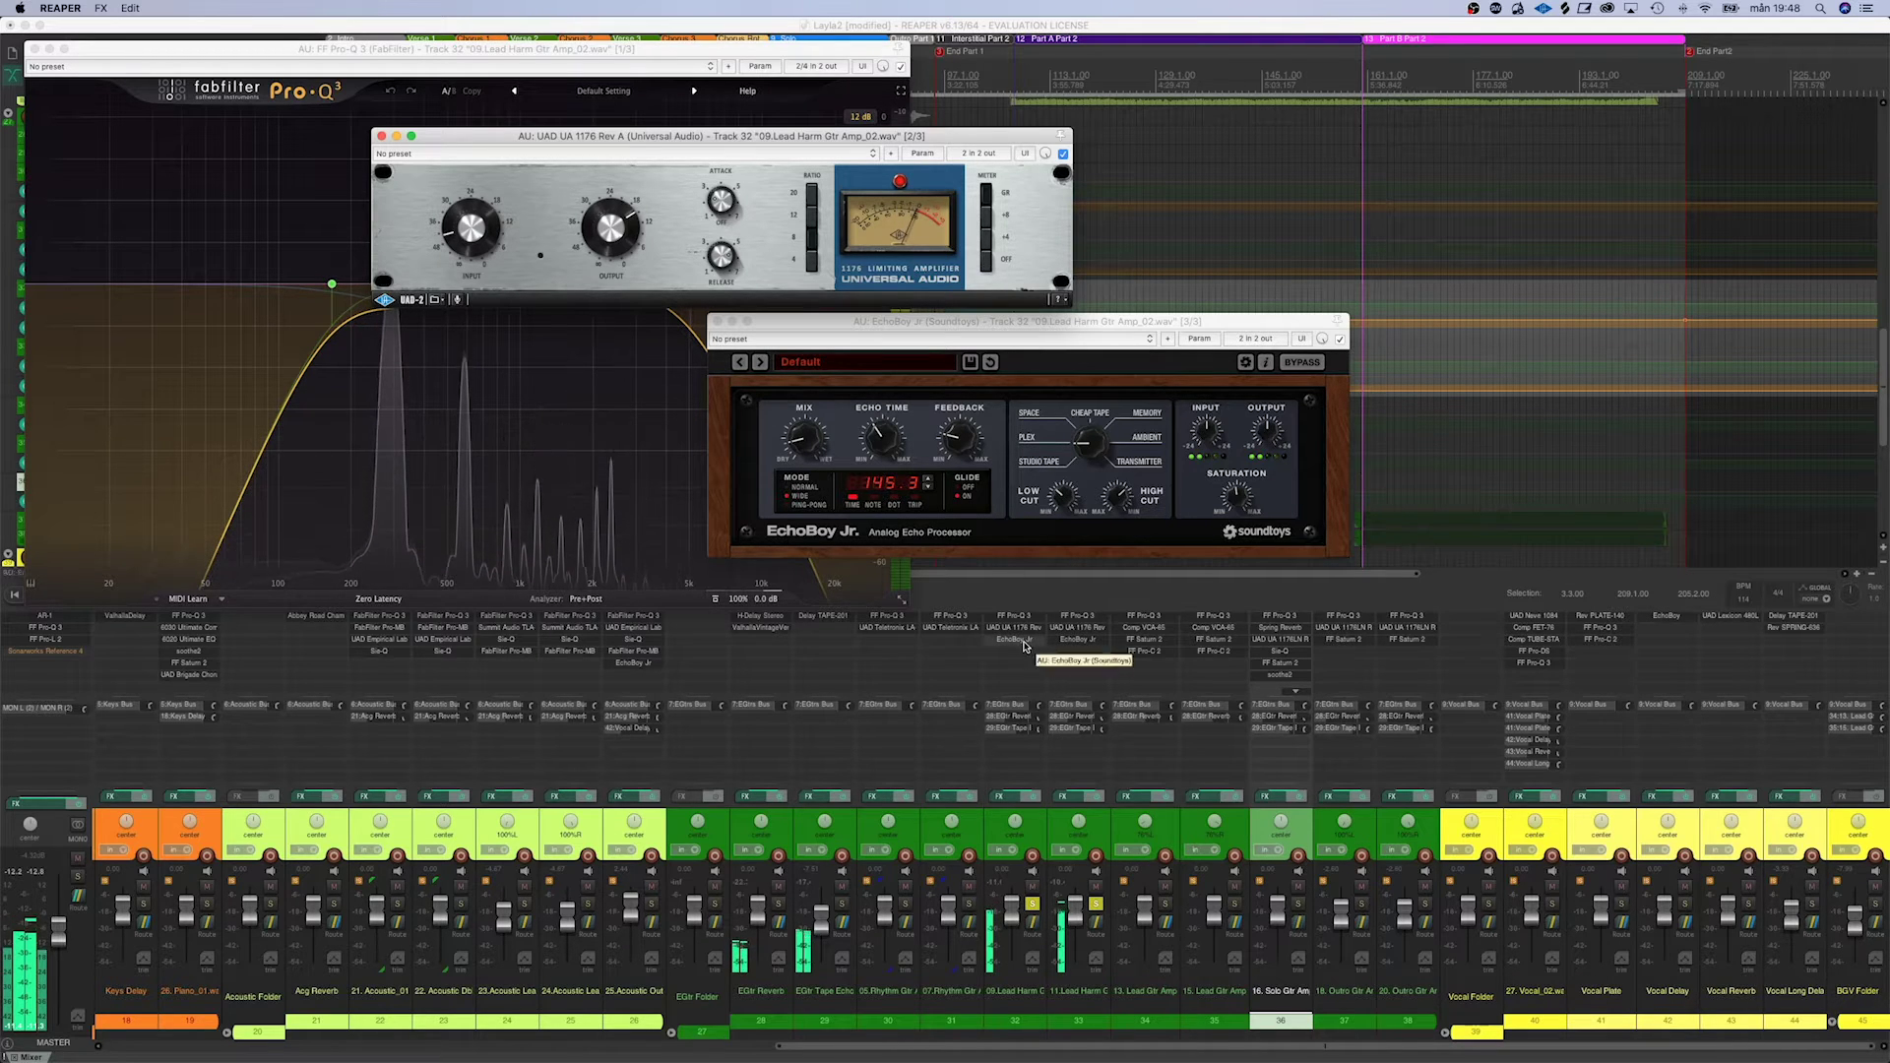
Compare the lead harmony guitars during playback with the EGtr Reverb and EGtr Tape Echo tracks muted and unmuted
{"action": "left_click_drag", "start_coordinate": [966, 323], "coordinate": [936, 321]}
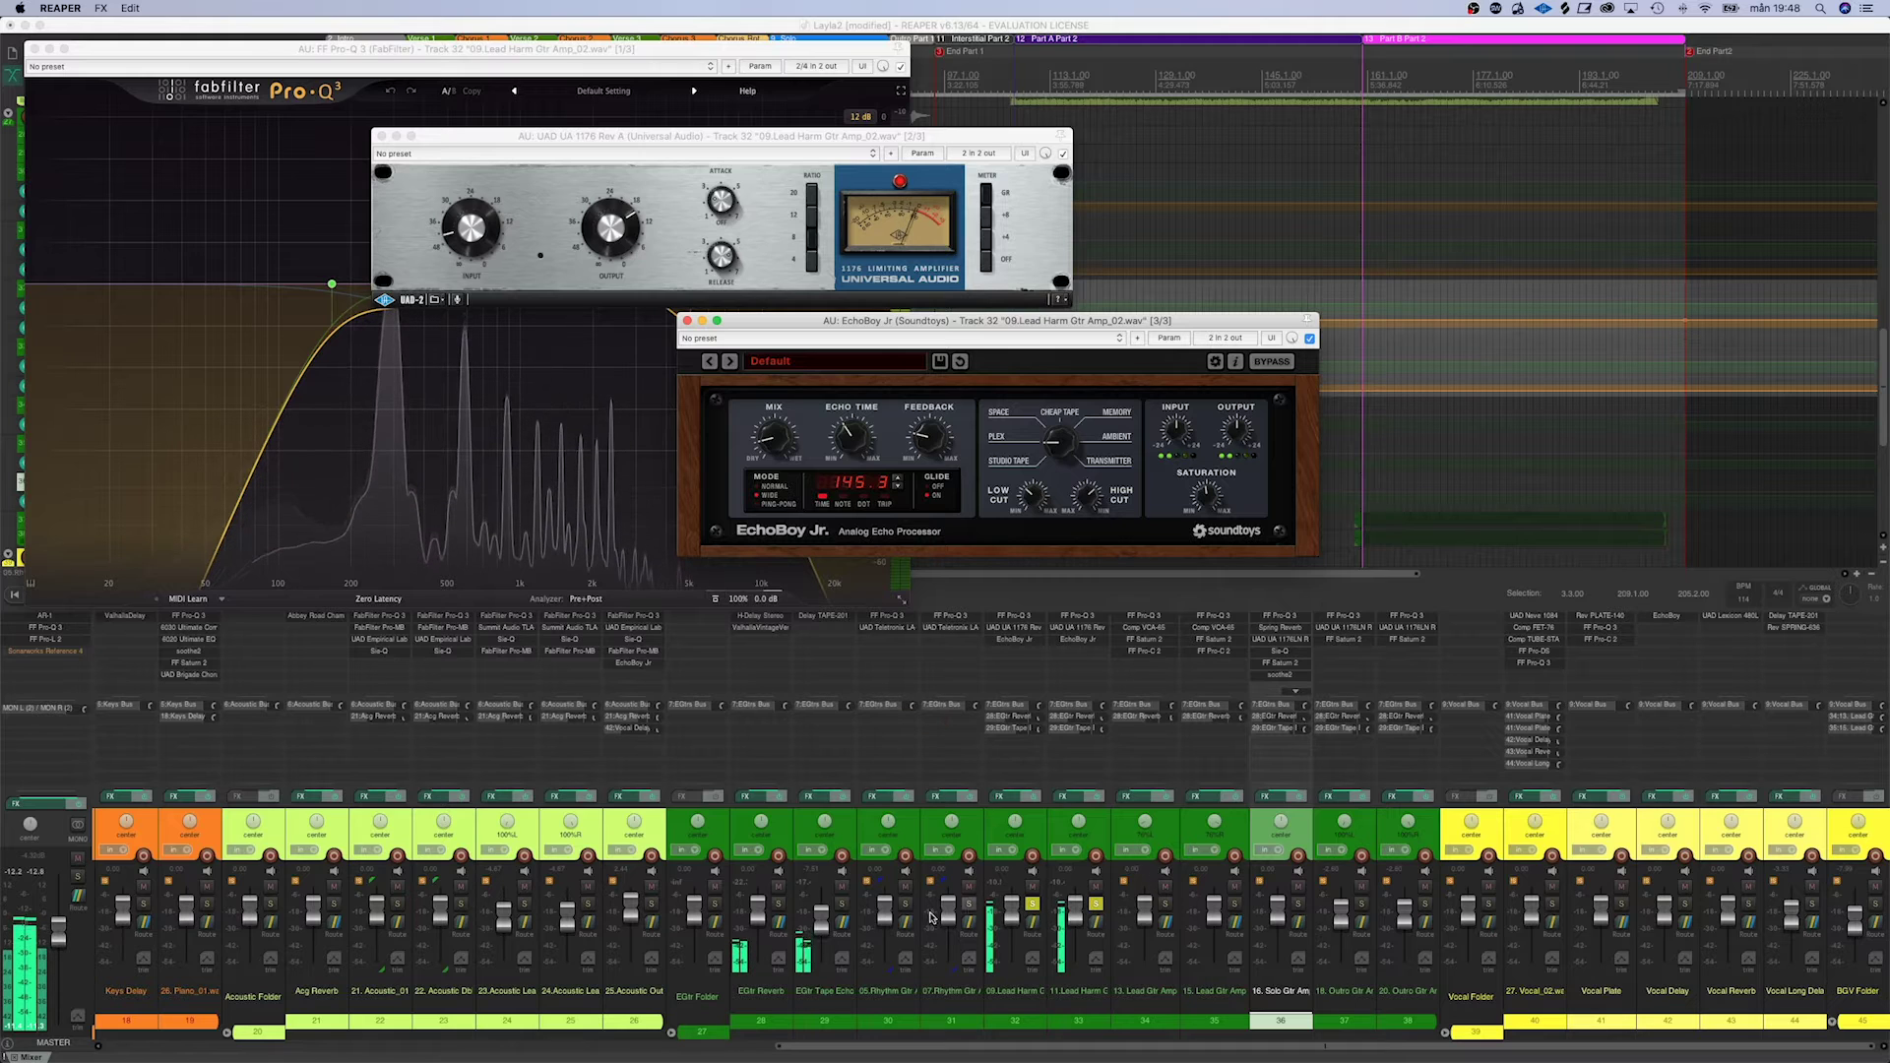
{"action": "left_click", "coordinate": [781, 893]}
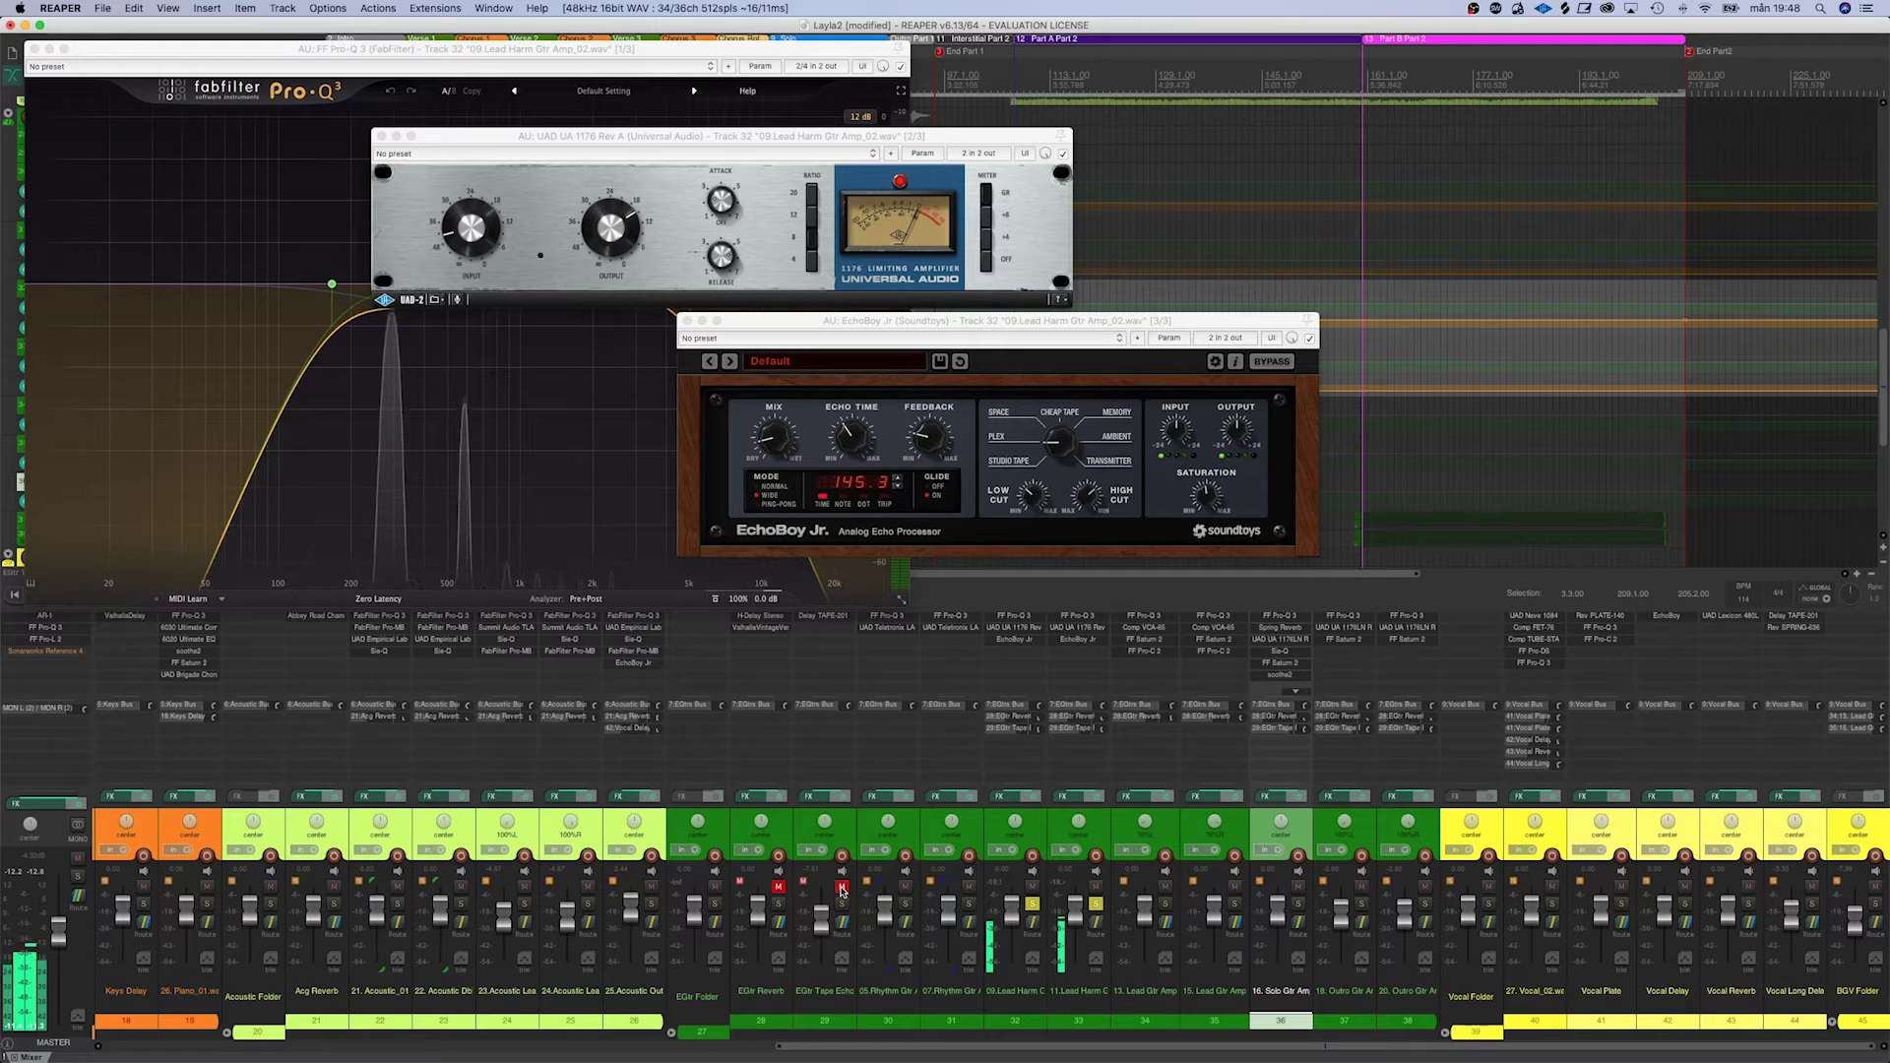
{"action": "left_click", "coordinate": [772, 891]}
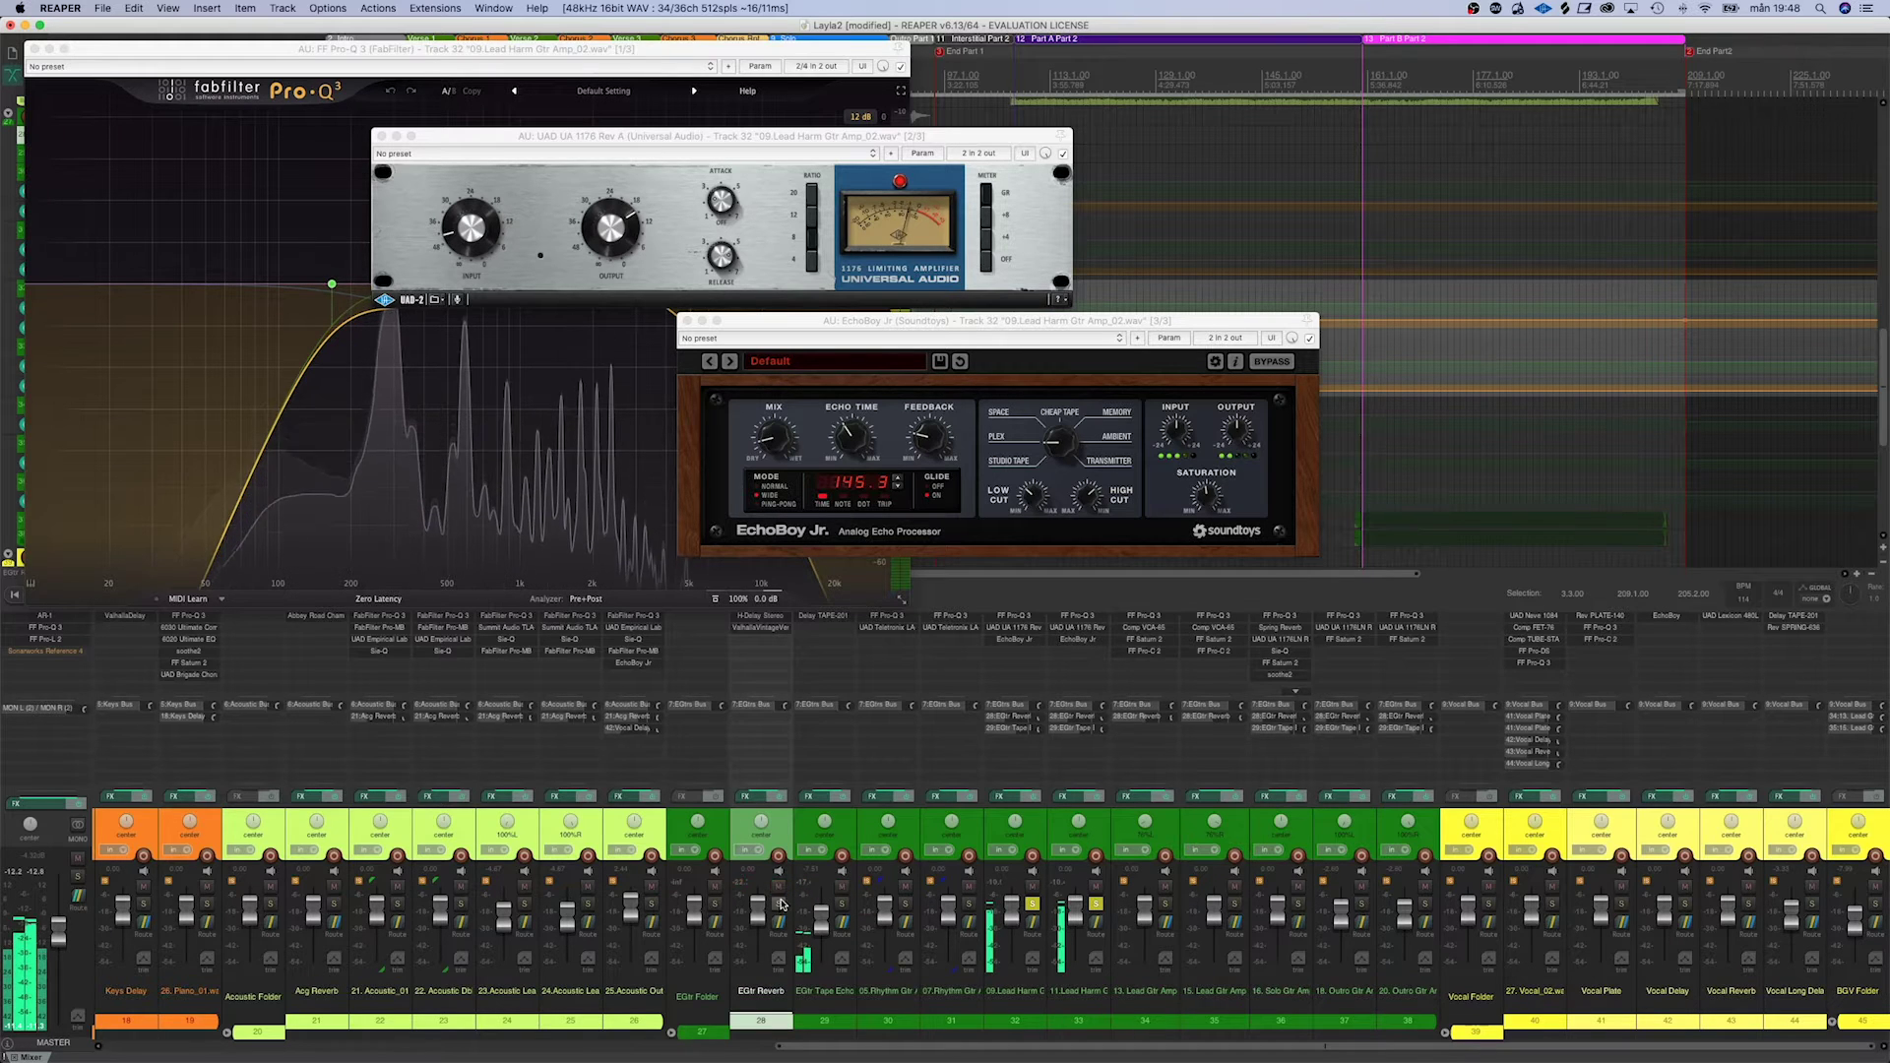
Close the 09.Lead Harm Gtr Amp plug-ins and play with the solo switched to the 13 and 15 Lead Gtr Amp tracks
{"action": "left_click", "coordinate": [687, 321]}
{"action": "left_click", "coordinate": [377, 136]}
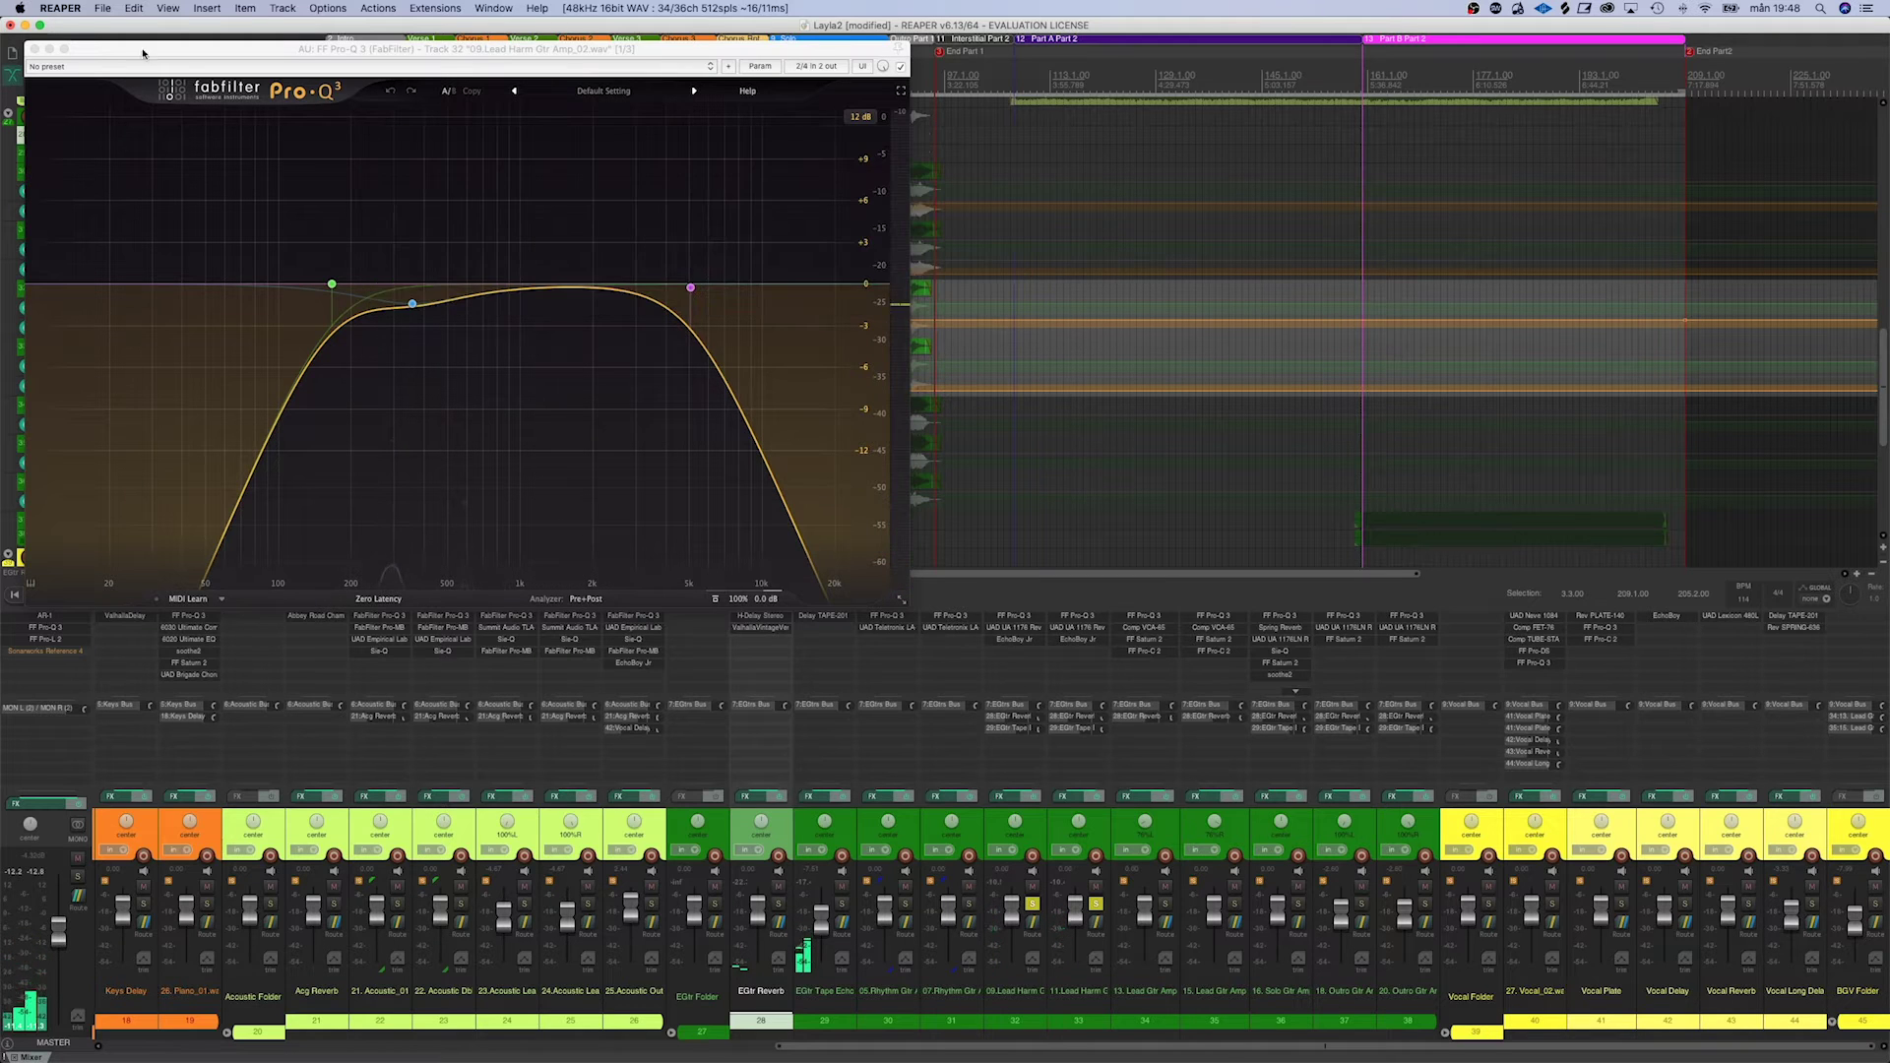
{"action": "left_click", "coordinate": [35, 48]}
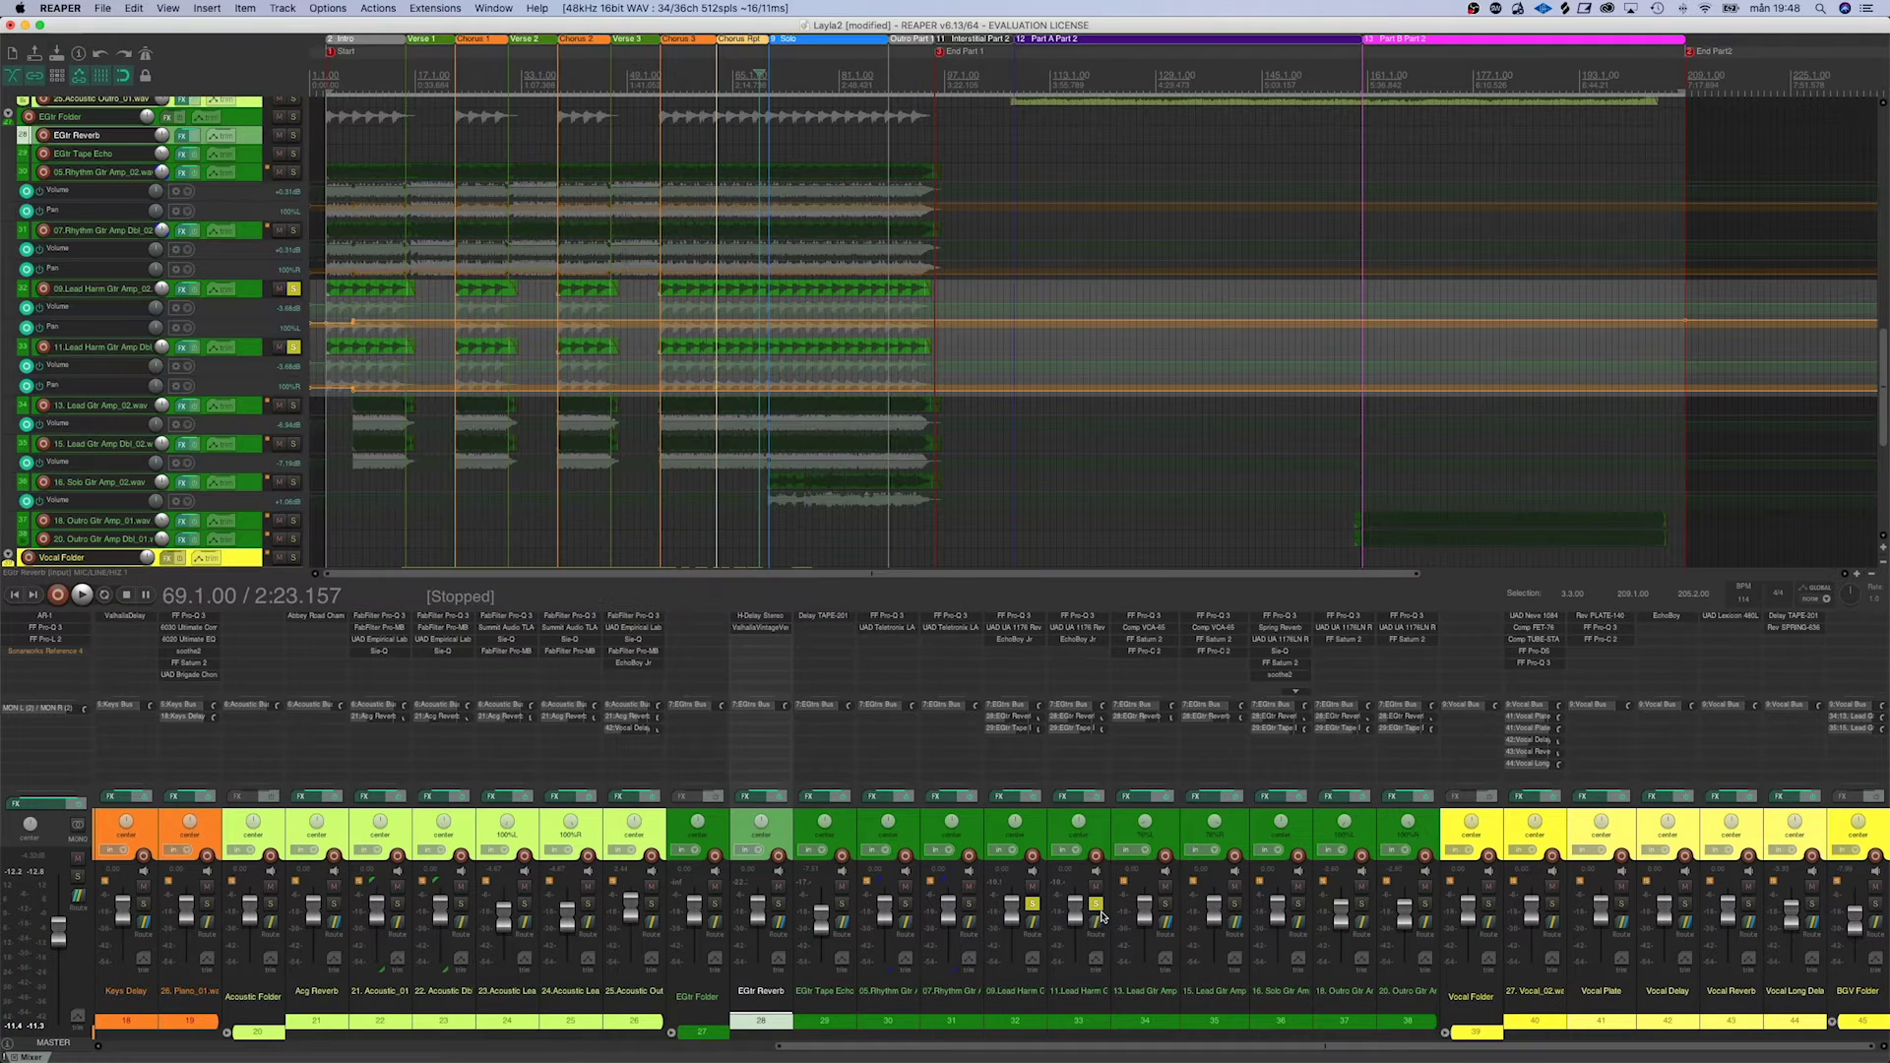
{"action": "left_click", "coordinate": [1165, 903]}
{"action": "key", "text": "space"}
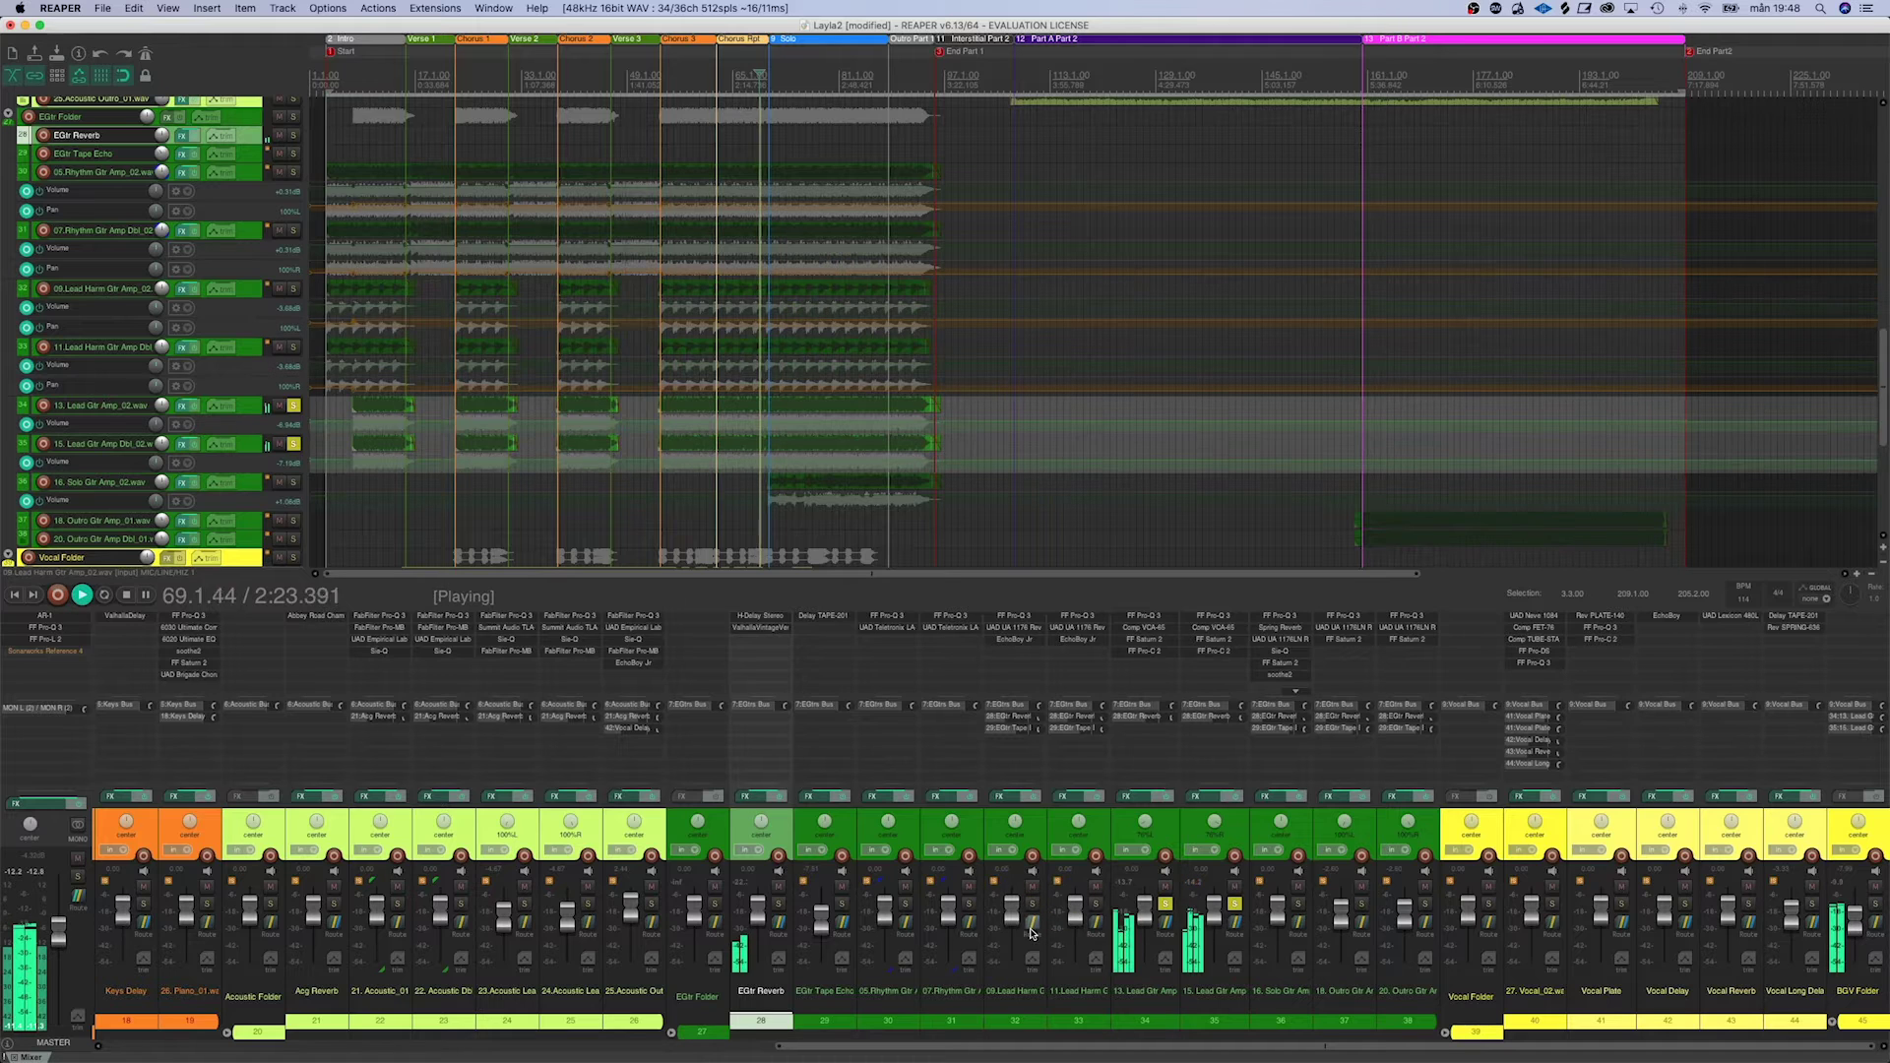
Open Pro-Q 3, Comp VCA-65 and Saturn 2 on the 13.Lead Gtr Amp track and arrange their windows side by side
{"action": "left_click", "coordinate": [1144, 616]}
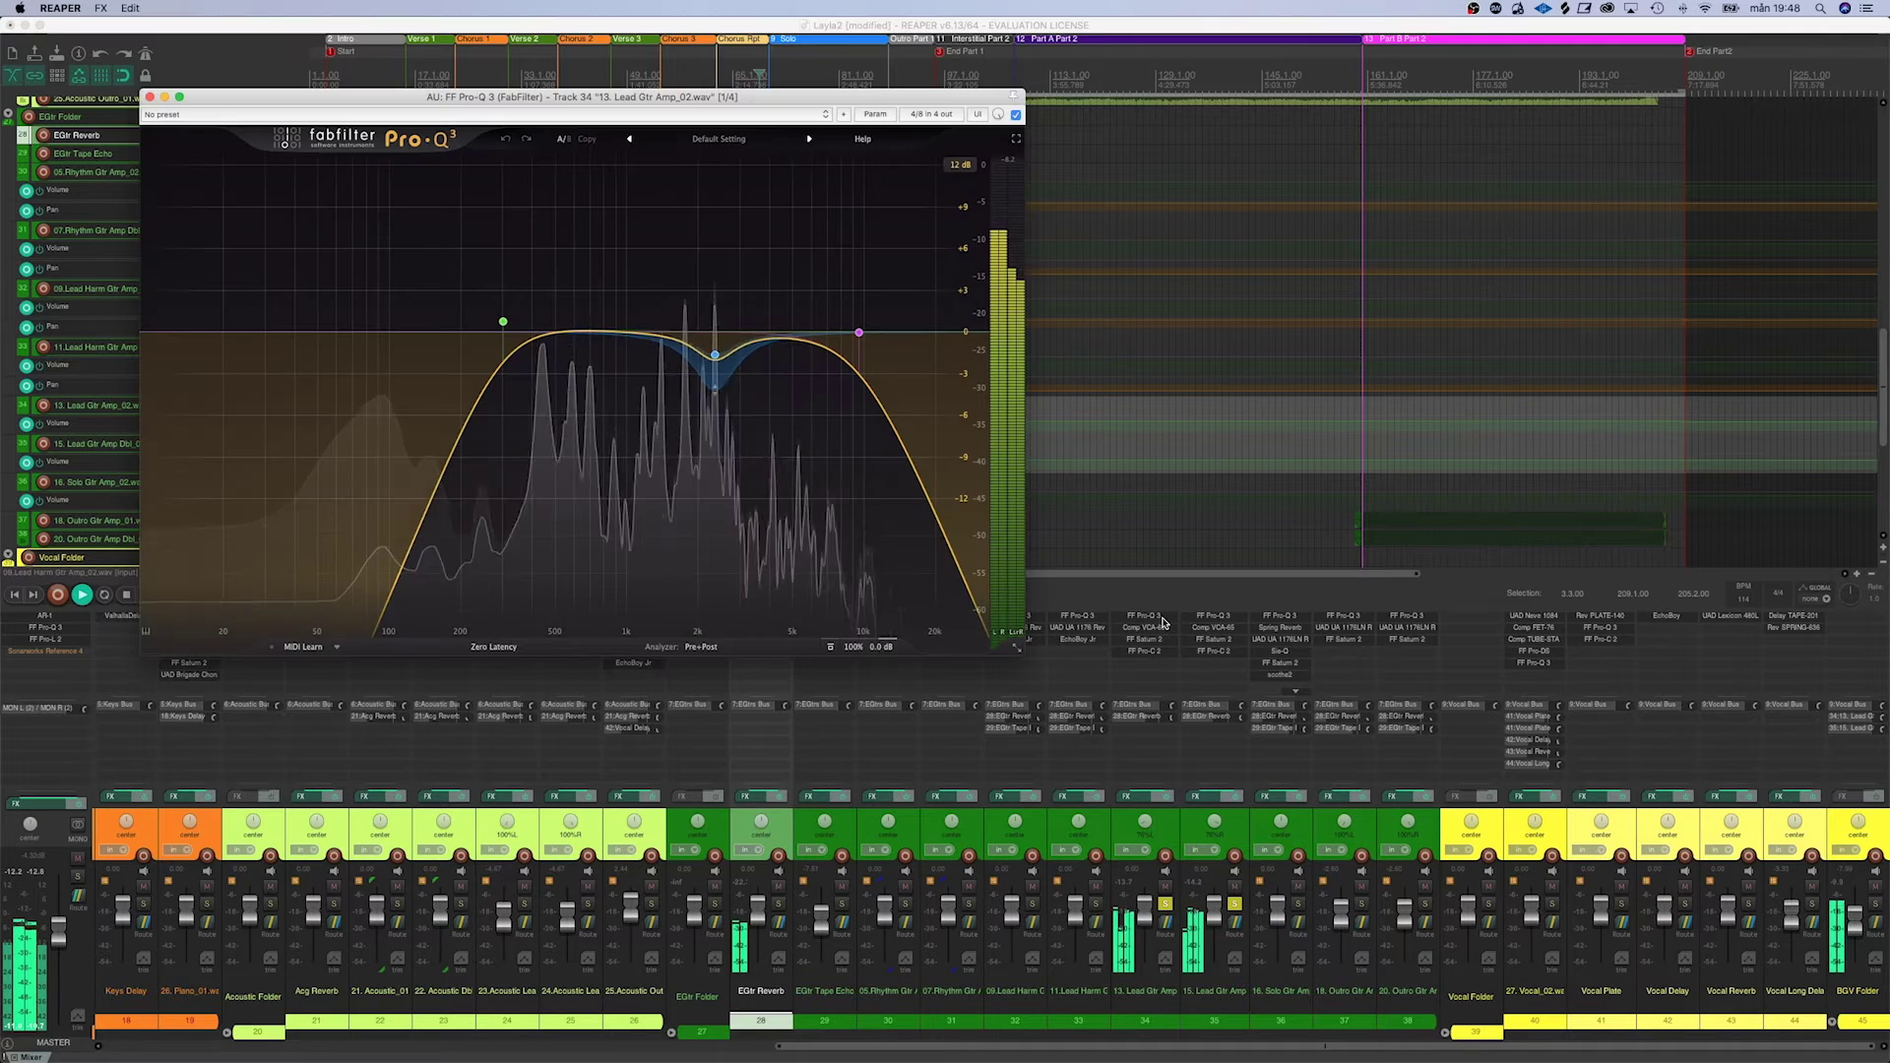
{"action": "left_click", "coordinate": [1152, 629]}
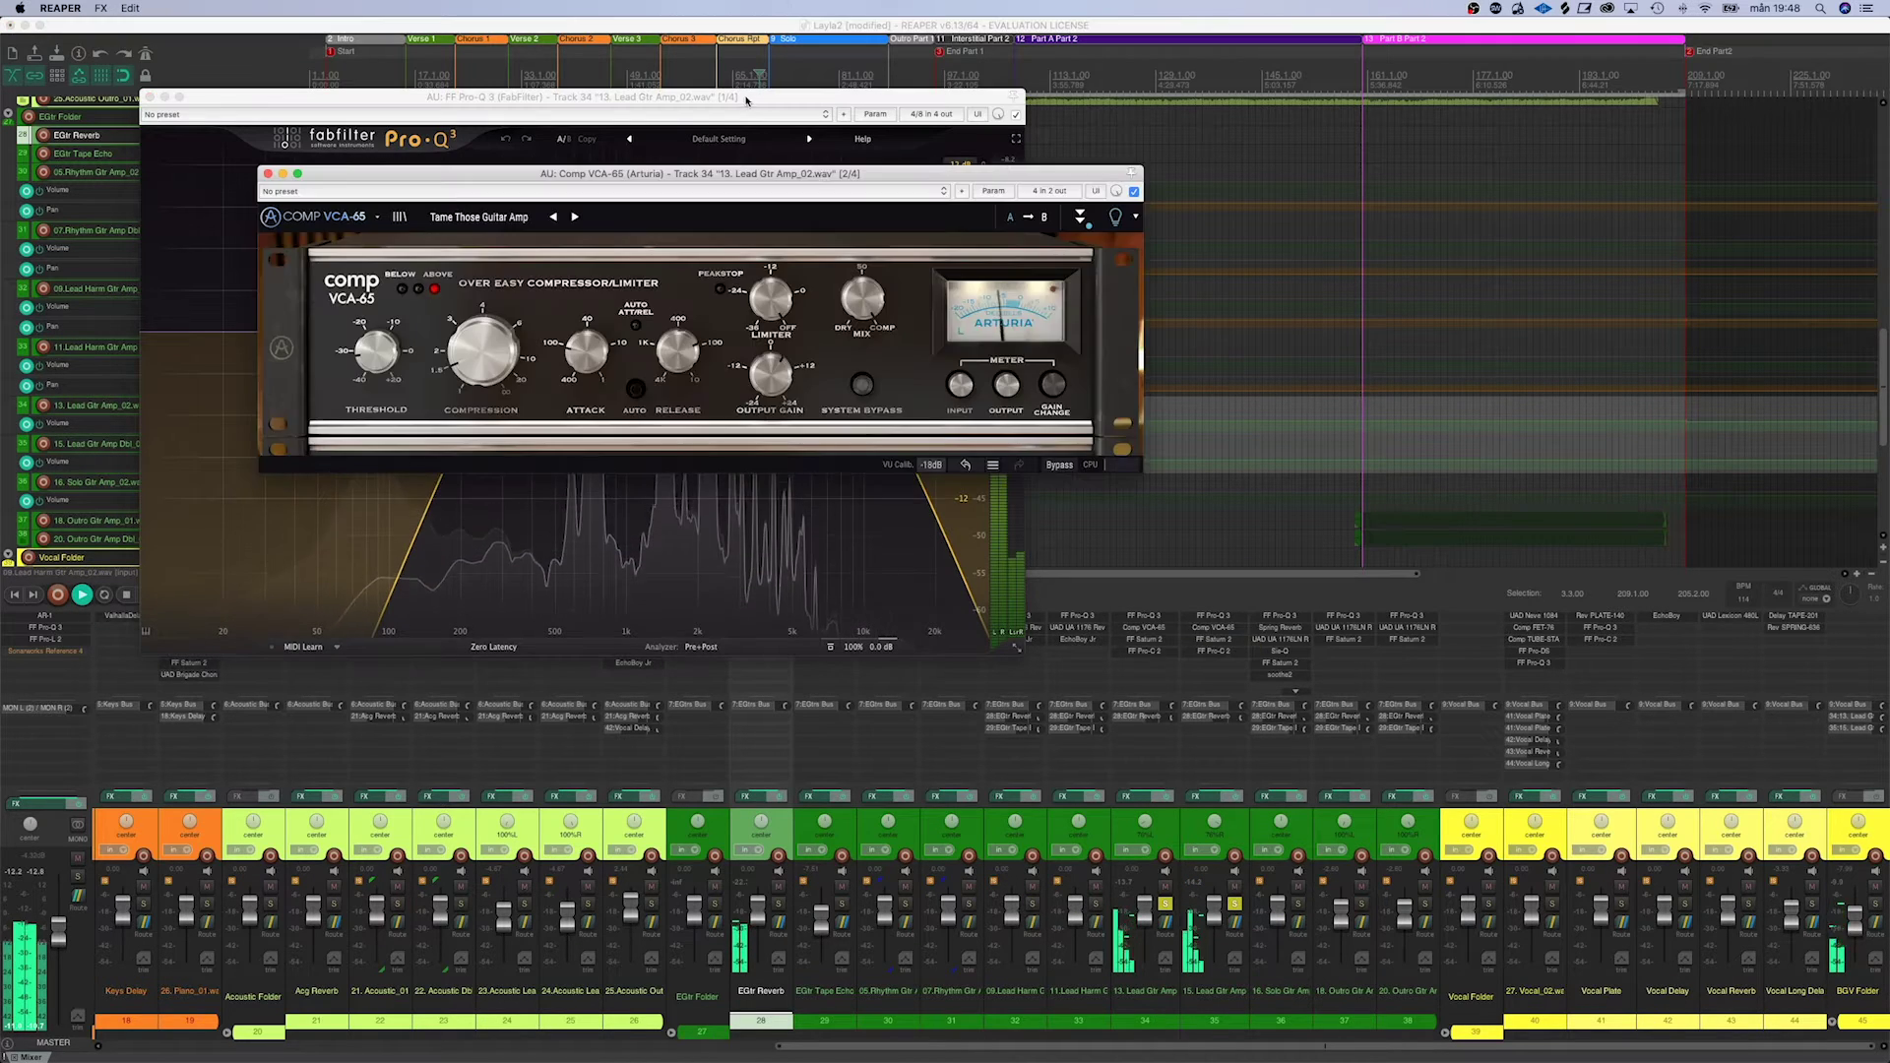
{"action": "left_click_drag", "start_coordinate": [848, 180], "coordinate": [1572, 87]}
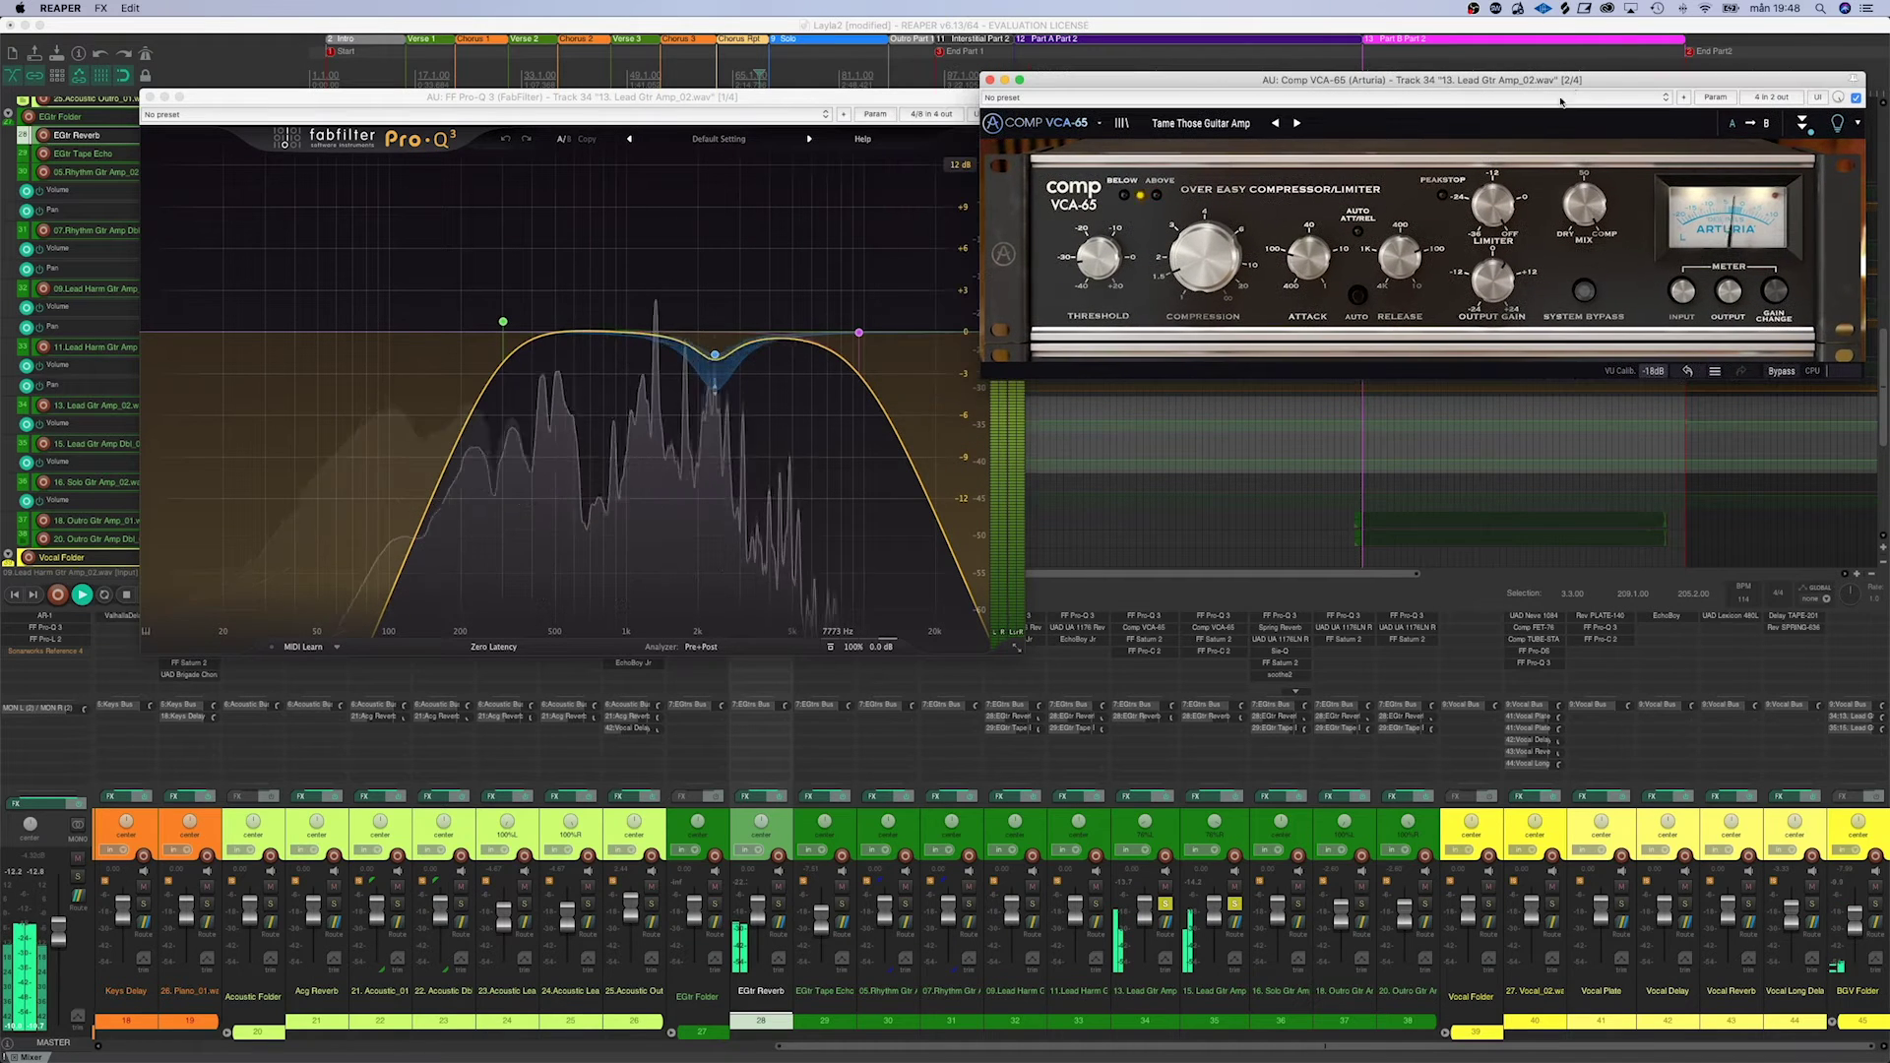
{"action": "left_click", "coordinate": [1143, 639]}
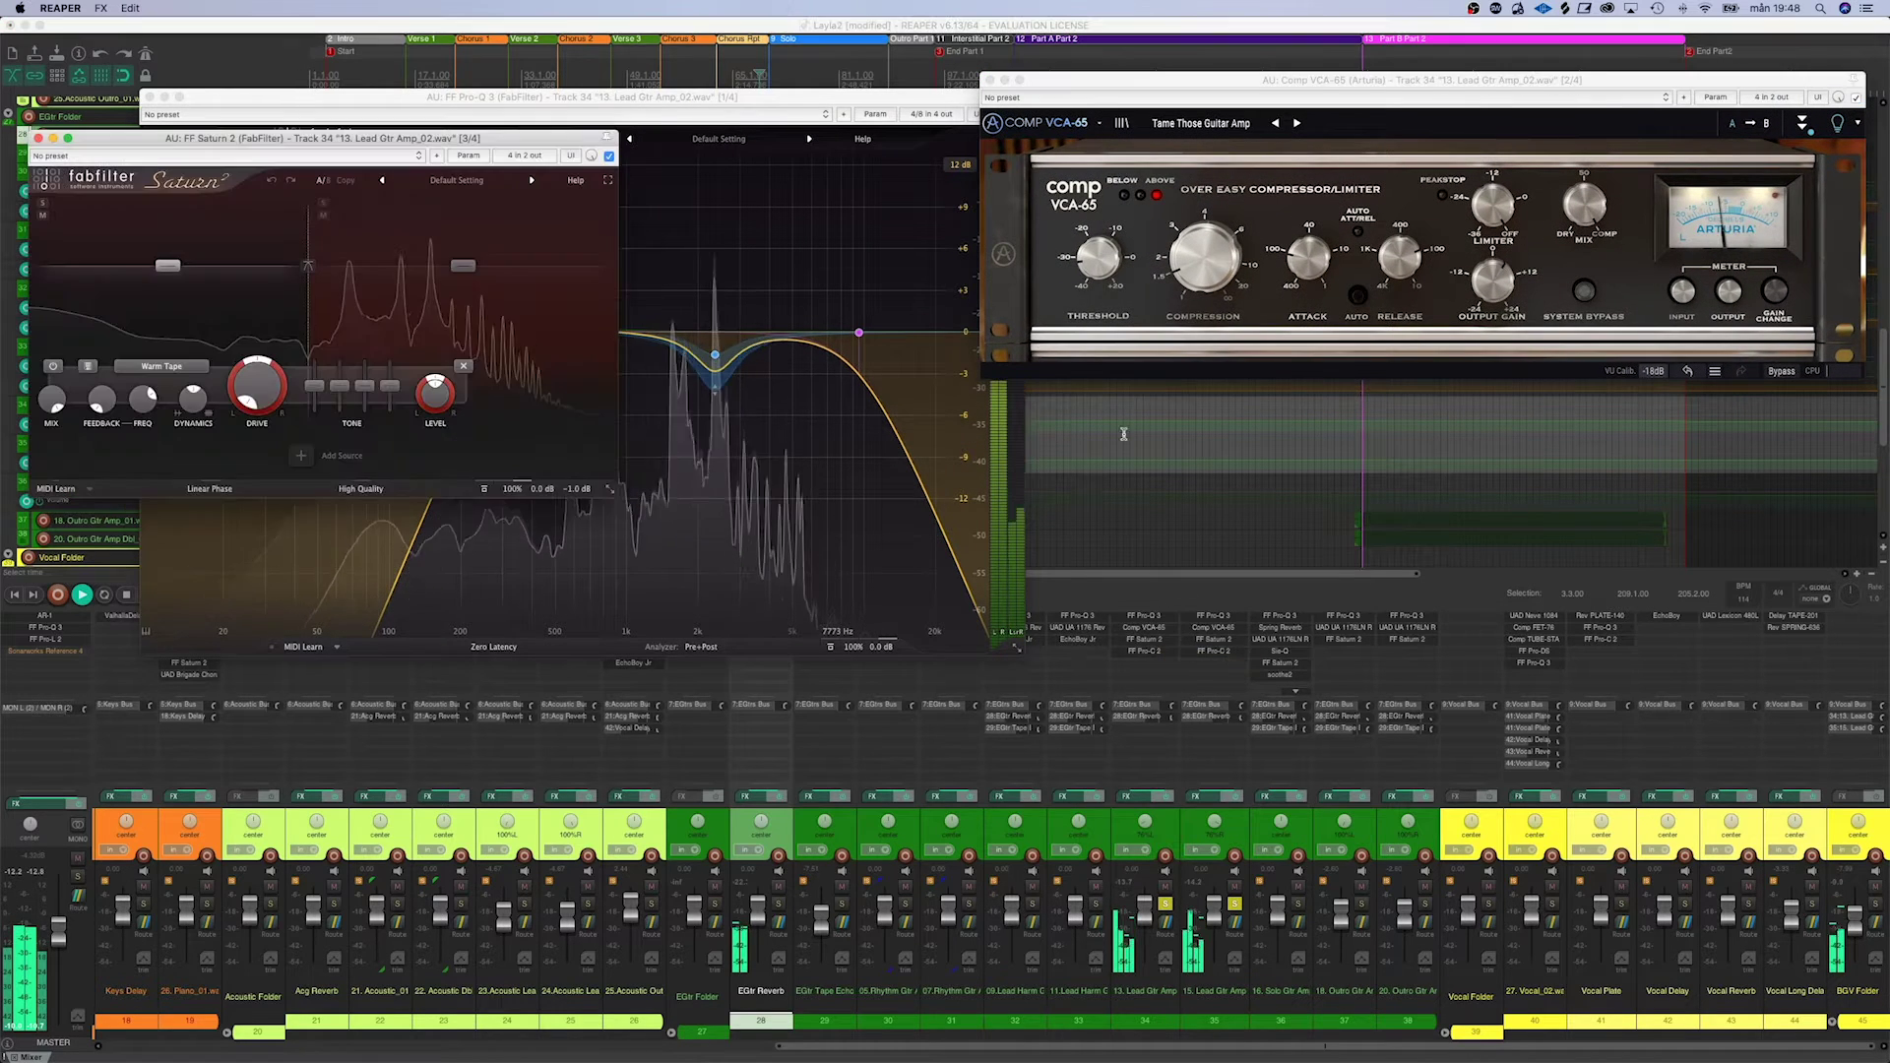
{"action": "left_click_drag", "start_coordinate": [428, 145], "coordinate": [1660, 378]}
Bypass Pro-Q 3, Comp VCA-65, Saturn 2 and Pro-C 2 on the 13 and 15 Lead Gtr Amp tracks during playback
{"action": "left_click", "coordinate": [1155, 626], "text": "super"}
{"action": "left_click", "coordinate": [1145, 615], "text": "super"}
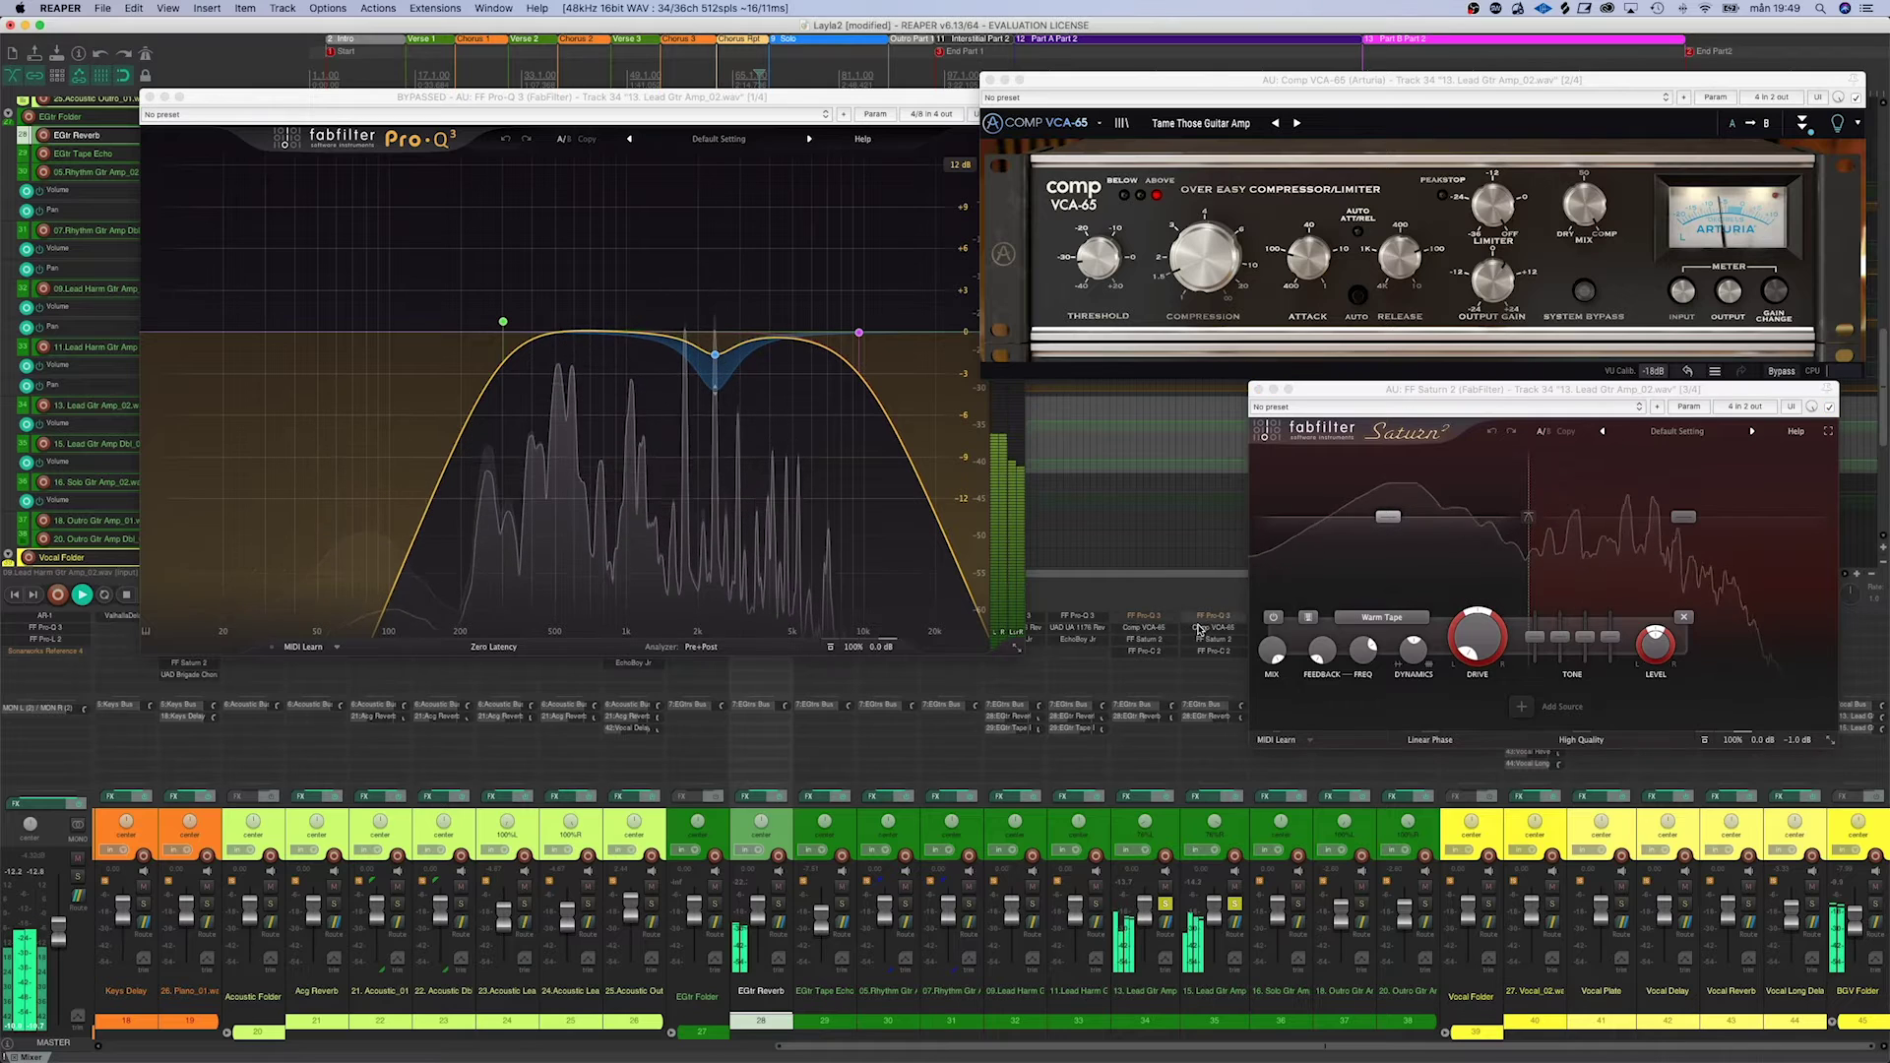
{"action": "left_click", "coordinate": [1149, 641], "text": "super"}
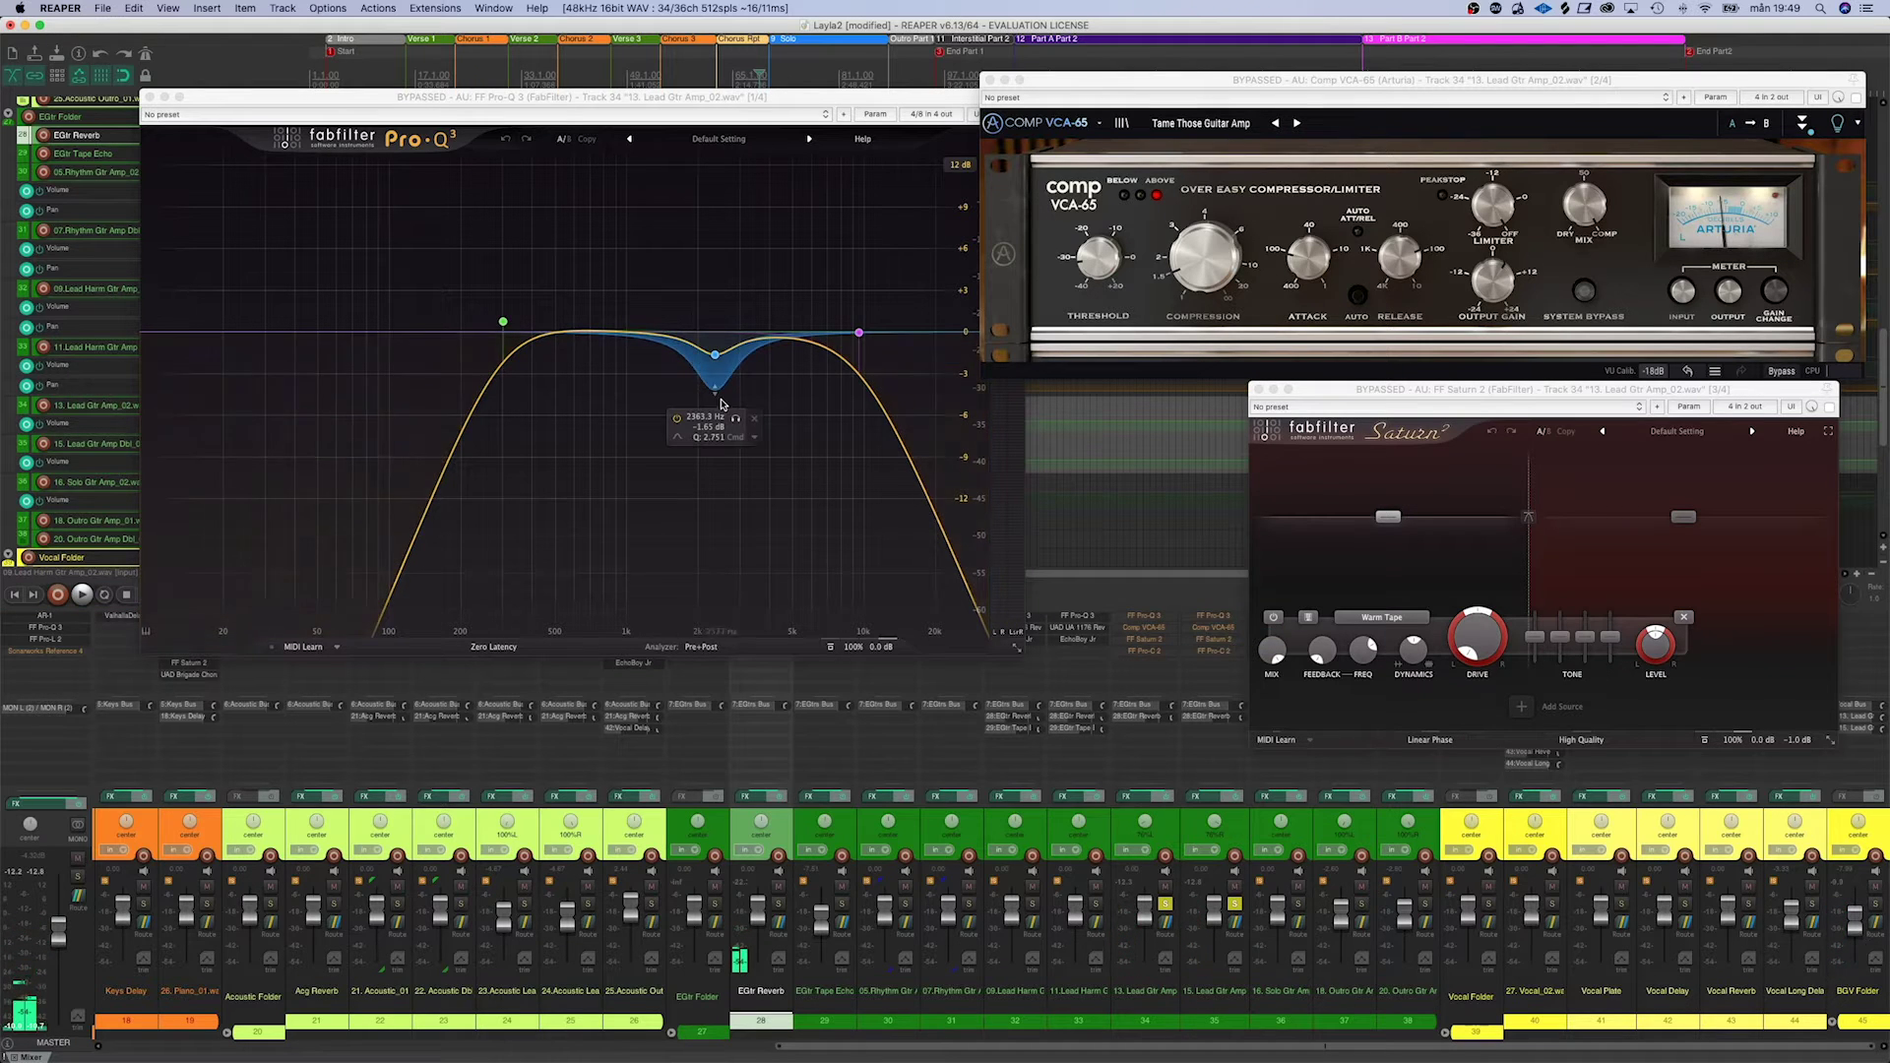
Re-enable Pro-Q 3 and Comp VCA-65 one after the other on both Lead Gtr Amp tracks, playing back after each
{"action": "left_click", "coordinate": [1150, 618], "text": "super"}
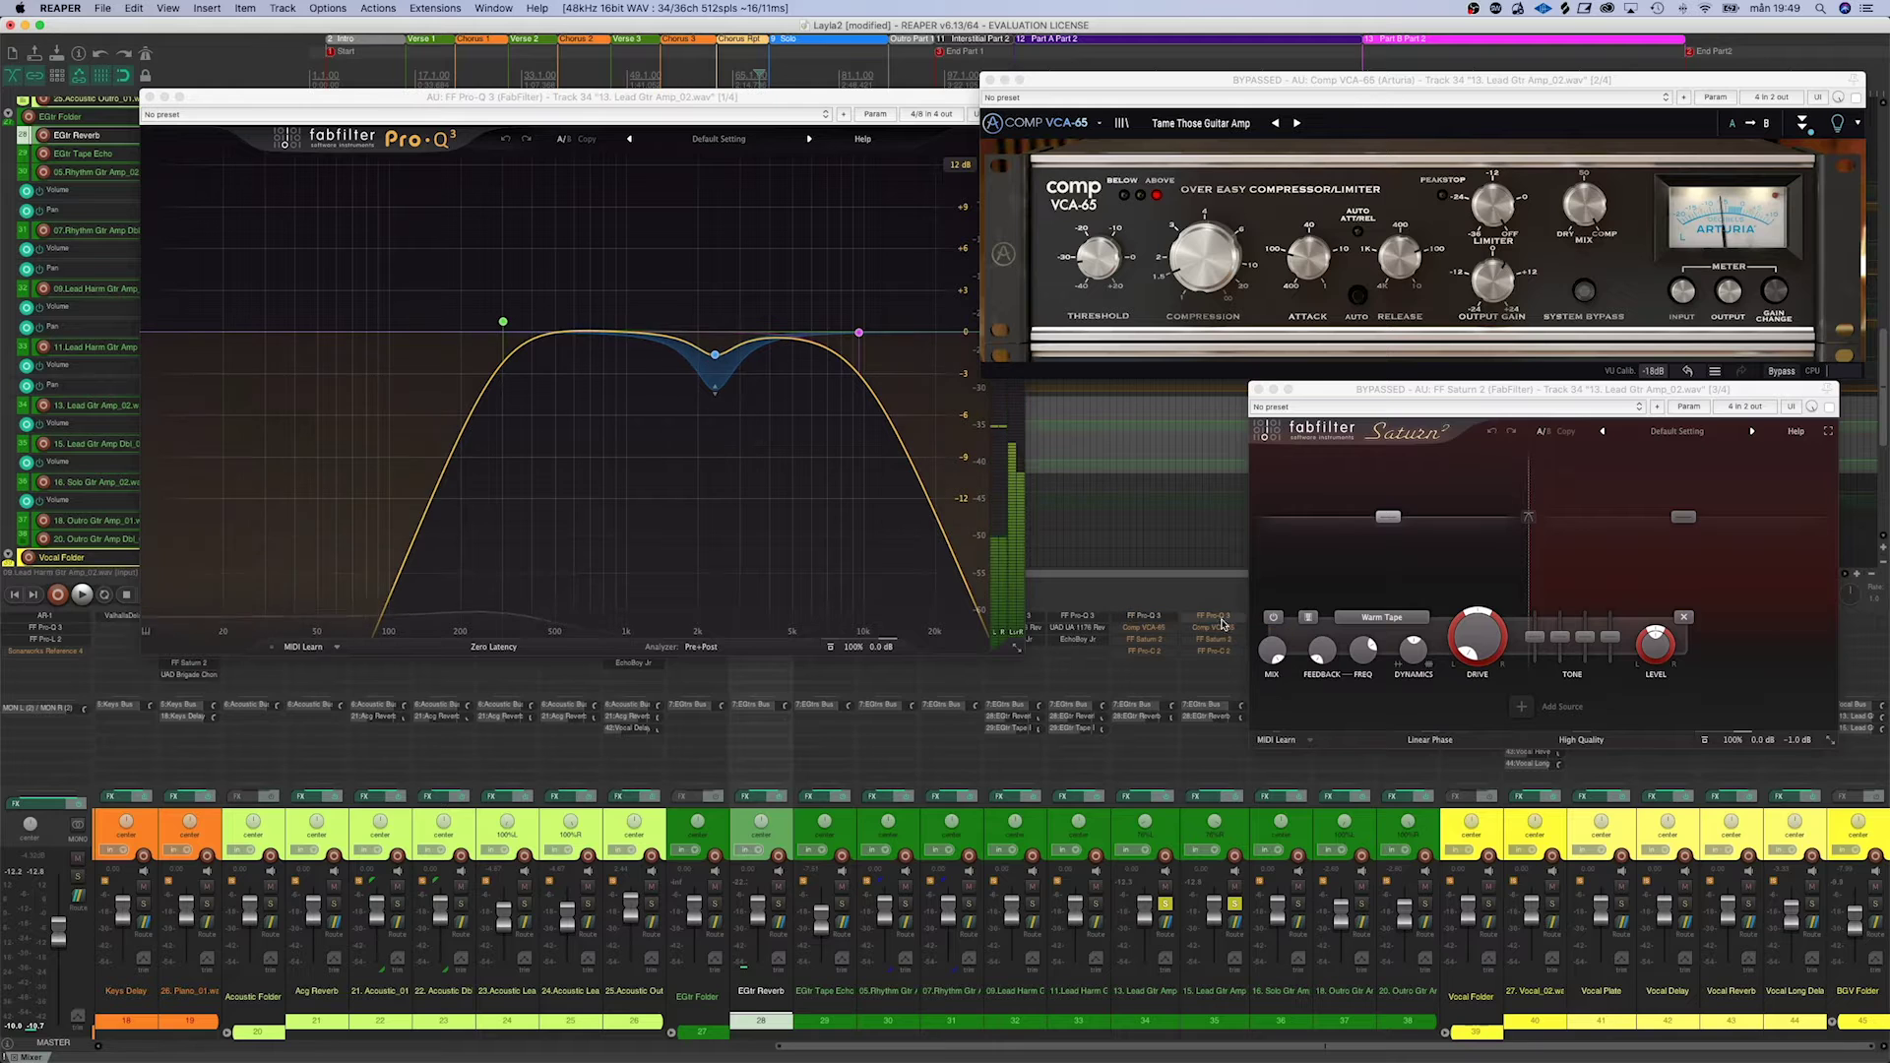
{"action": "key", "text": "space"}
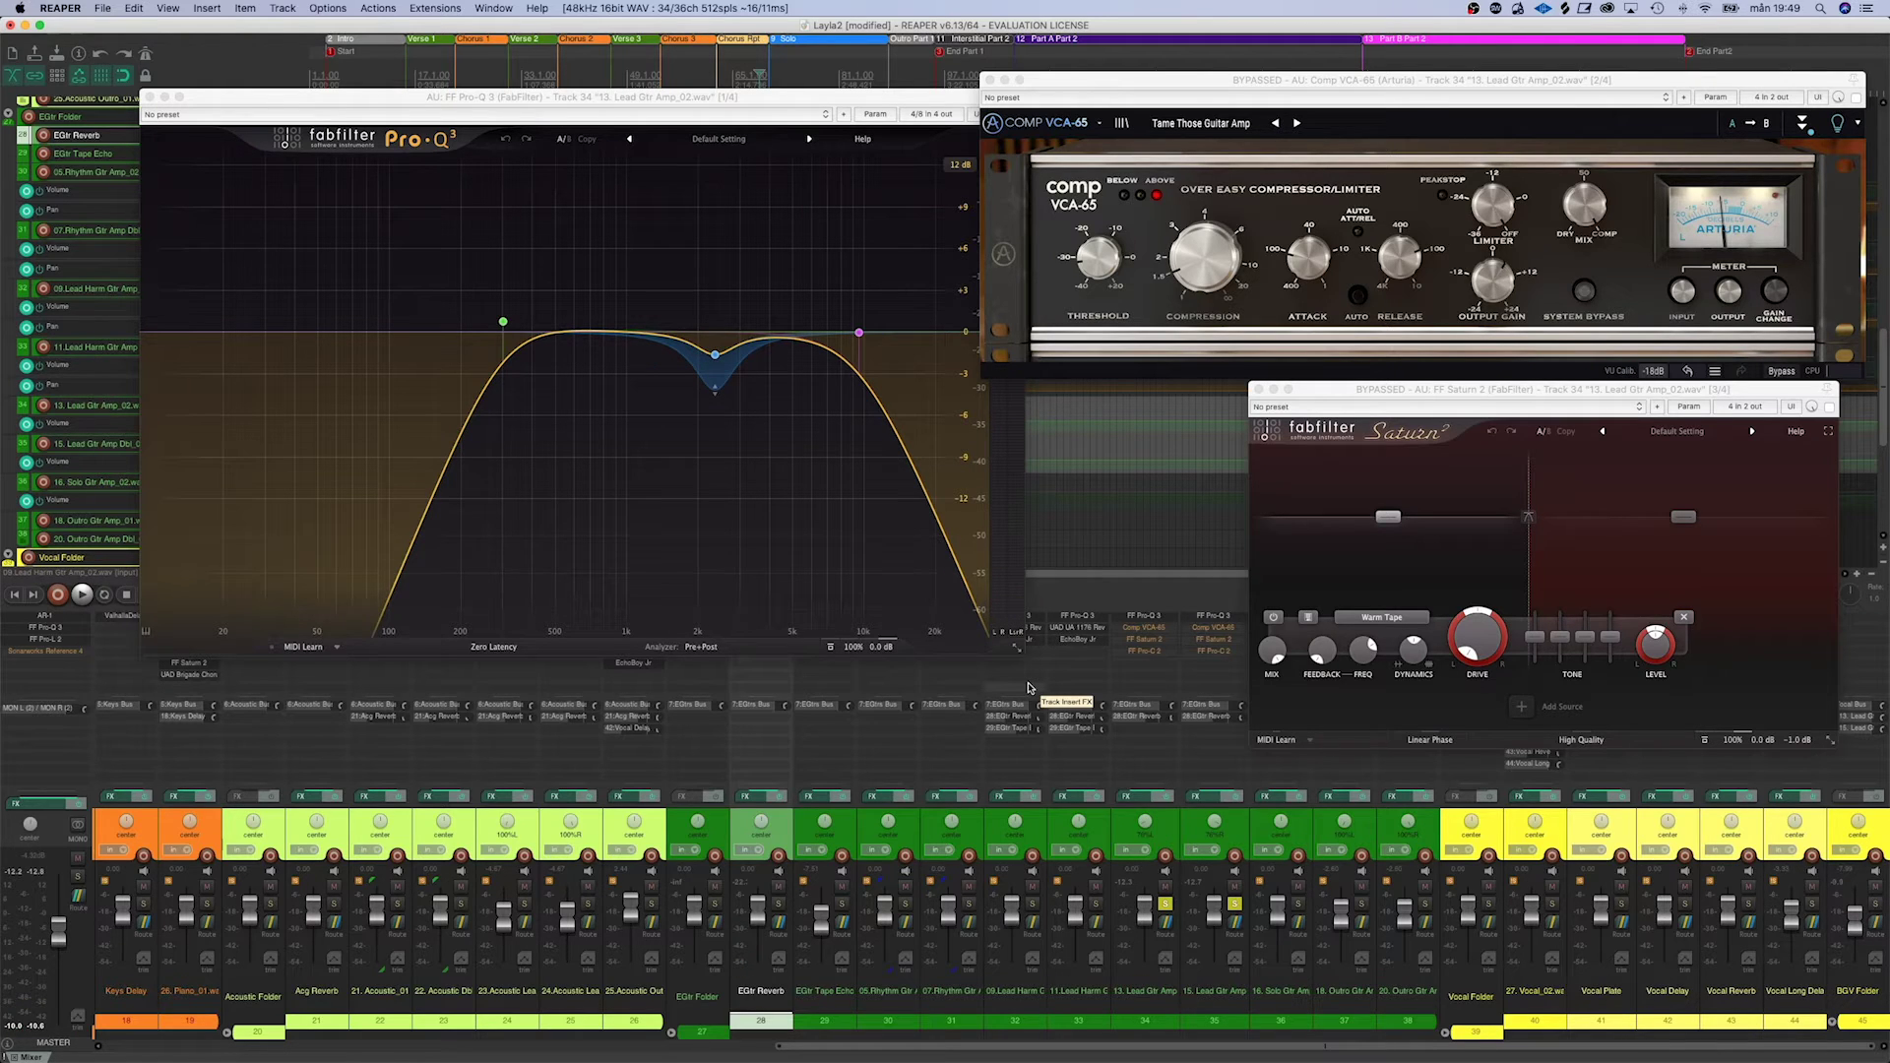
{"action": "left_click", "coordinate": [1156, 630], "text": "shift"}
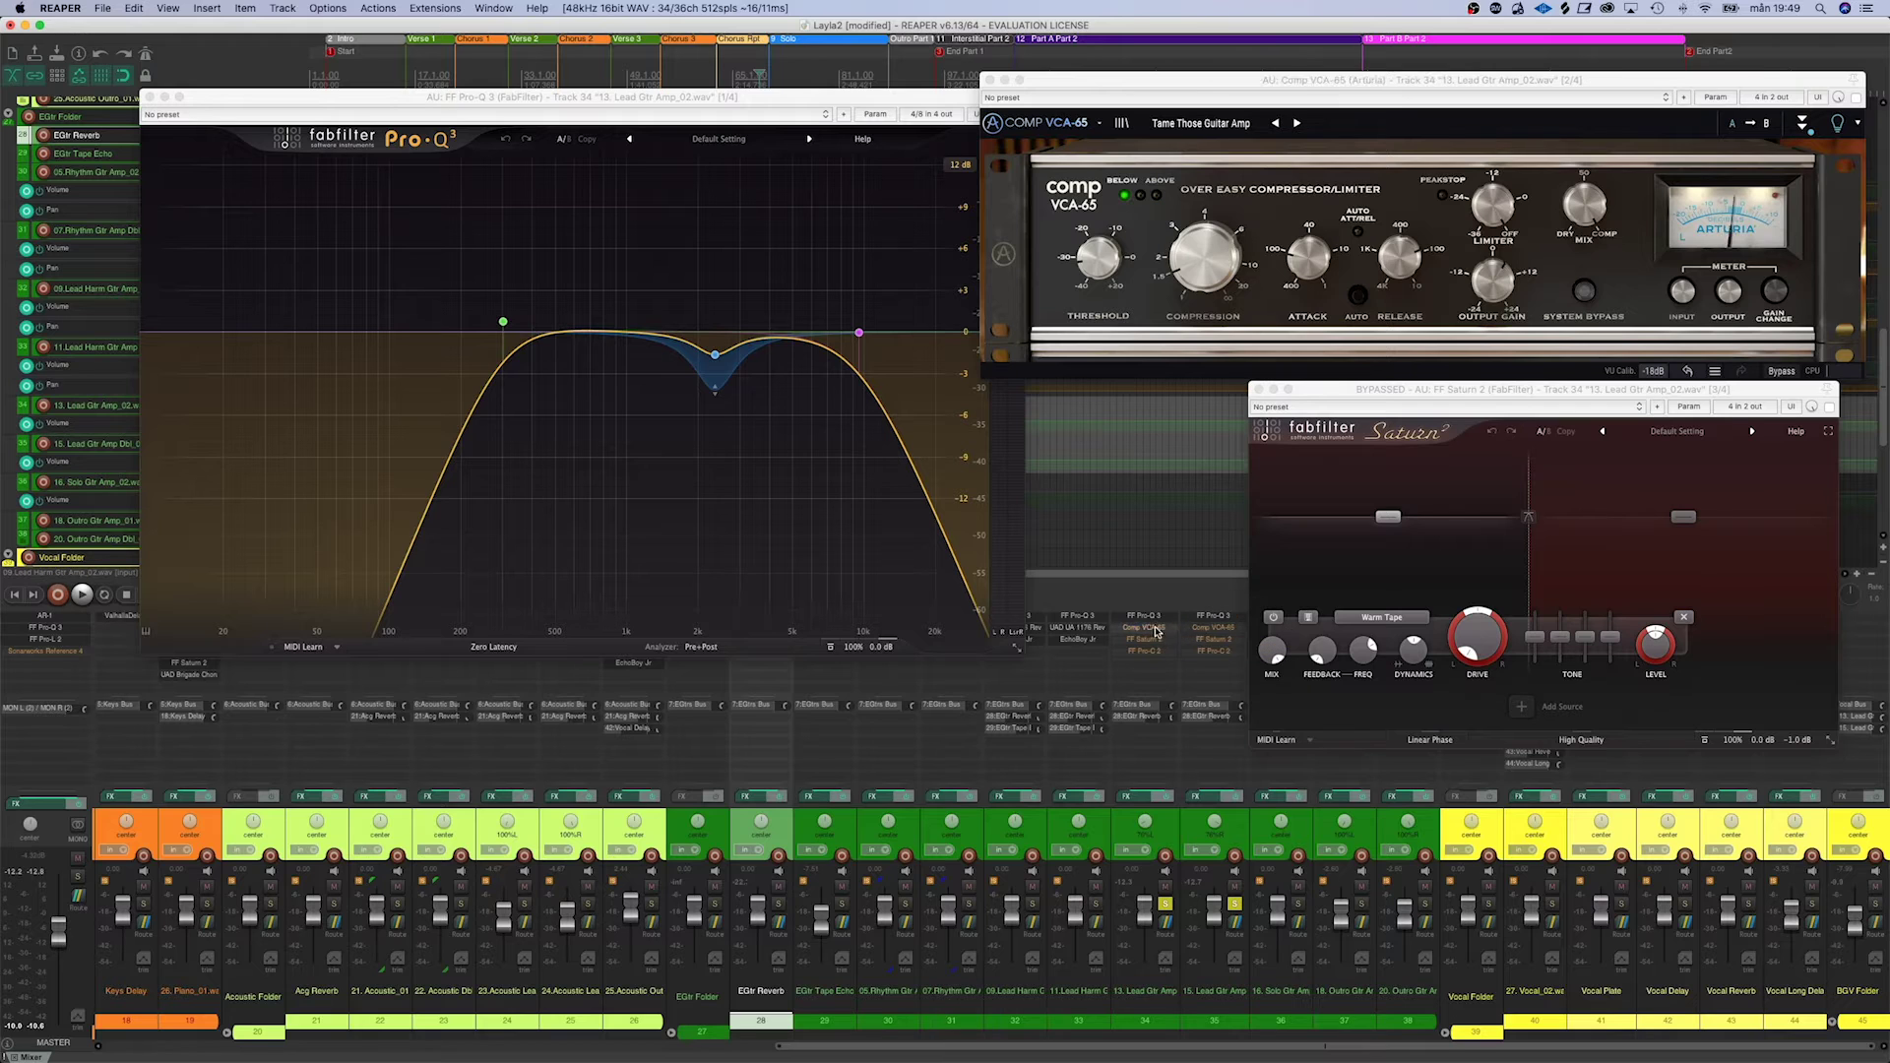
{"action": "key", "text": "space"}
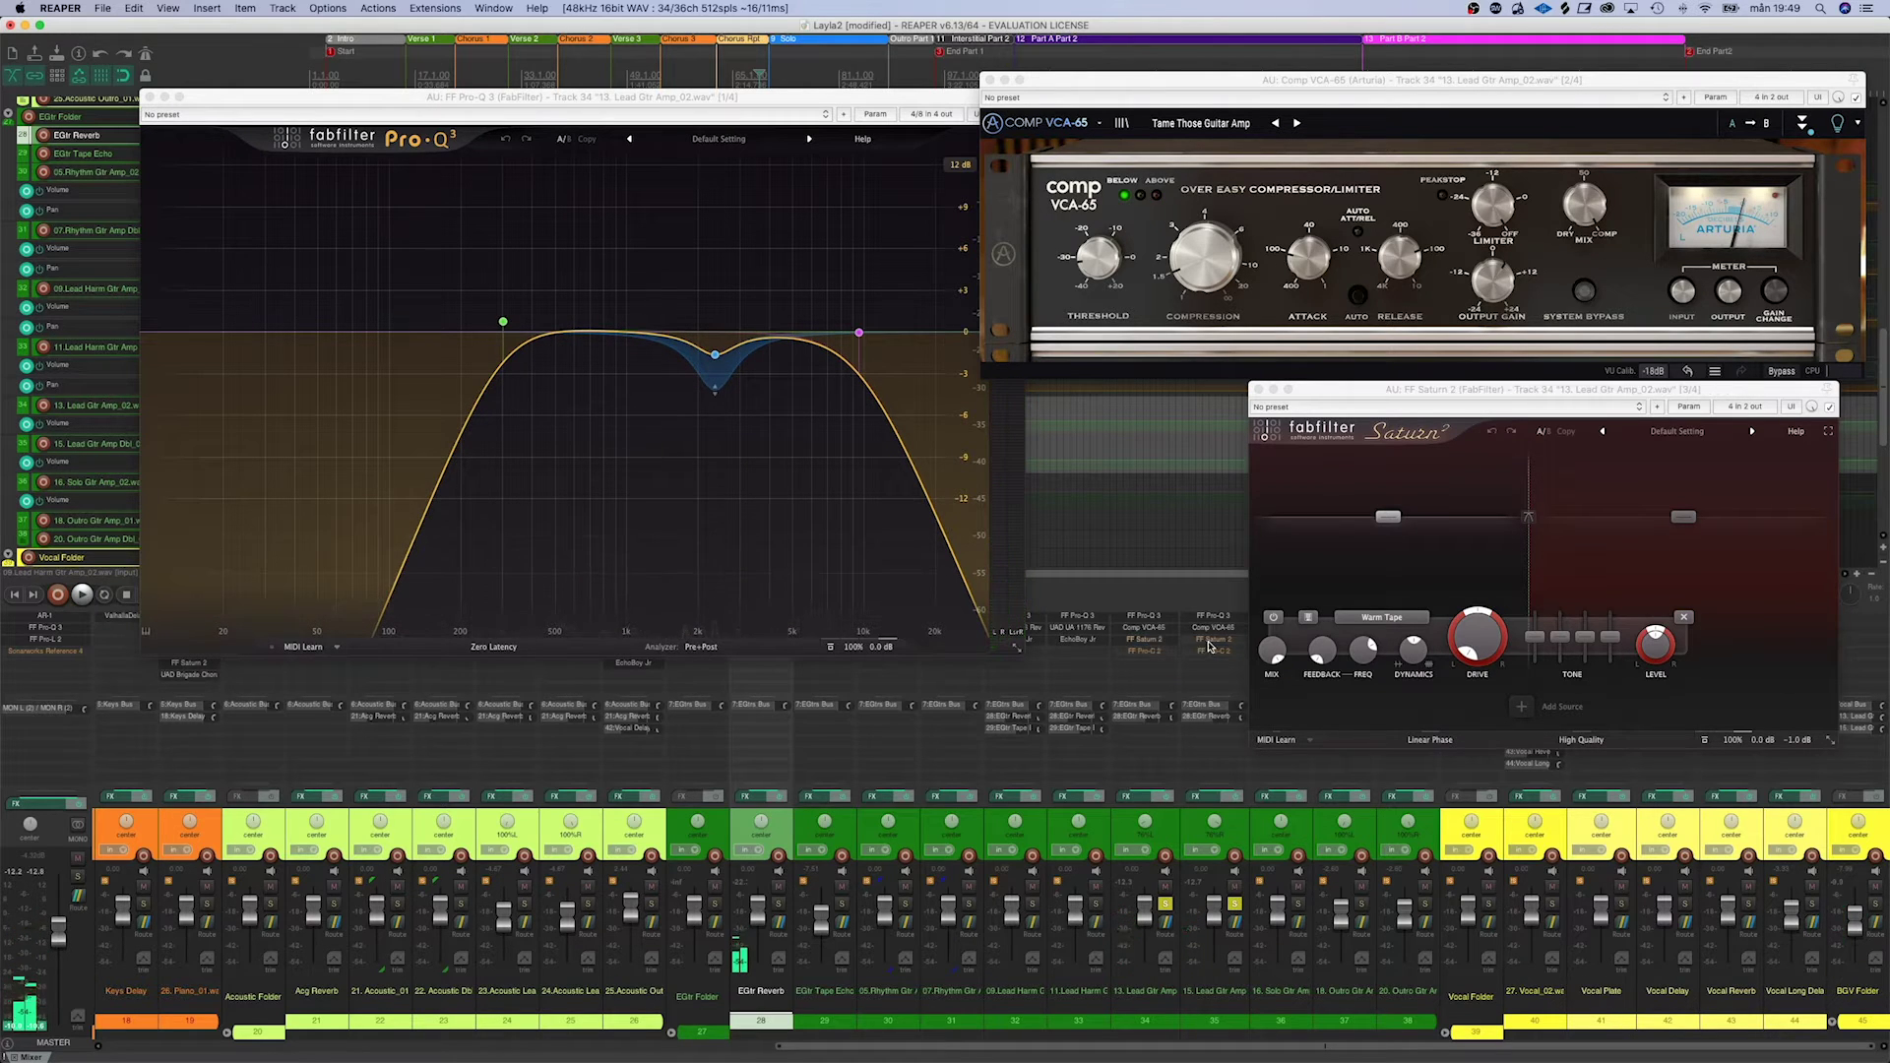
Select band 2 in Saturn 2 and compare both Lead Gtr Amp tracks with Saturn 2 bypassed and enabled during playback
{"action": "left_click", "coordinate": [1680, 519]}
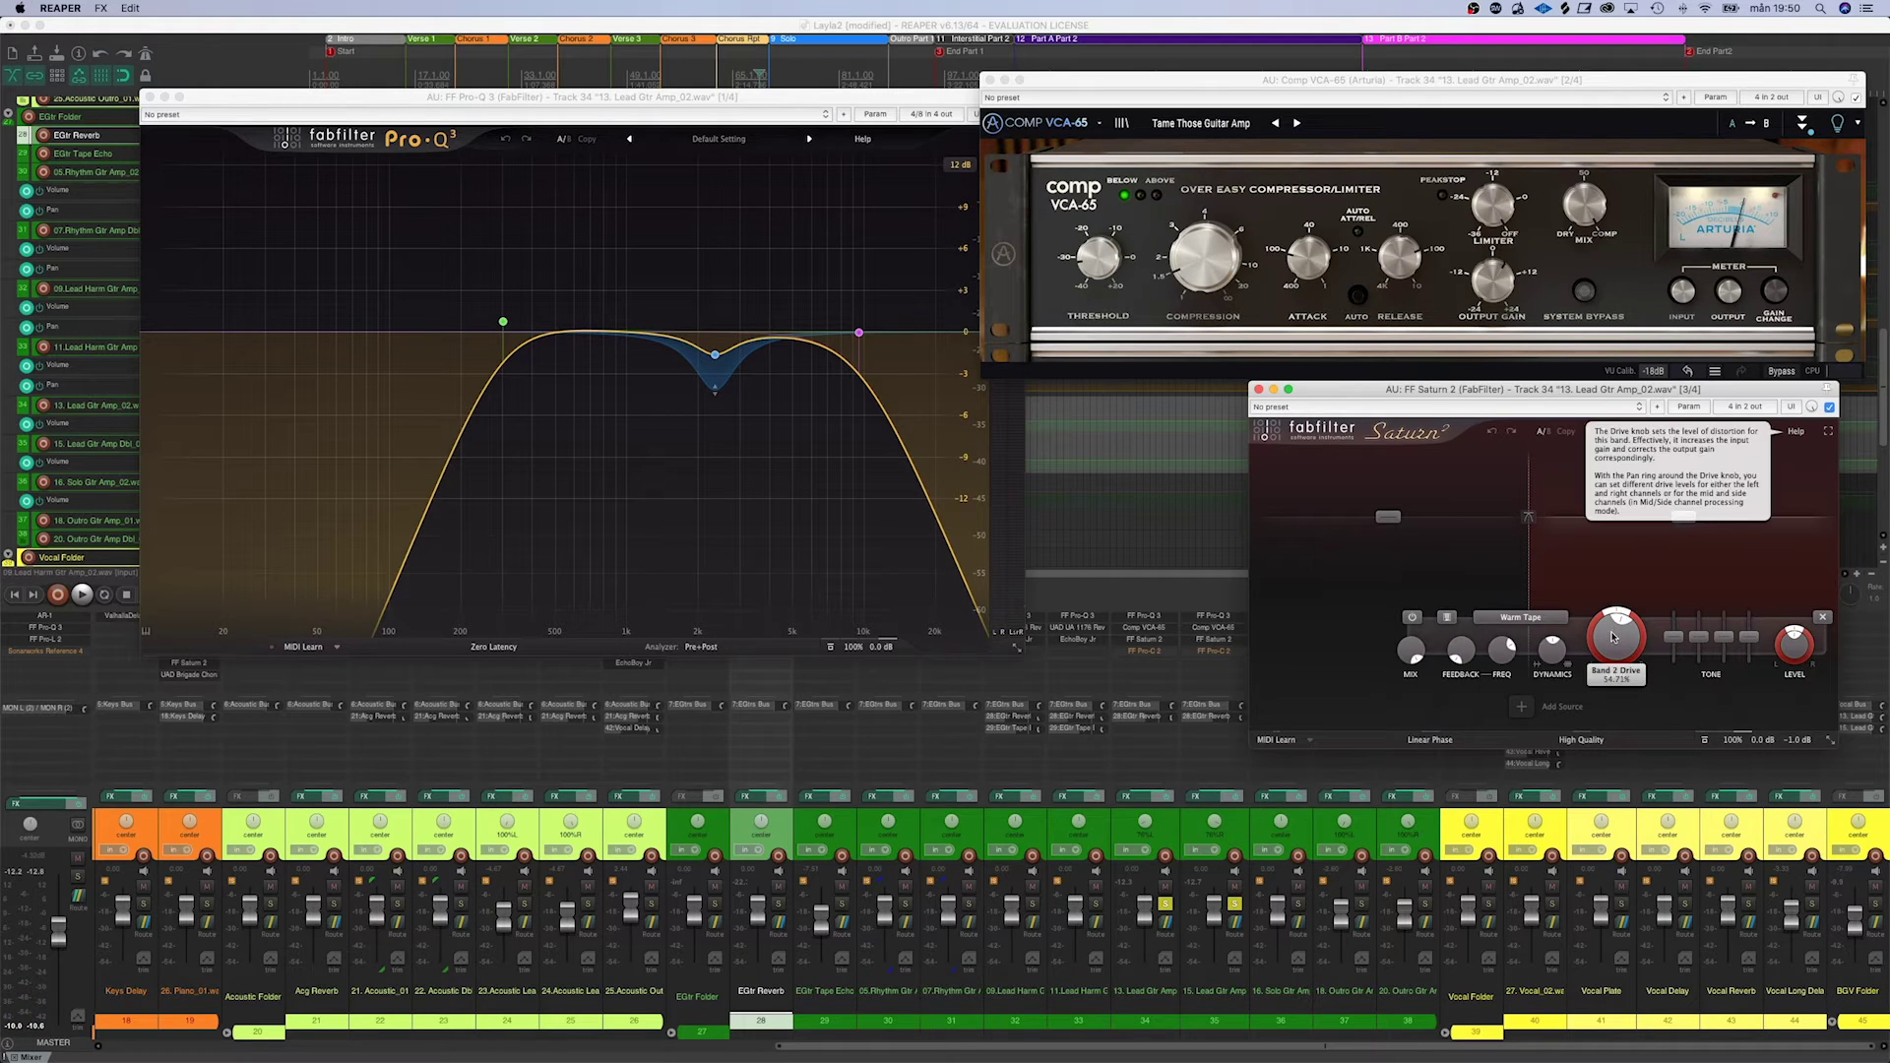
{"action": "key", "text": "space"}
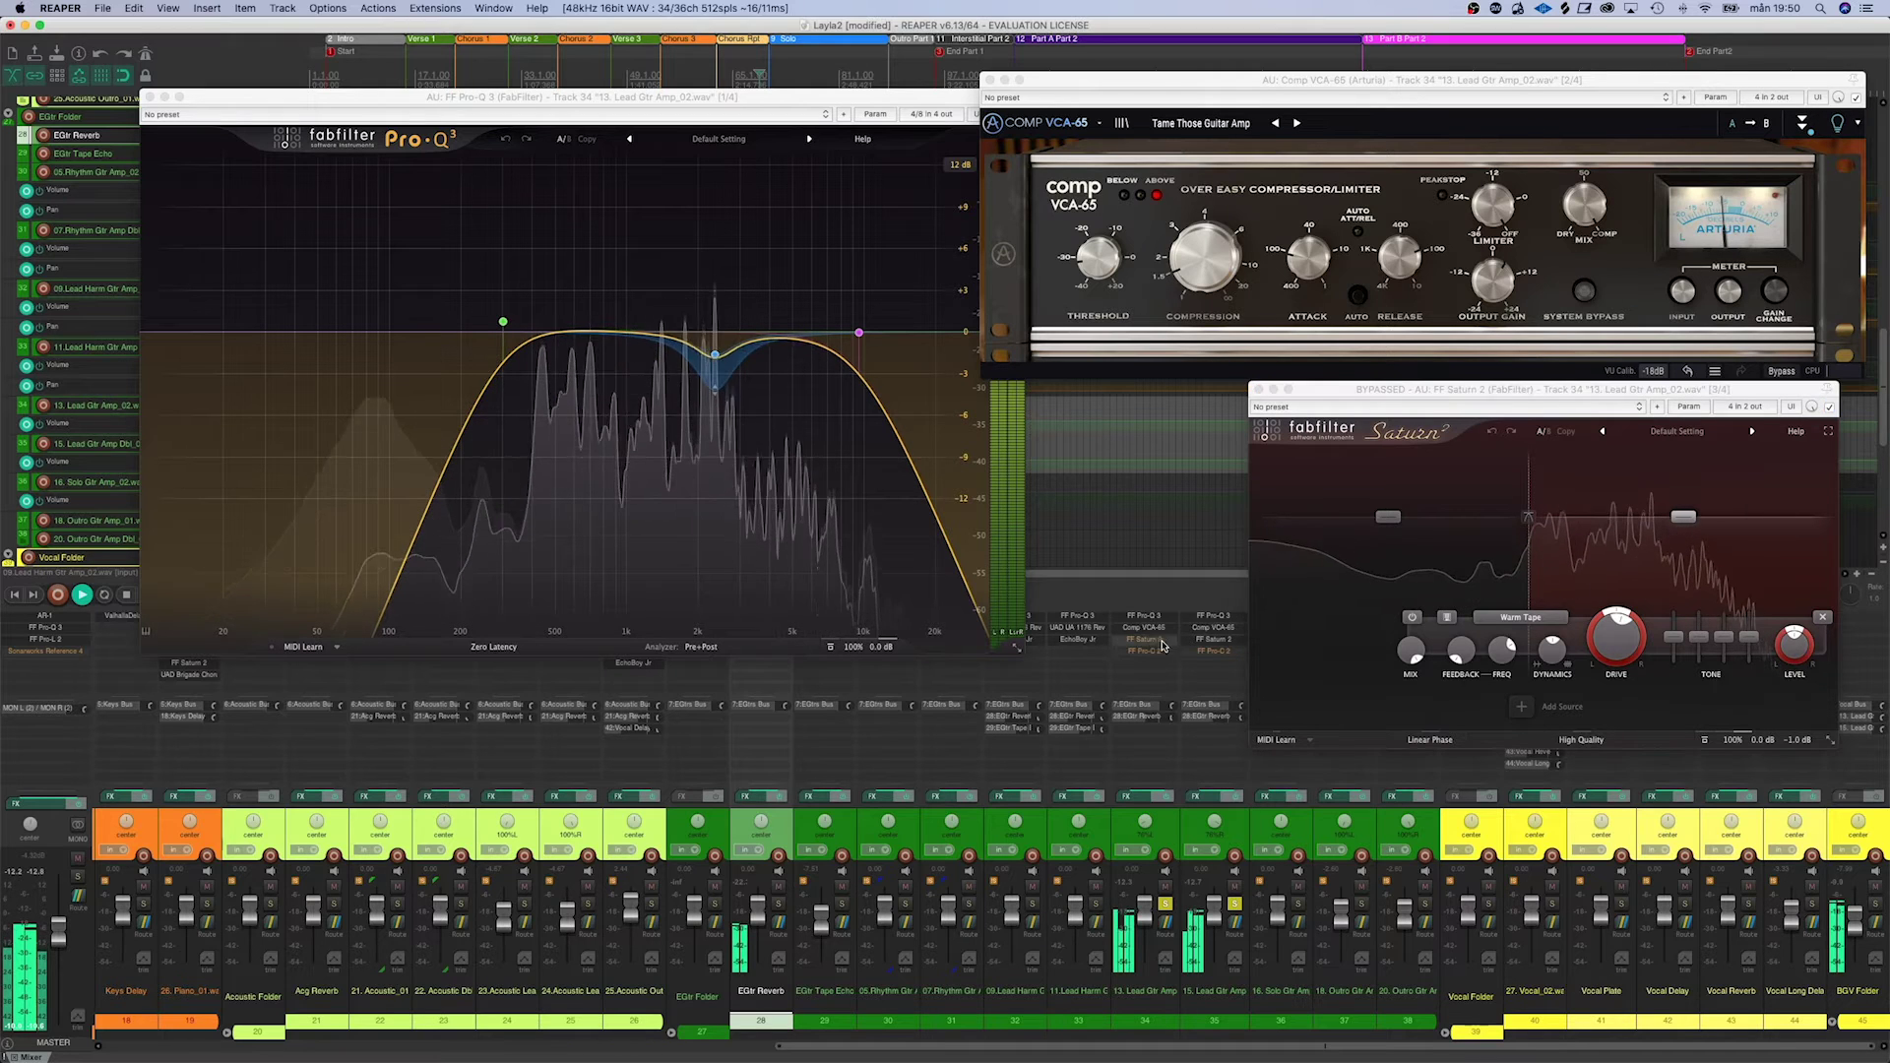
{"action": "left_click", "coordinate": [1152, 641], "text": "super"}
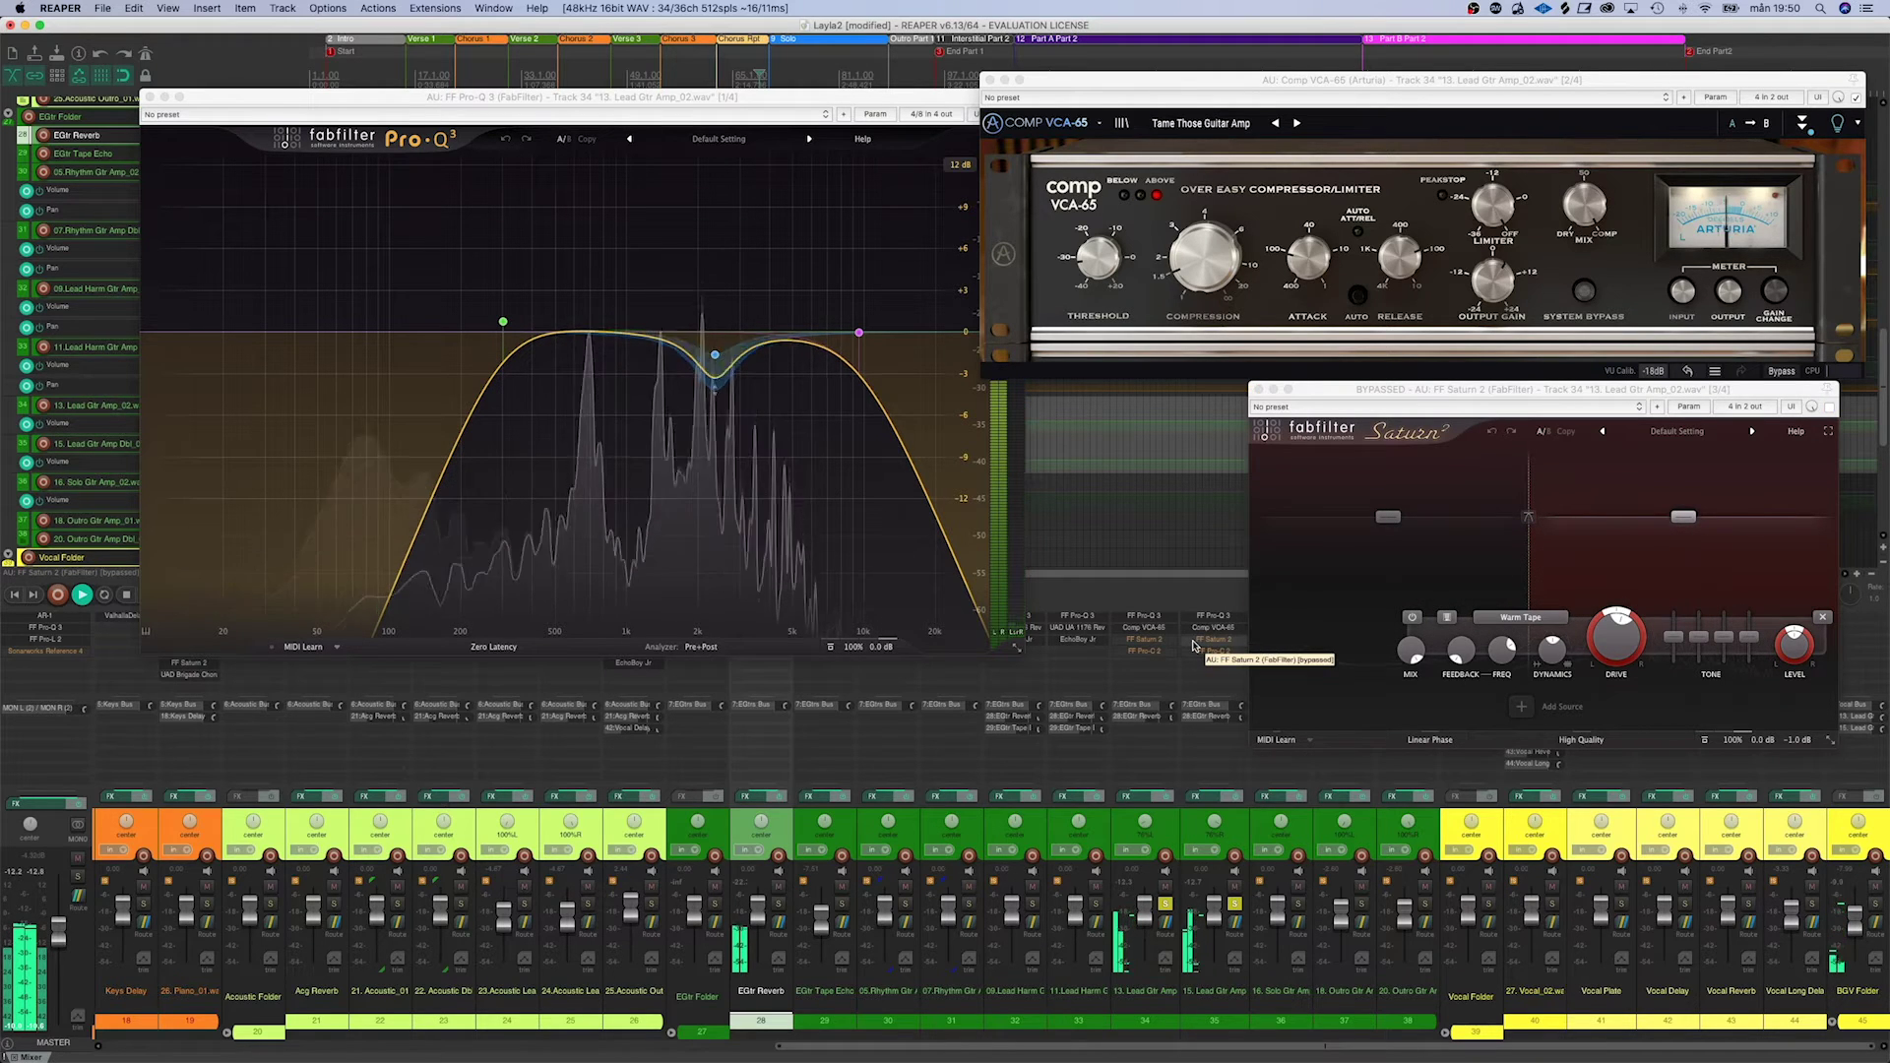
{"action": "left_click", "coordinate": [1161, 640], "text": "super"}
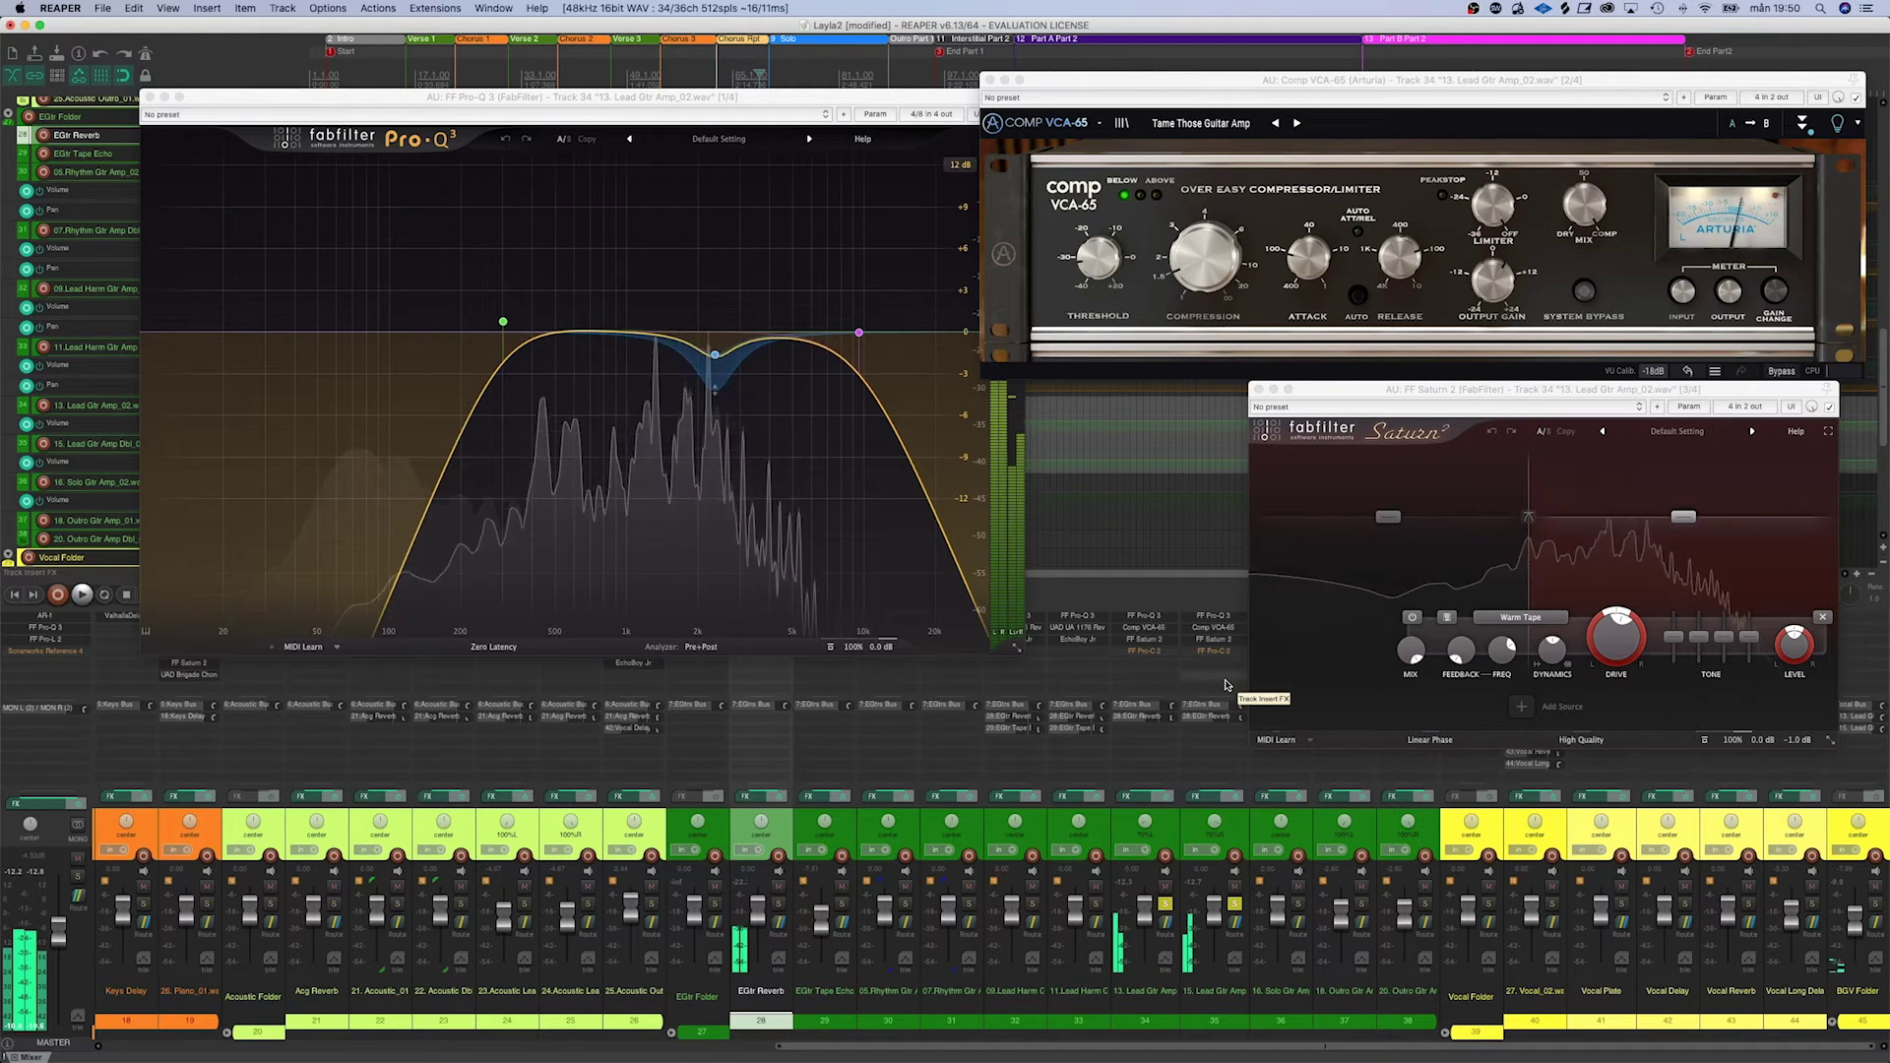
{"action": "key", "text": "space"}
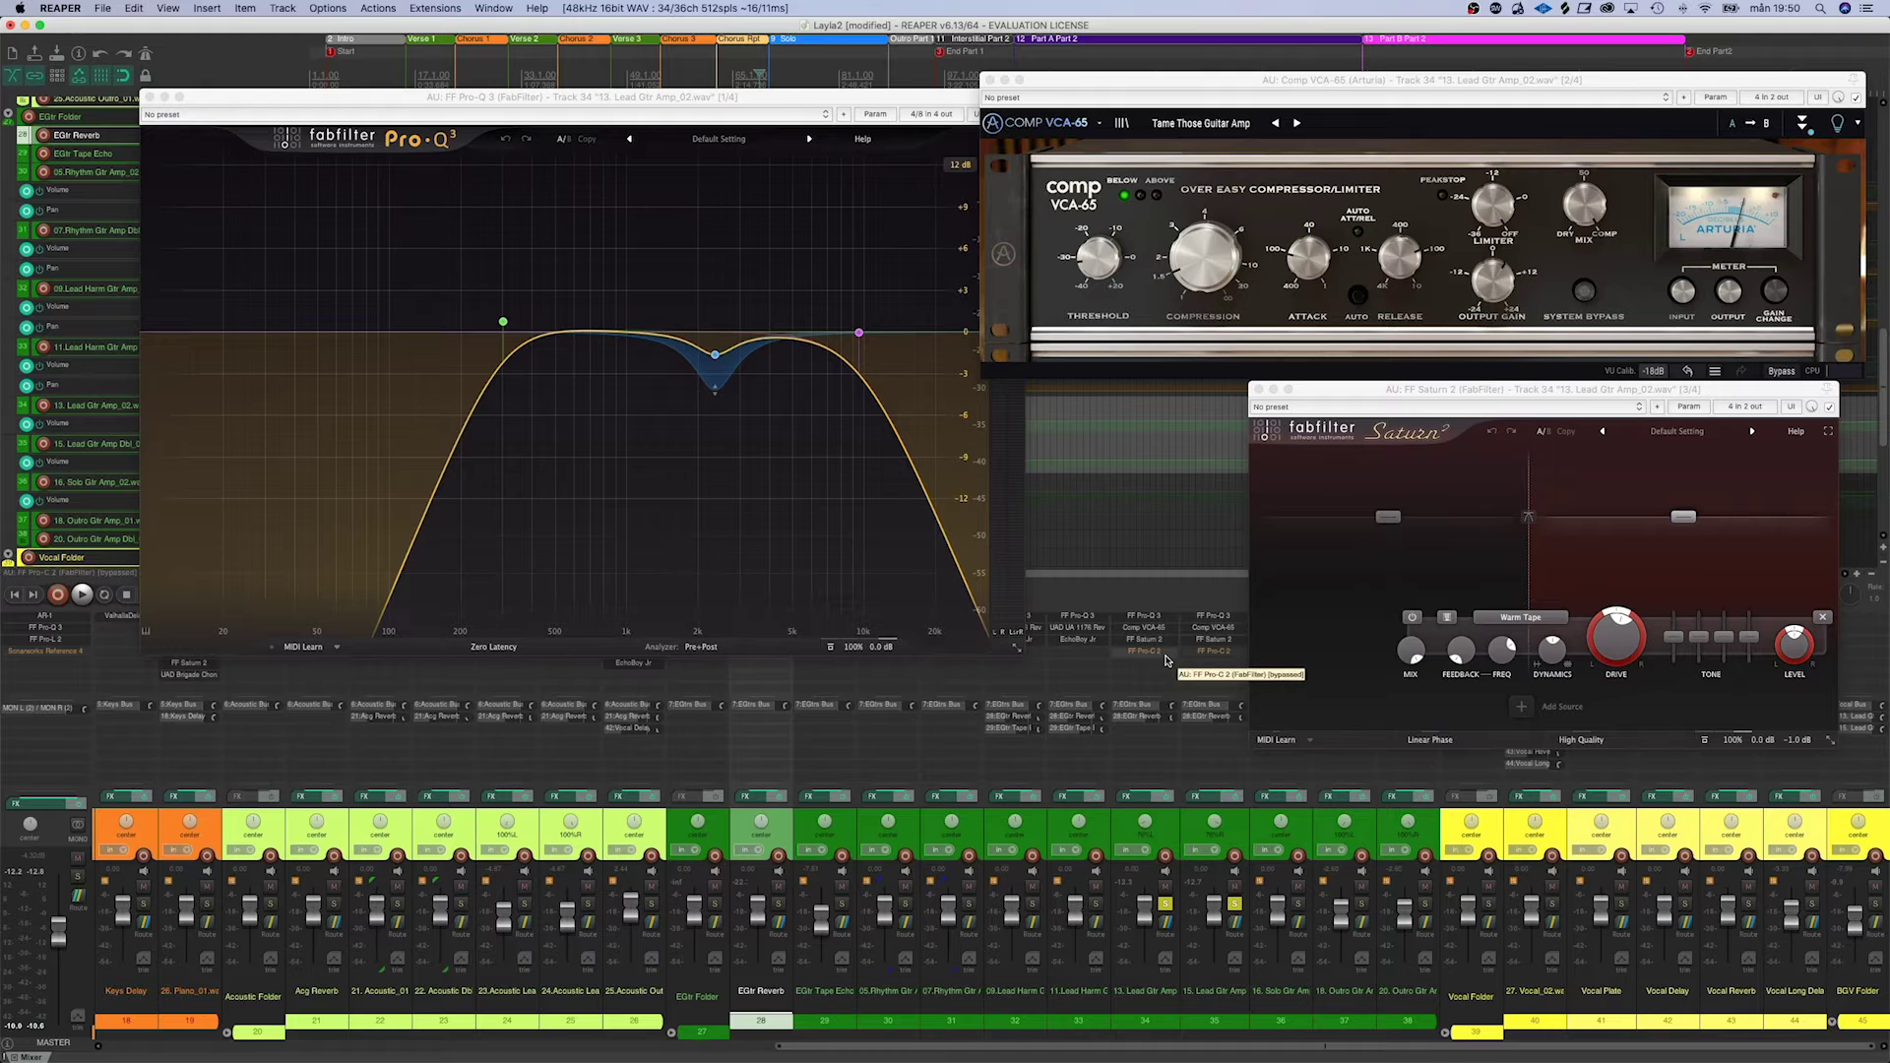
Re-enable Pro-C 2 on both Lead Gtr Amp tracks and examine it on the 13.Lead Gtr Amp track during playback
{"action": "left_click", "coordinate": [1159, 653]}
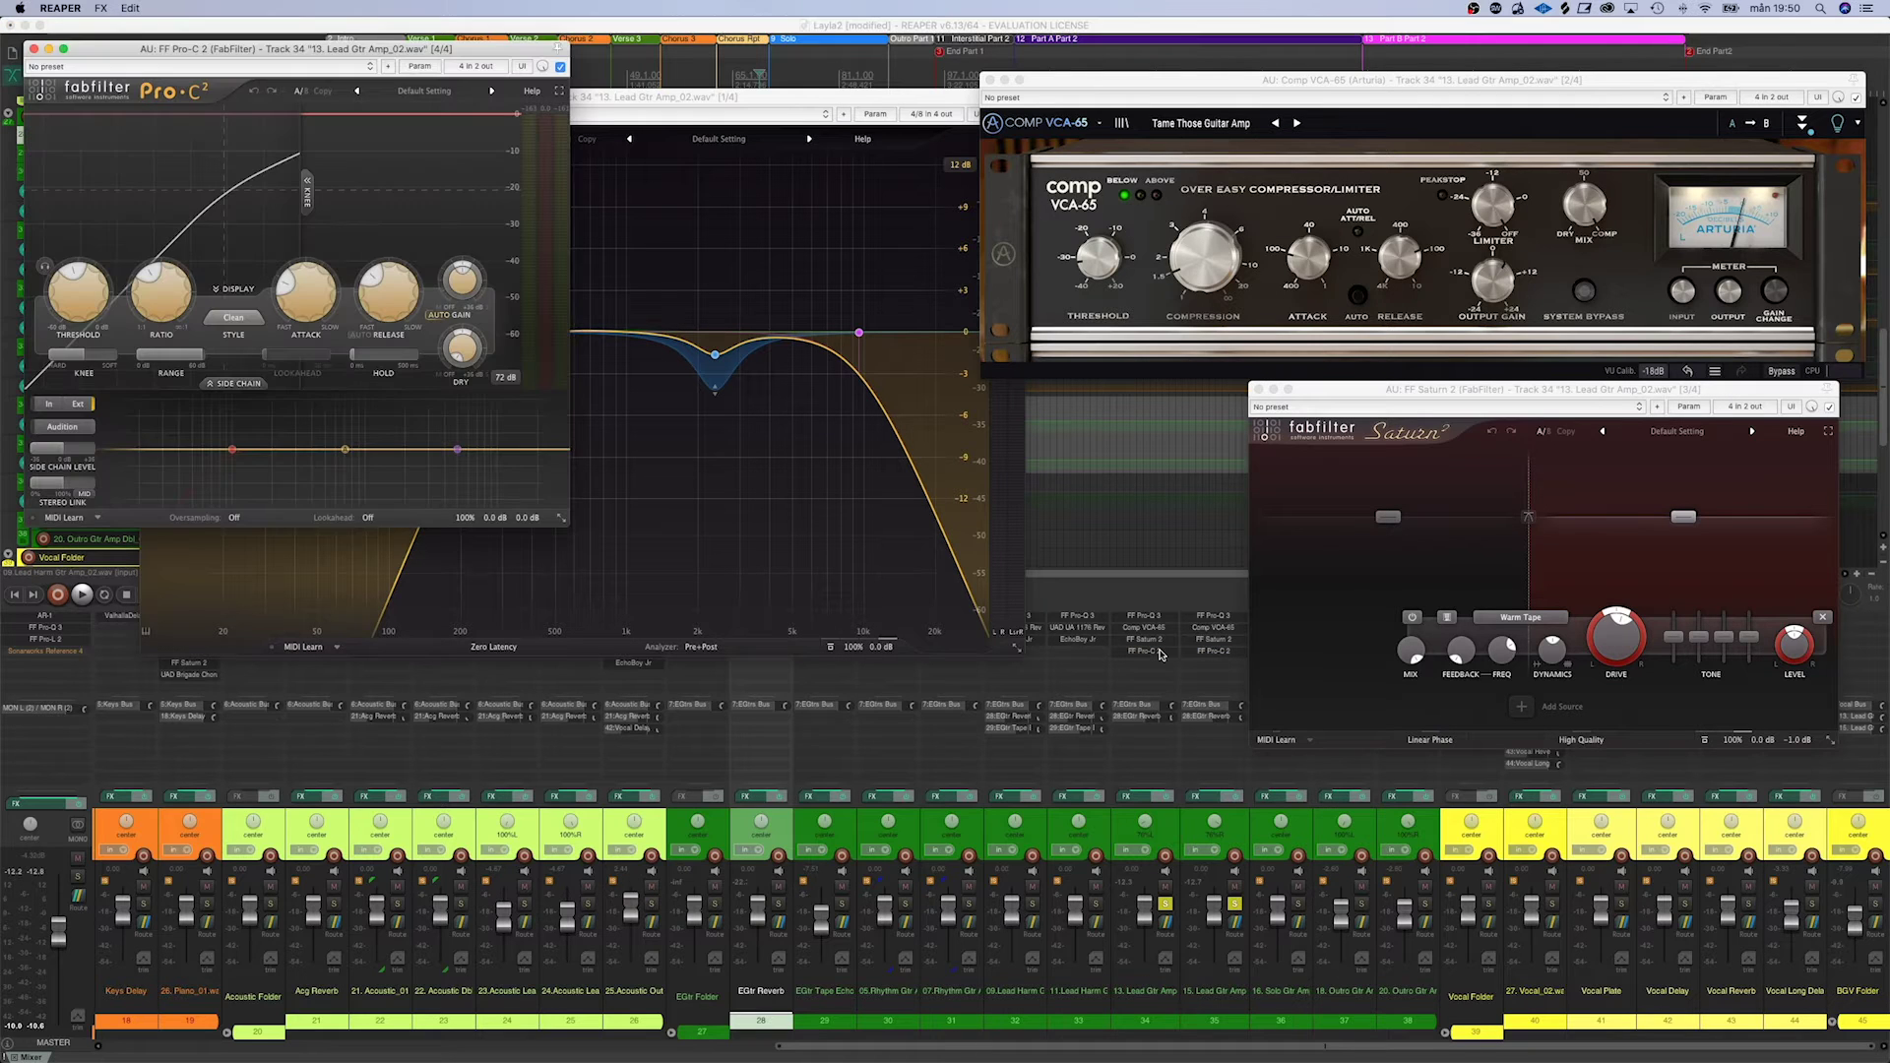
{"action": "left_click_drag", "start_coordinate": [347, 46], "coordinate": [797, 123]}
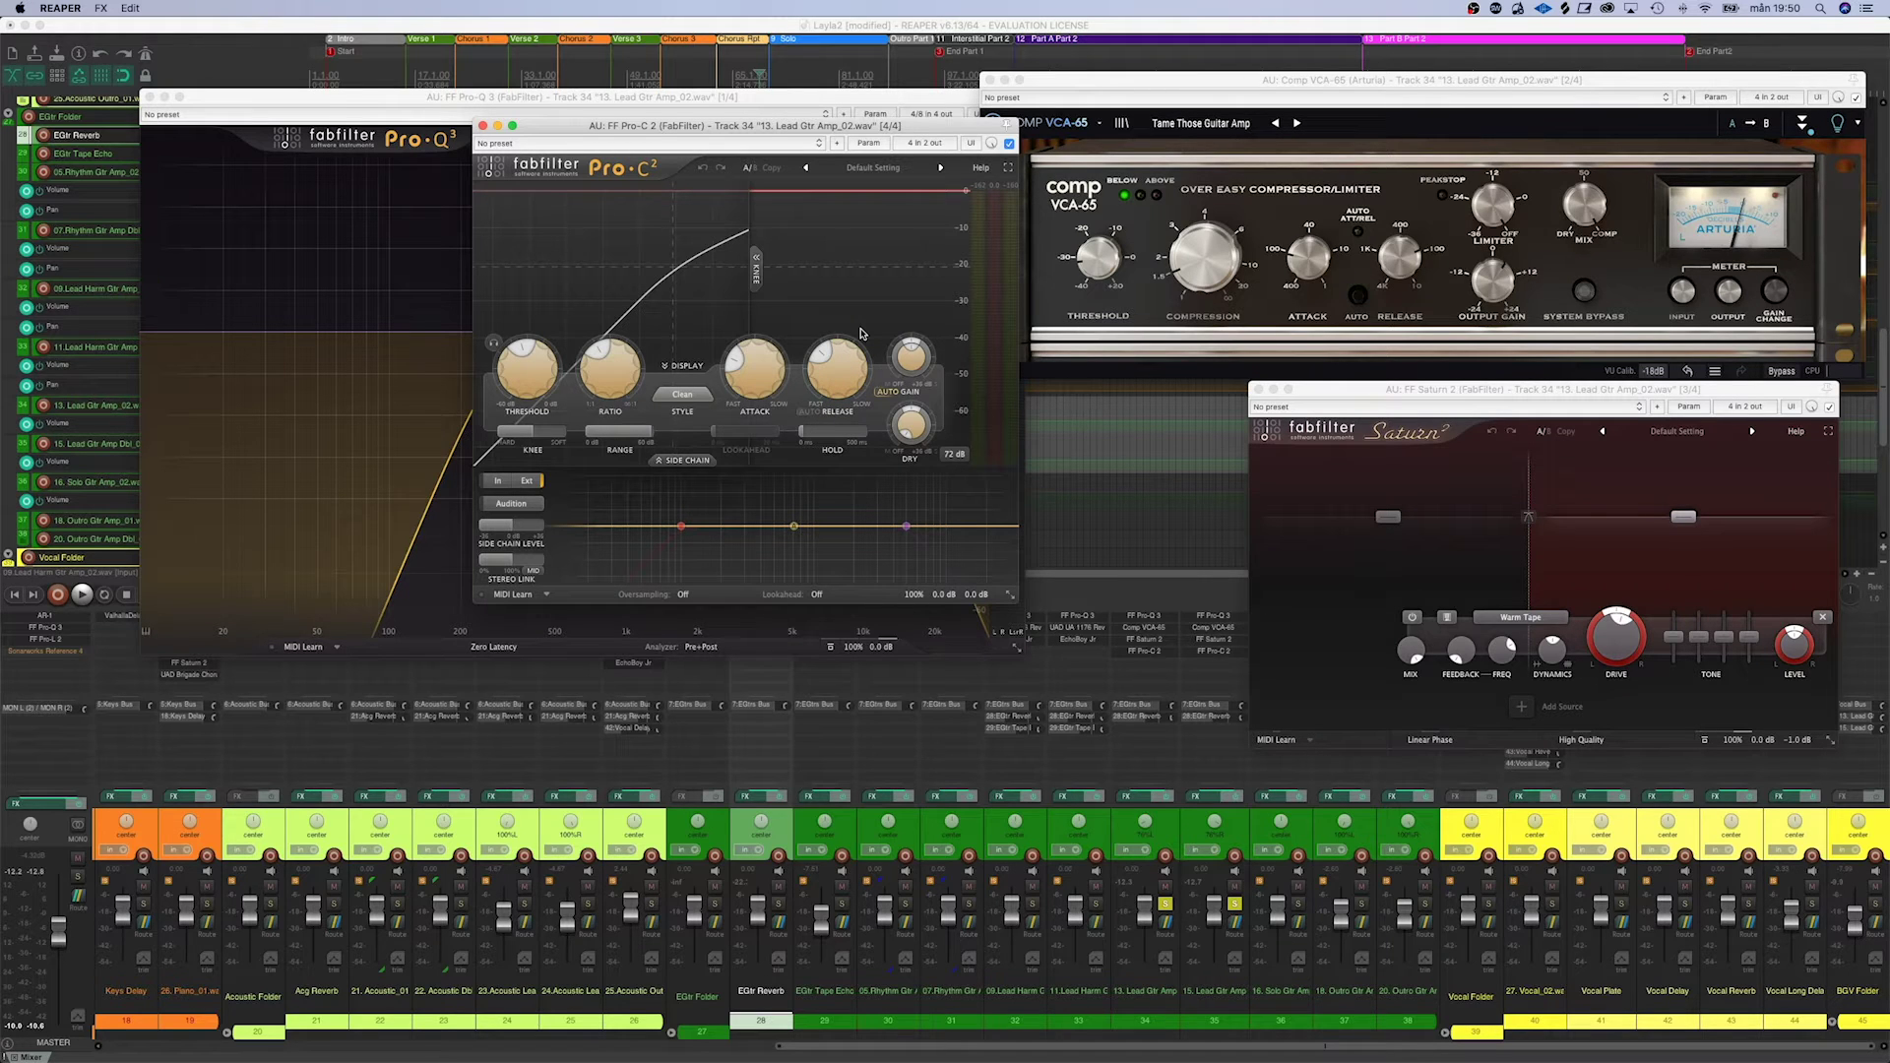
{"action": "key", "text": "space"}
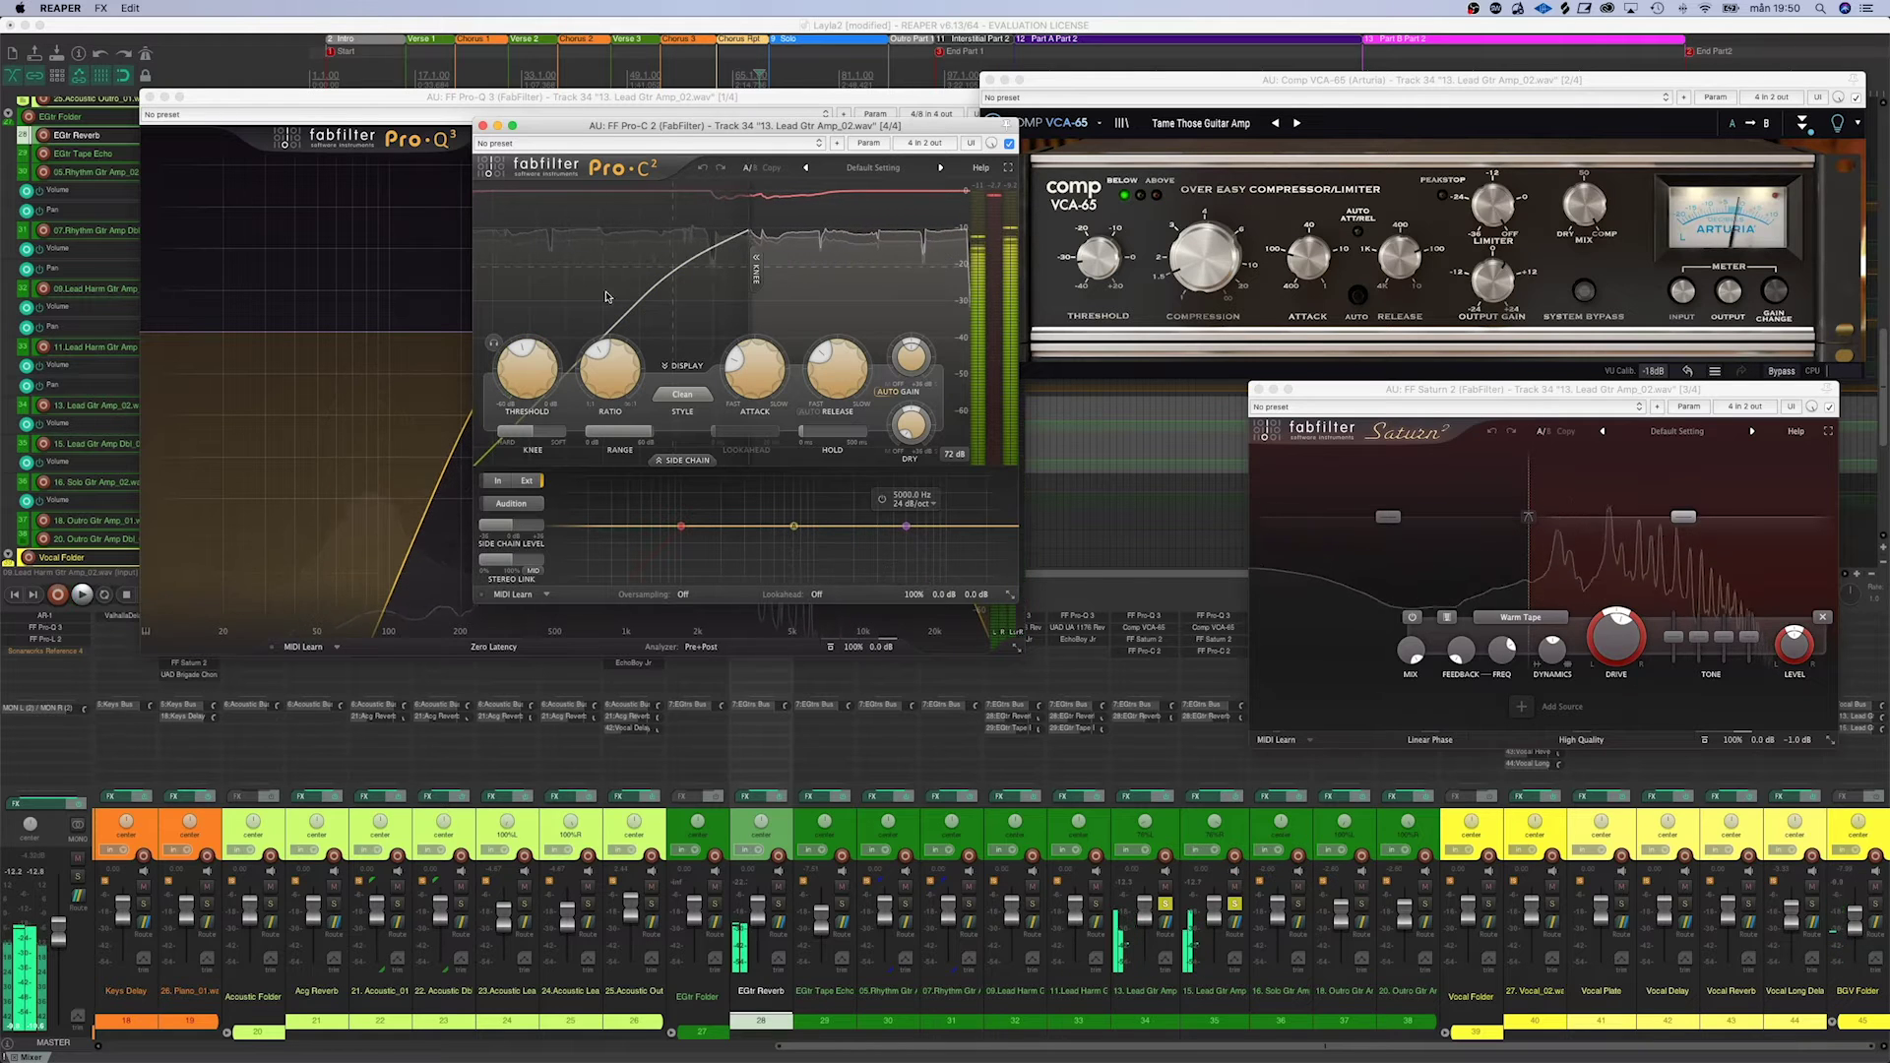
Close the Pro-C 2, Pro-Q 3, Saturn 2 and Comp VCA-65 windows of the 13.Lead Gtr Amp track
{"action": "left_click", "coordinate": [483, 126]}
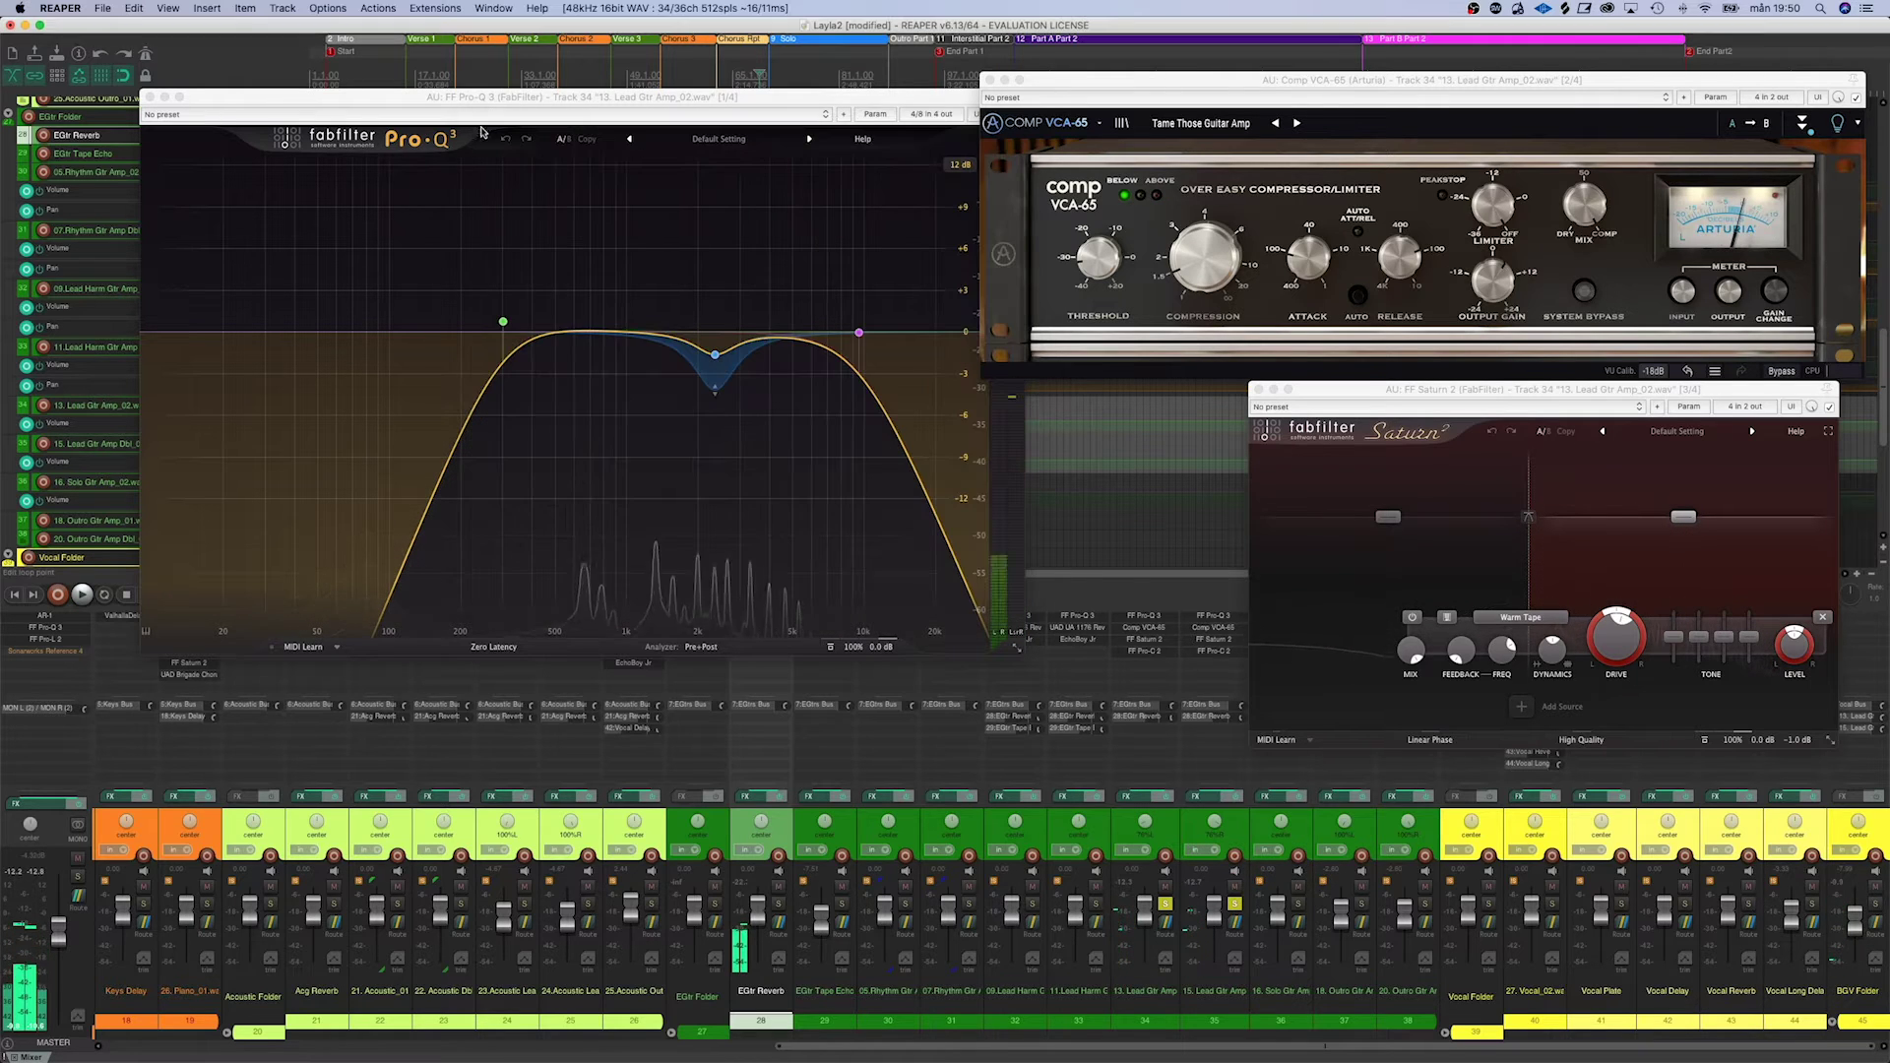
{"action": "left_click", "coordinate": [149, 96]}
{"action": "left_click", "coordinate": [1259, 389]}
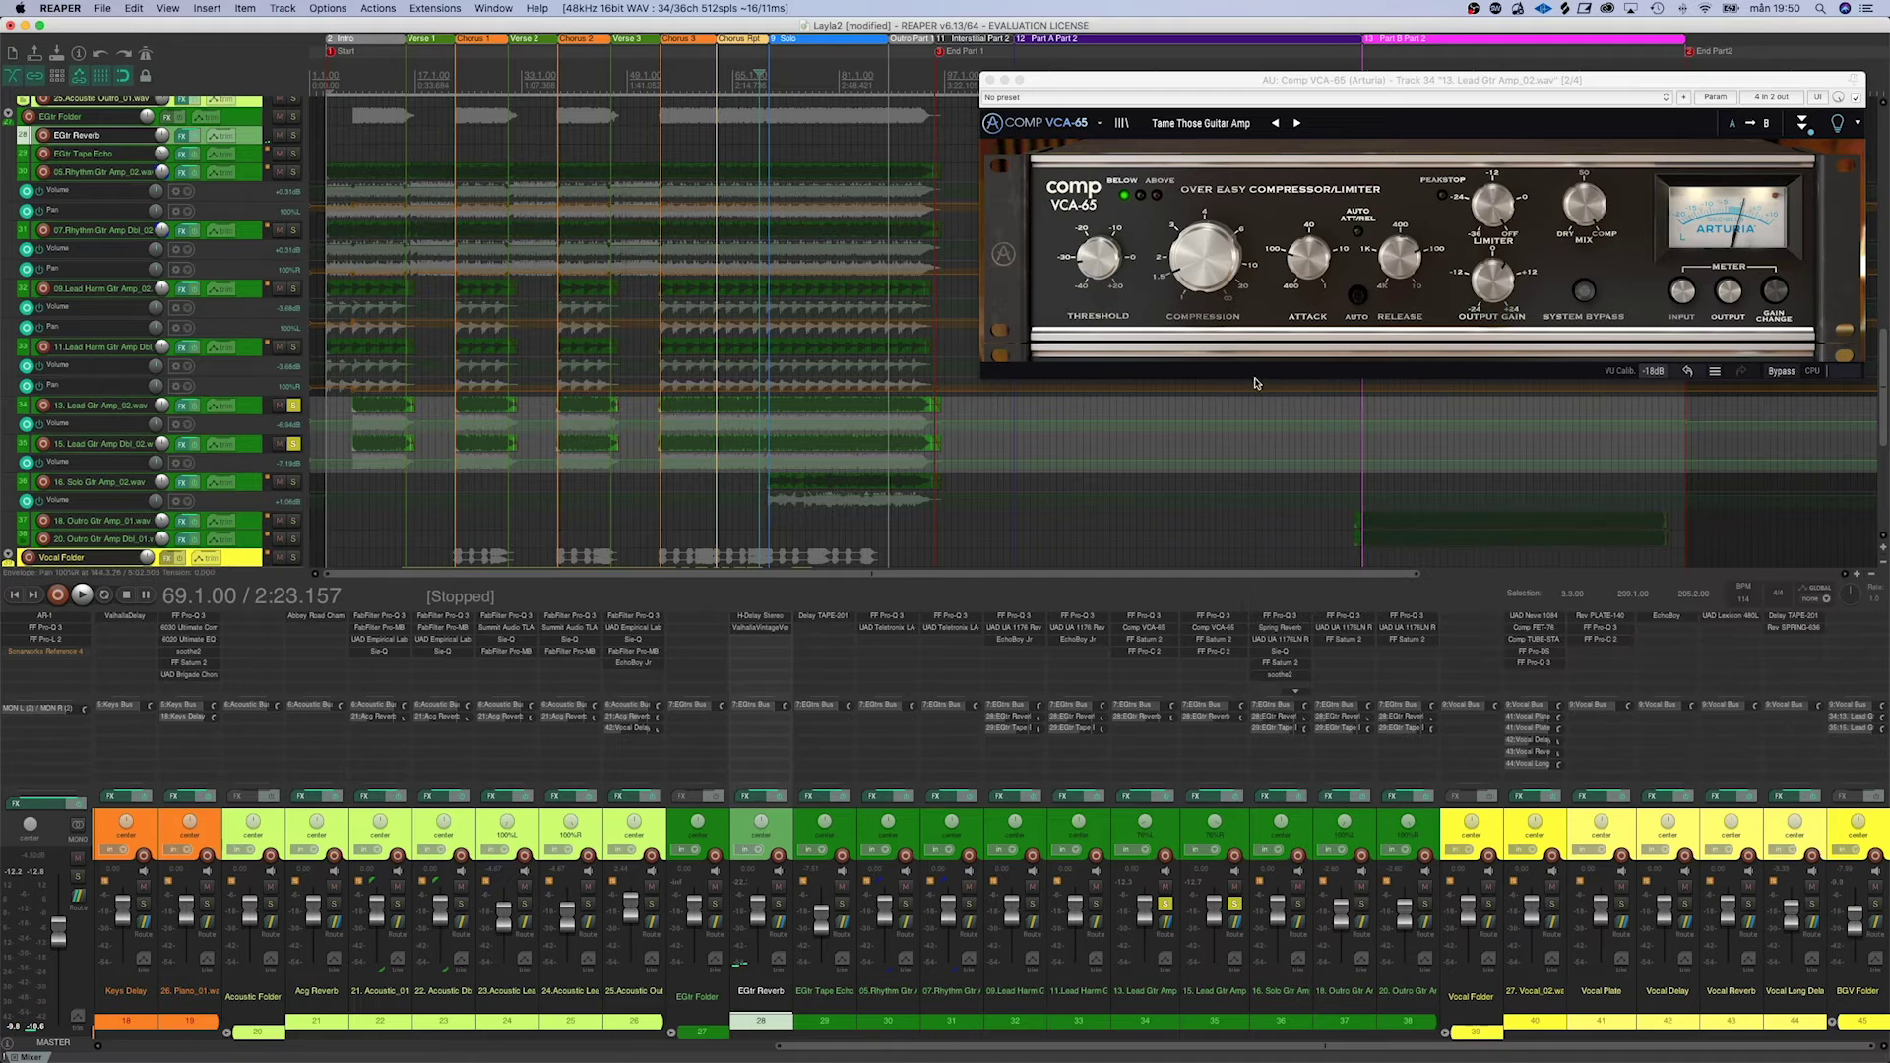
{"action": "key", "text": "Escape"}
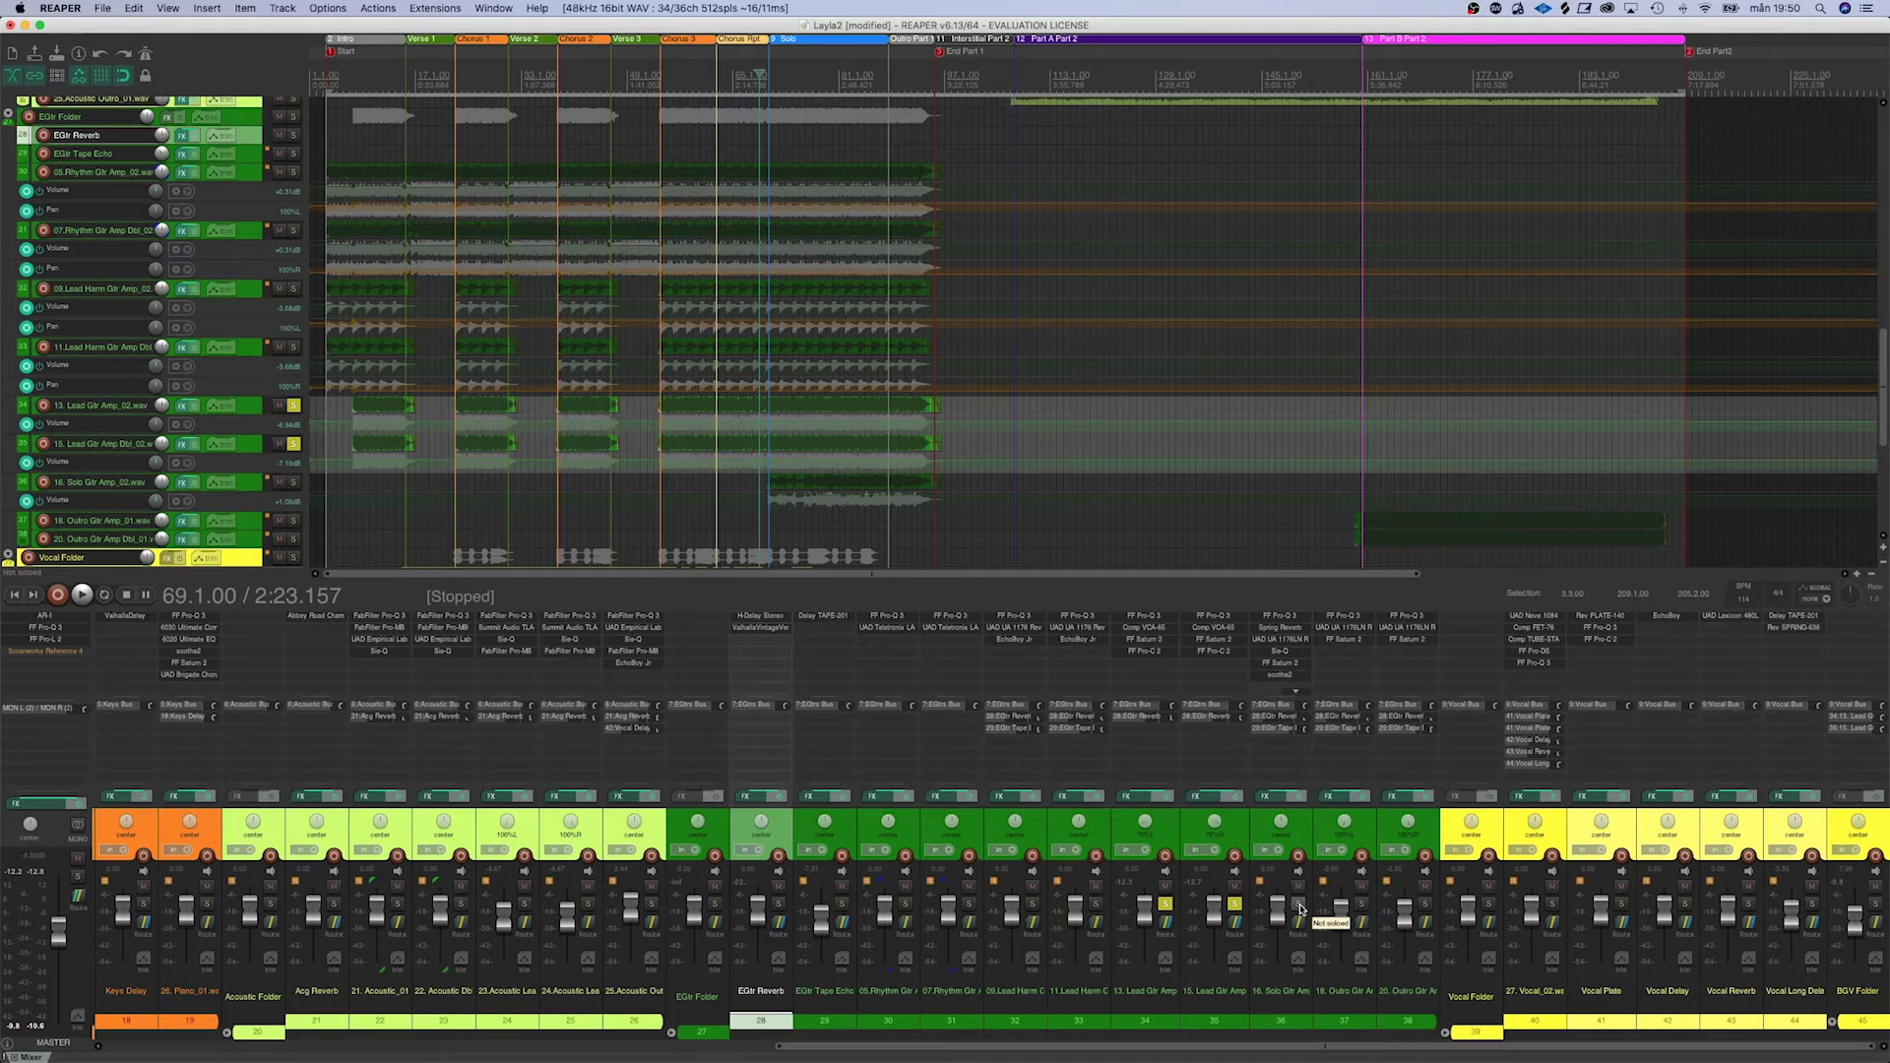
Solo only the 16.Solo Gtr Amp track and play it from bar 70, just before the Solo section
{"action": "left_click", "coordinate": [1299, 903]}
{"action": "scroll", "coordinate": [817, 471], "scroll_direction": "up", "scroll_amount": 8}
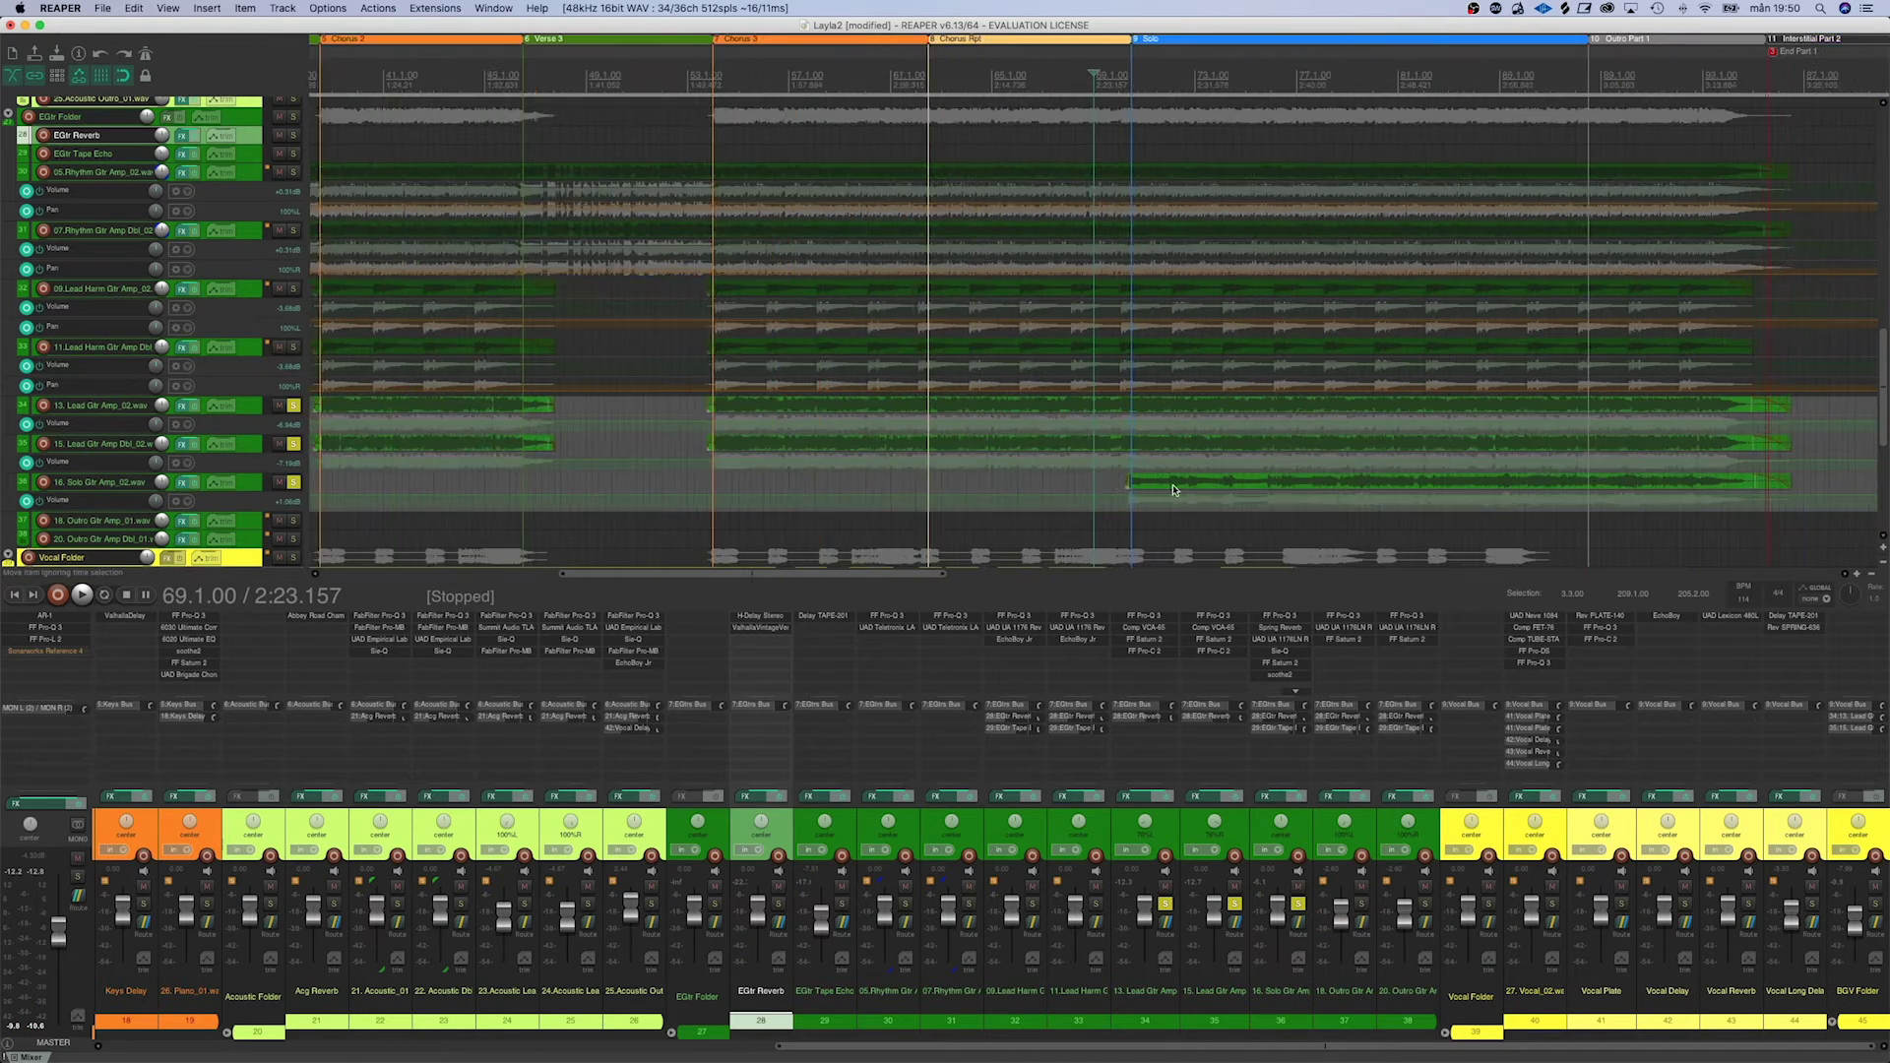
{"action": "scroll", "coordinate": [1126, 493], "scroll_direction": "up", "scroll_amount": 10}
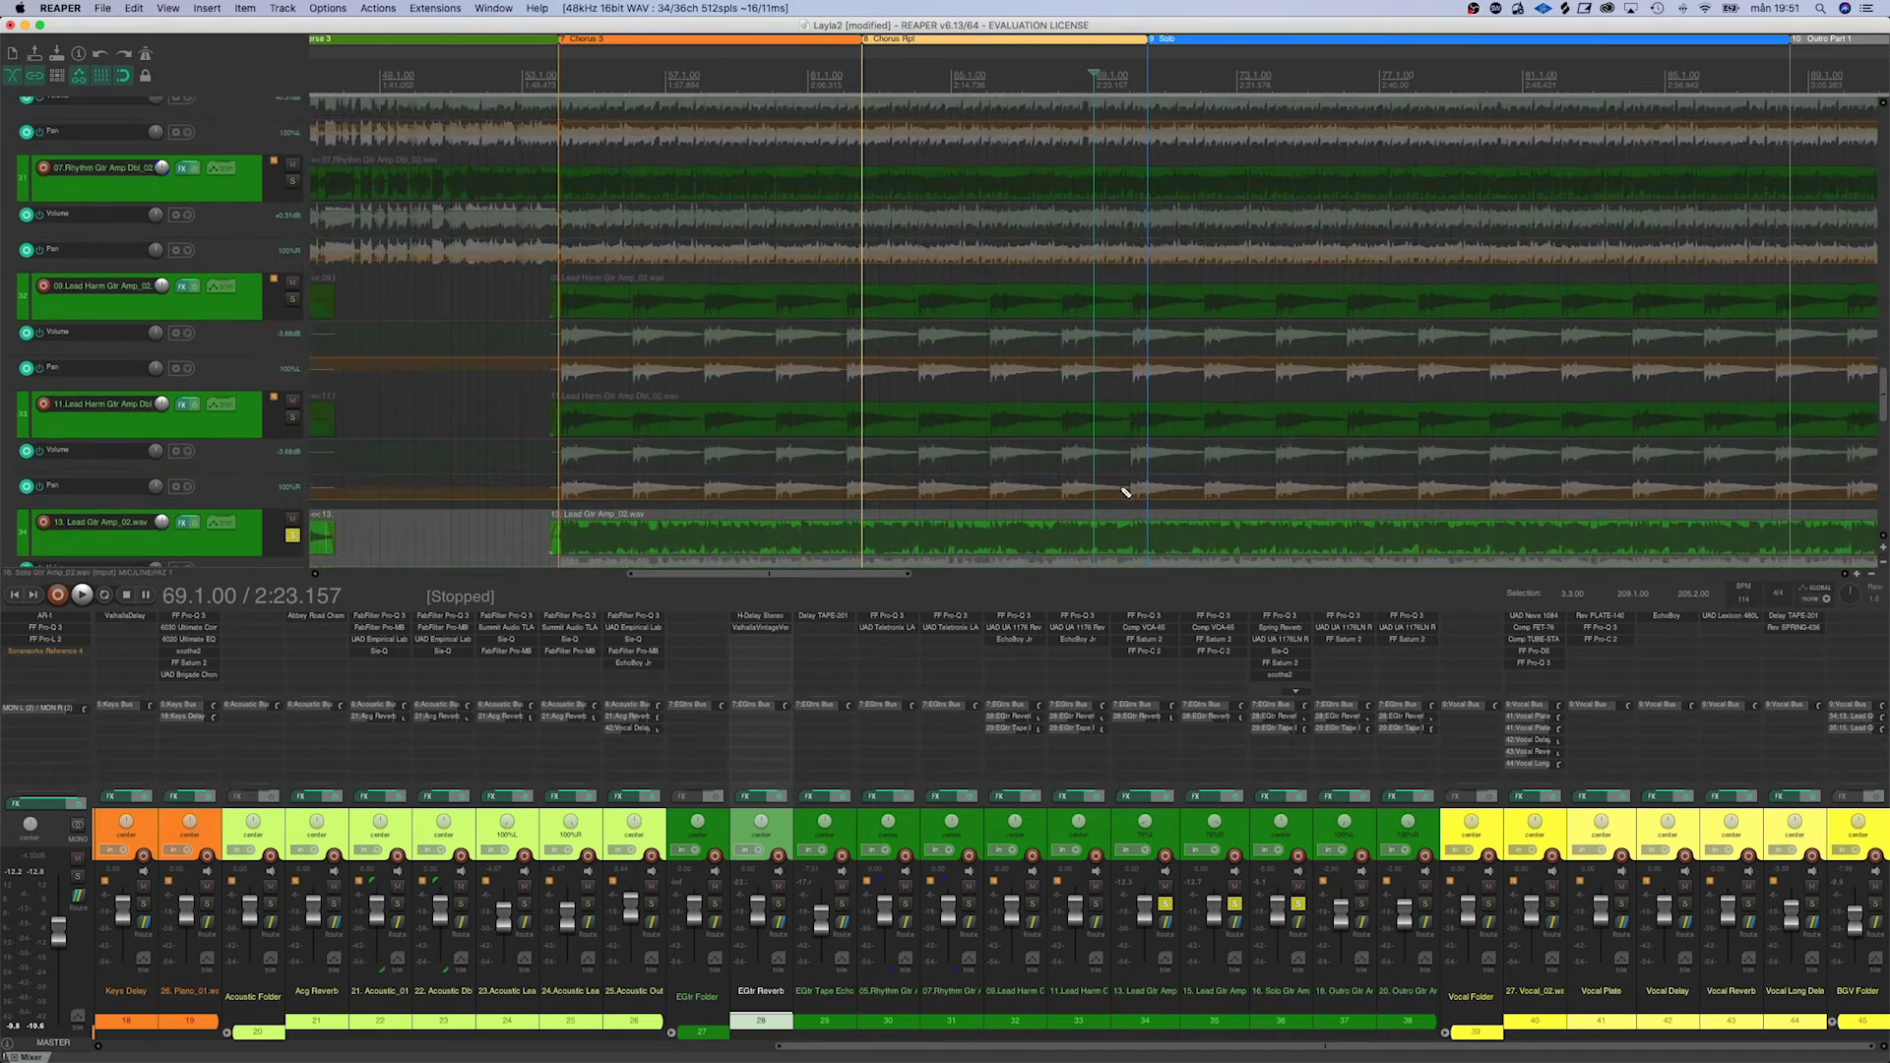
{"action": "scroll", "coordinate": [202, 362], "scroll_direction": "down", "scroll_amount": 3}
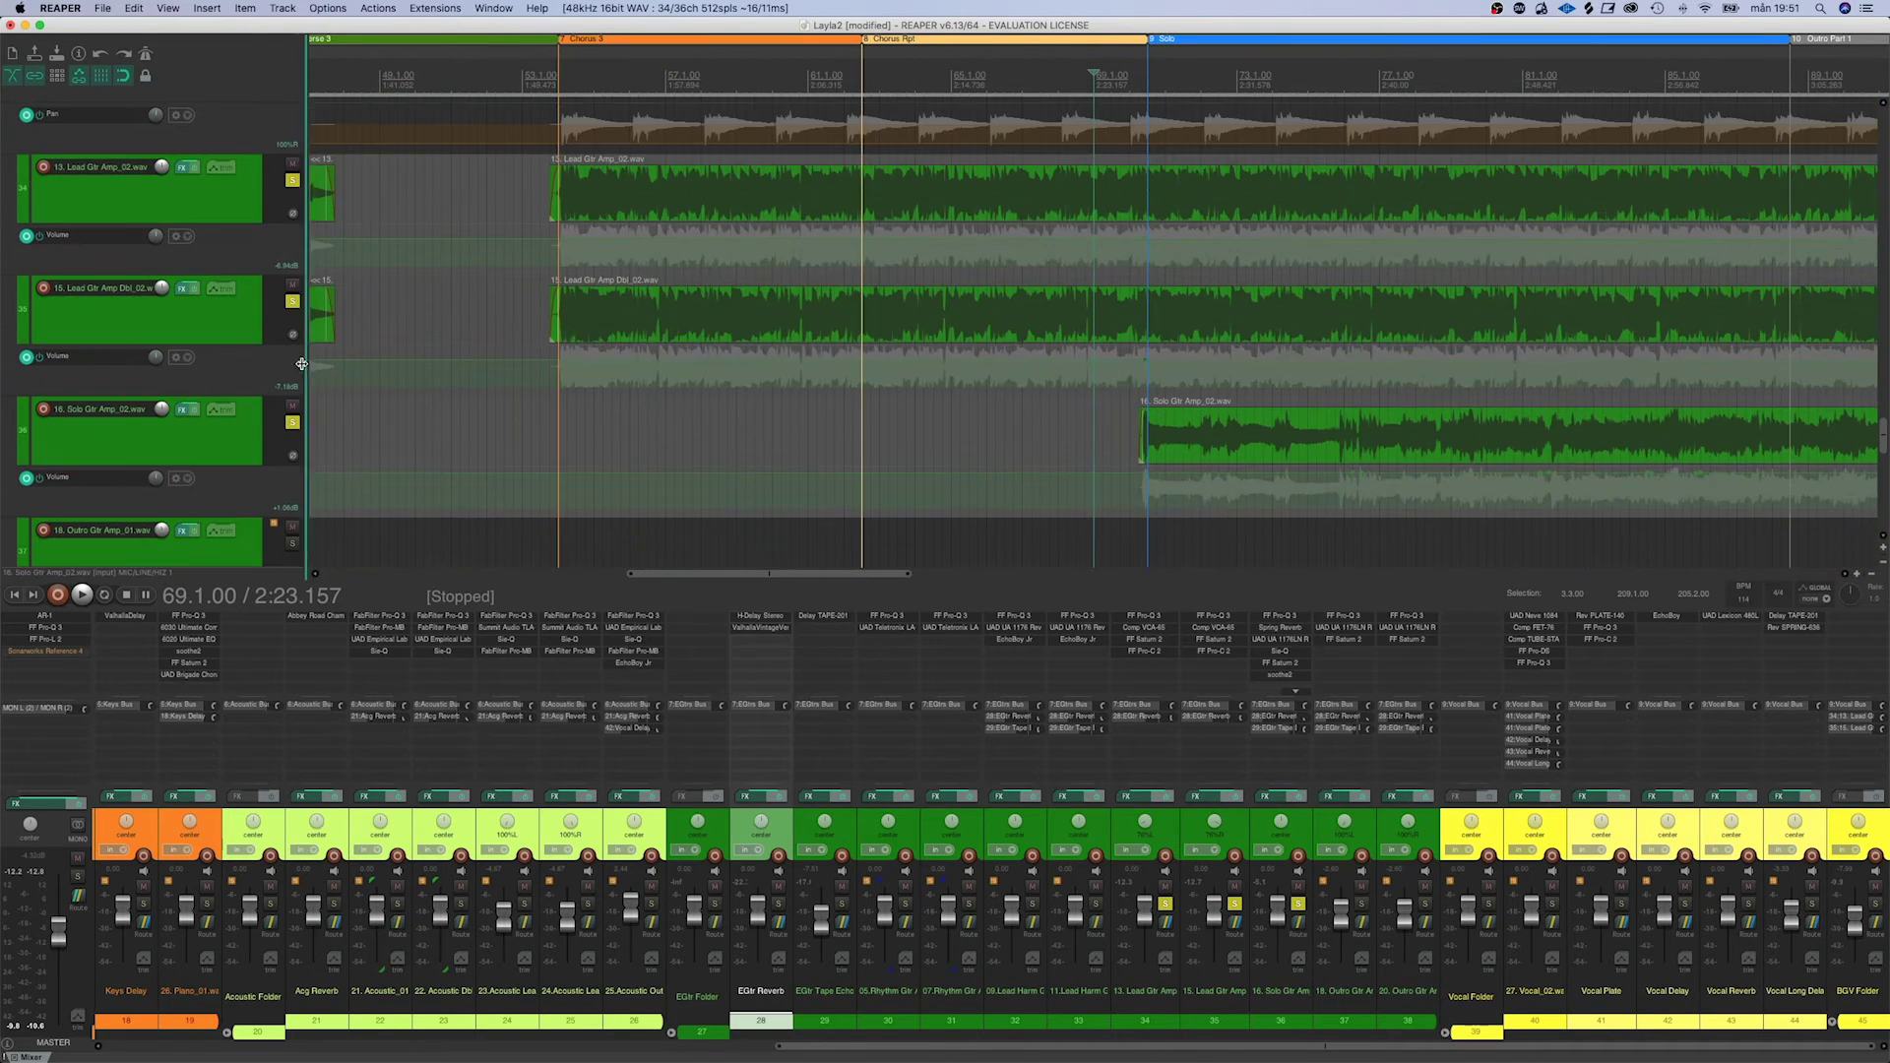
{"action": "left_click", "coordinate": [1148, 448]}
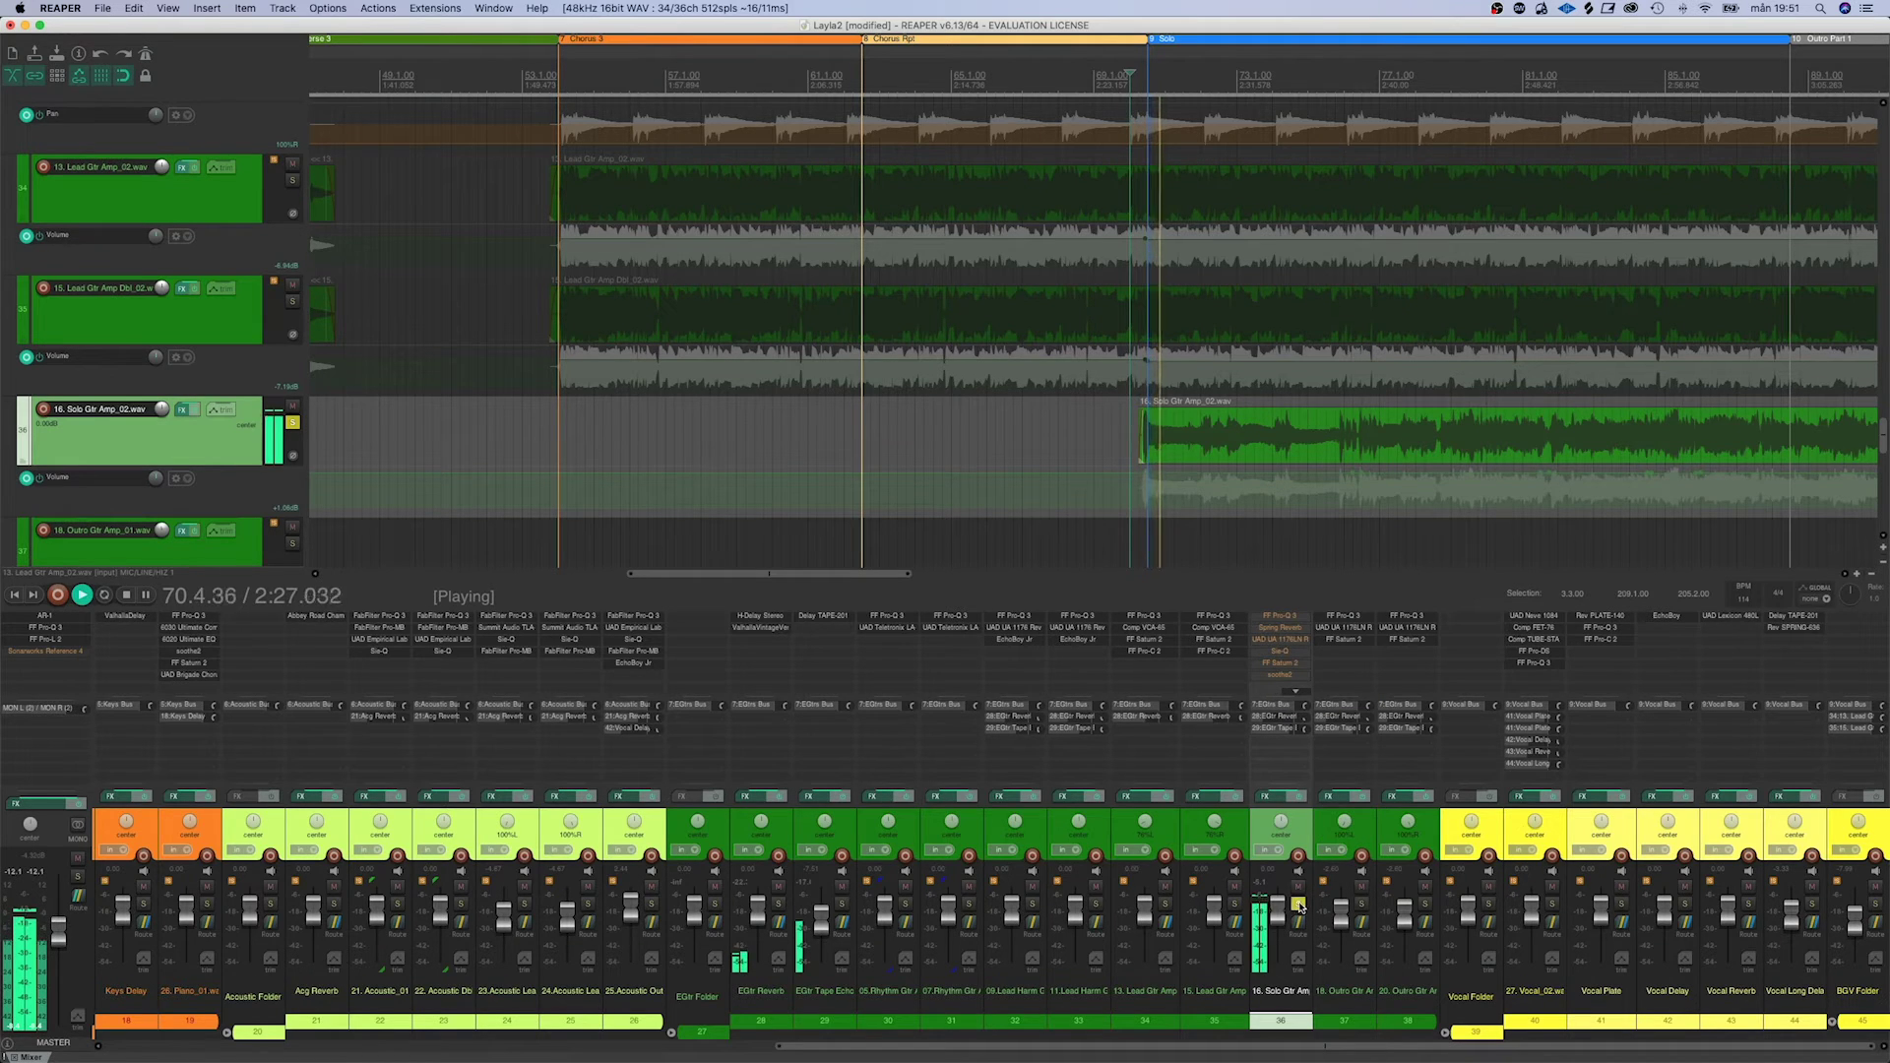
Mute EGtr Reverb and EGtr Tape Echo, and play the 16.Solo Gtr Amp track with its Pro-Q 3 opened and enabled
{"action": "left_click", "coordinate": [778, 886]}
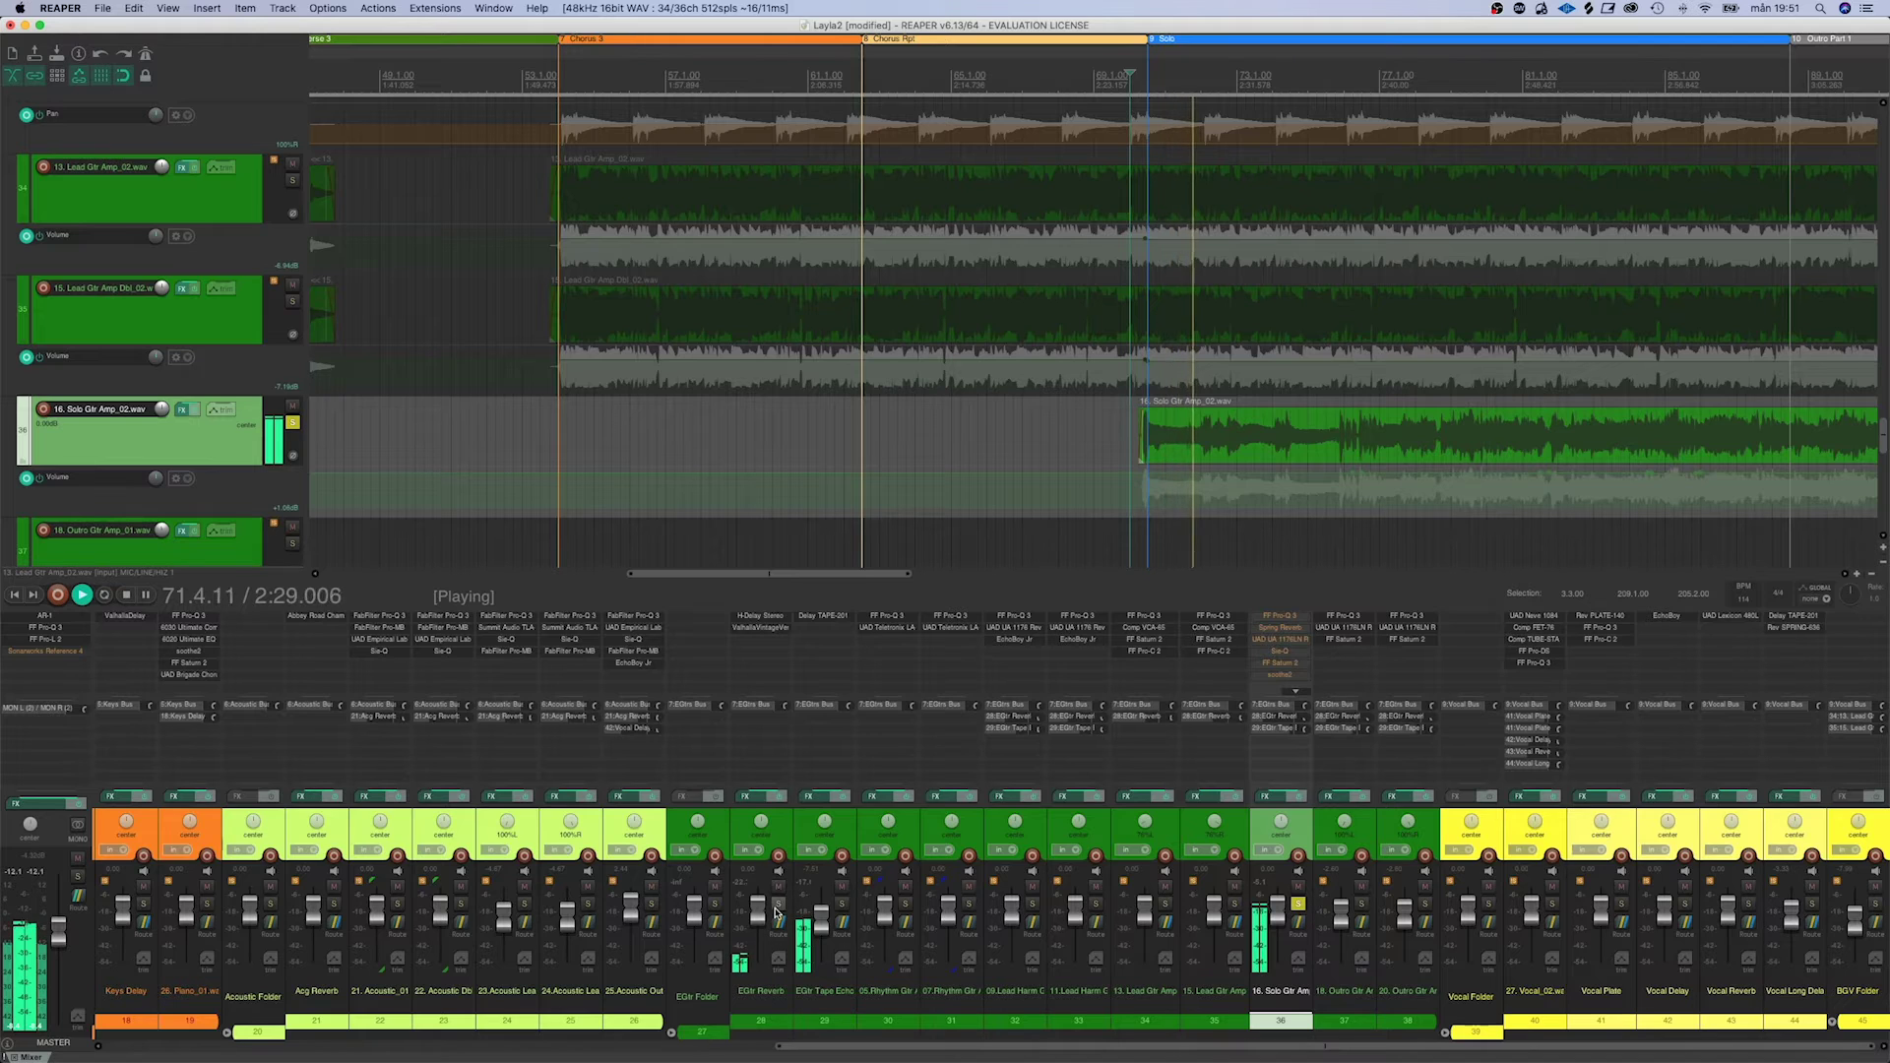
{"action": "left_click", "coordinate": [842, 886]}
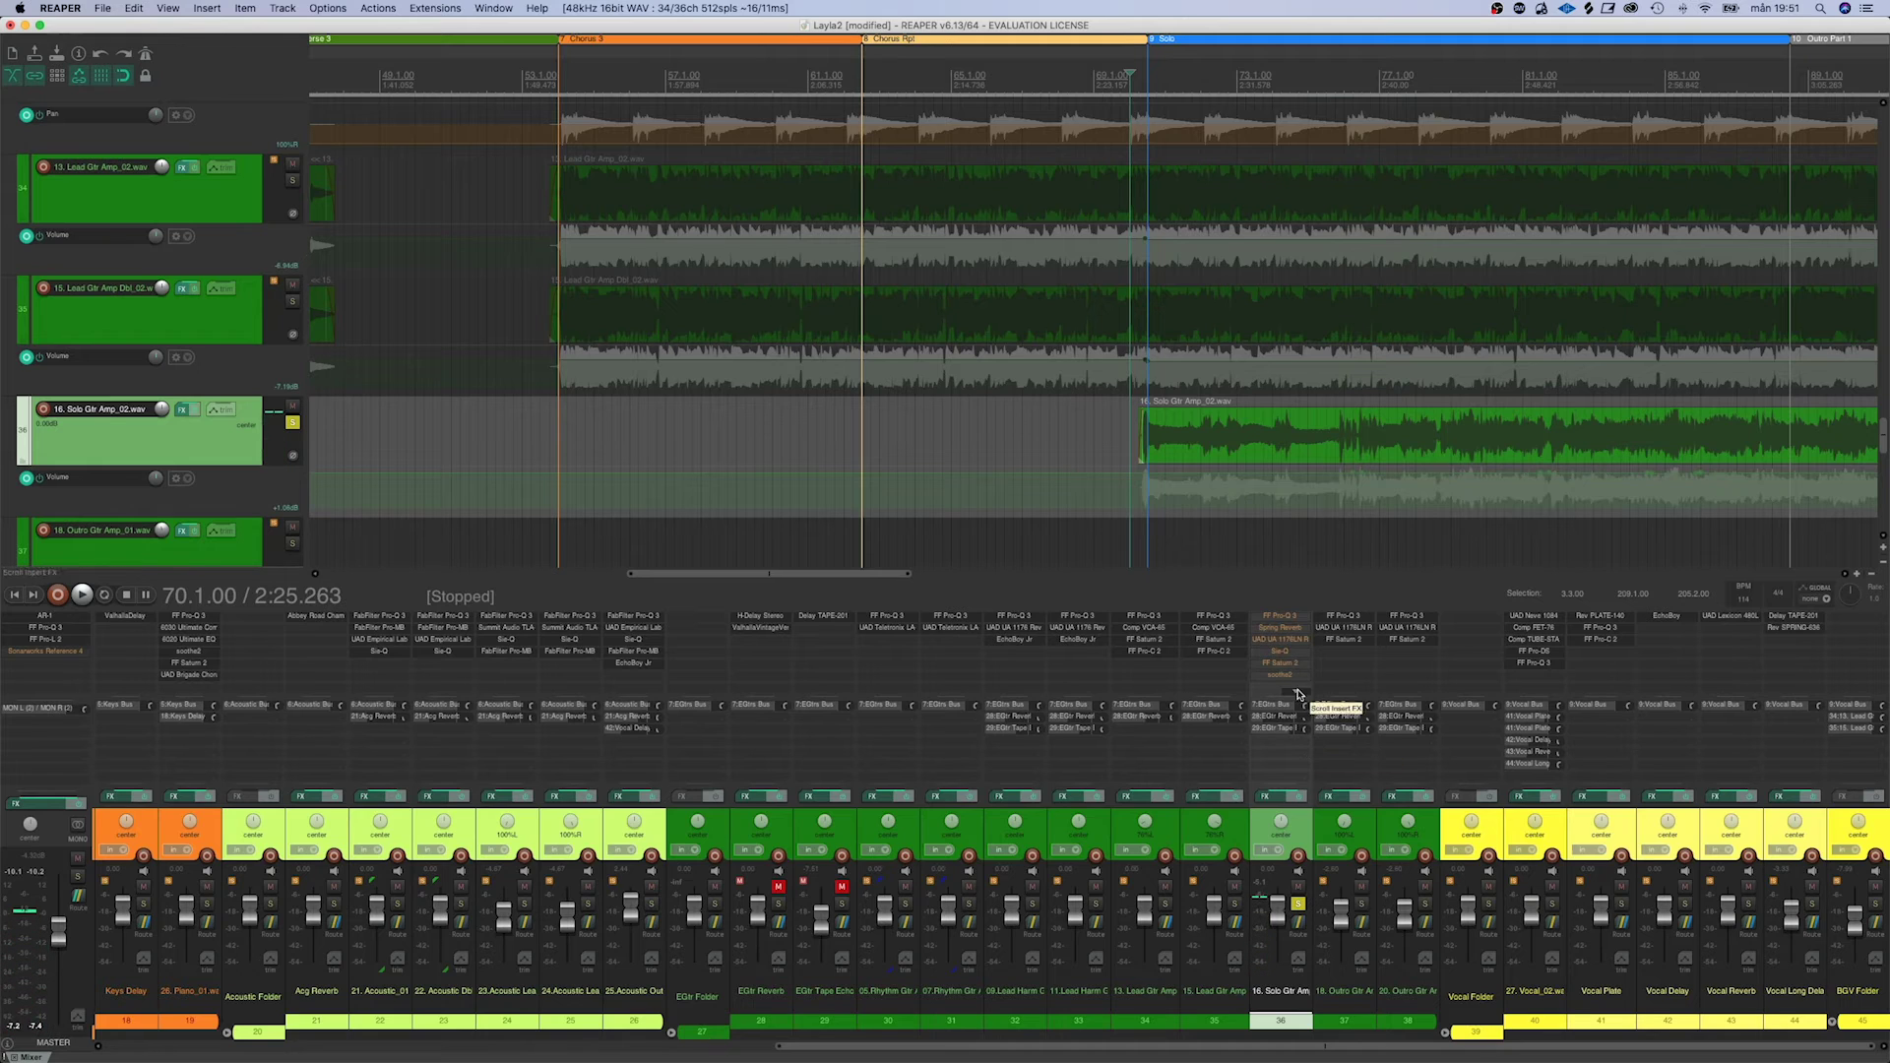
{"action": "left_click", "coordinate": [1280, 617]}
{"action": "left_click", "coordinate": [1295, 619], "text": "shift"}
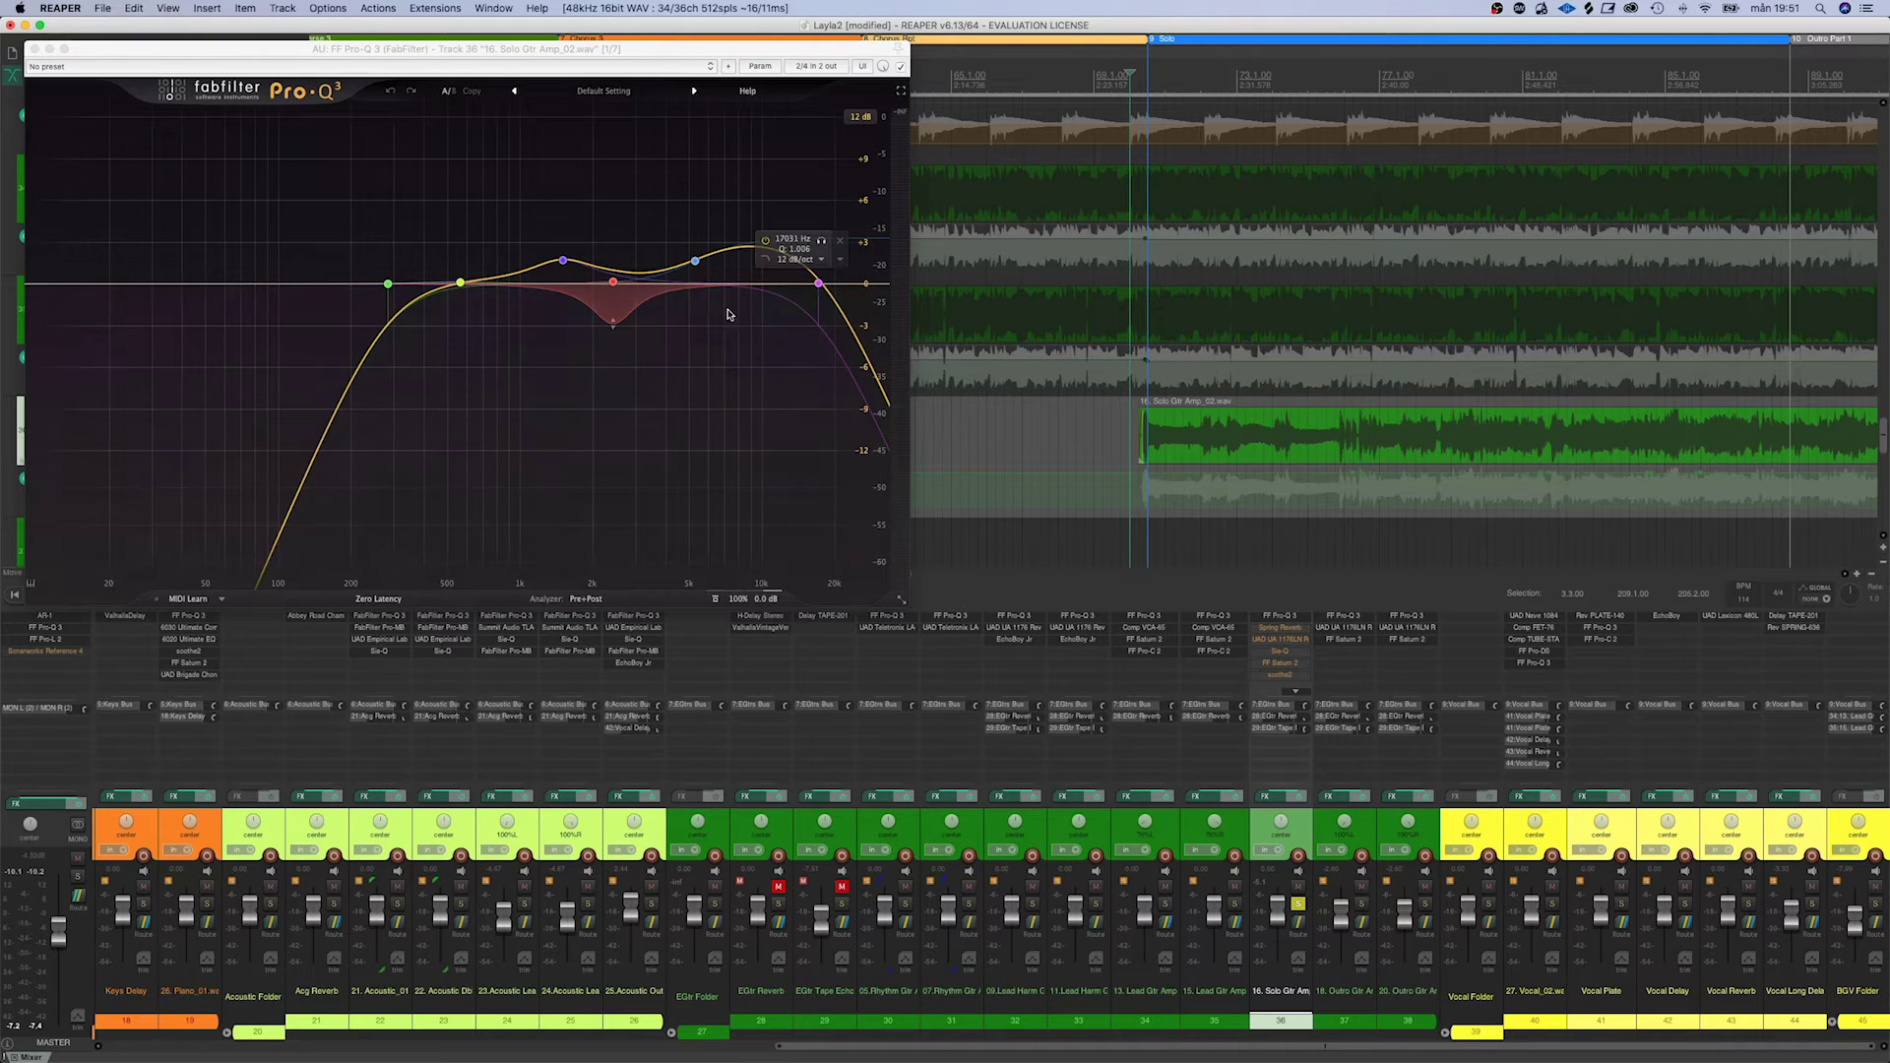
{"action": "key", "text": "space"}
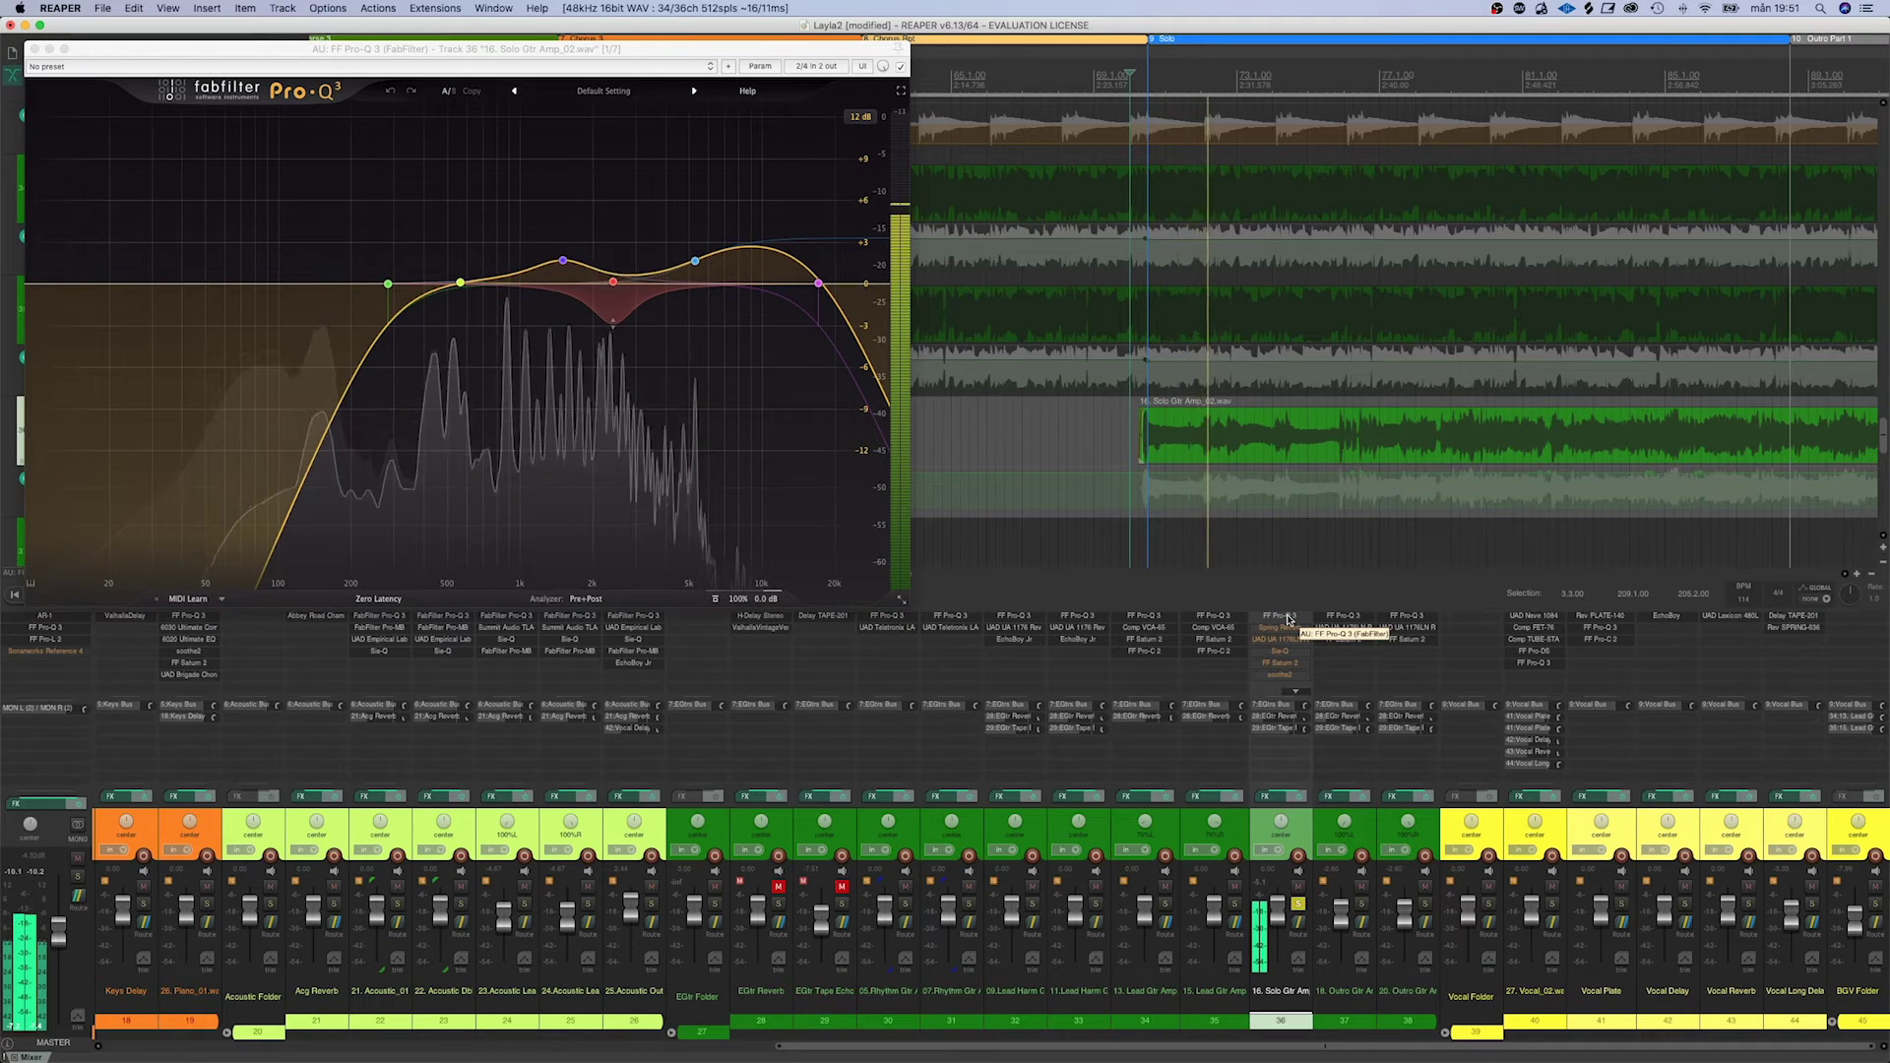
Compare the 16.Solo Gtr Amp track with Pro-Q 3 bypassed and enabled during playback, and examine its EQ bands
{"action": "left_click", "coordinate": [1287, 618], "text": "shift"}
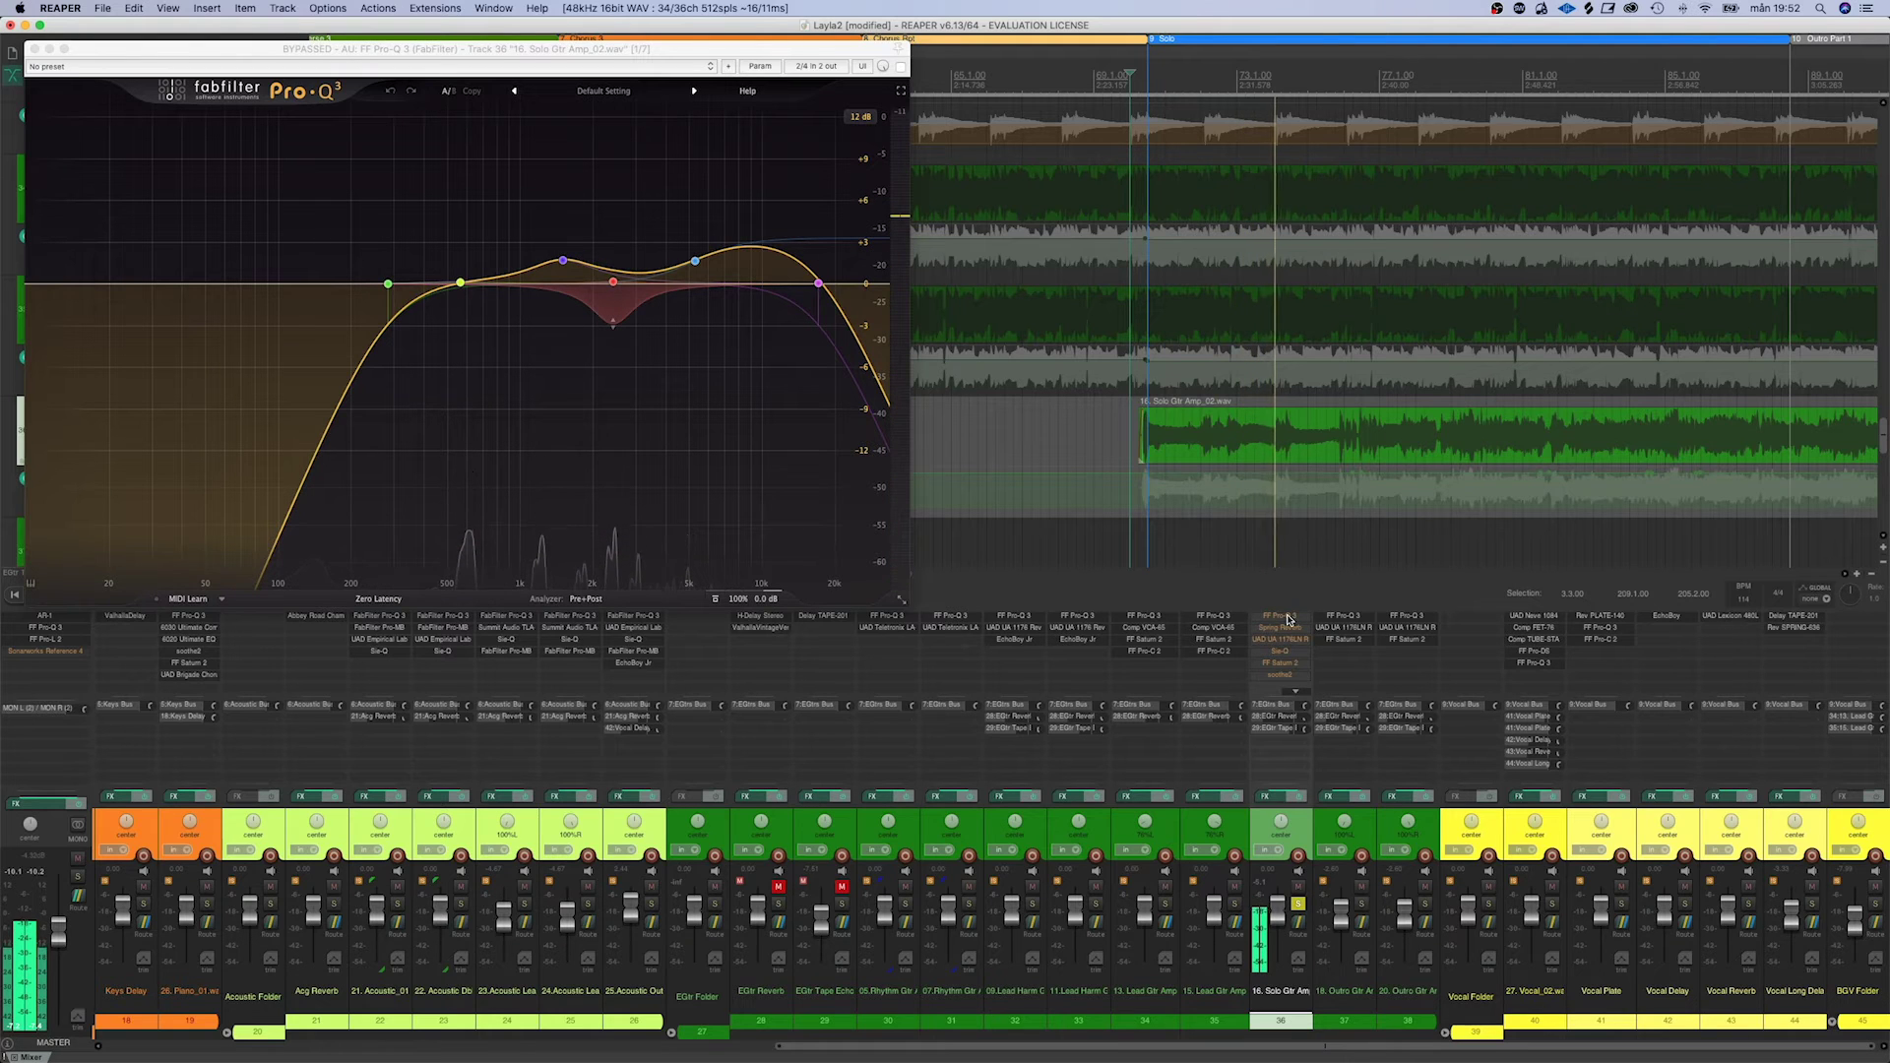
{"action": "left_click", "coordinate": [1287, 618], "text": "shift"}
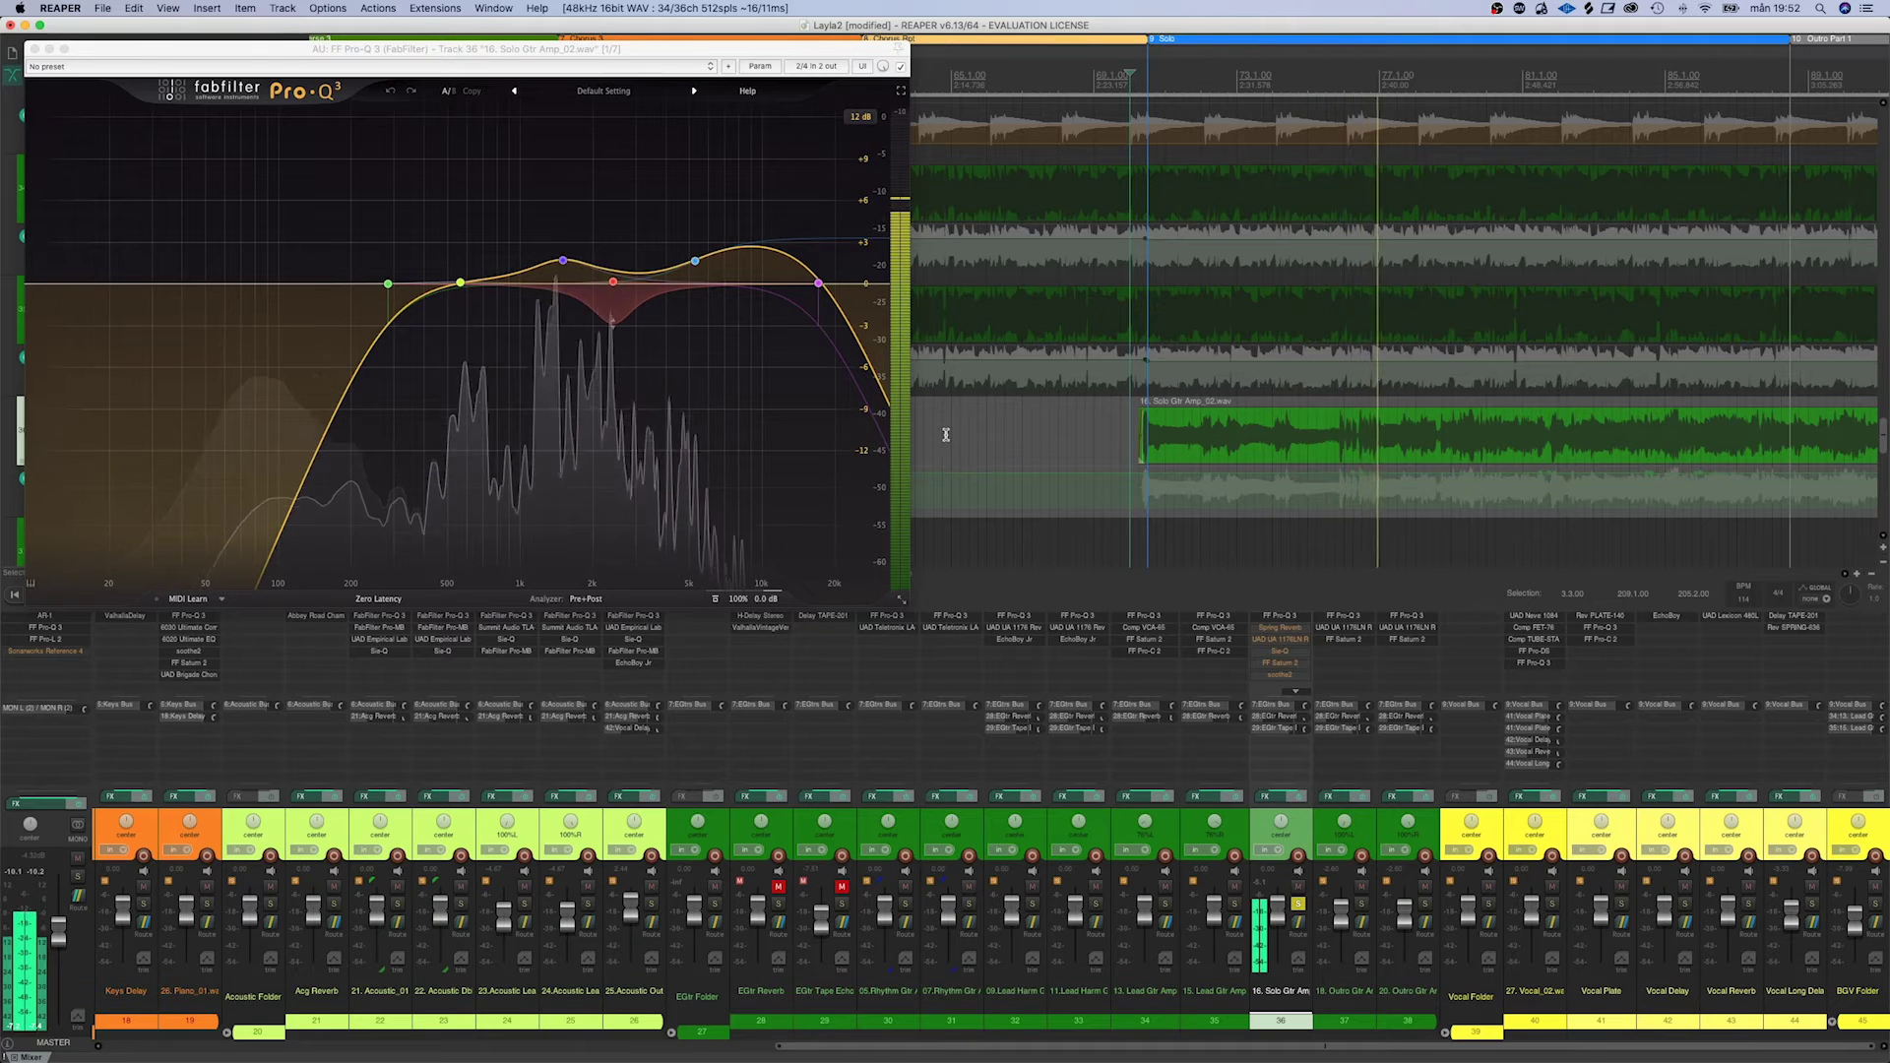
{"action": "mouse_move", "coordinate": [696, 261]}
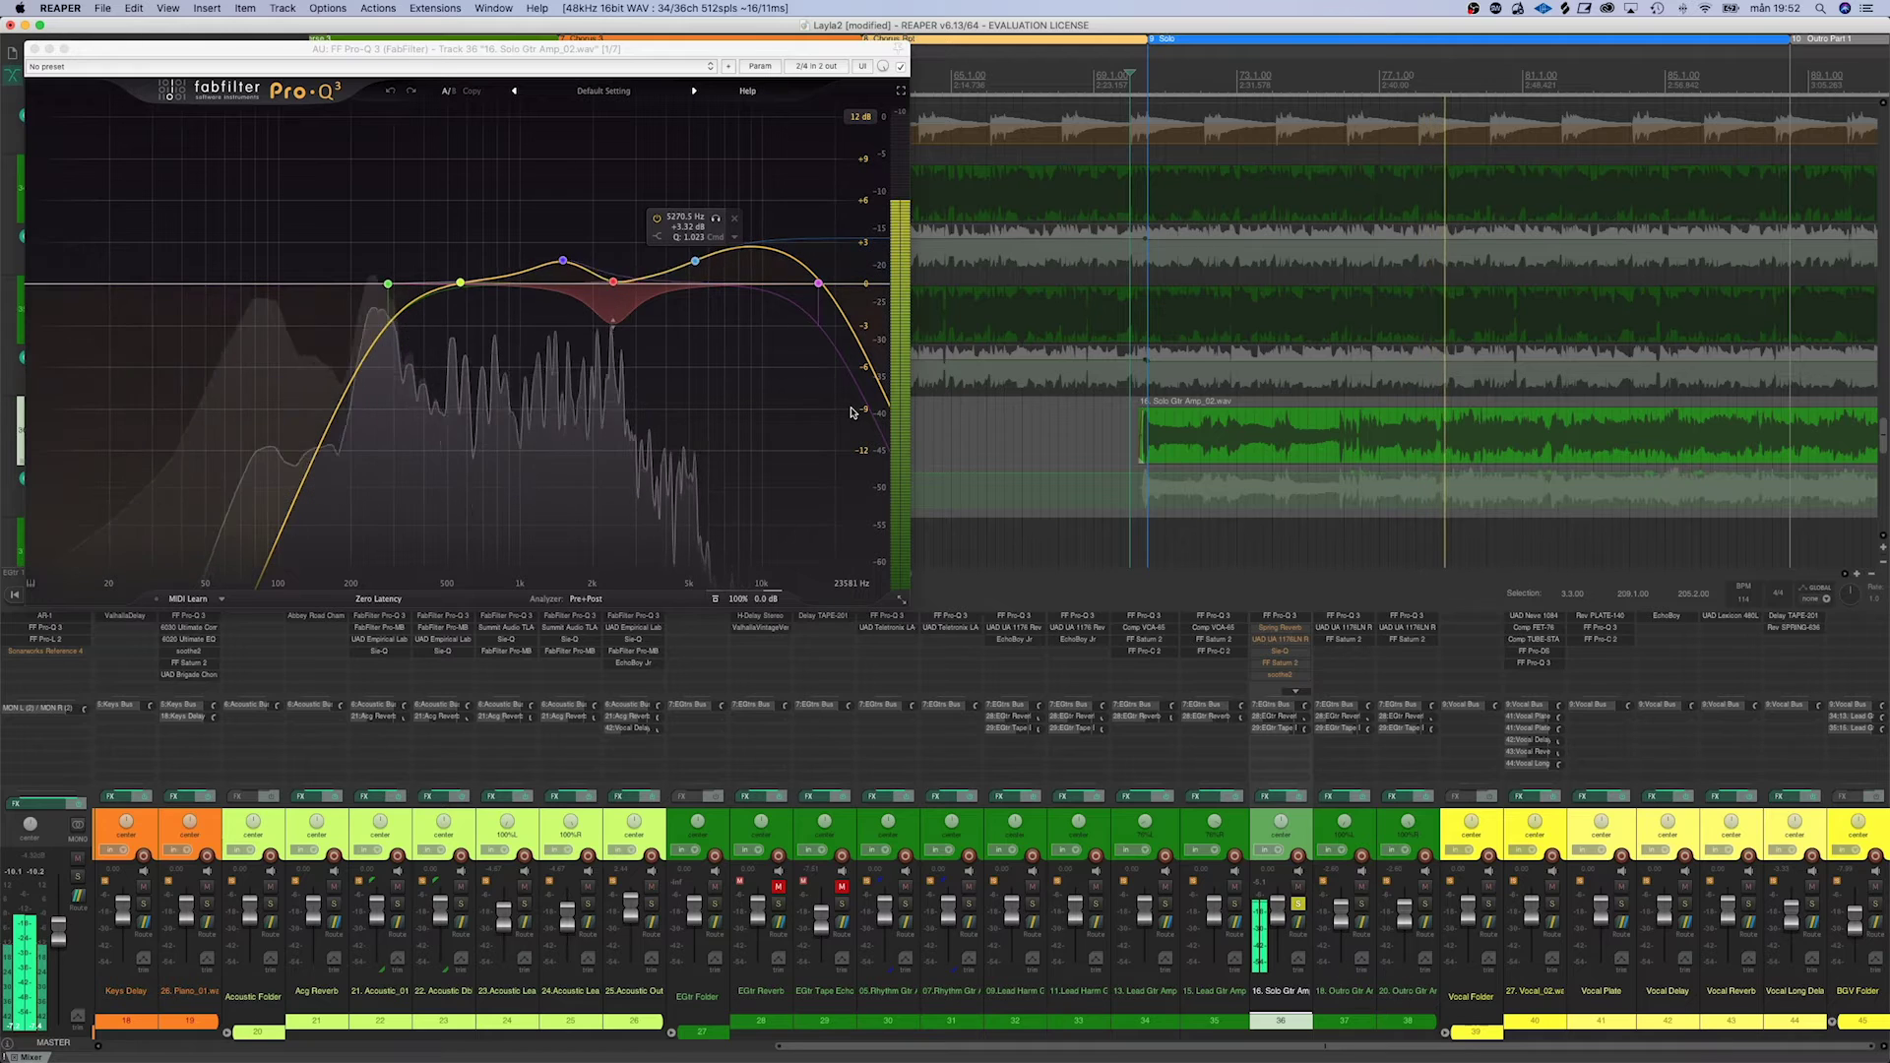
{"action": "key", "text": "space"}
{"action": "mouse_move", "coordinate": [422, 200]}
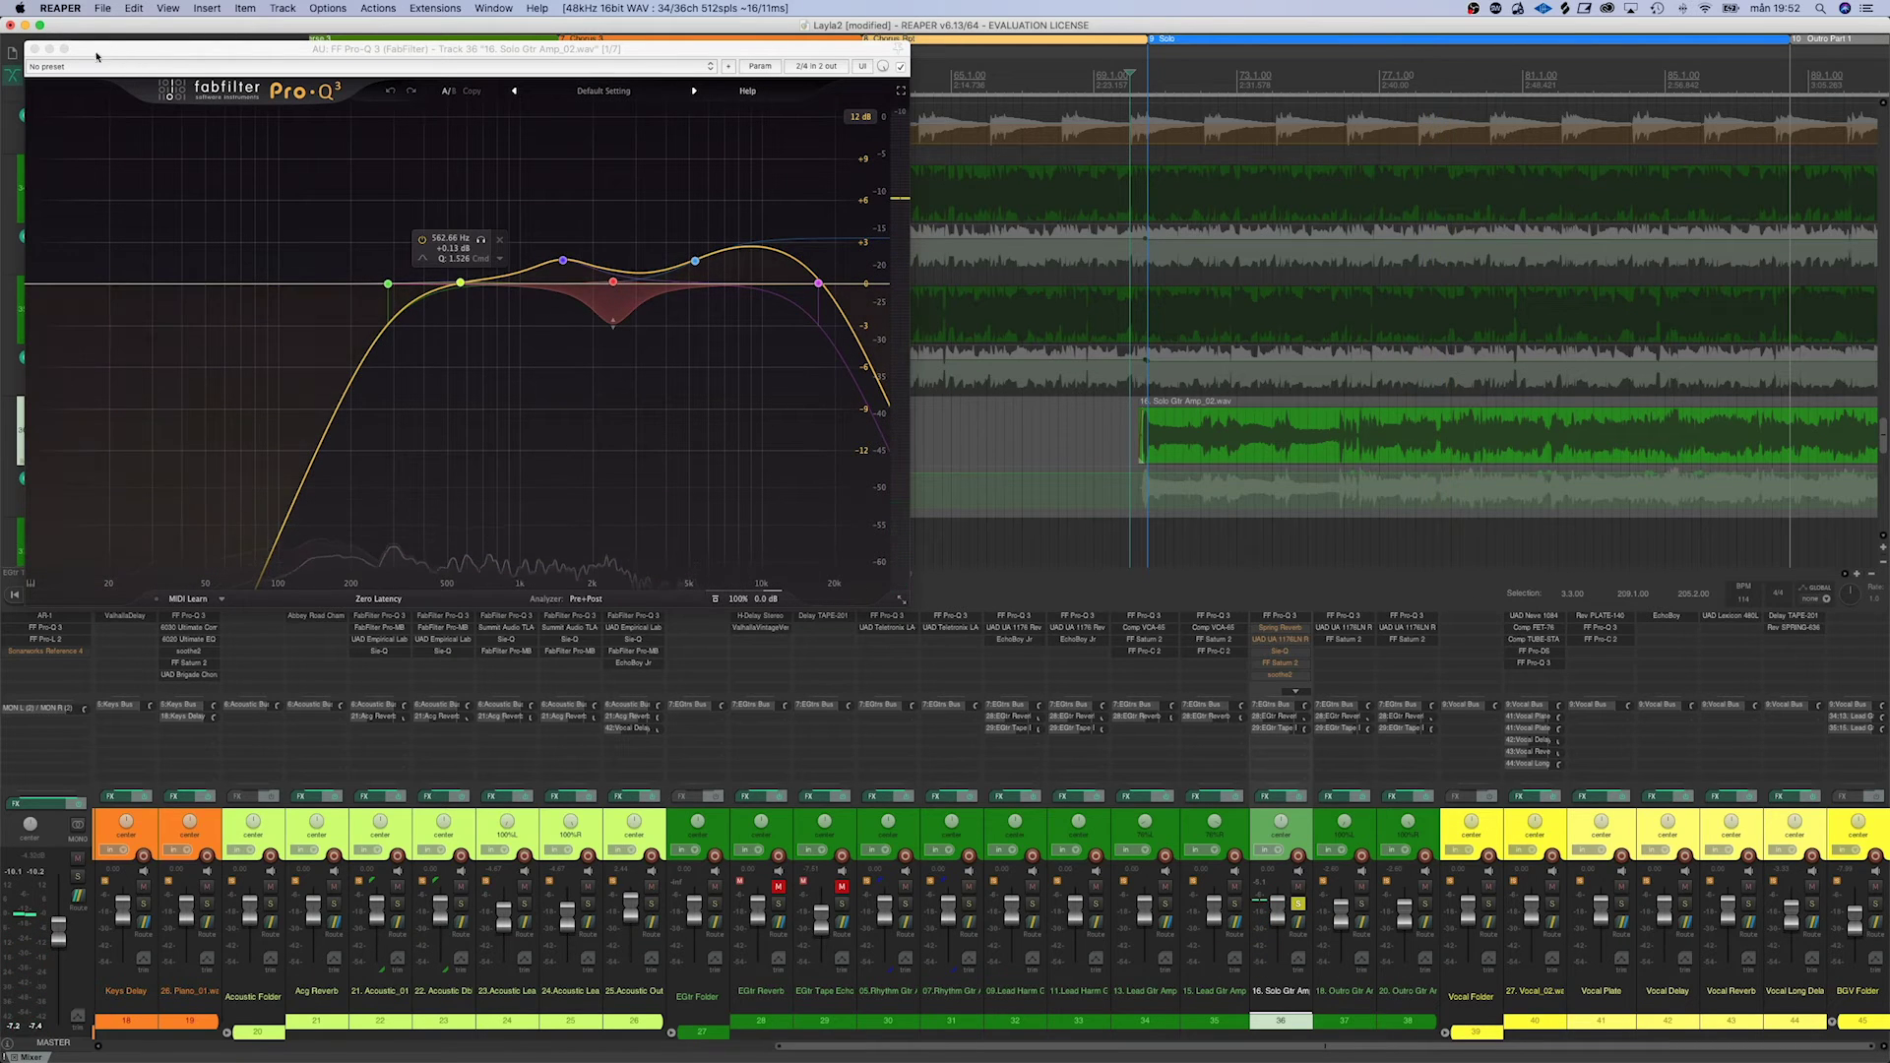
Open and enable Spring Reverb on the 16.Solo Gtr Amp track, and examine its mix setting during playback
{"action": "left_click", "coordinate": [1275, 630]}
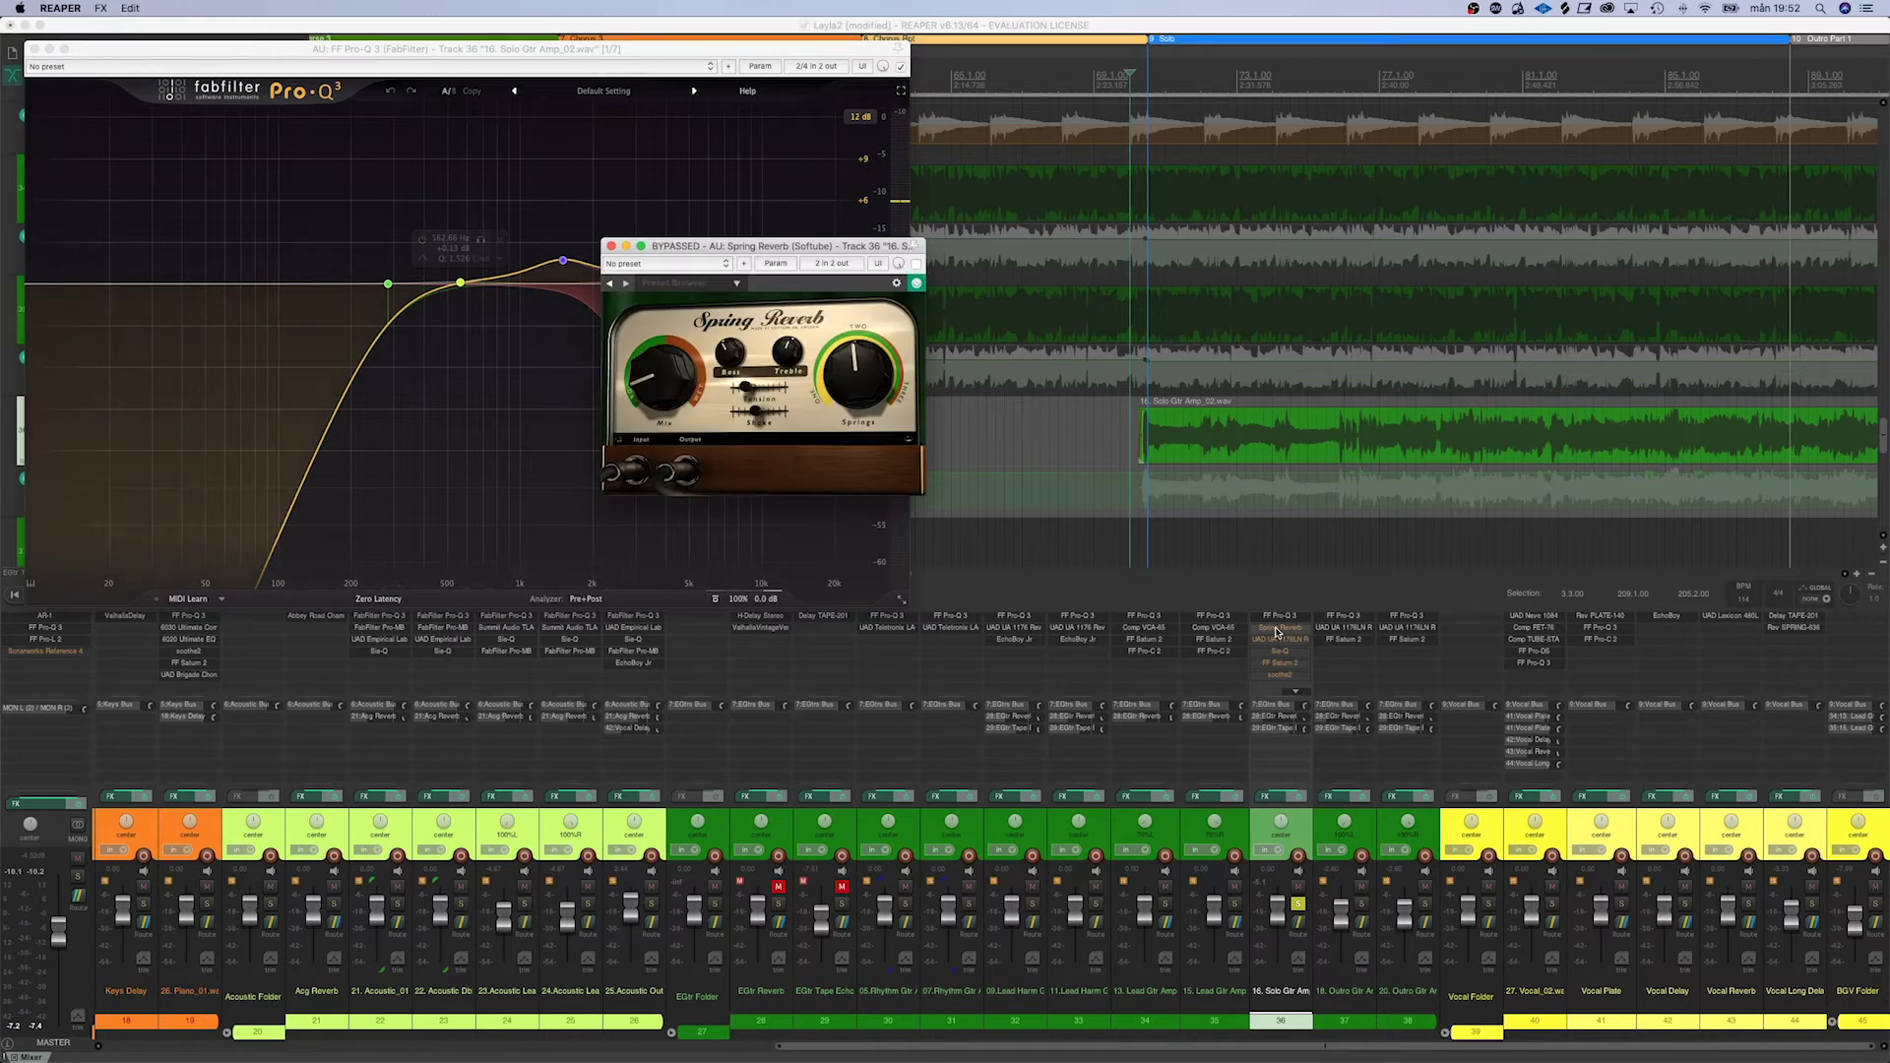
{"action": "left_click", "coordinate": [1276, 630], "text": "shift"}
{"action": "key", "text": "space"}
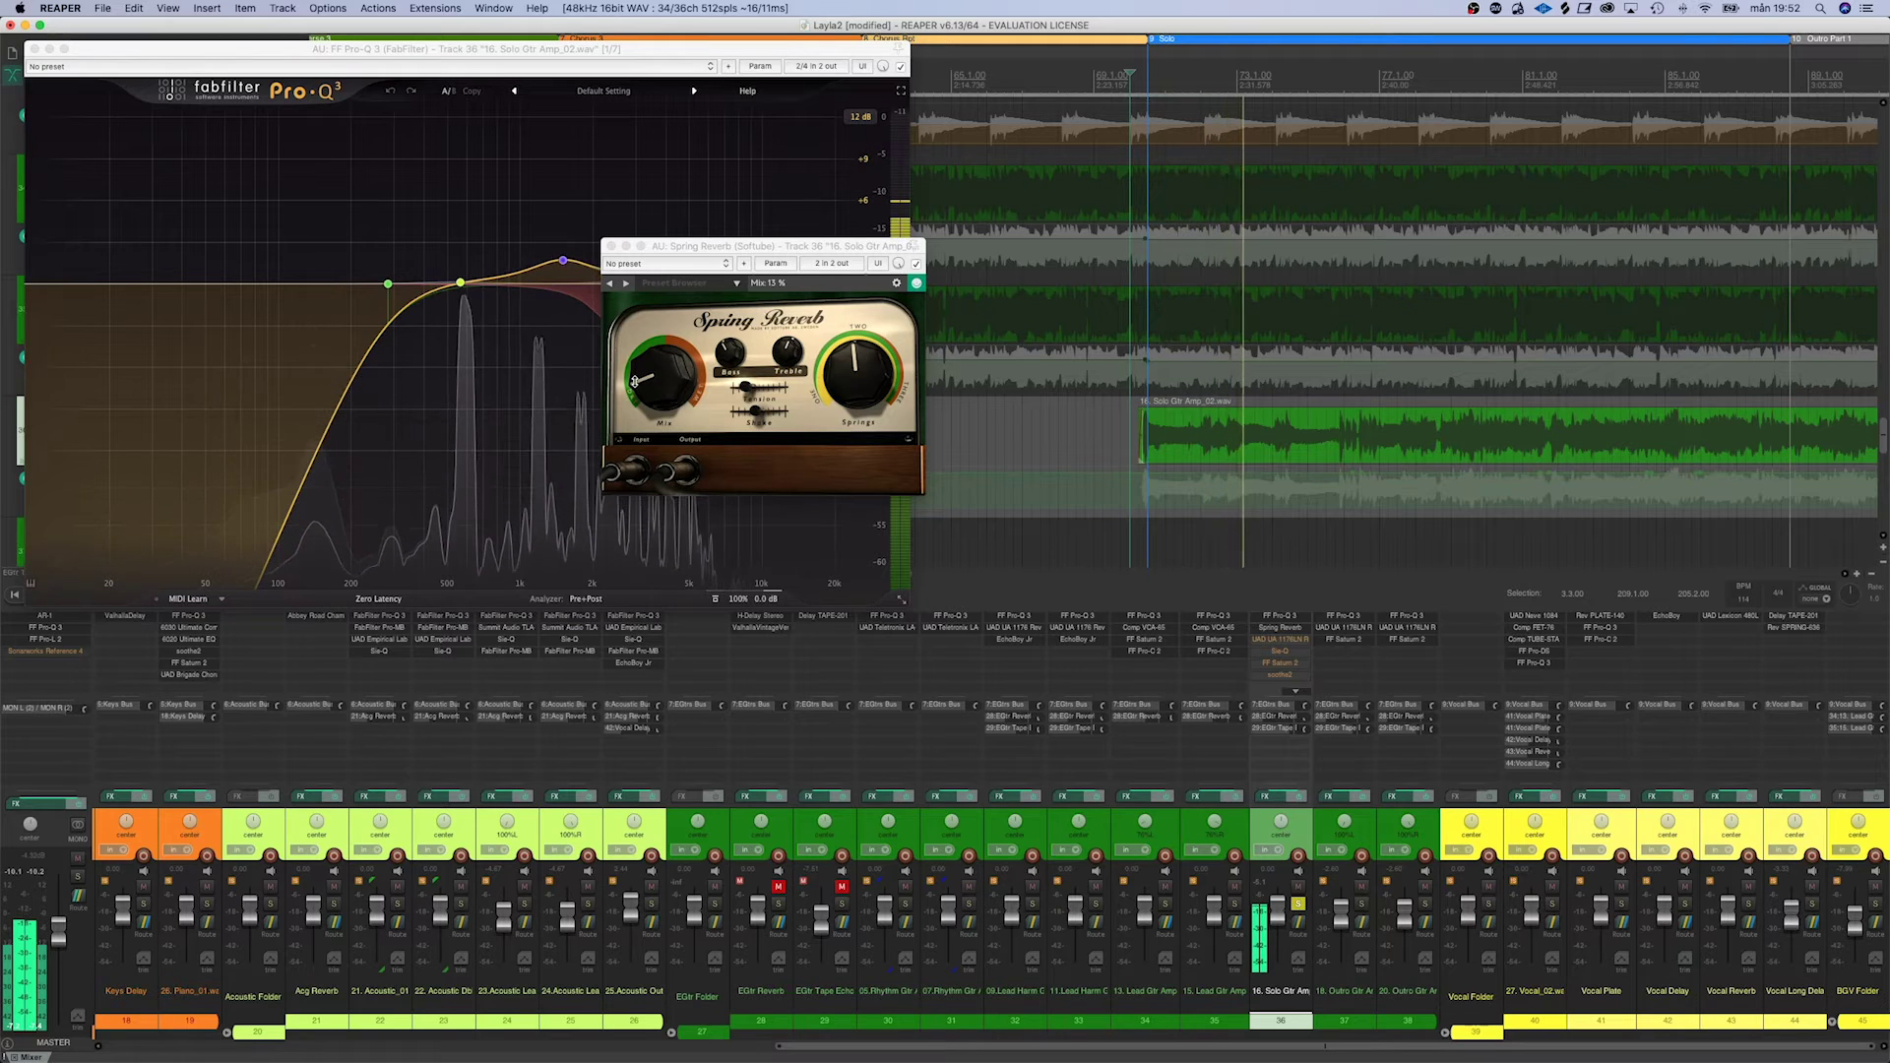
{"action": "mouse_move", "coordinate": [635, 381]}
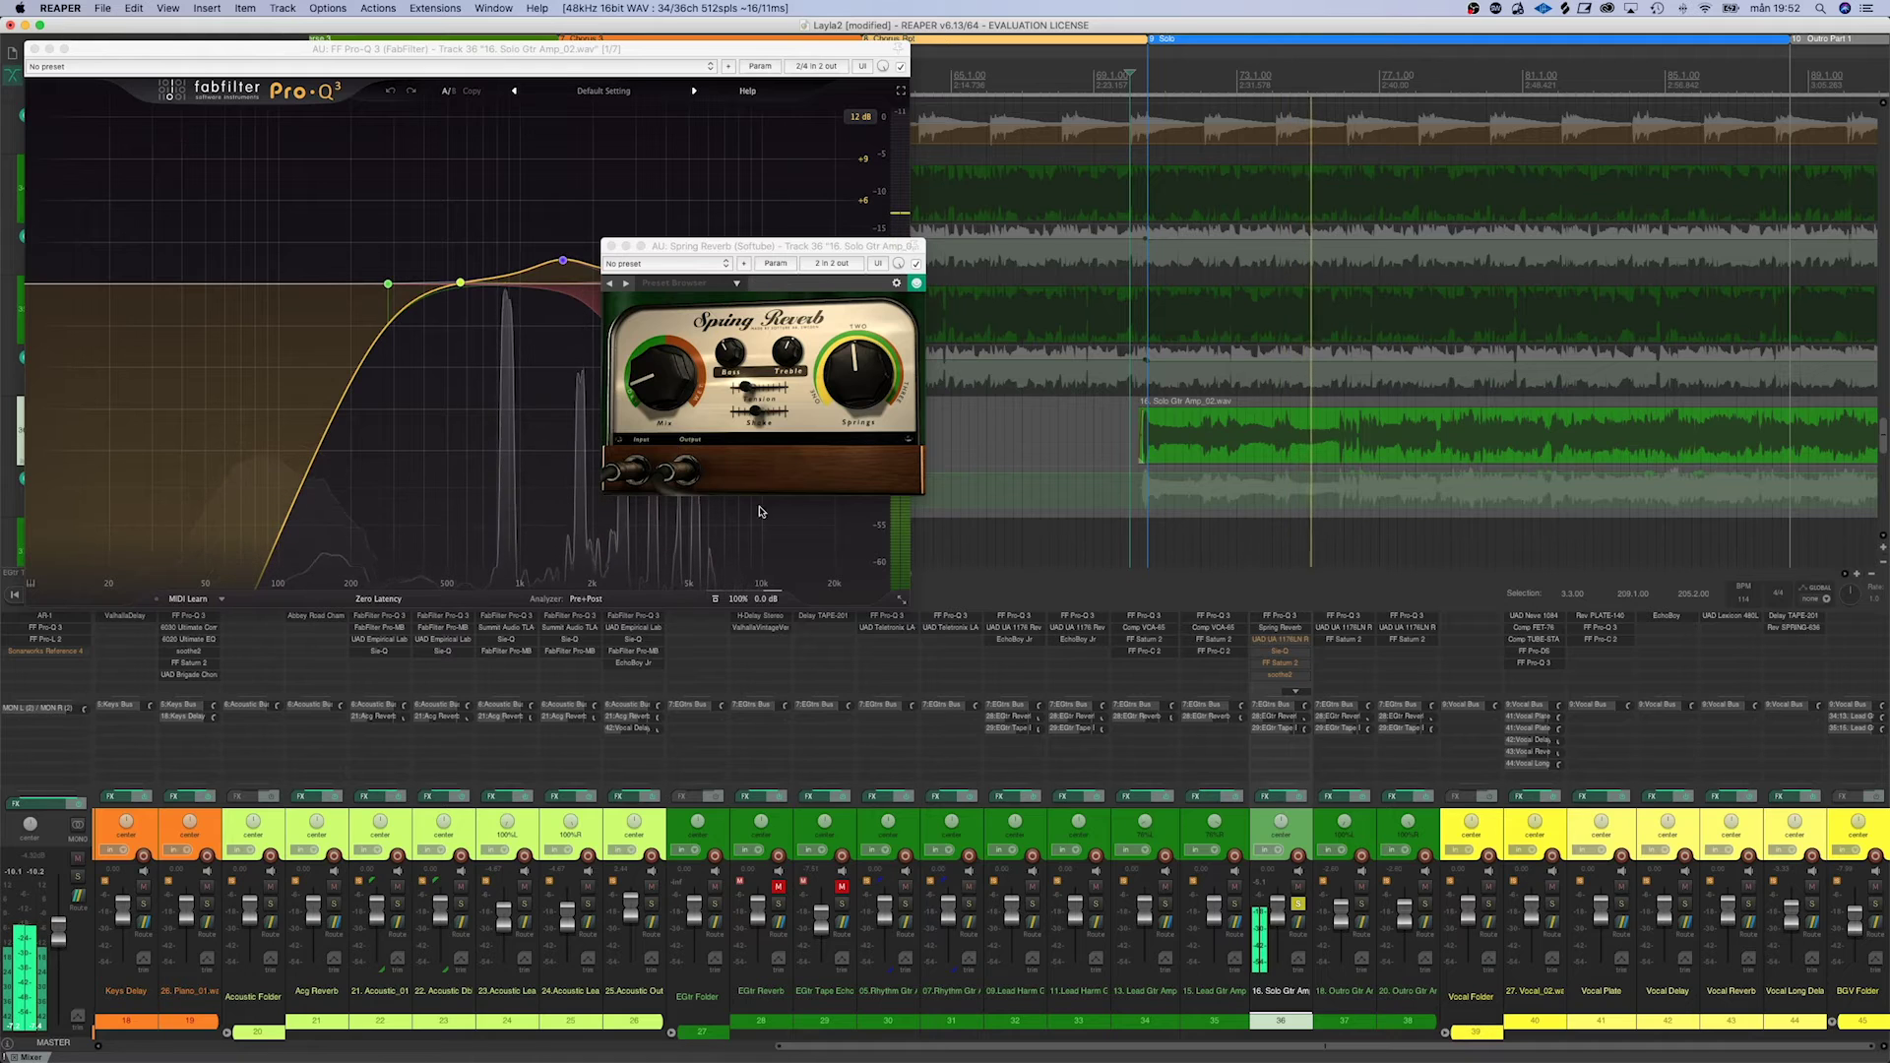
{"action": "key", "text": "space"}
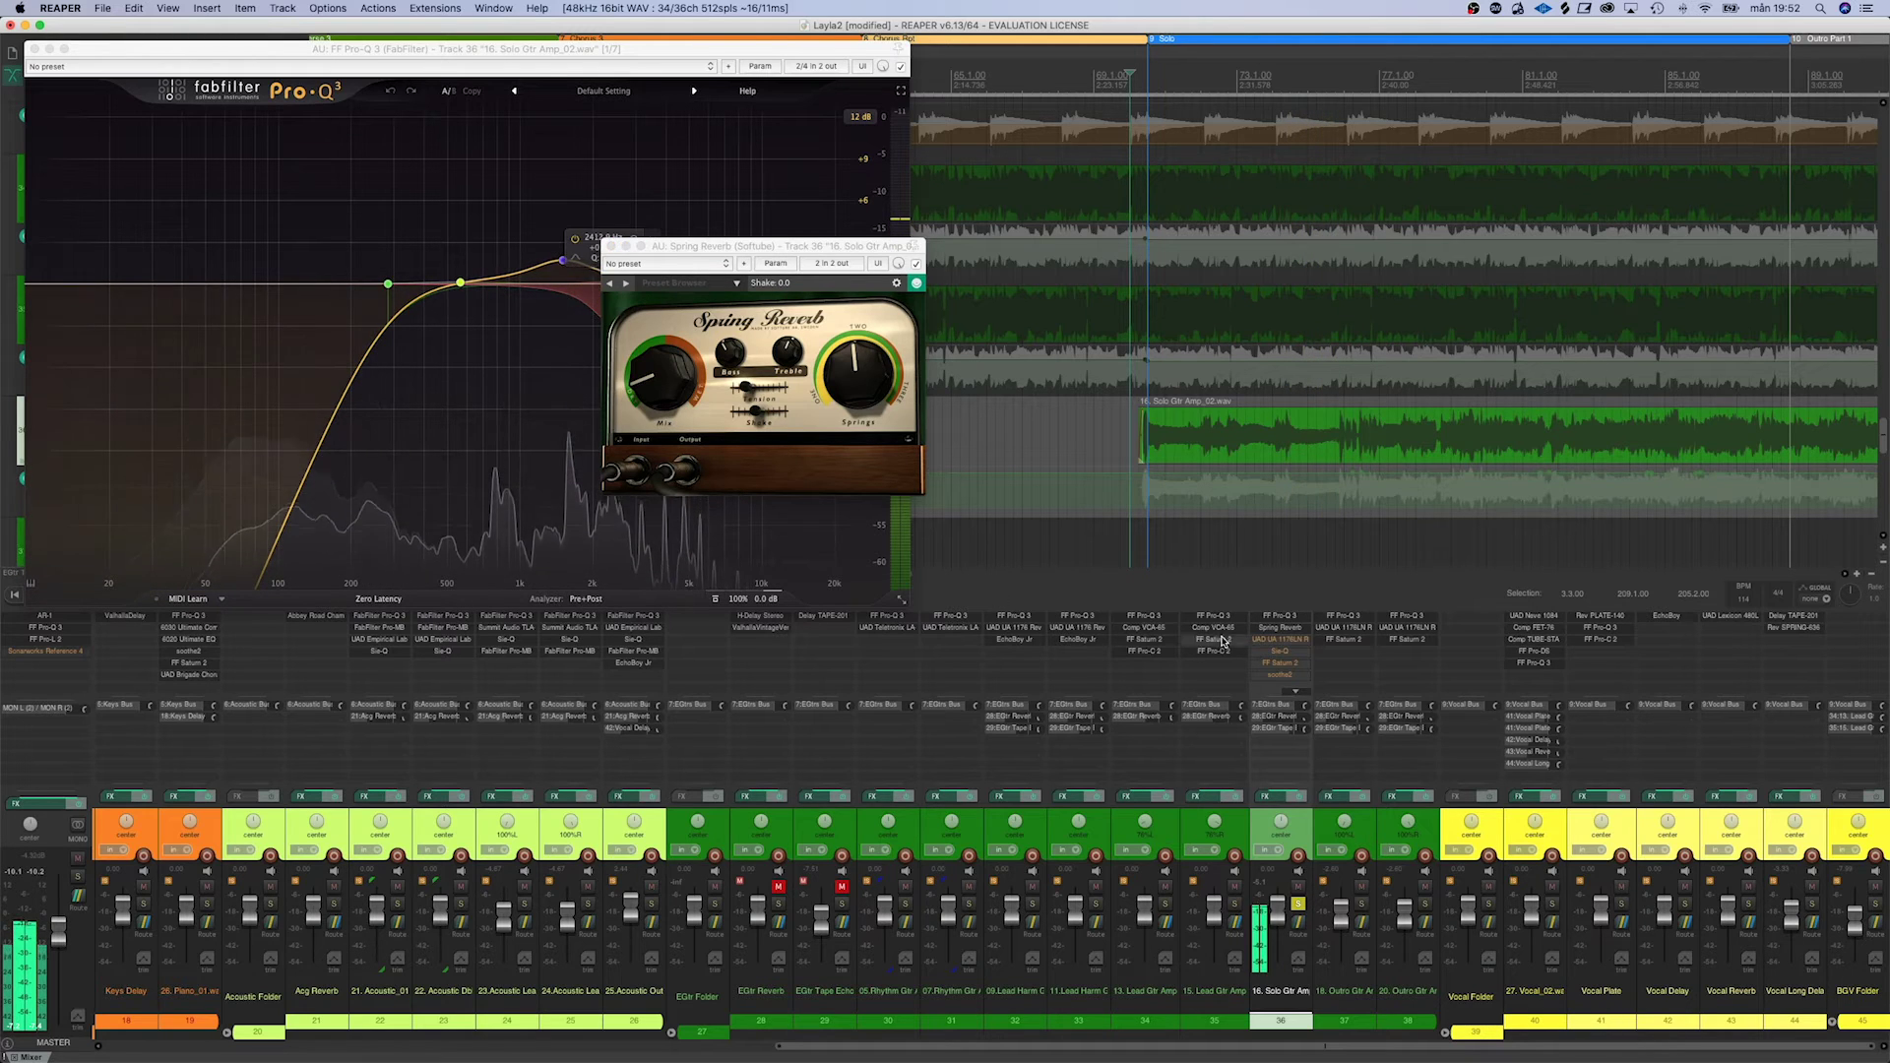
Enable the UAD UA 1176LN Rev E on the 16.Solo Gtr Amp track and play the track with its window open
{"action": "left_click", "coordinate": [1276, 640]}
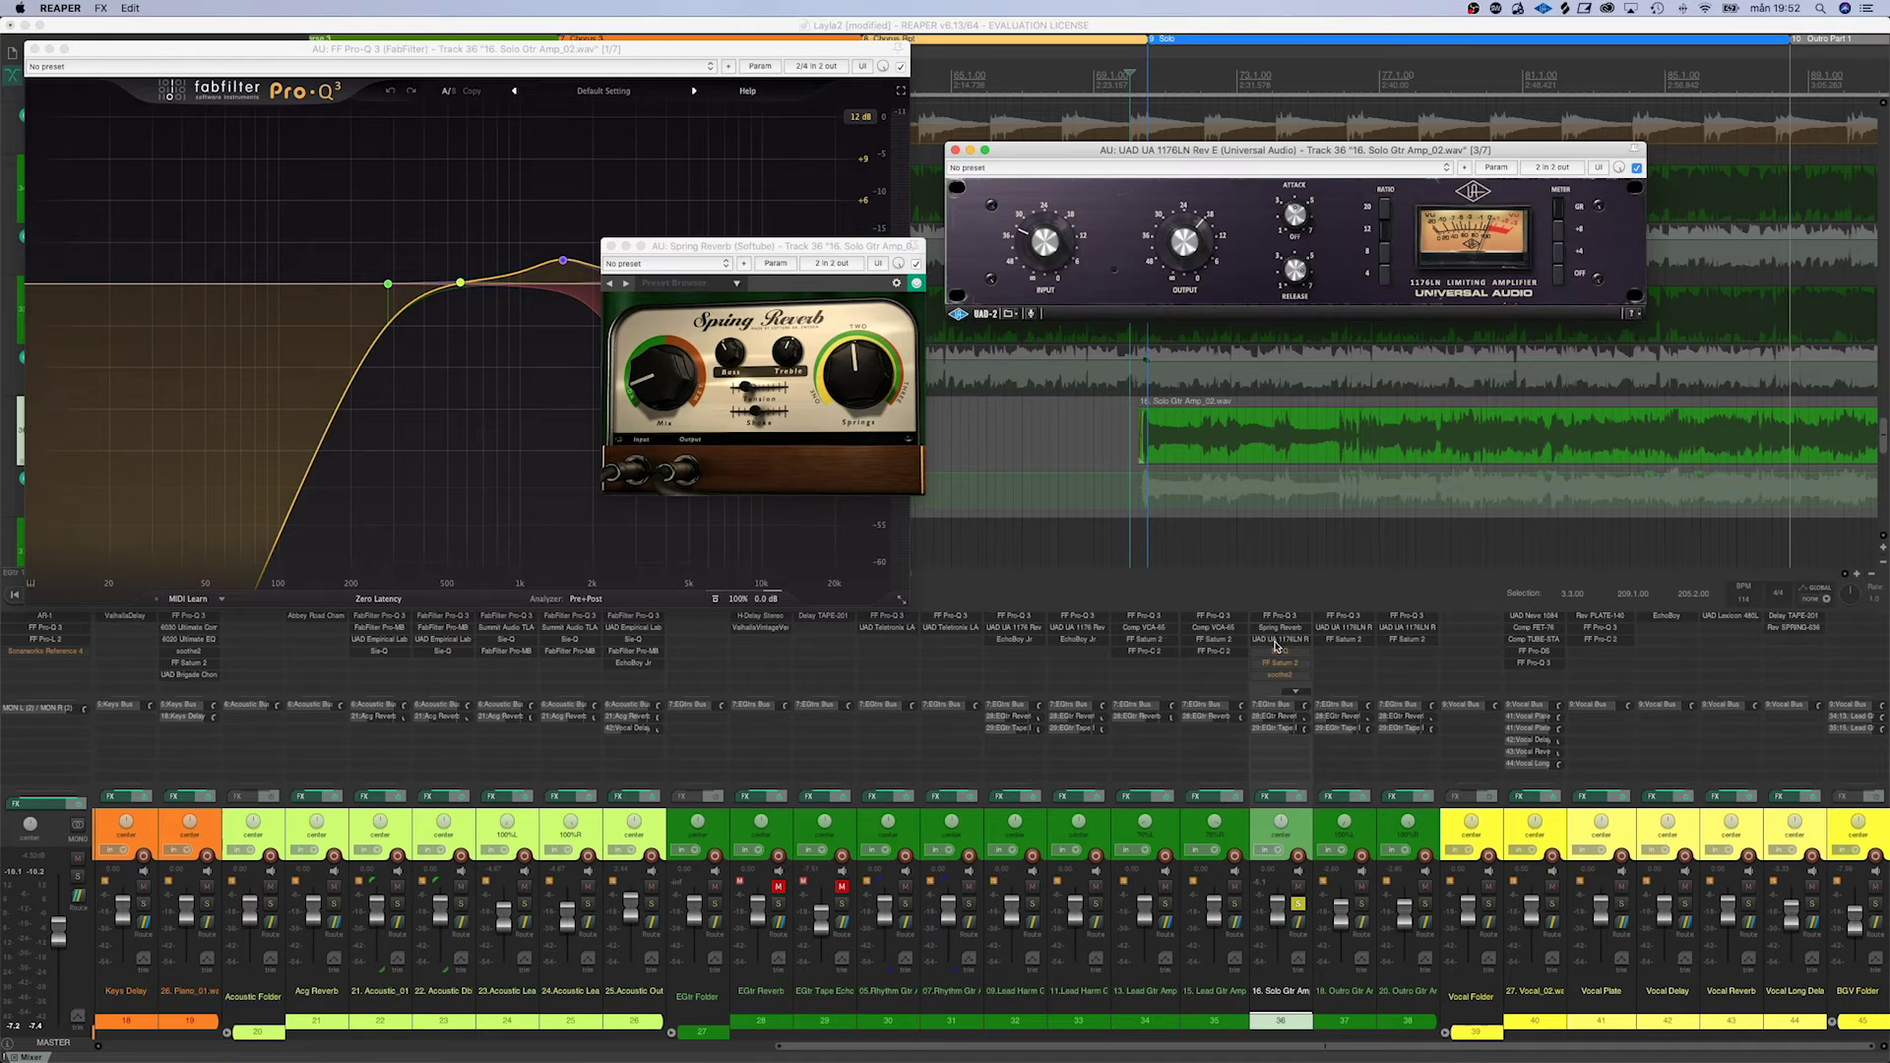
{"action": "left_click_drag", "start_coordinate": [1226, 147], "coordinate": [1044, 172]}
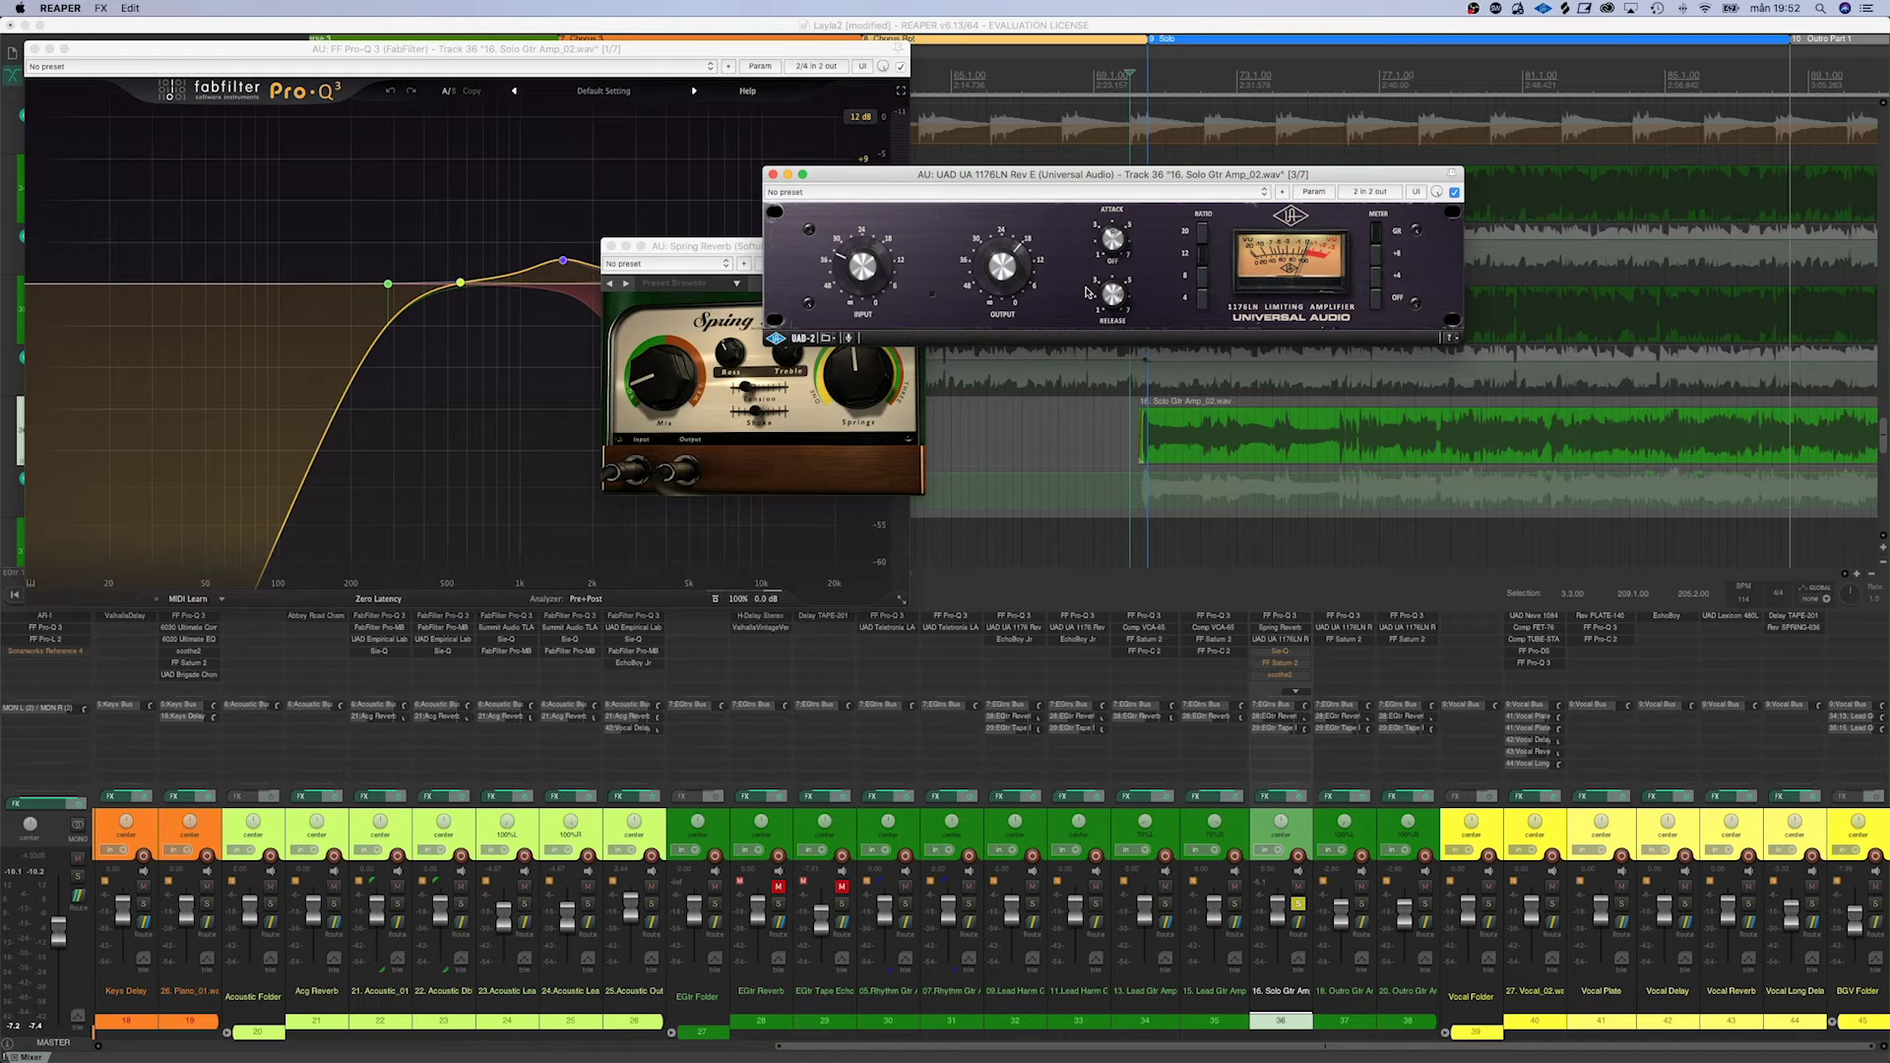
{"action": "key", "text": "space"}
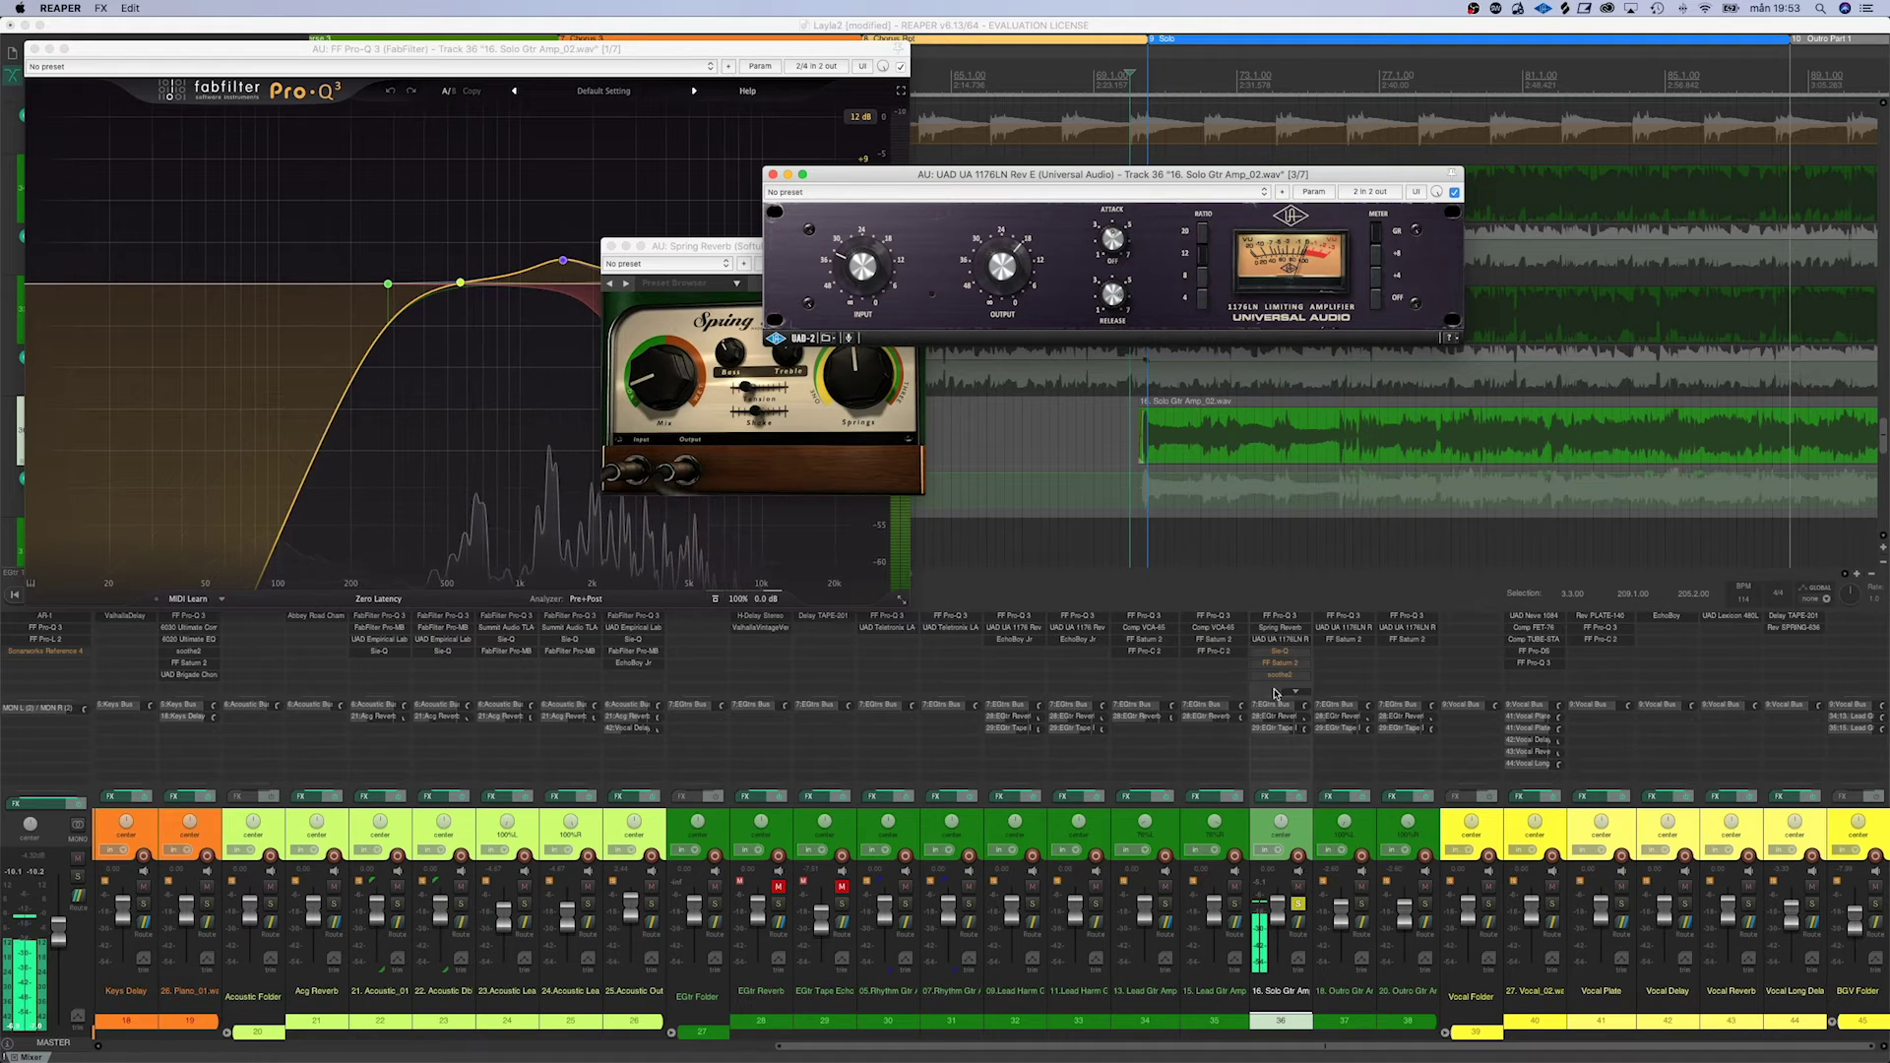
Open and enable Sie-Q on the 16.Solo Gtr Amp track, comparing it bypassed and enabled during playback
{"action": "left_click", "coordinate": [1278, 651]}
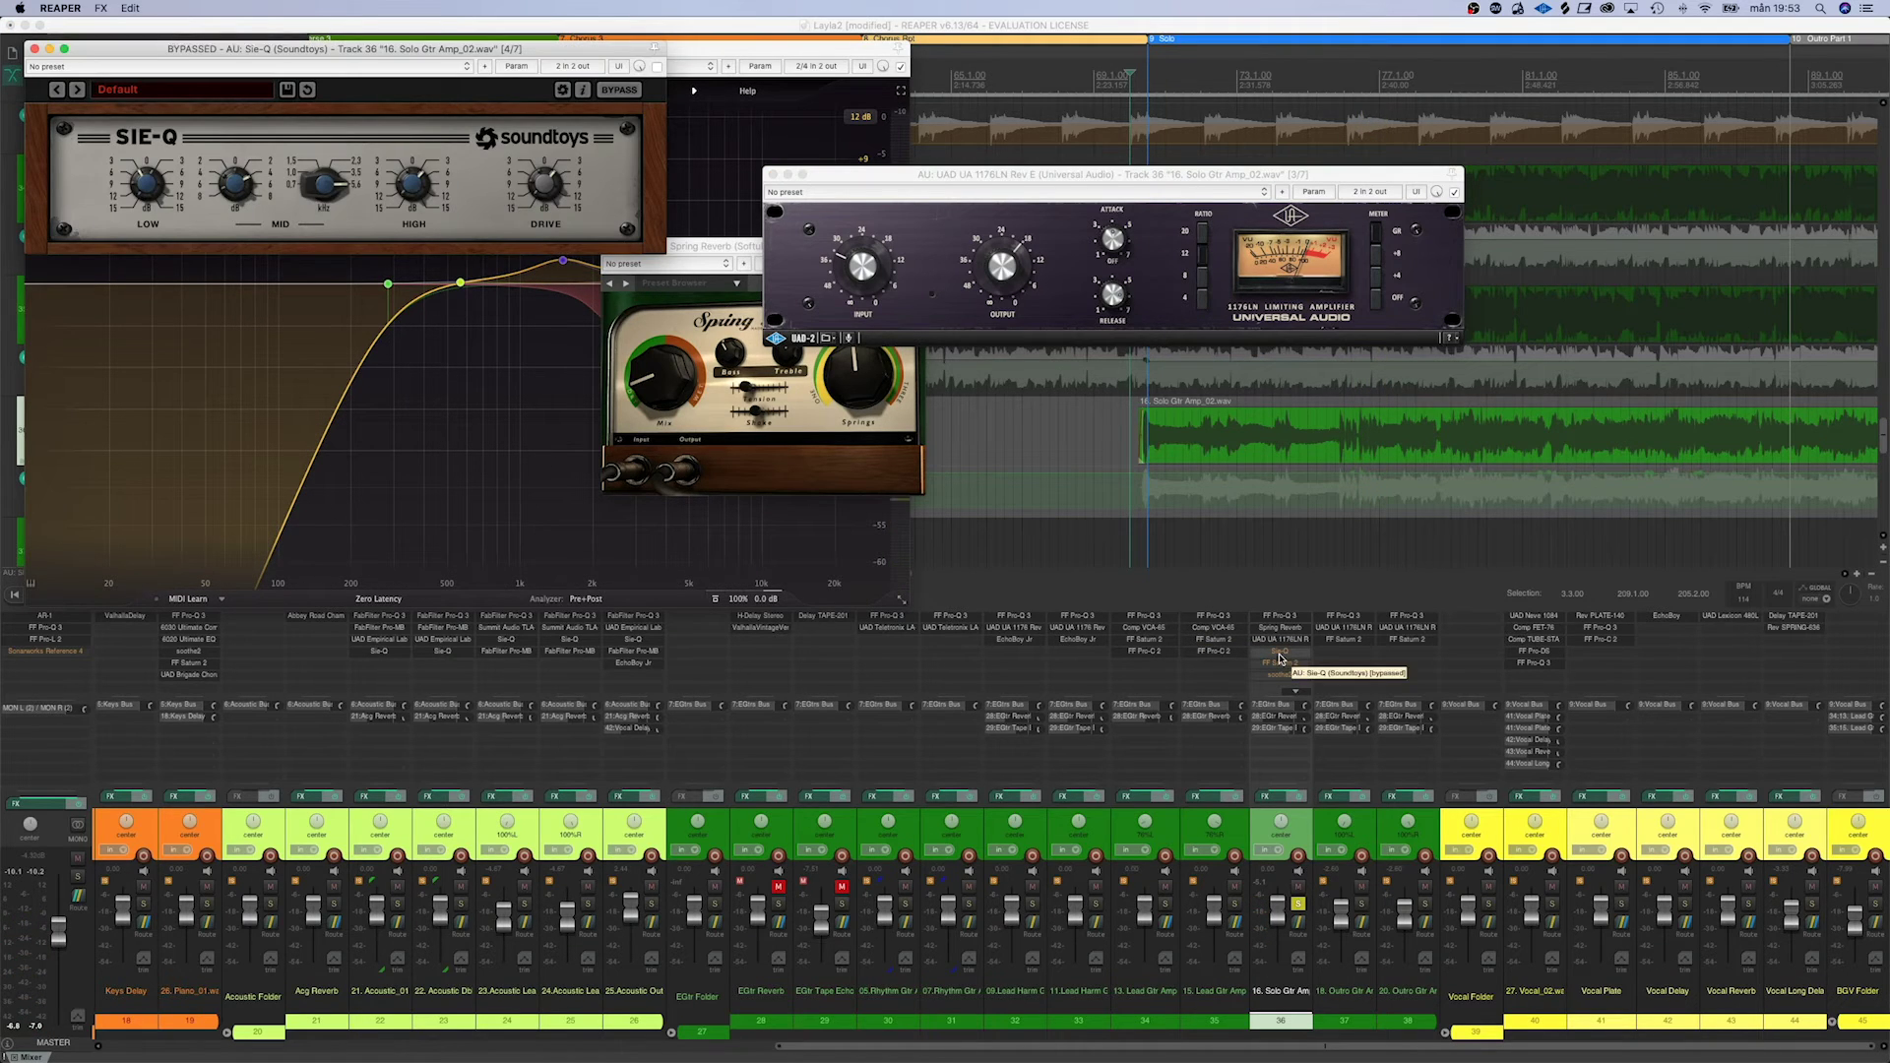
{"action": "left_click", "coordinate": [1279, 655], "text": "super"}
{"action": "key", "text": "space"}
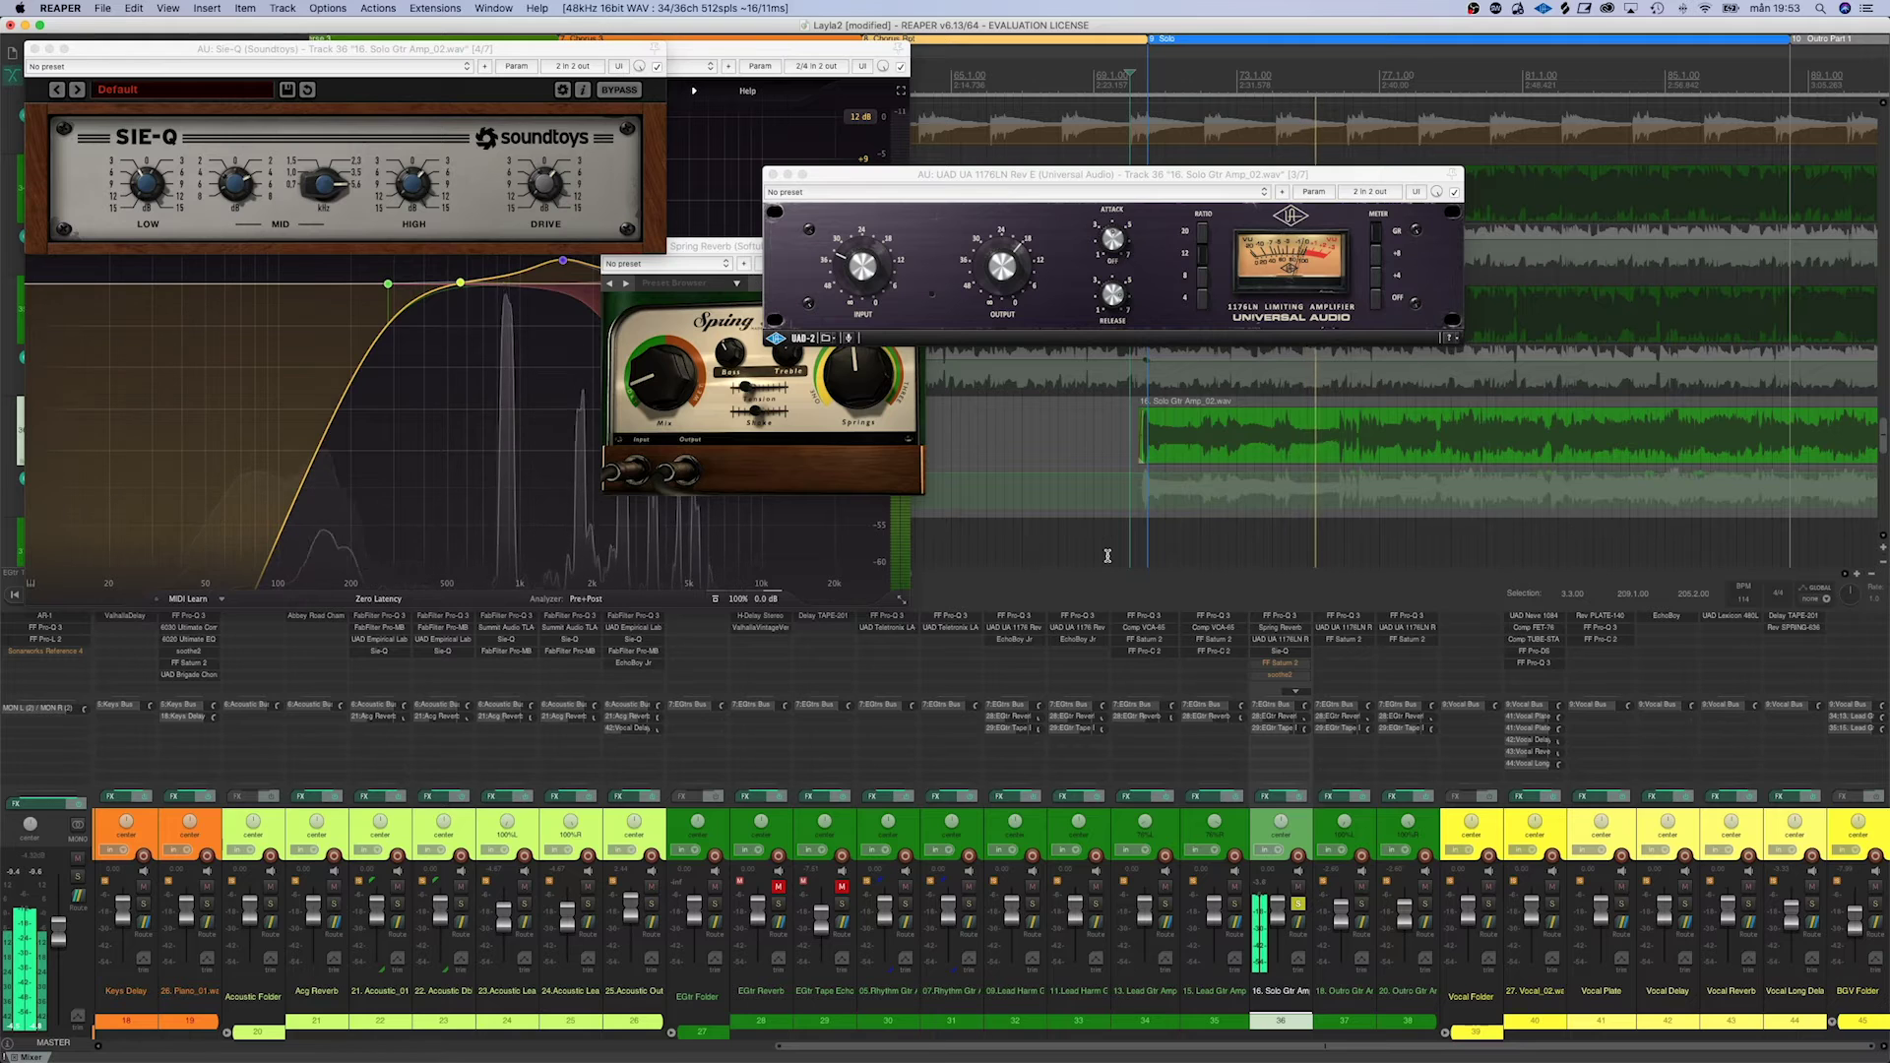
{"action": "left_click", "coordinate": [1296, 651], "text": "shift"}
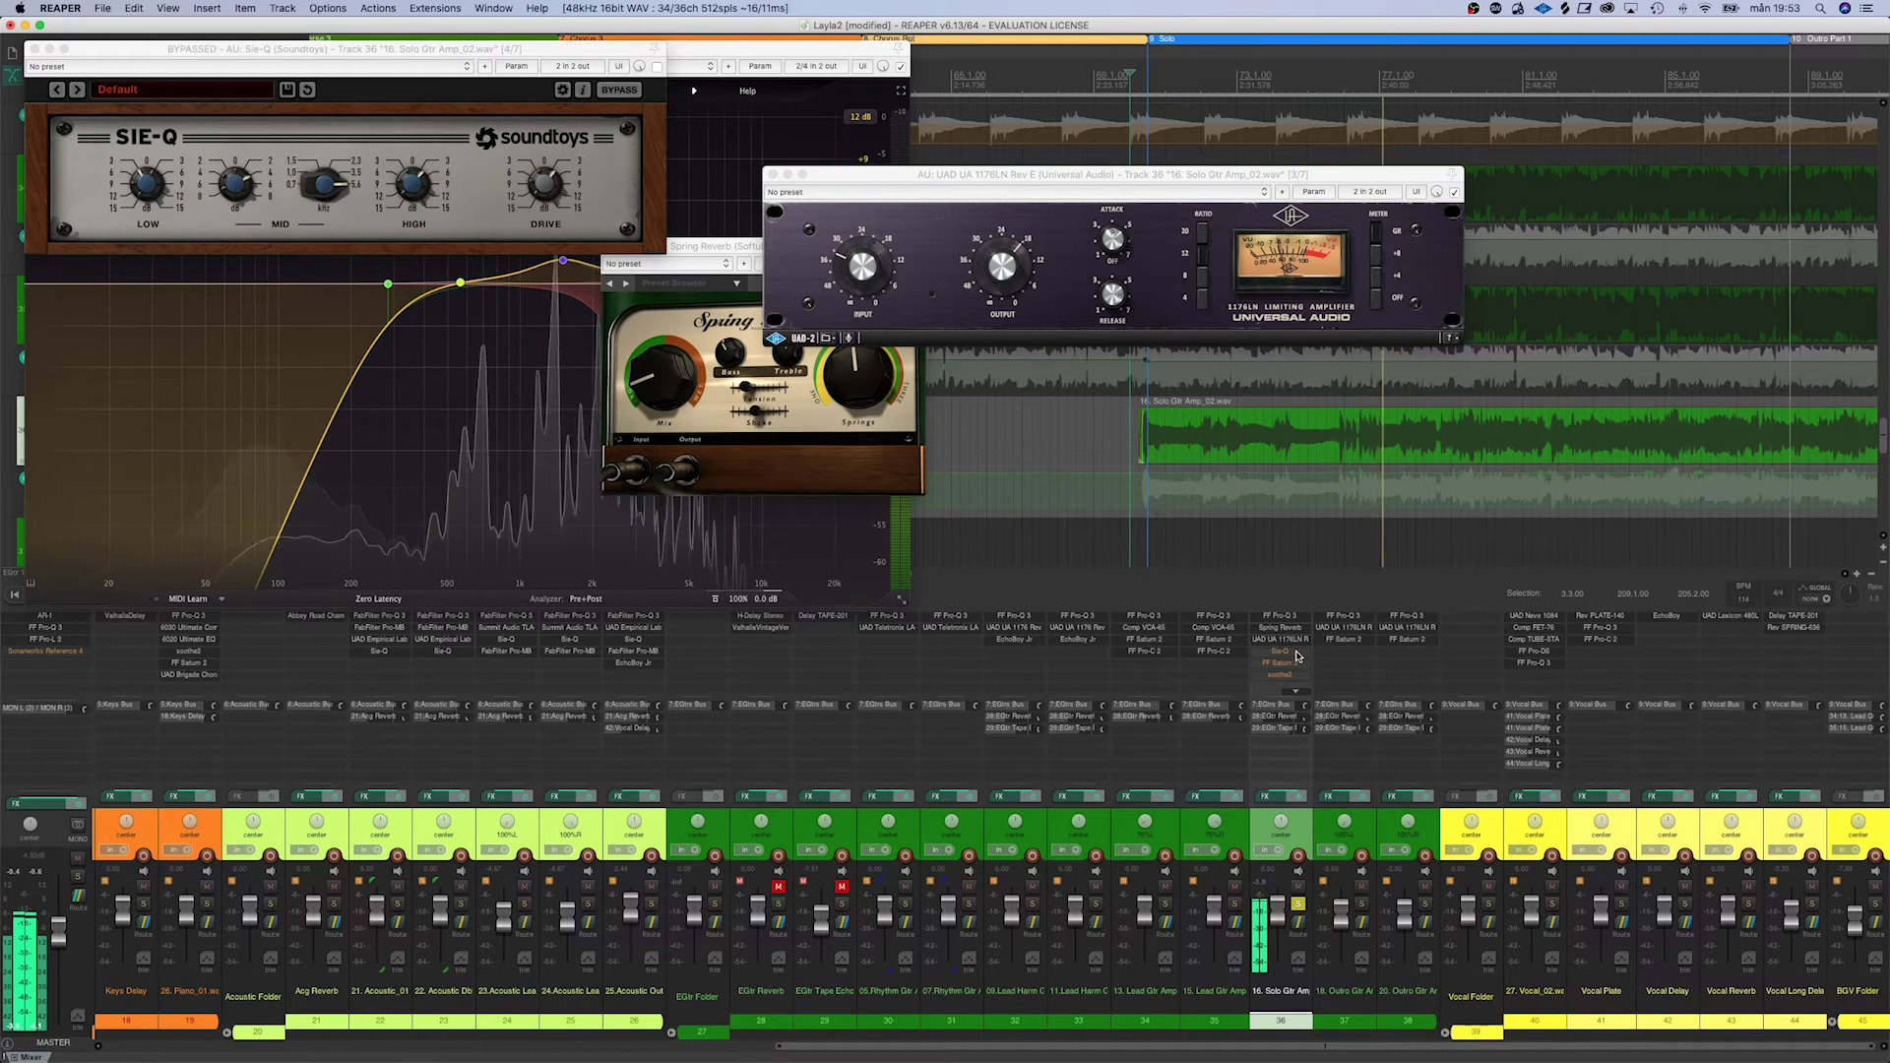
{"action": "left_click", "coordinate": [1295, 653], "text": "shift"}
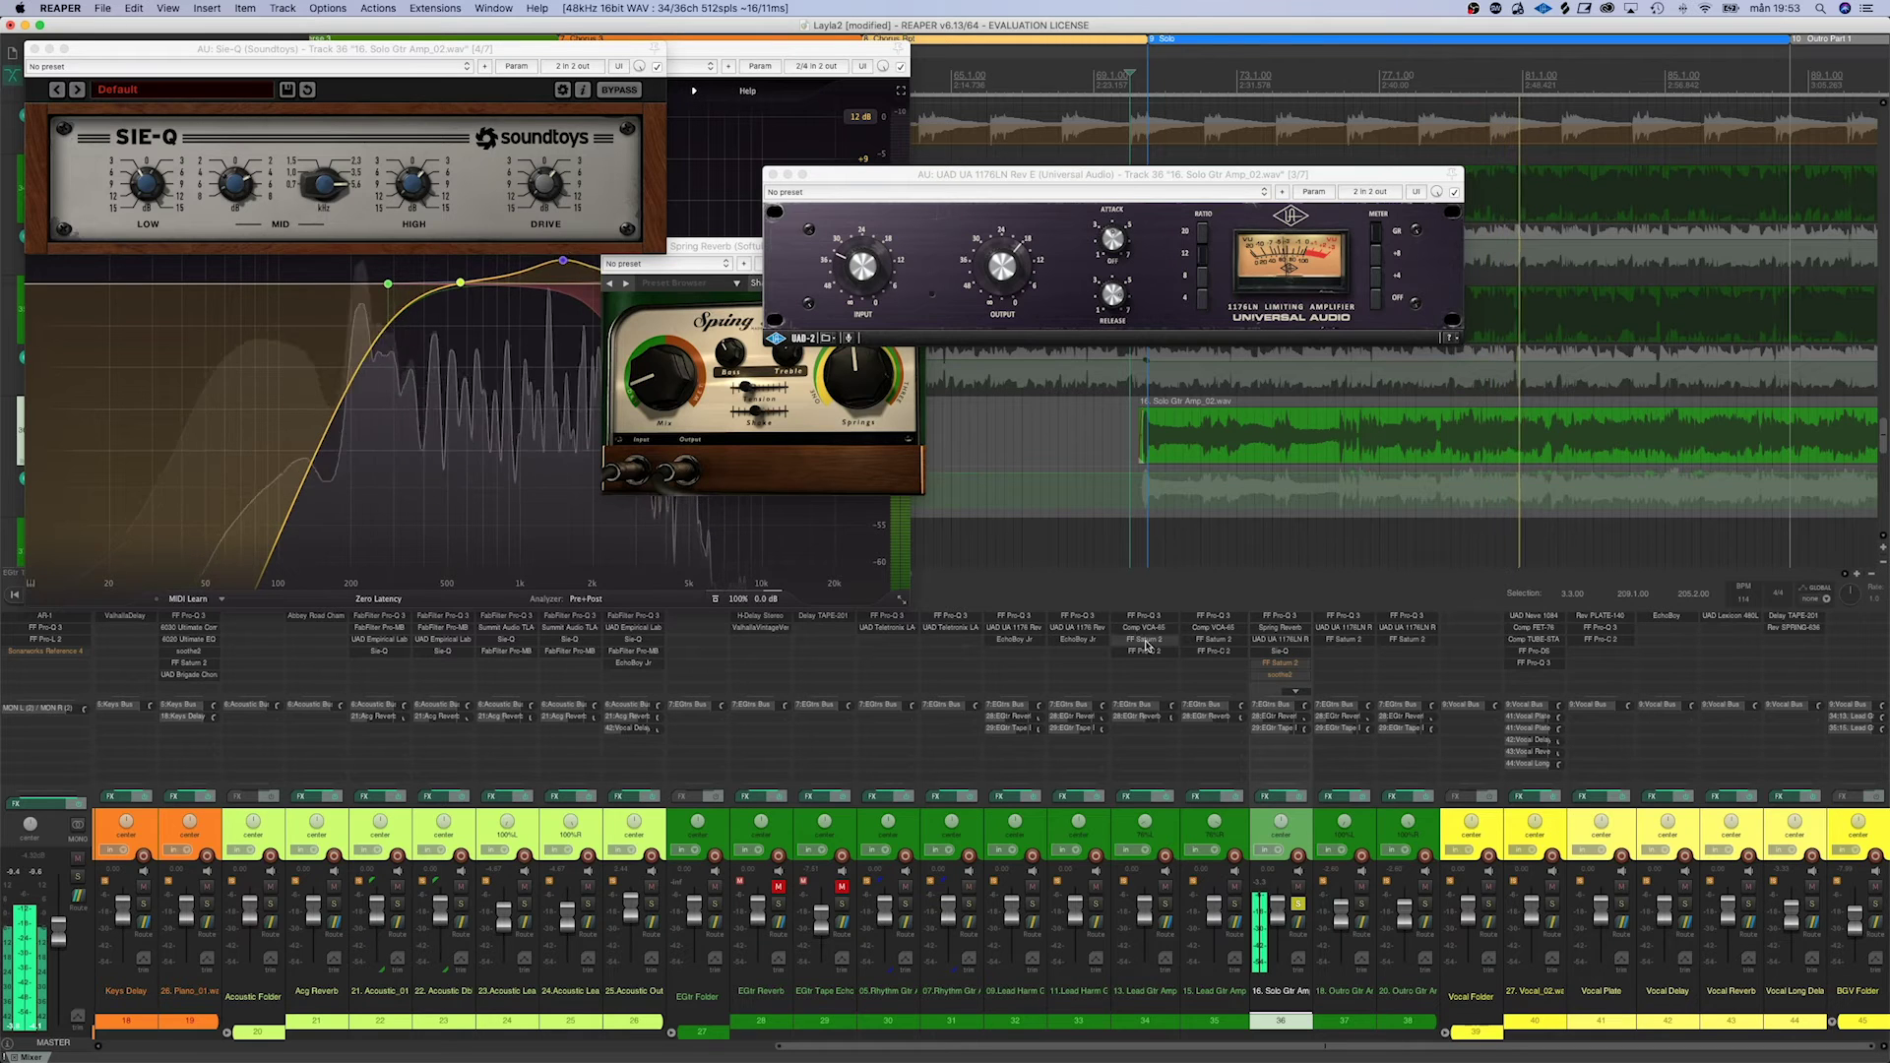
{"action": "key", "text": "space"}
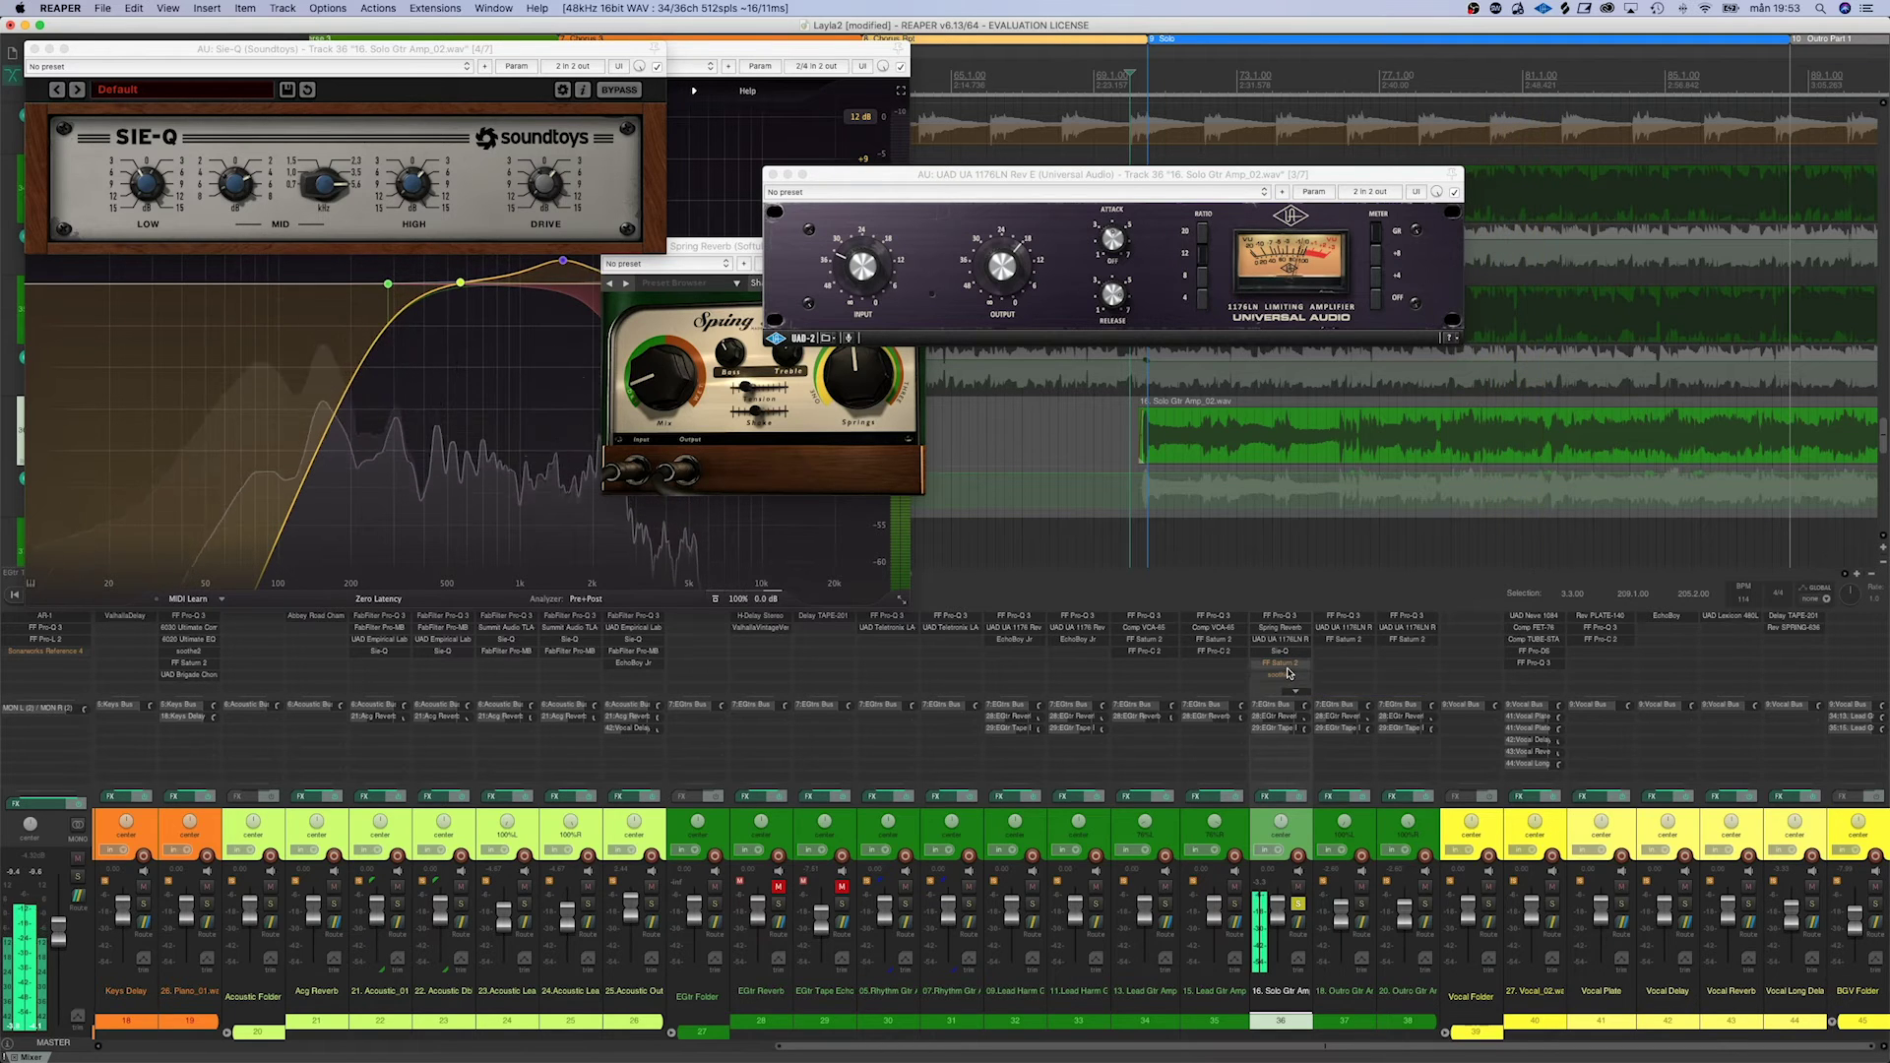
Open and enable Saturn 2 on the 16.Solo Gtr Amp track, and play the track
{"action": "left_click", "coordinate": [1285, 669]}
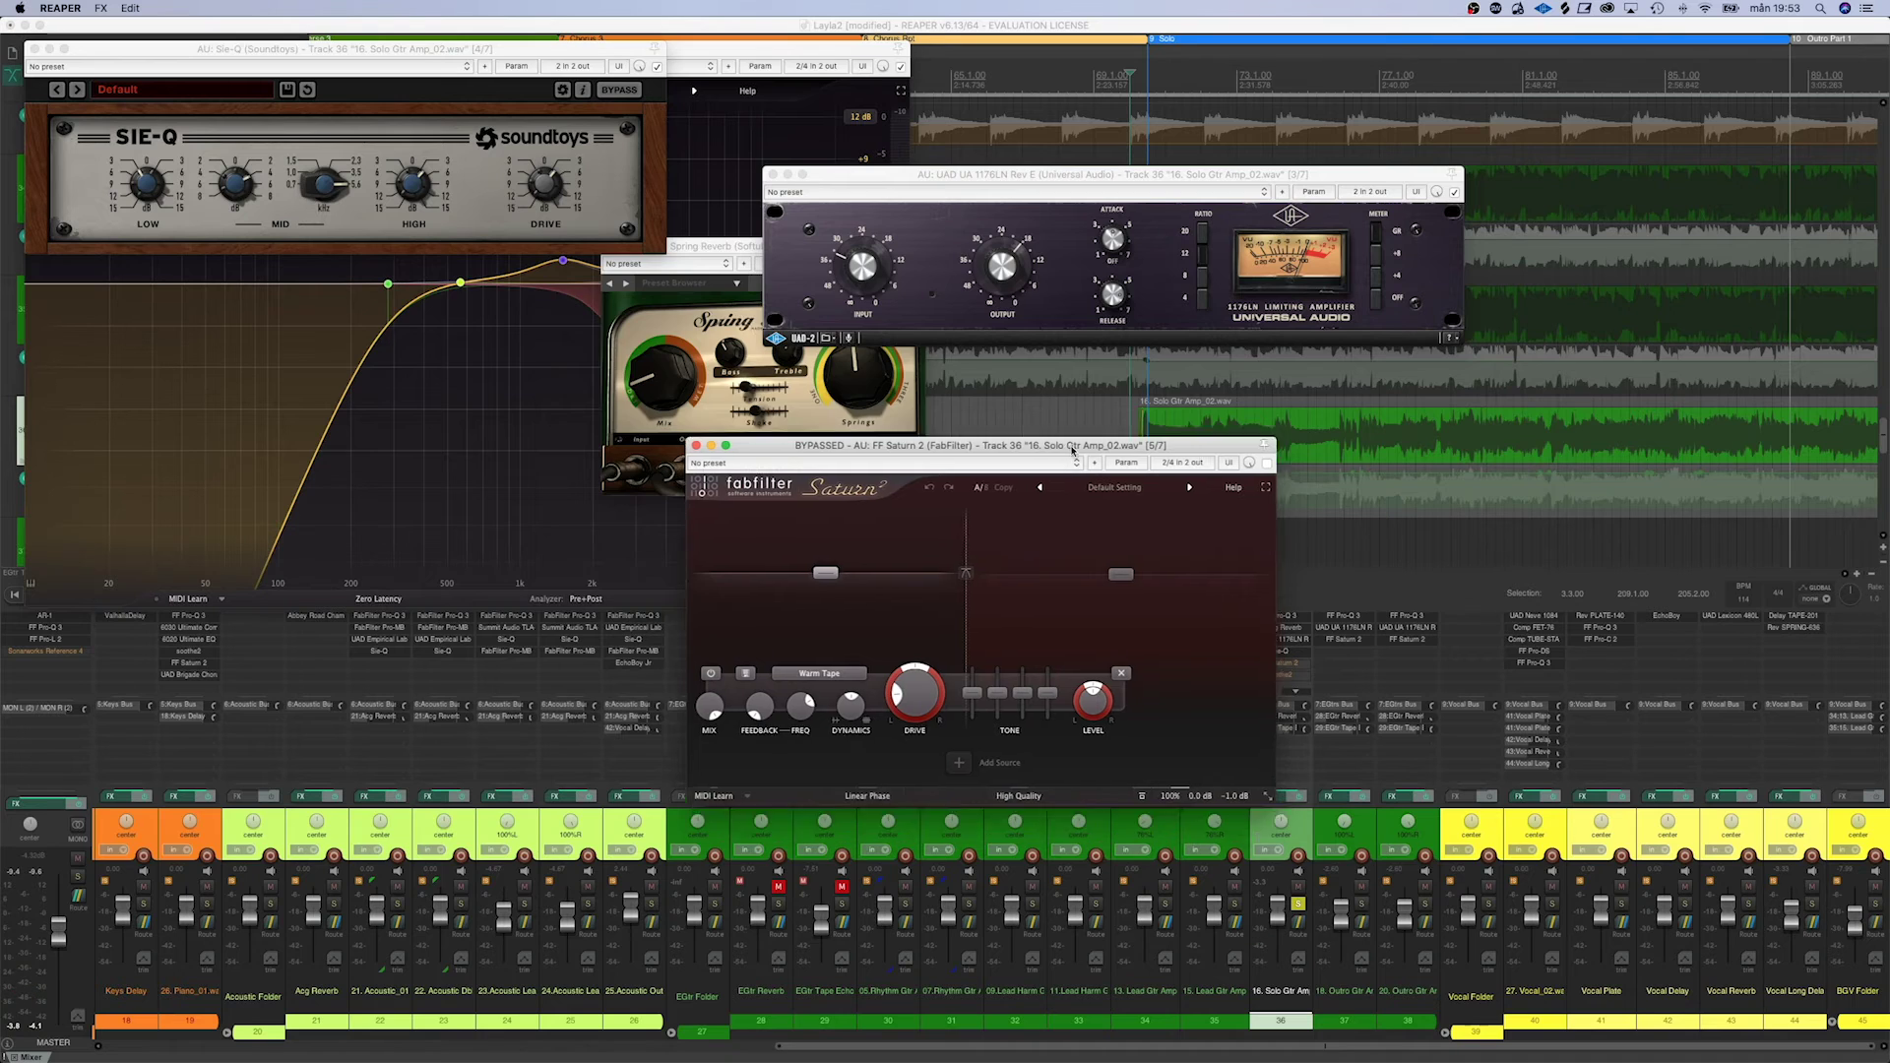
{"action": "left_click_drag", "start_coordinate": [1080, 460], "coordinate": [758, 192]}
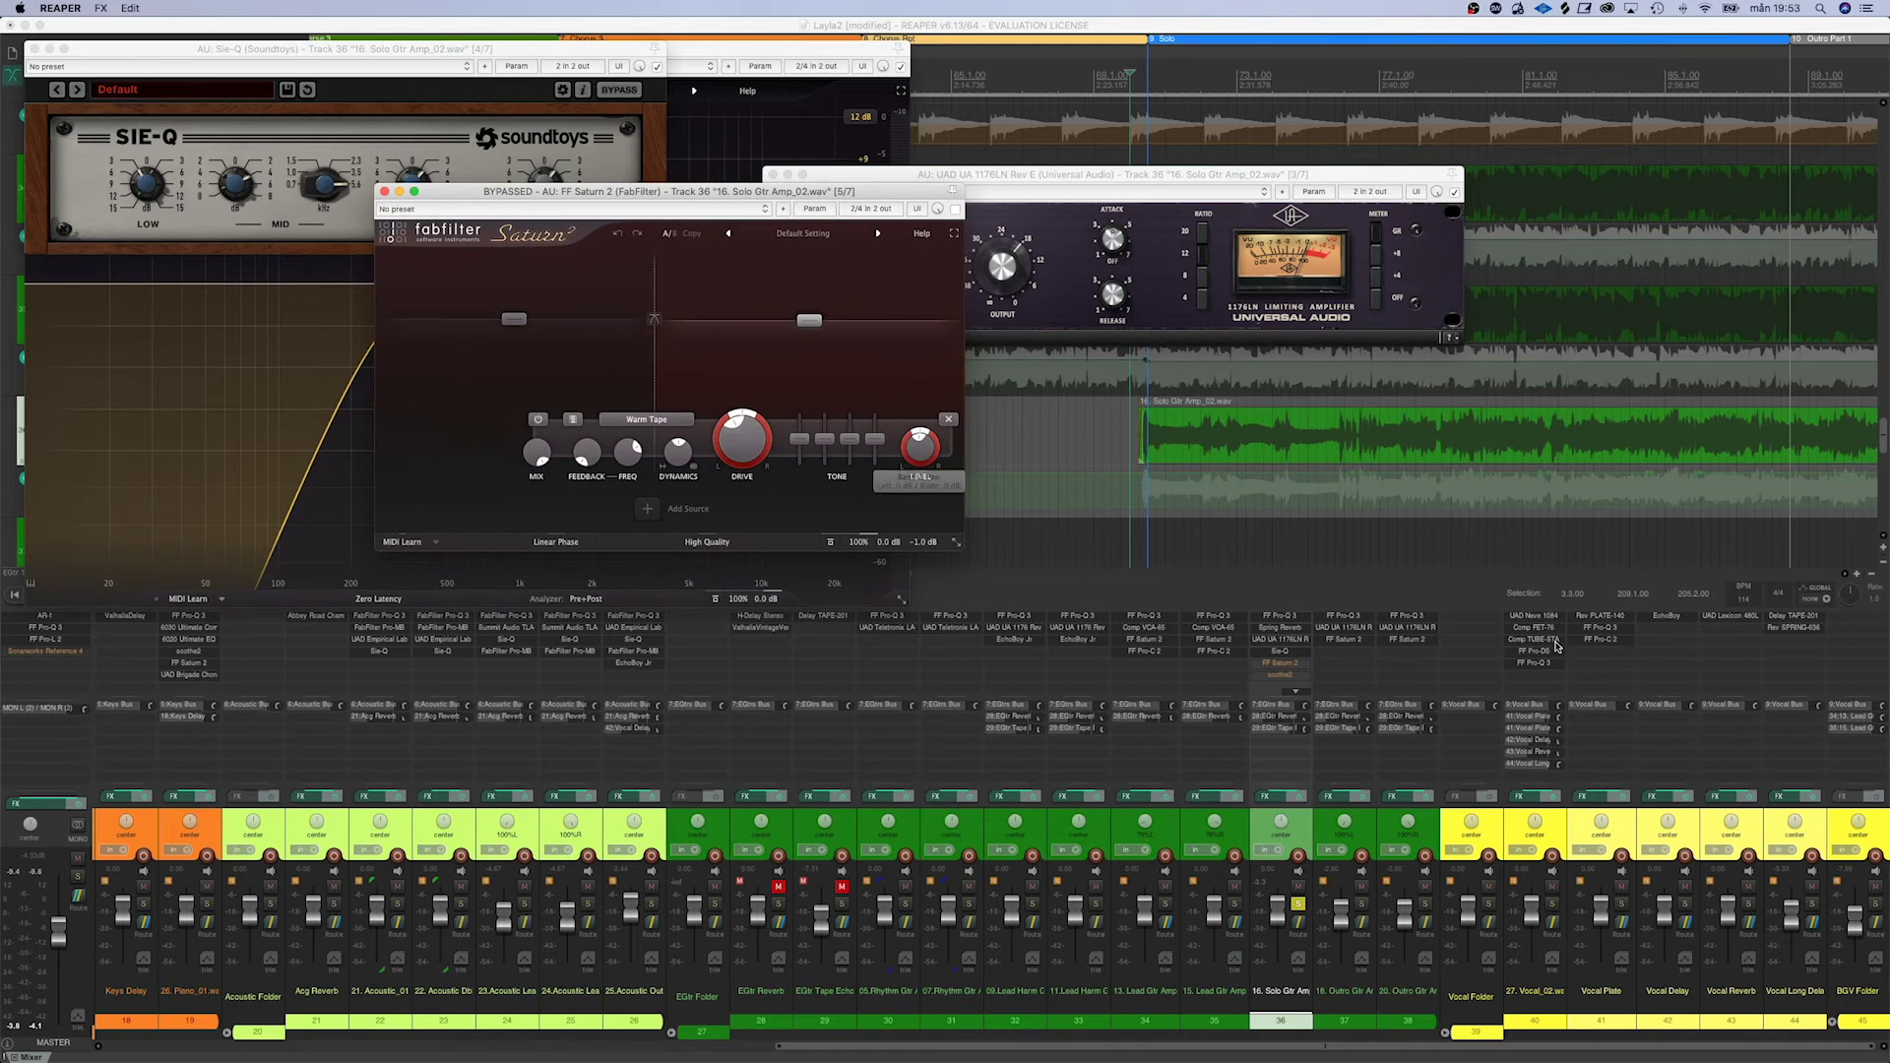
{"action": "left_click", "coordinate": [1287, 670], "text": "shift"}
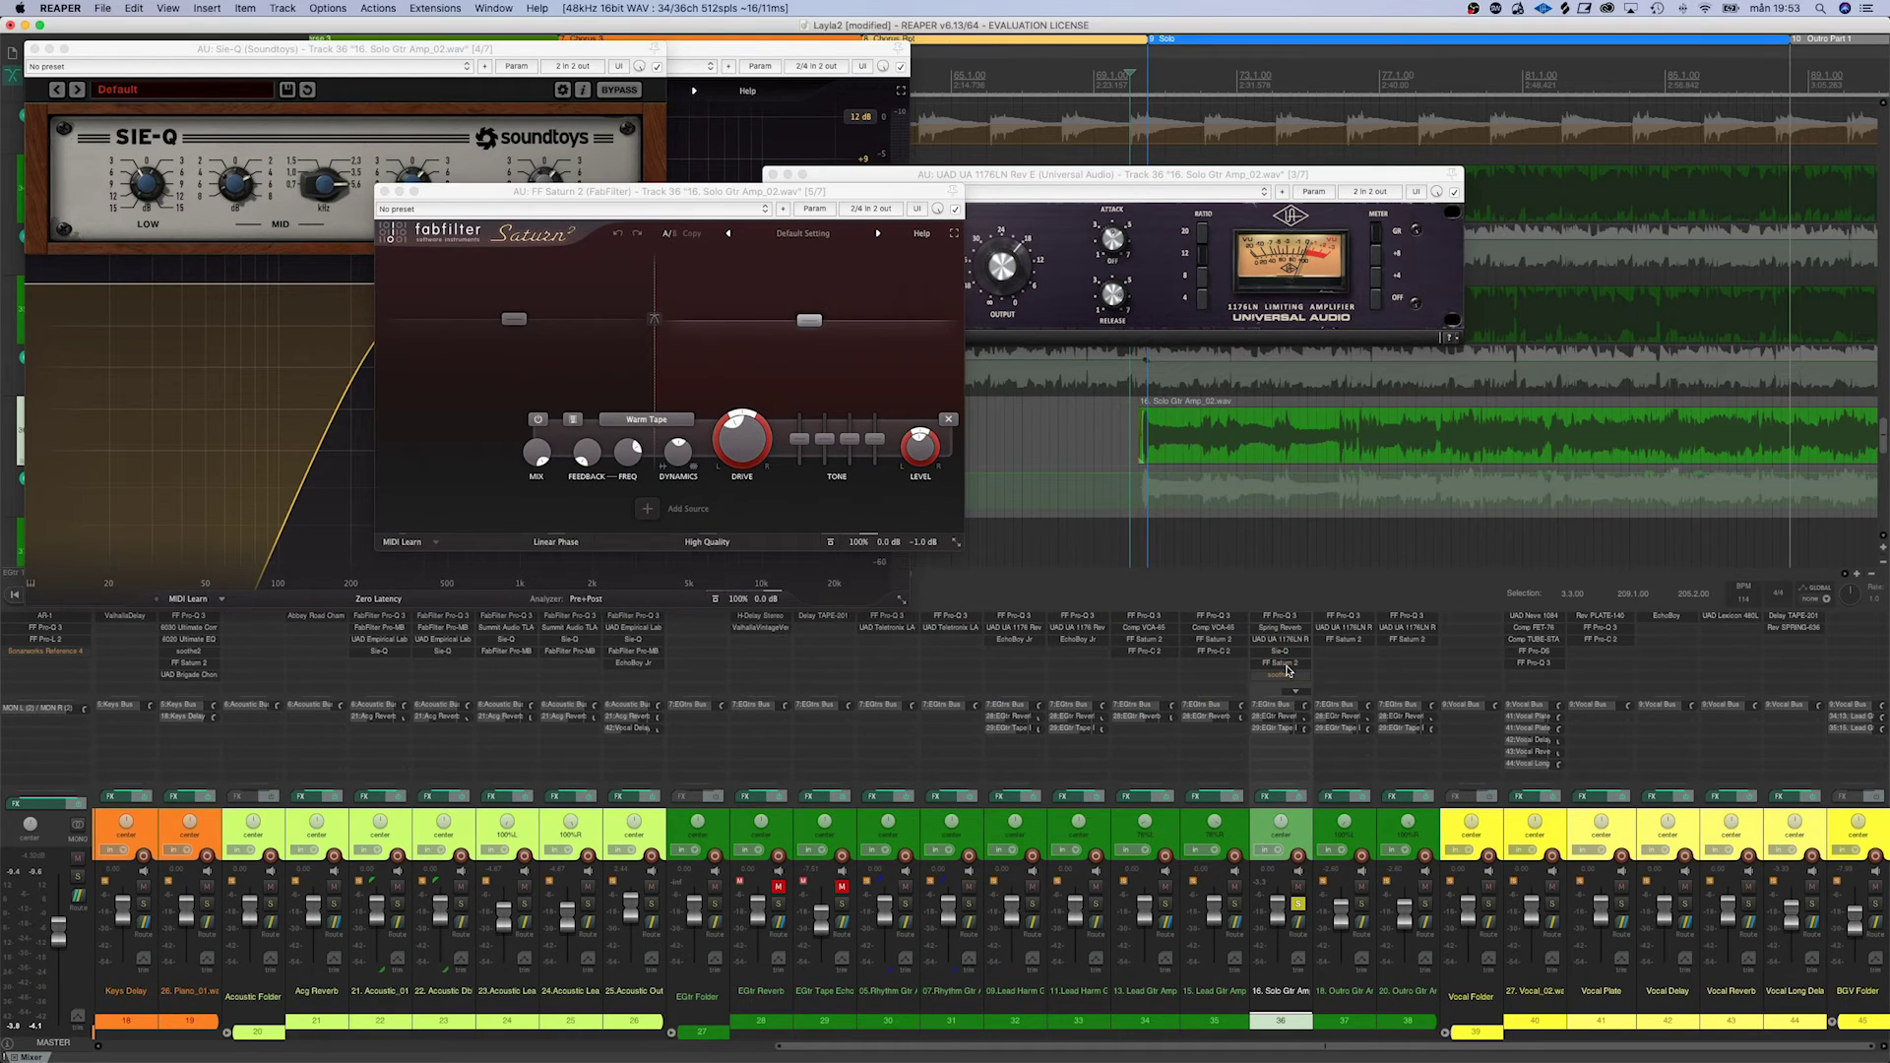
{"action": "key", "text": "space"}
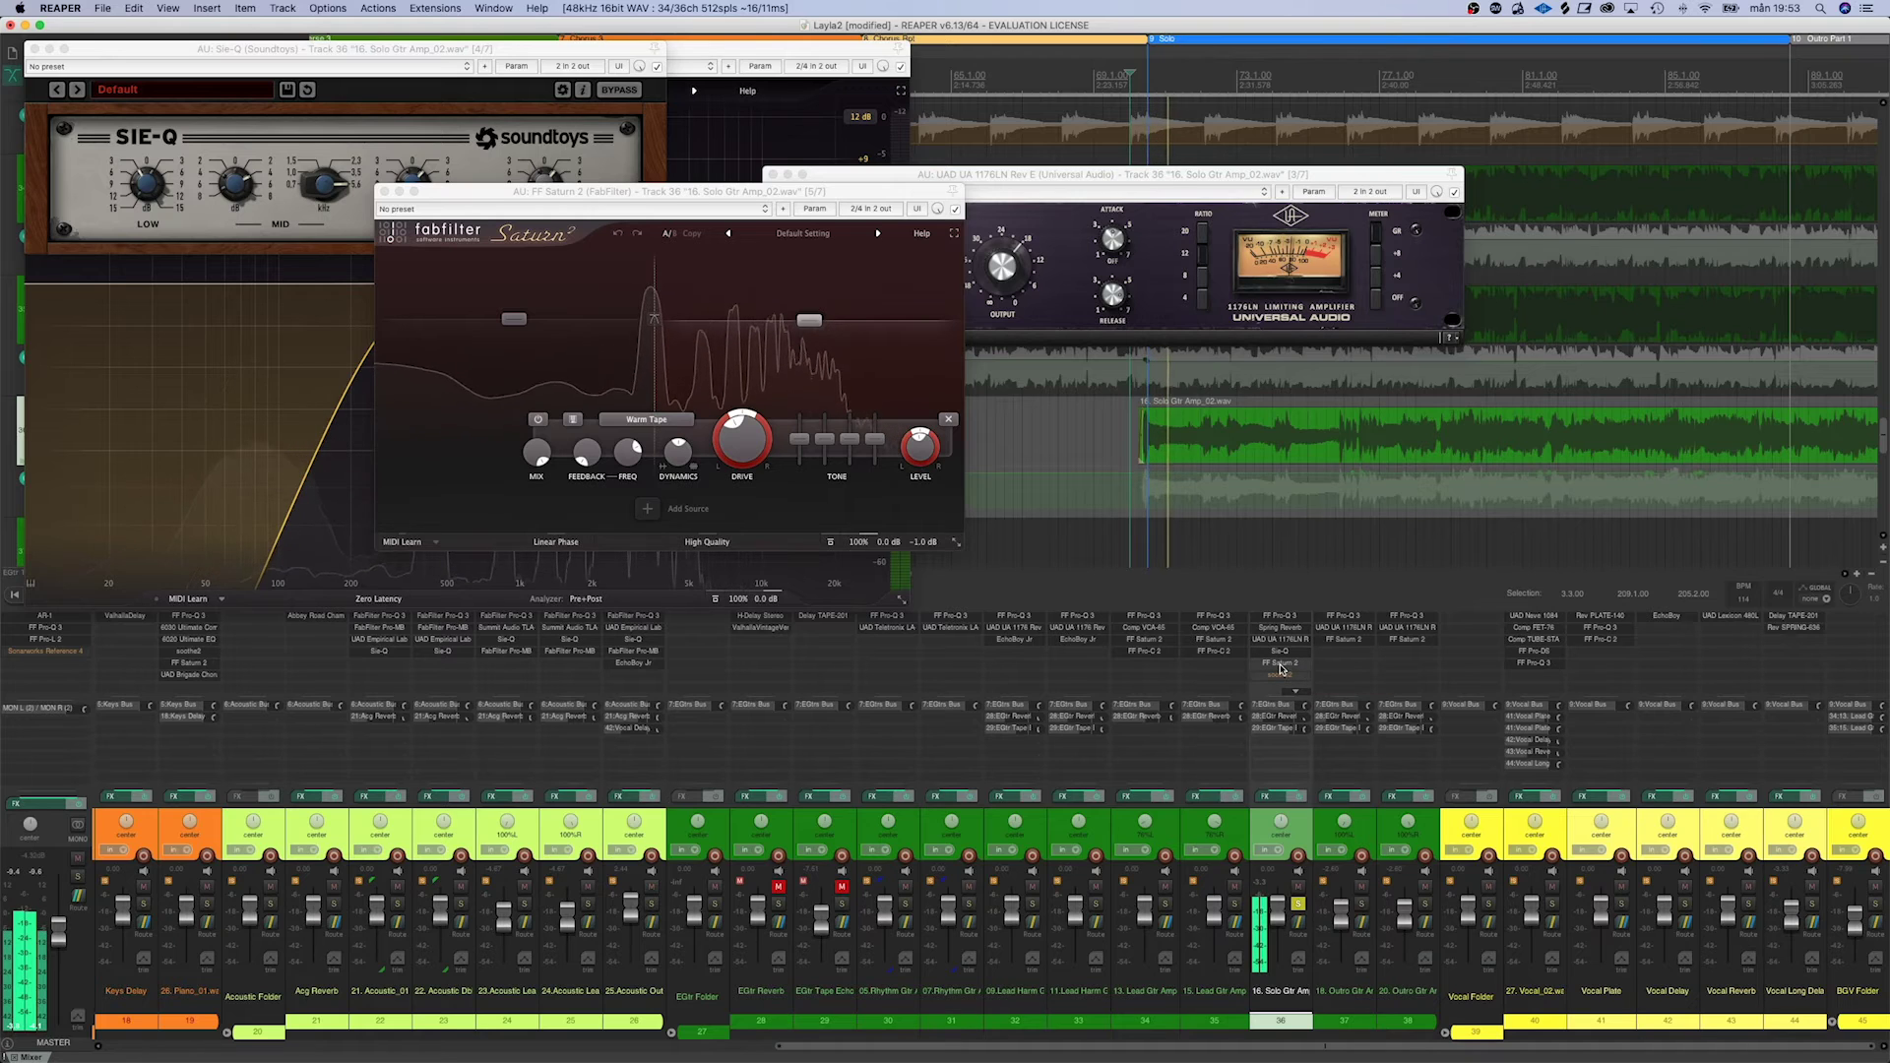
Compare the 16.Solo Gtr Amp track with Saturn 2 bypassed and enabled during playback, and stop playback
{"action": "left_click", "coordinate": [1282, 667], "text": "shift"}
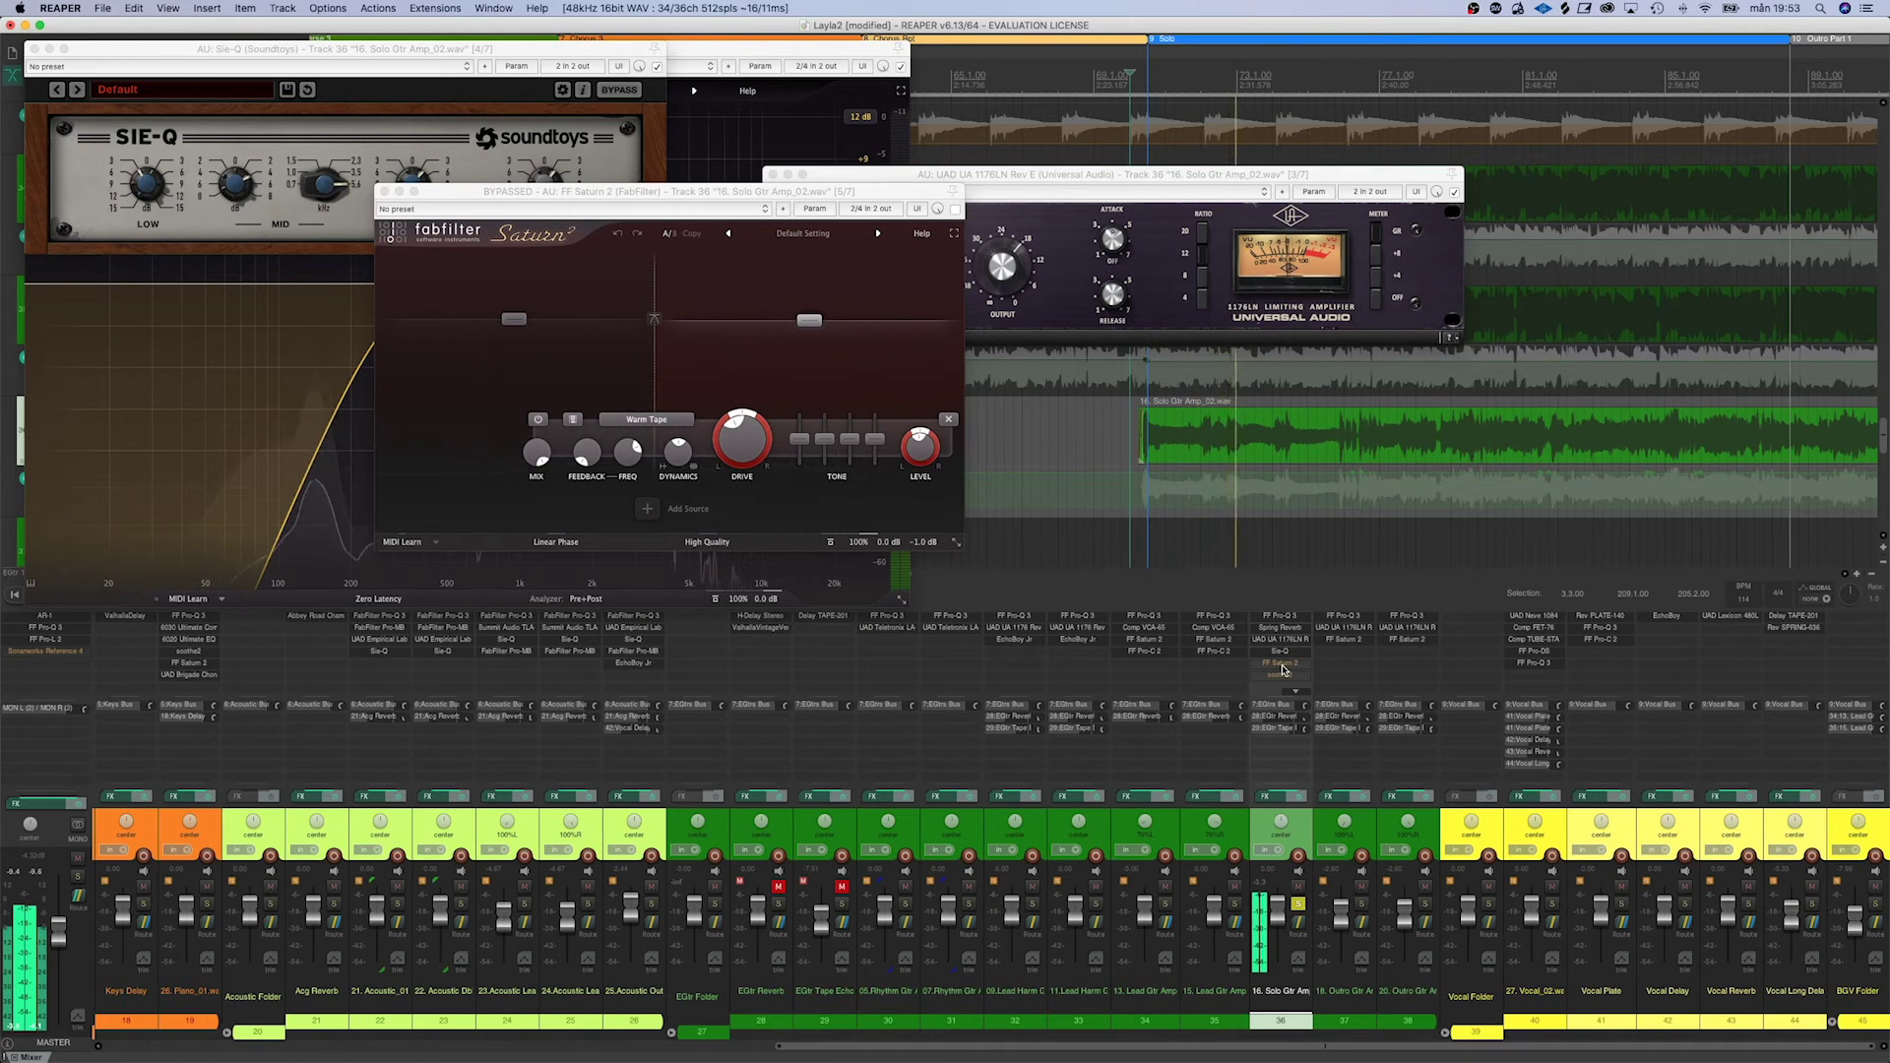
{"action": "left_click", "coordinate": [1282, 667], "text": "shift"}
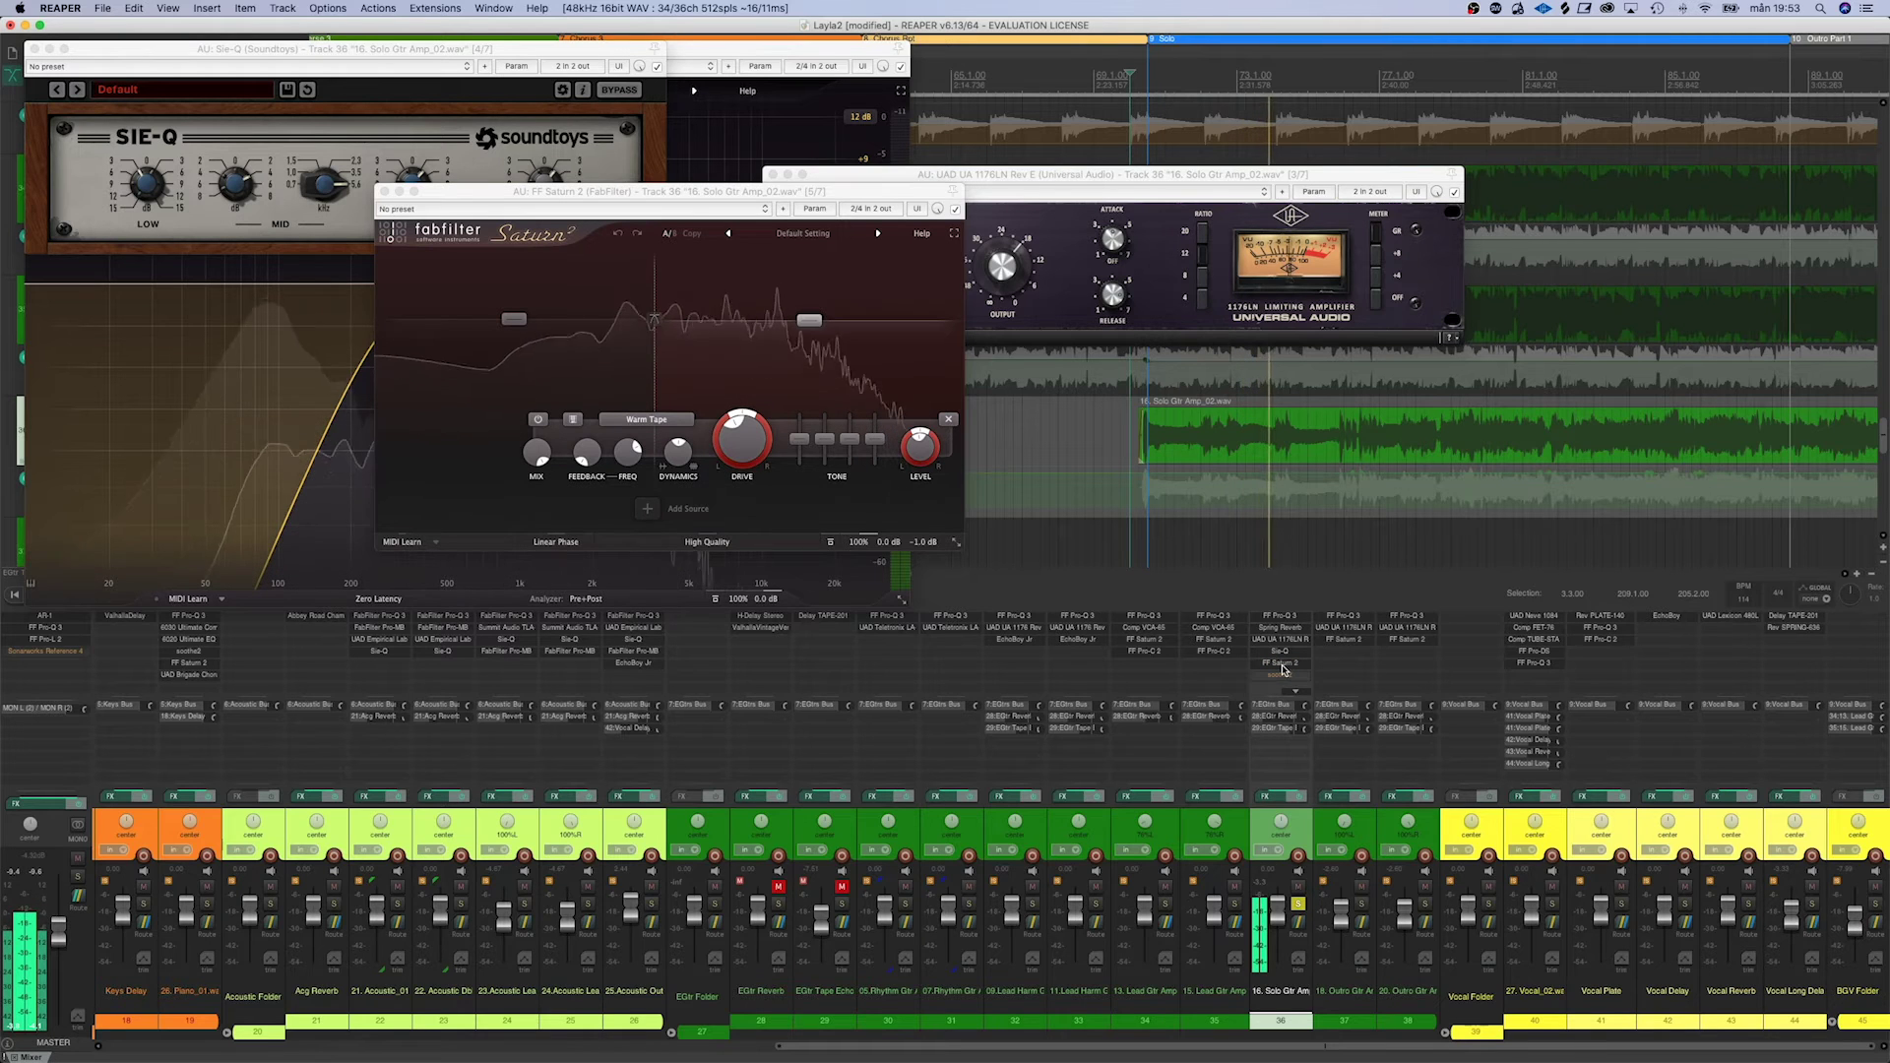
{"action": "left_click", "coordinate": [1282, 667], "text": "shift"}
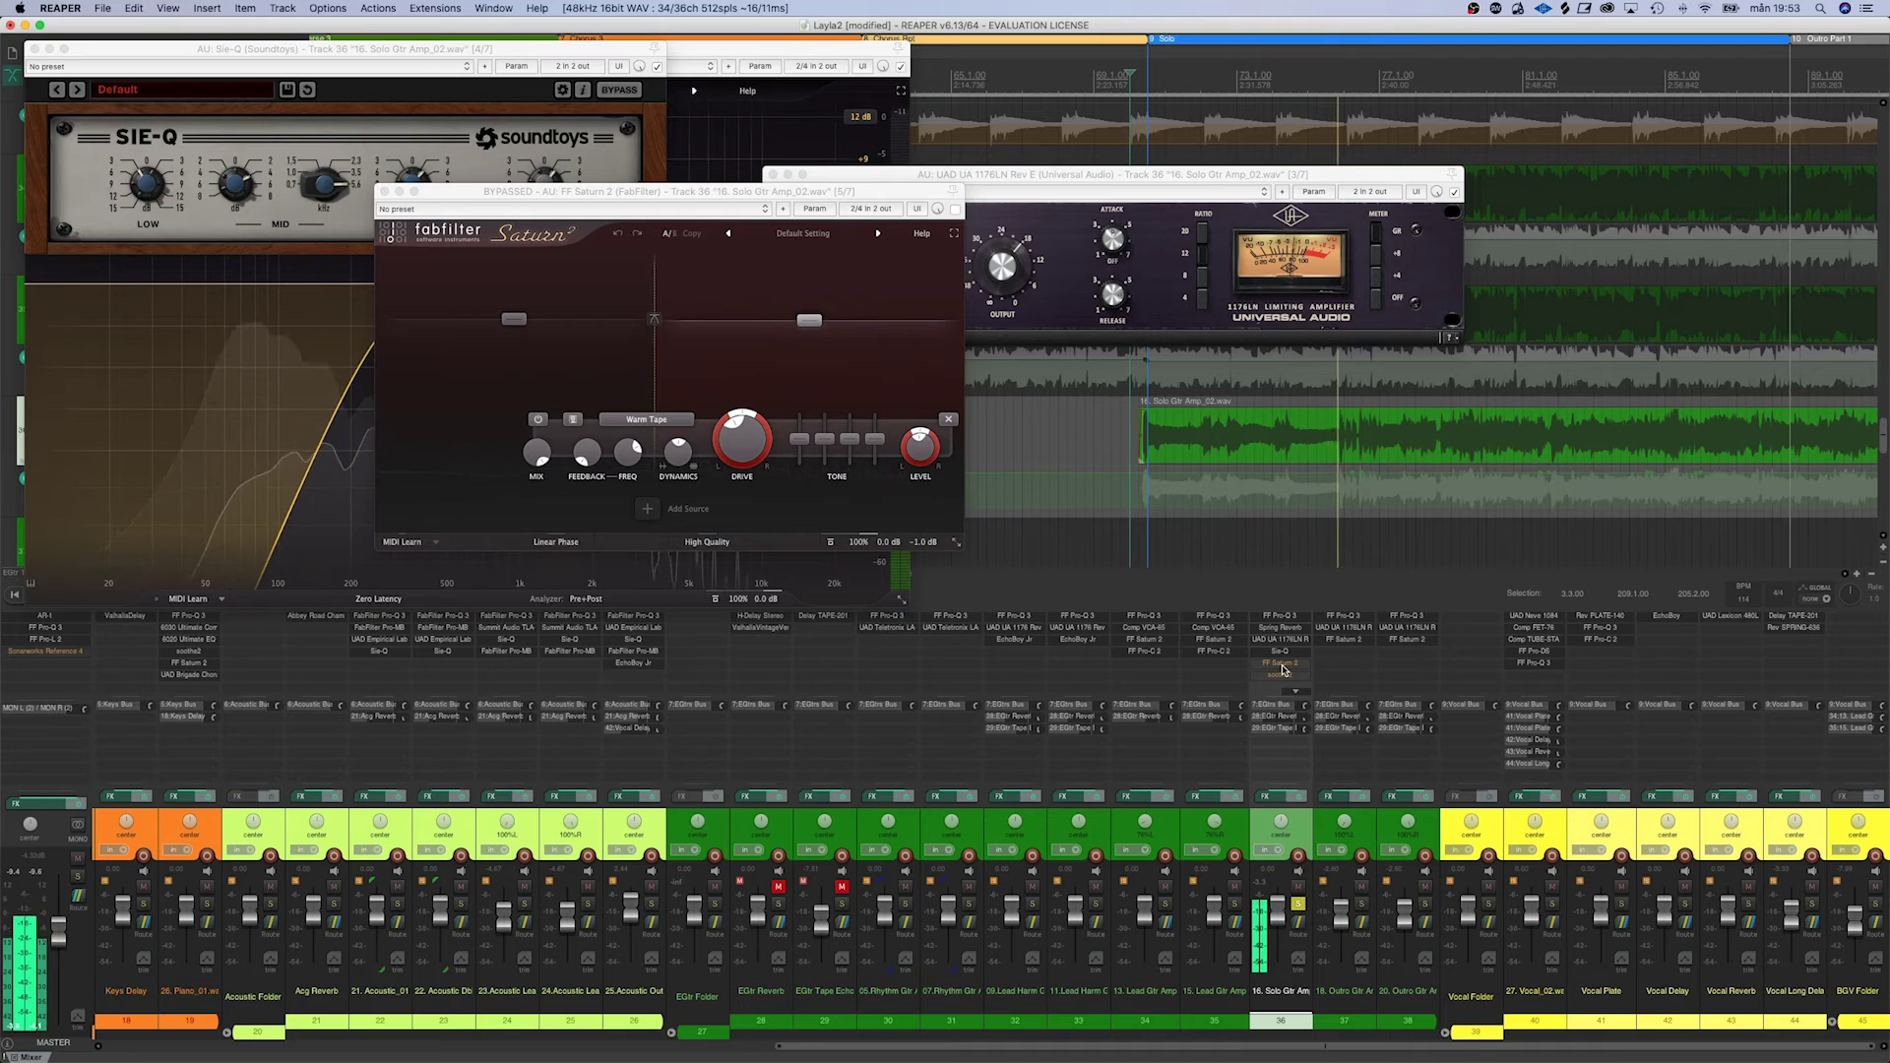
{"action": "left_click", "coordinate": [1281, 668], "text": "shift"}
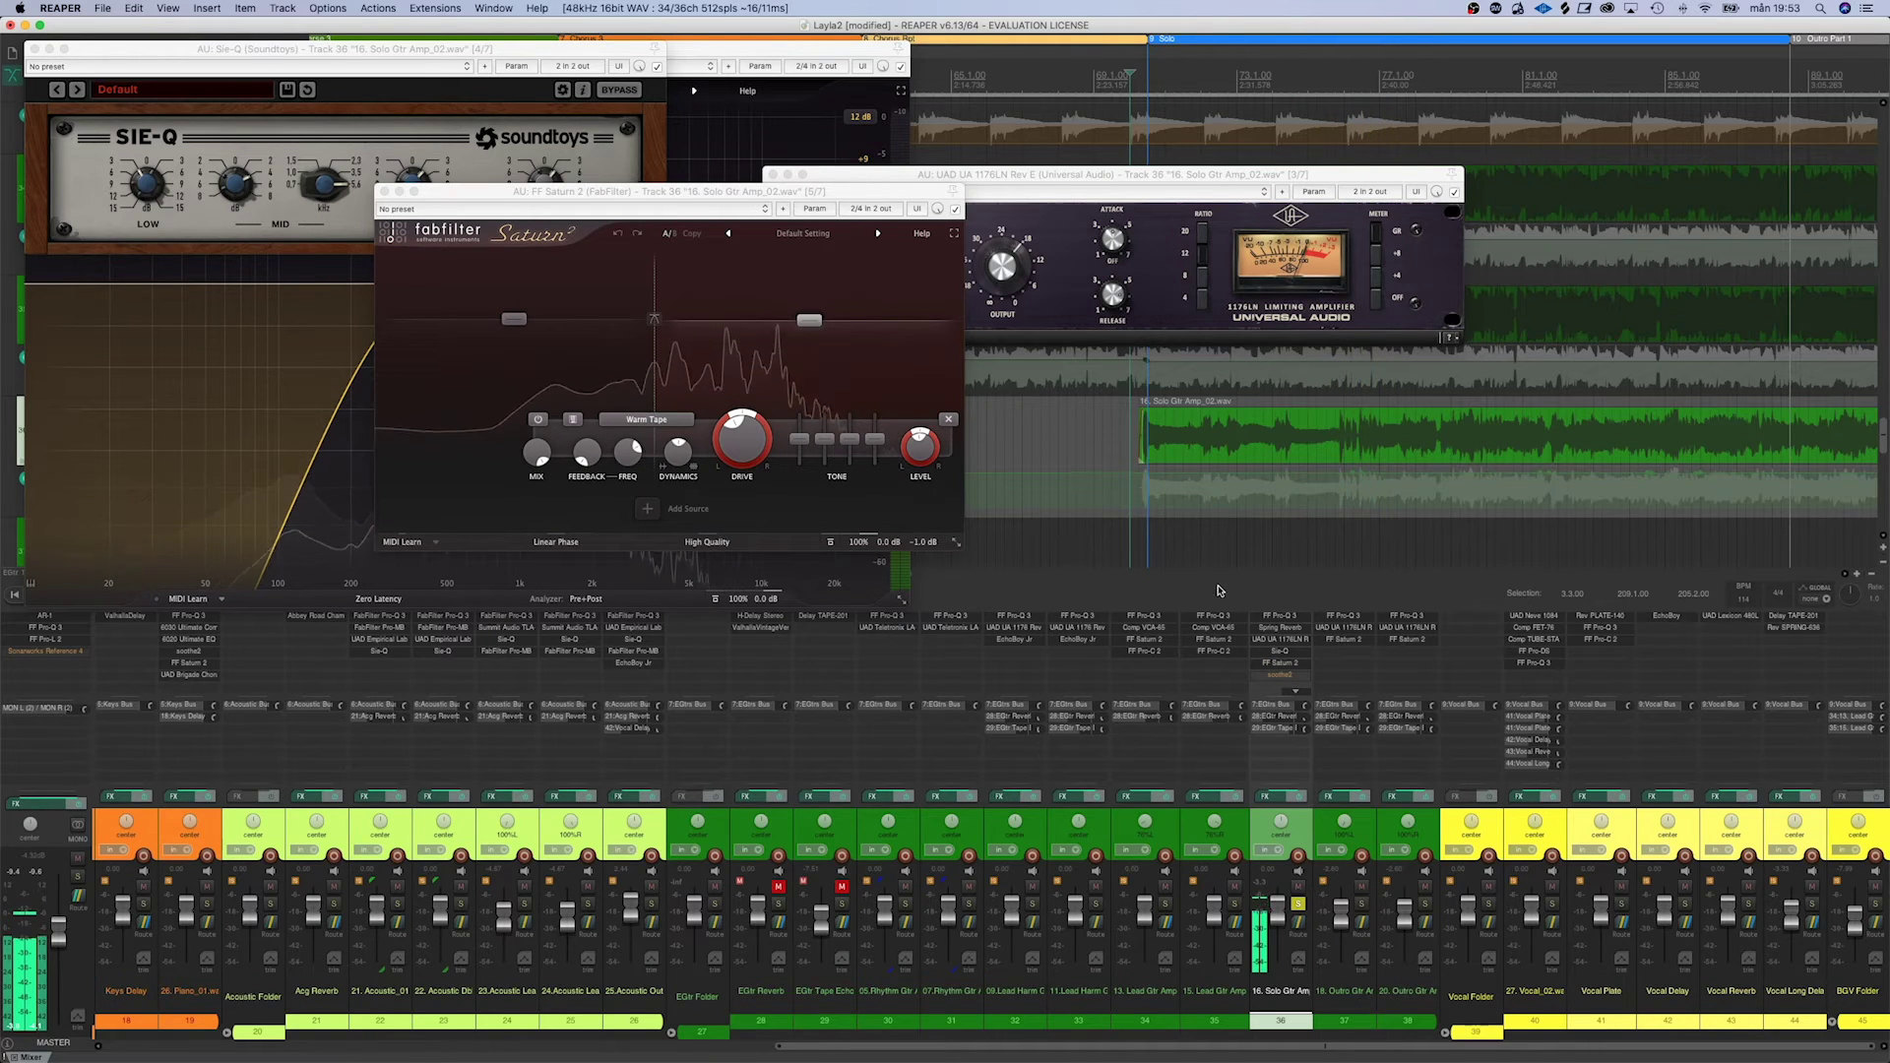
{"action": "key", "text": "space"}
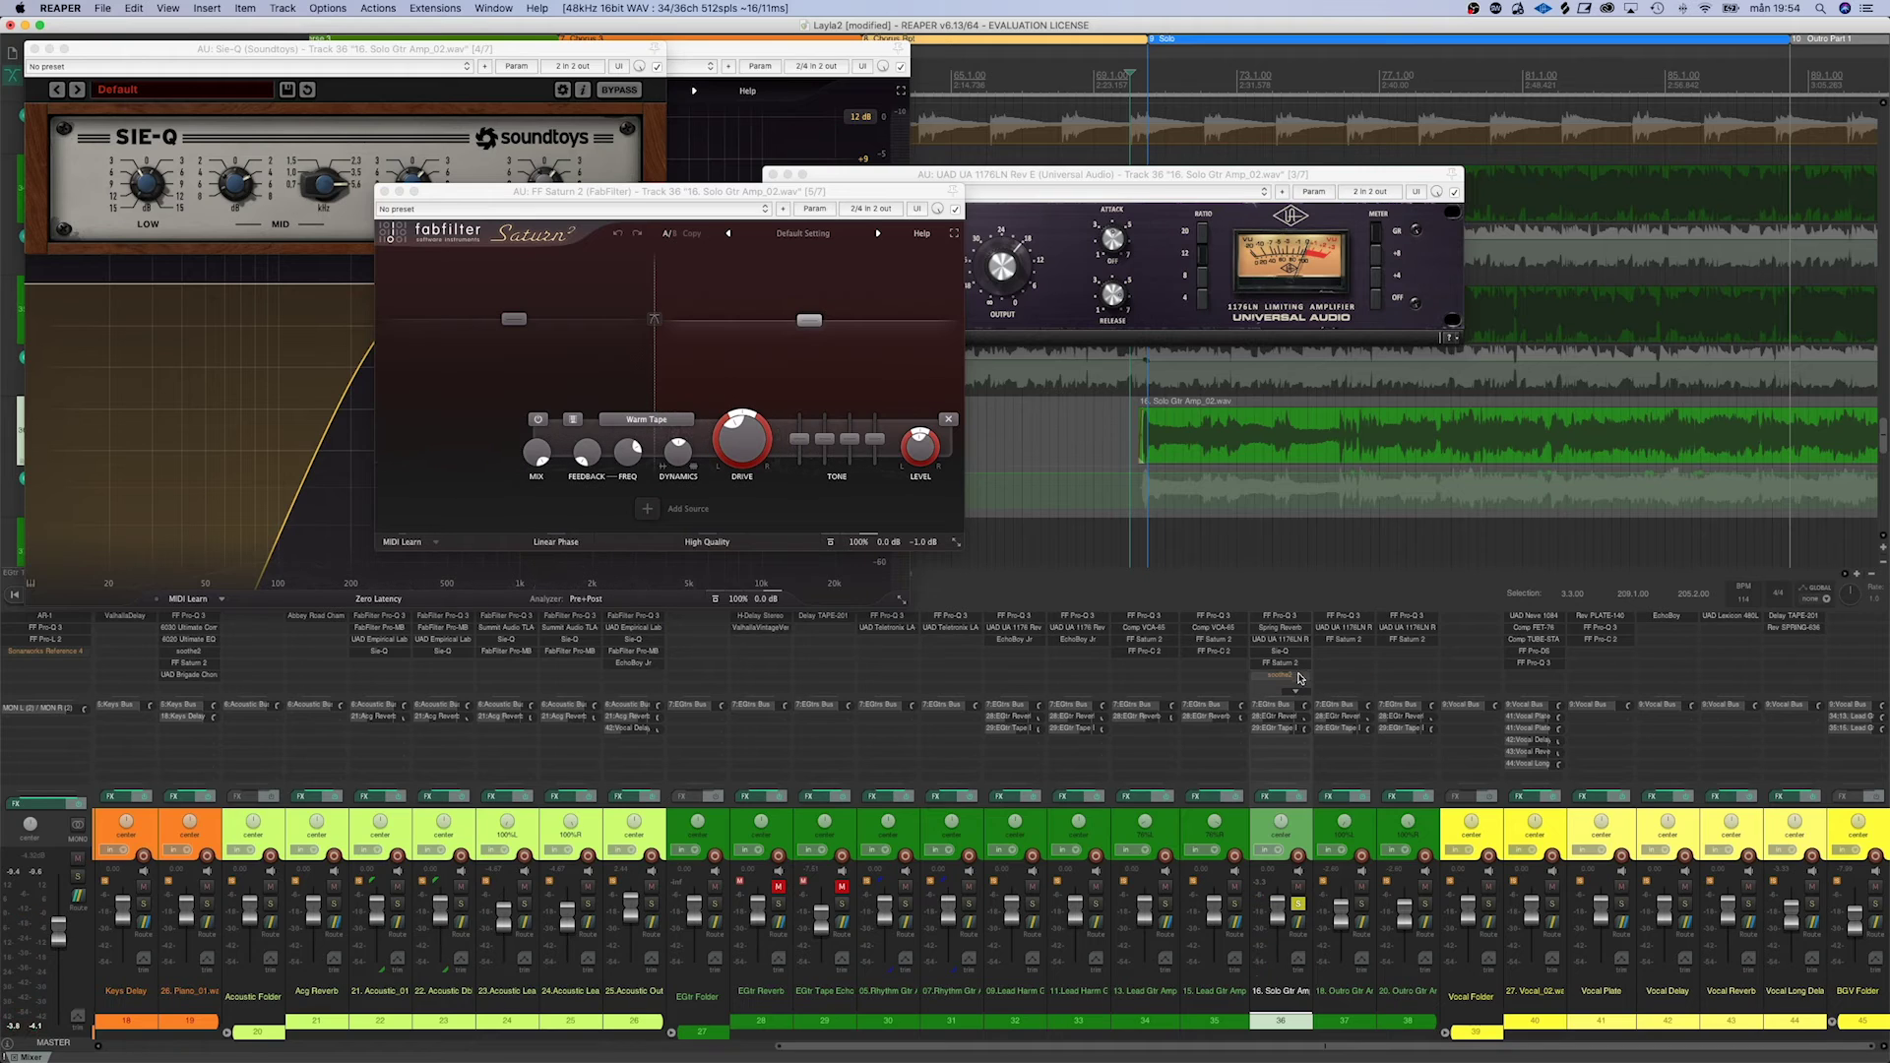
Enable ValhallaRoom on the 16.Solo Gtr Amp track and set its mix to 13.4 % during playback
{"action": "scroll", "coordinate": [1295, 676], "scroll_direction": "down", "scroll_amount": 2}
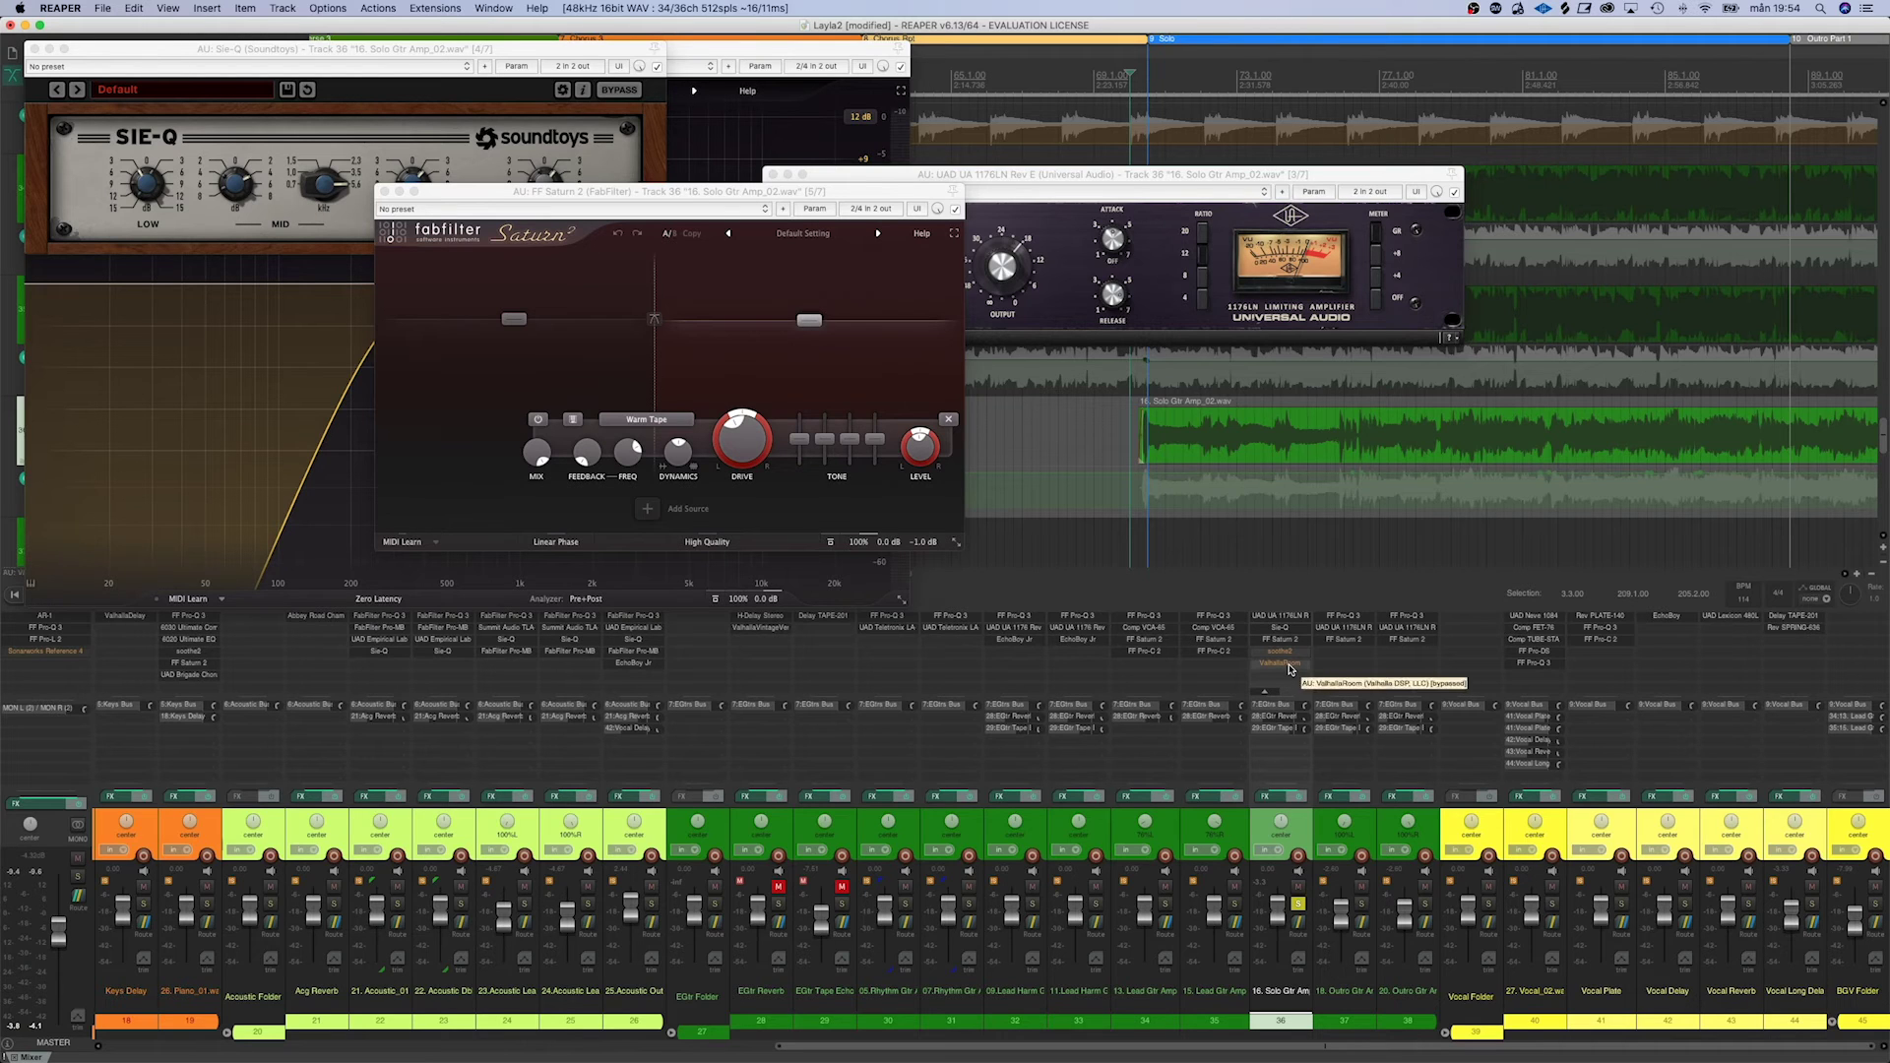
{"action": "key", "text": "space"}
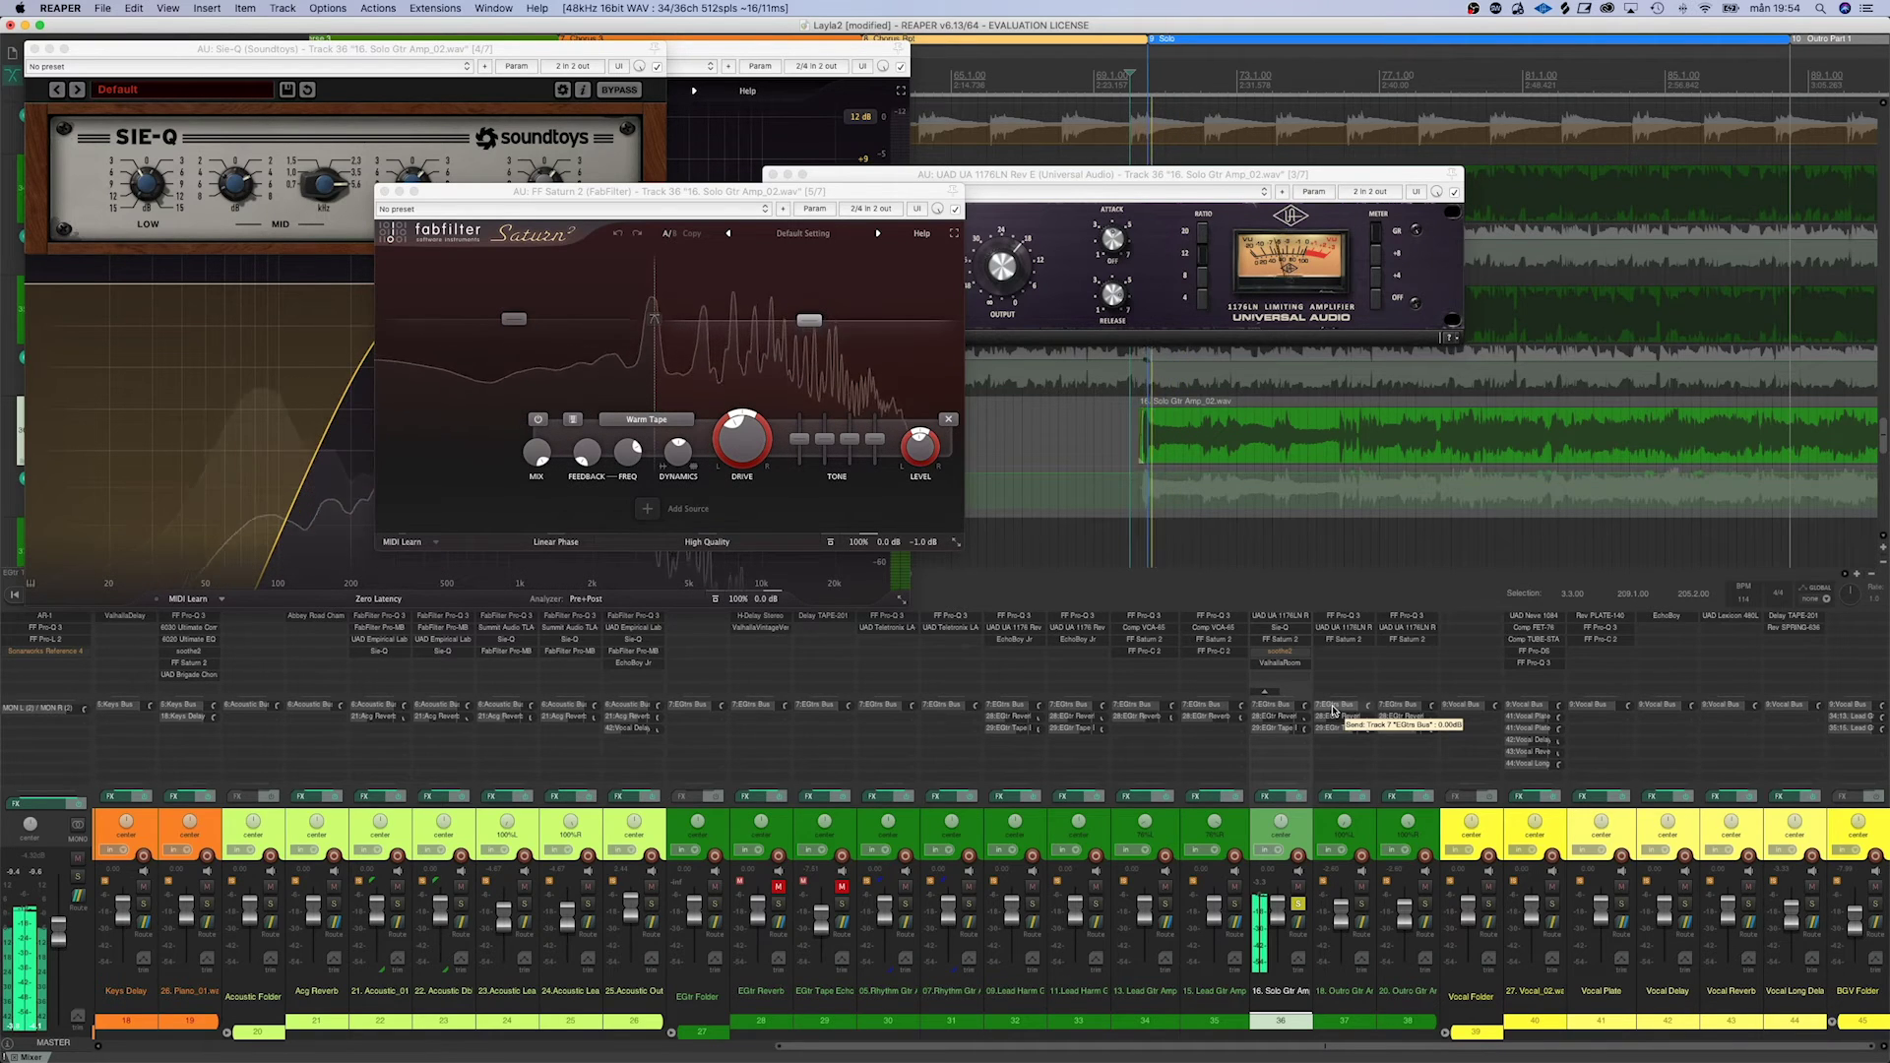
{"action": "left_click", "coordinate": [1280, 663]}
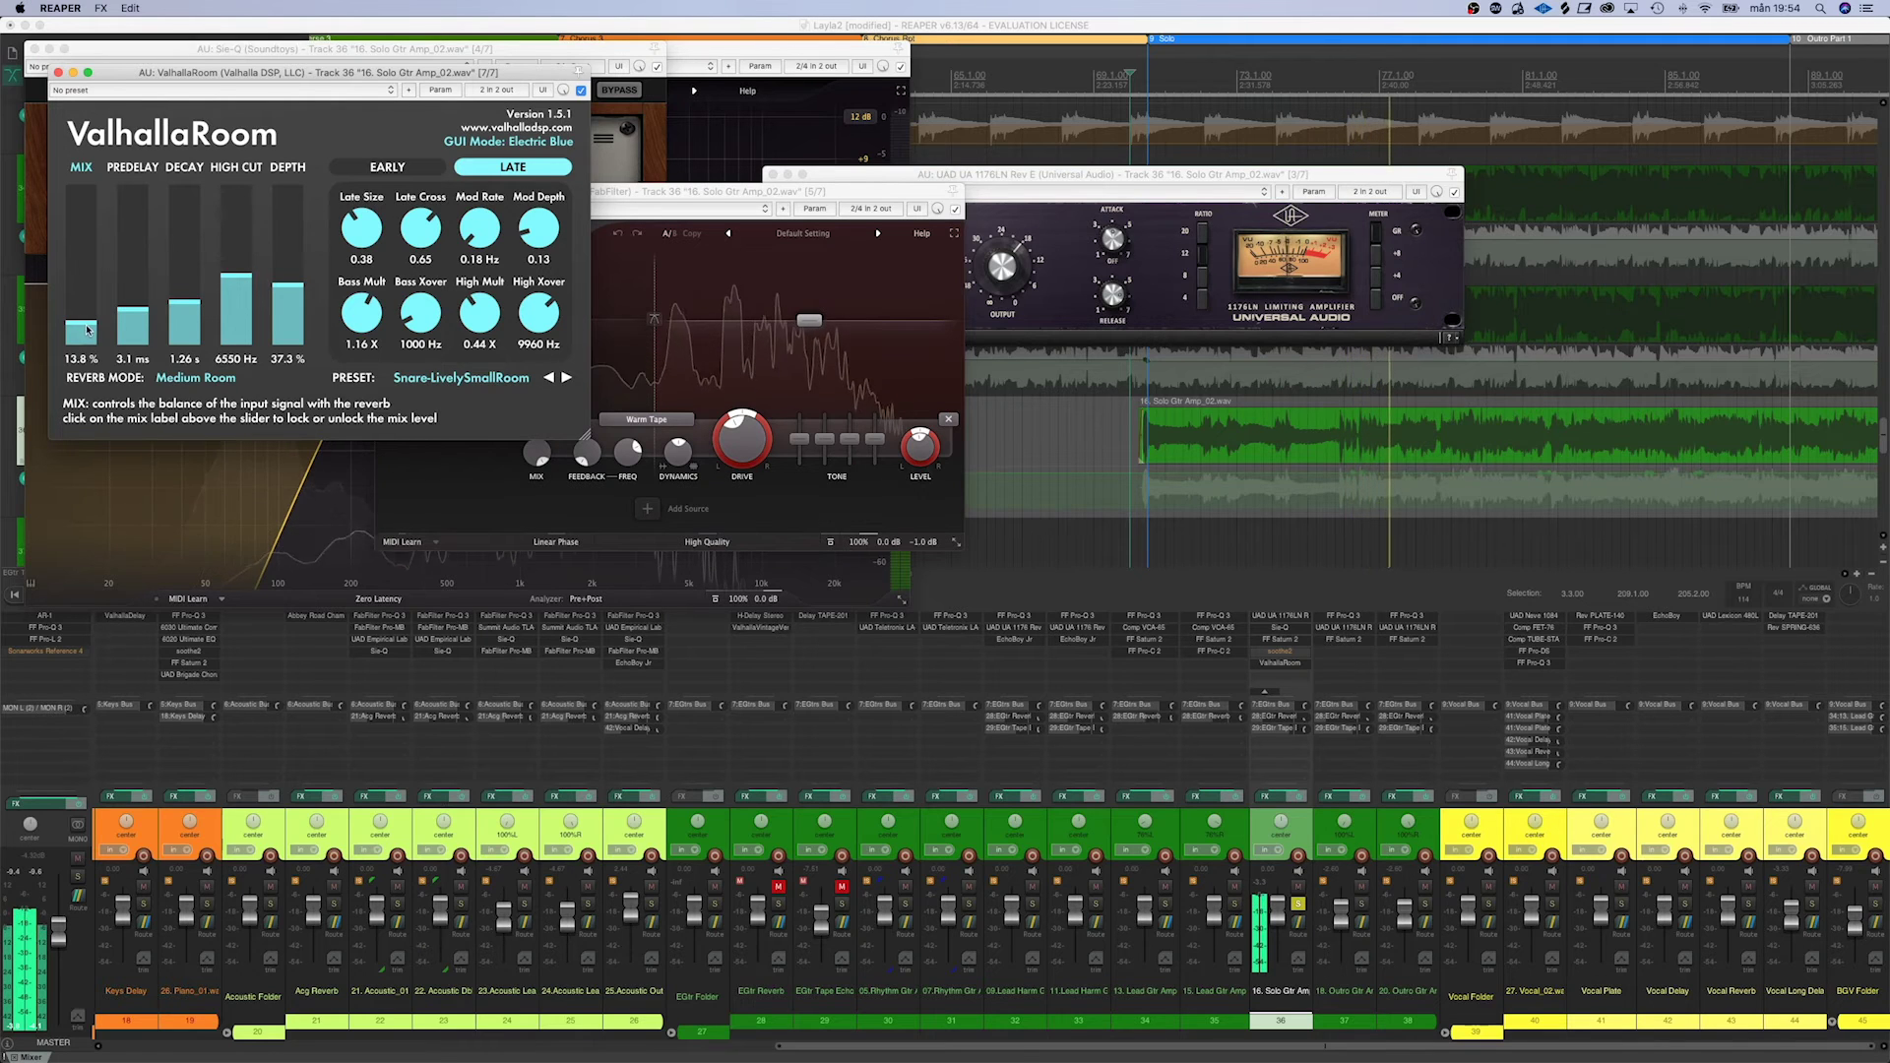
{"action": "scroll", "coordinate": [87, 328], "scroll_direction": "down", "scroll_amount": 1}
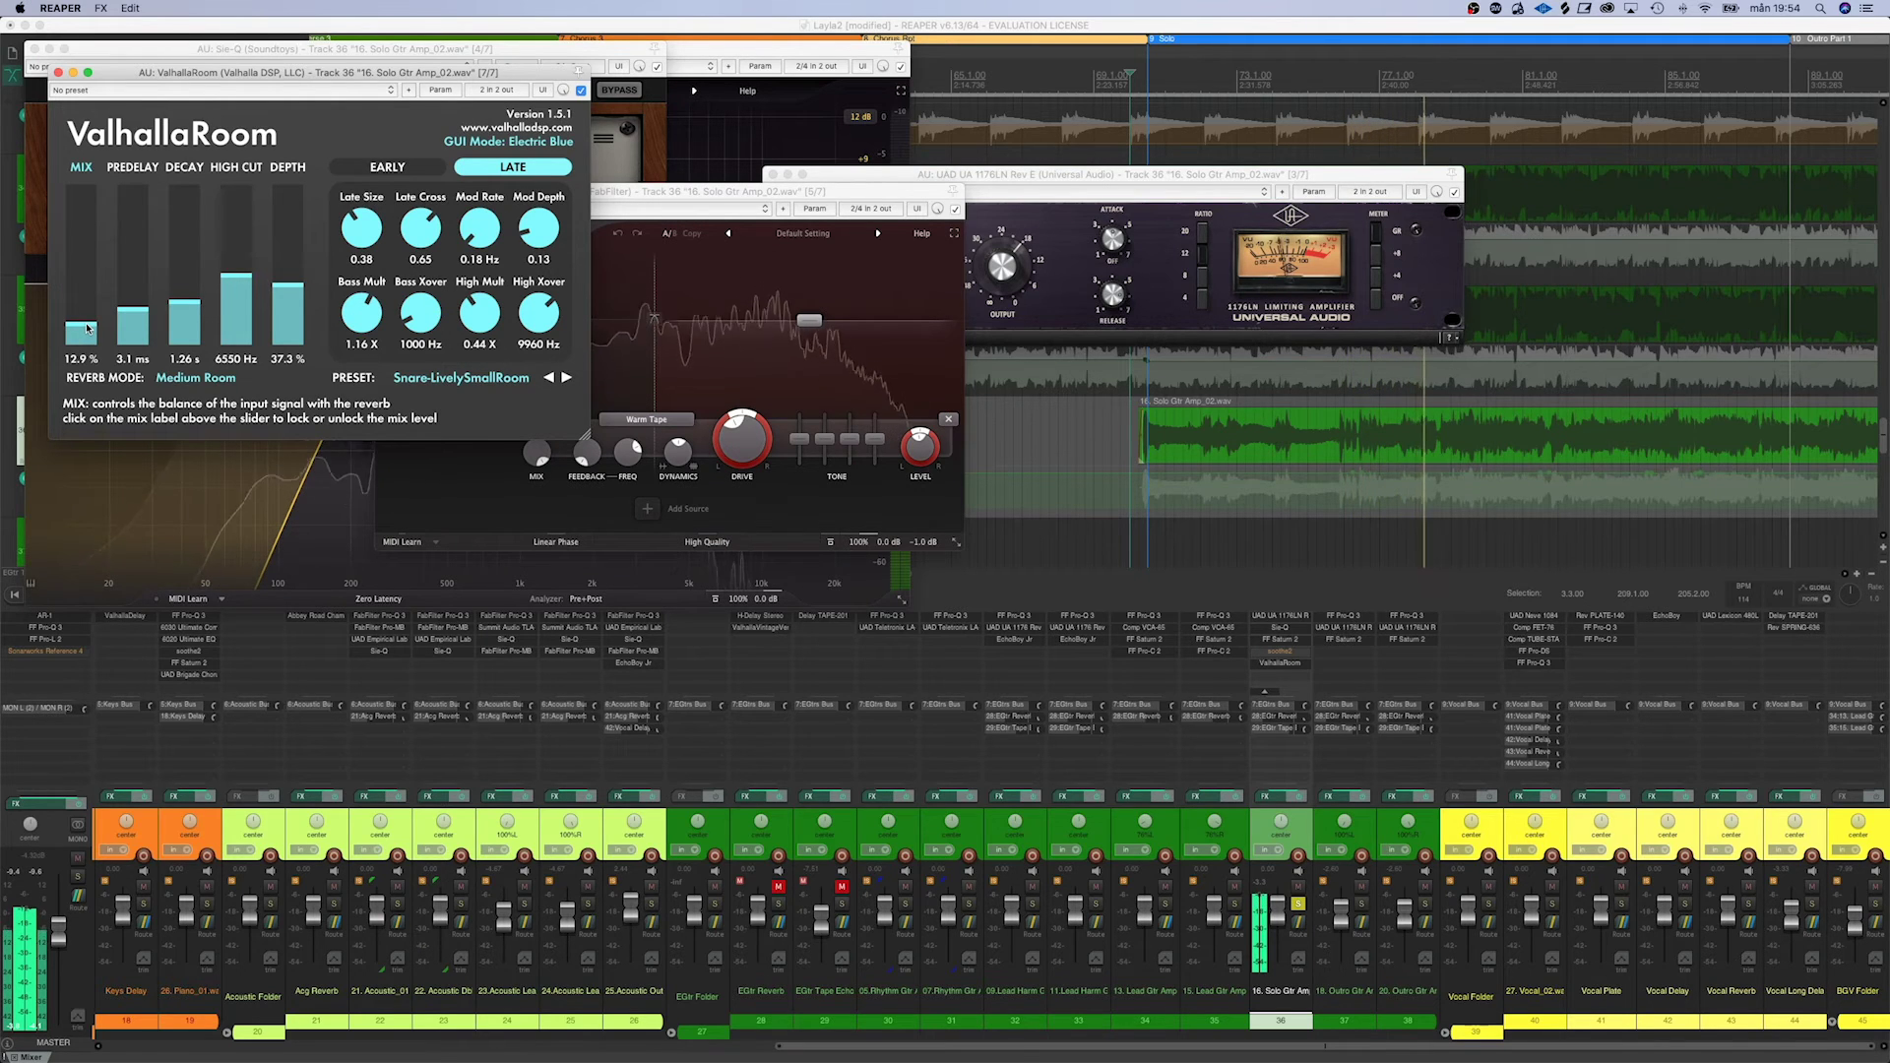
{"action": "scroll", "coordinate": [87, 328], "scroll_direction": "up", "scroll_amount": 1}
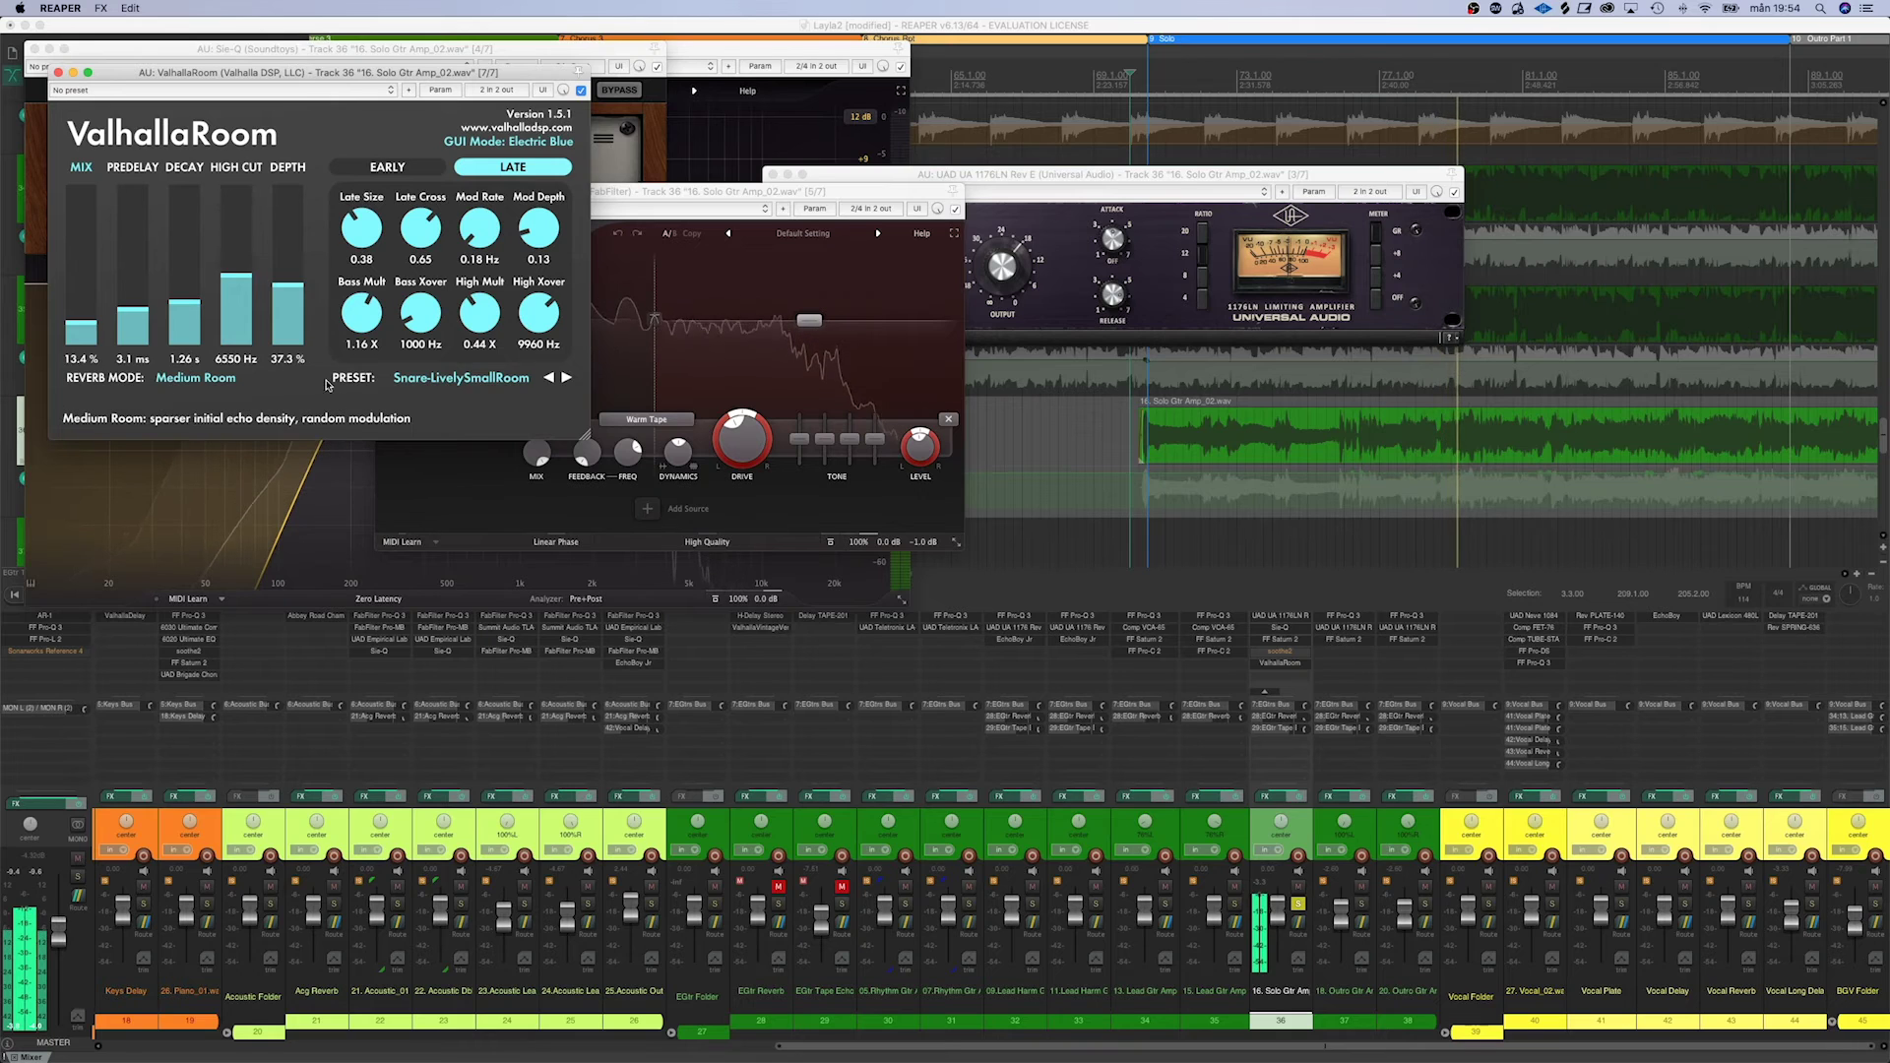
Close all open plug-in windows of the 16.Solo Gtr Amp track and stop playback
{"action": "left_click", "coordinate": [58, 73]}
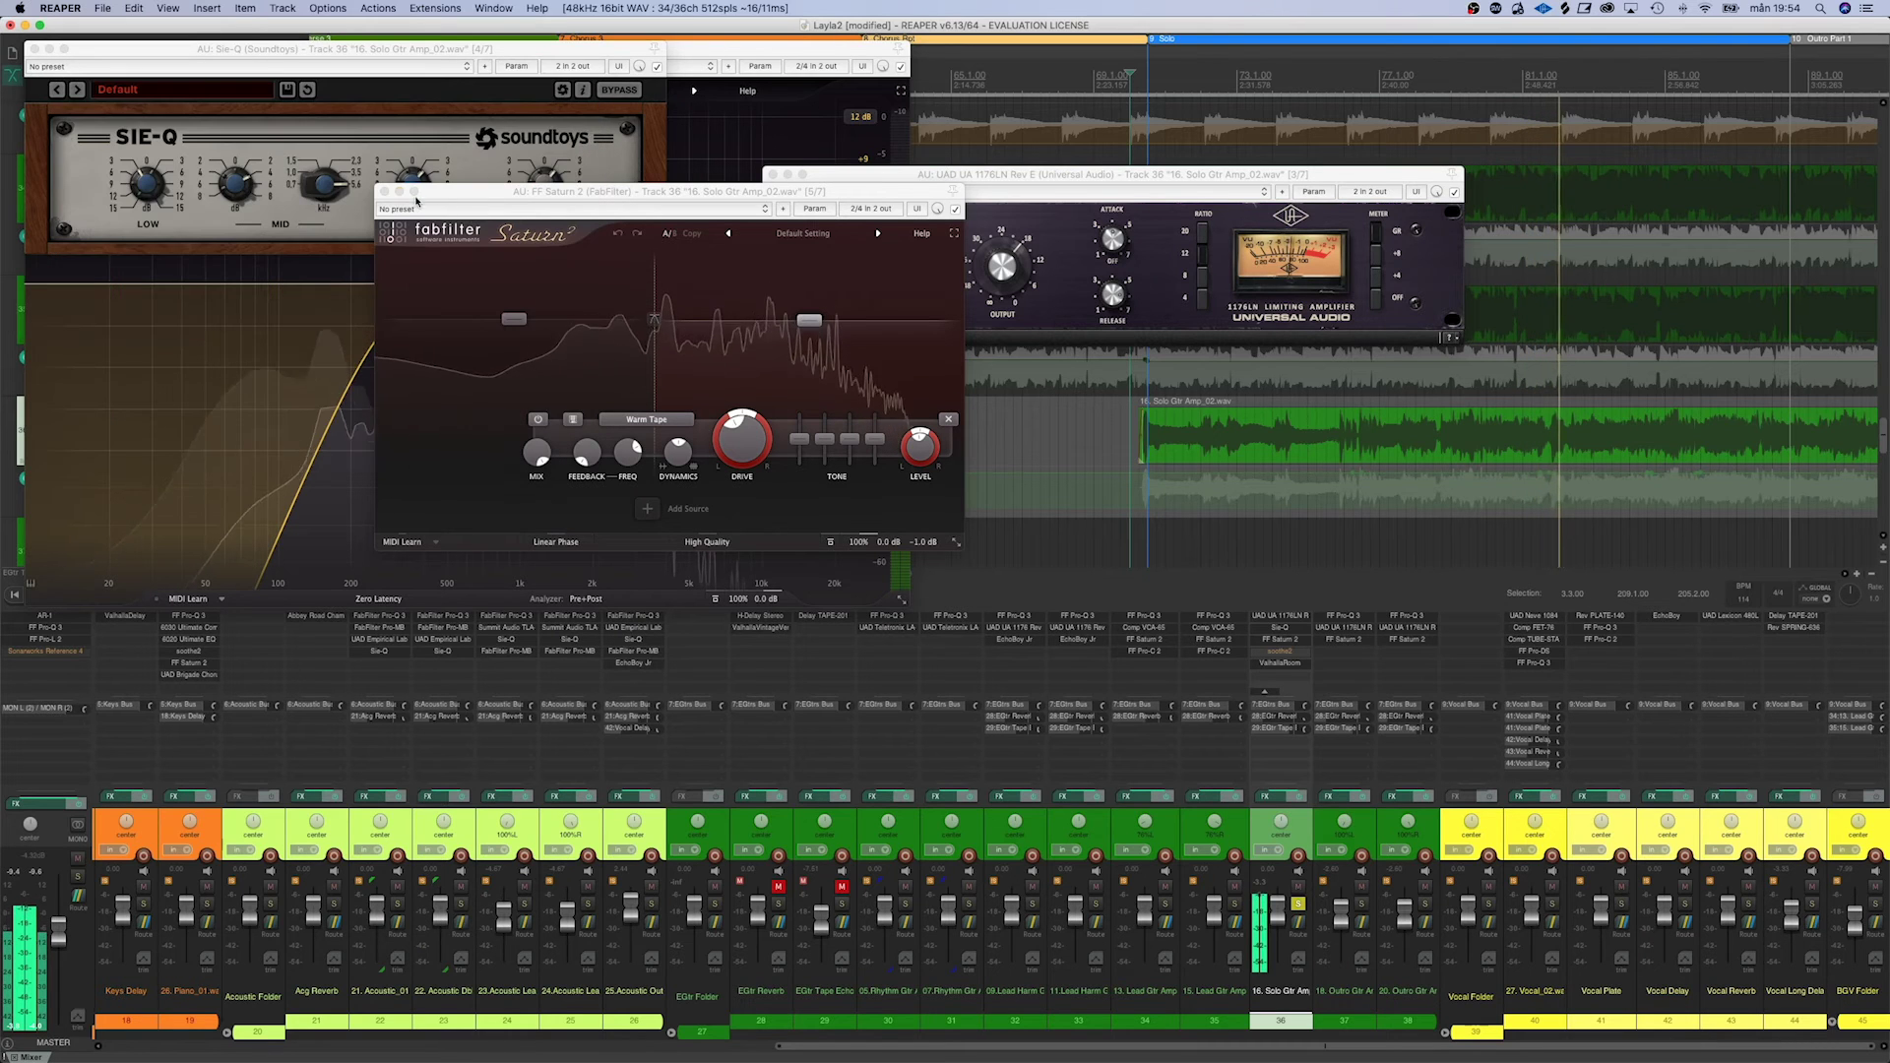
{"action": "left_click", "coordinate": [385, 192]}
{"action": "left_click", "coordinate": [773, 174]}
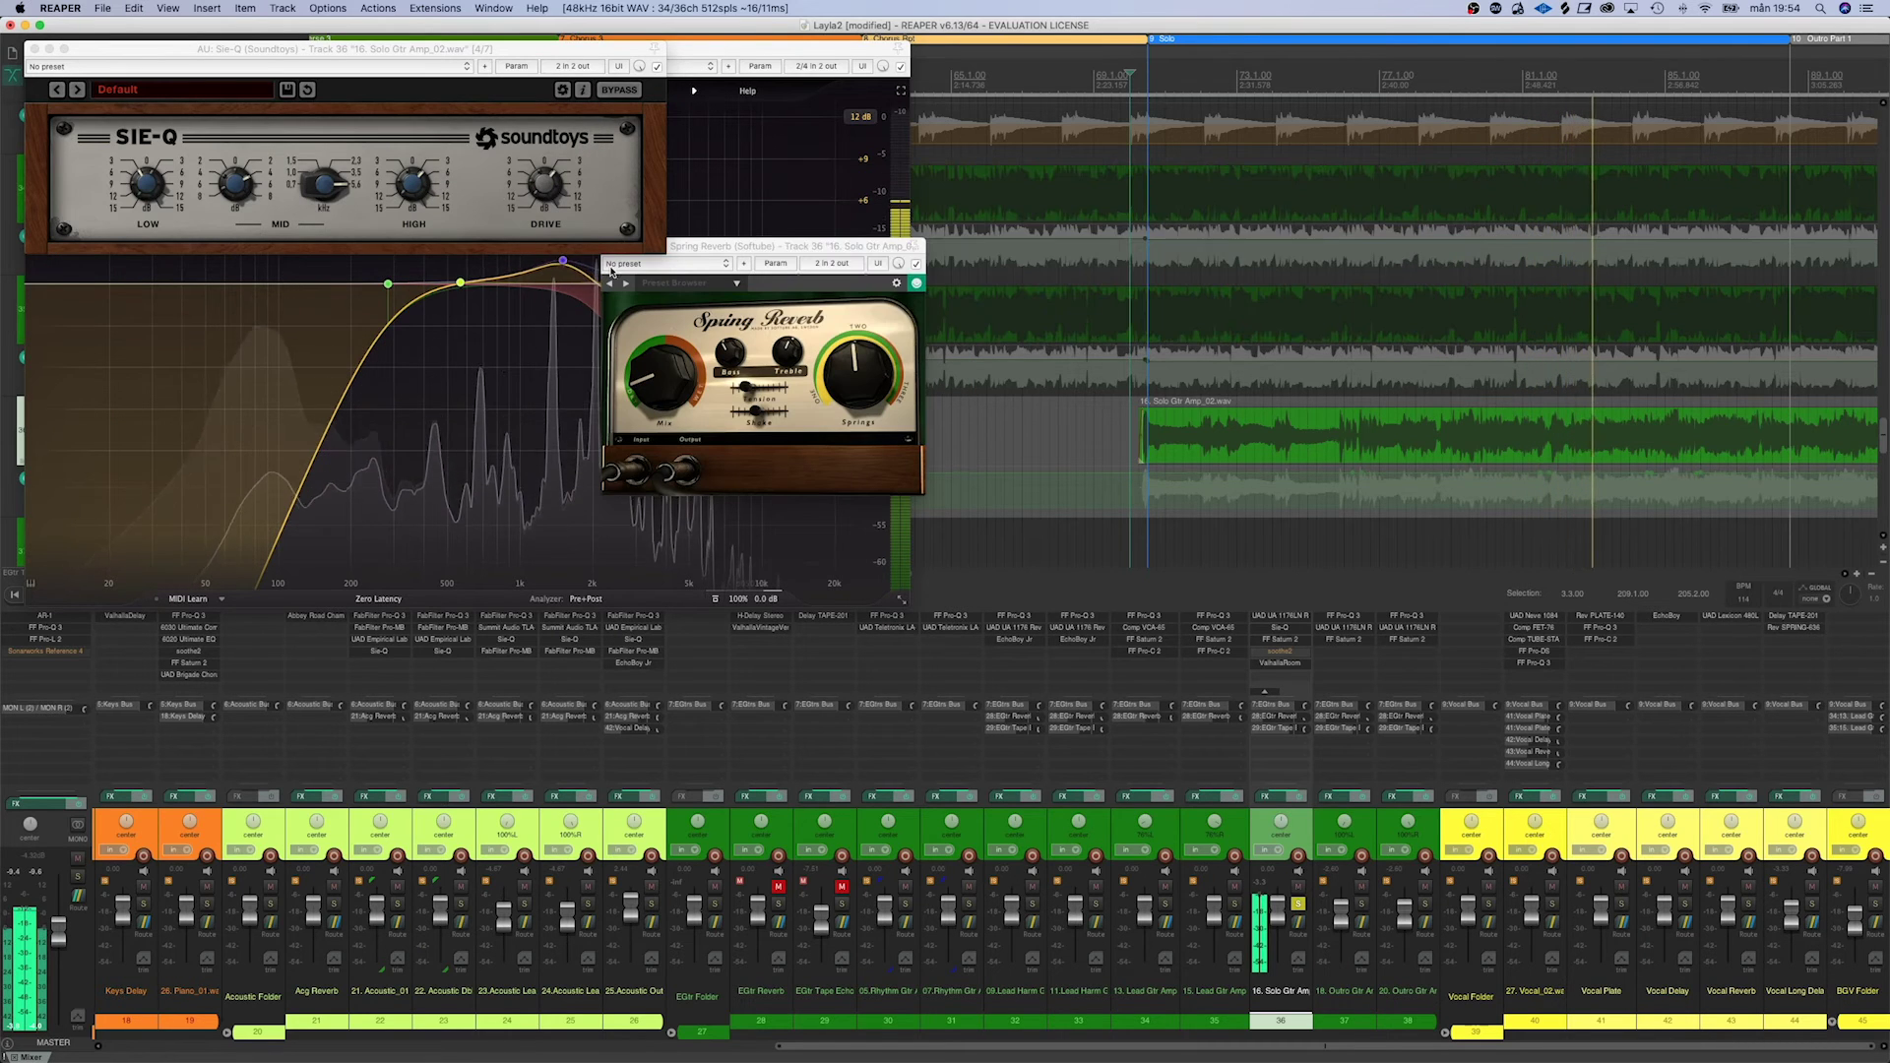
{"action": "left_click", "coordinate": [34, 48]}
{"action": "left_click", "coordinate": [34, 48]}
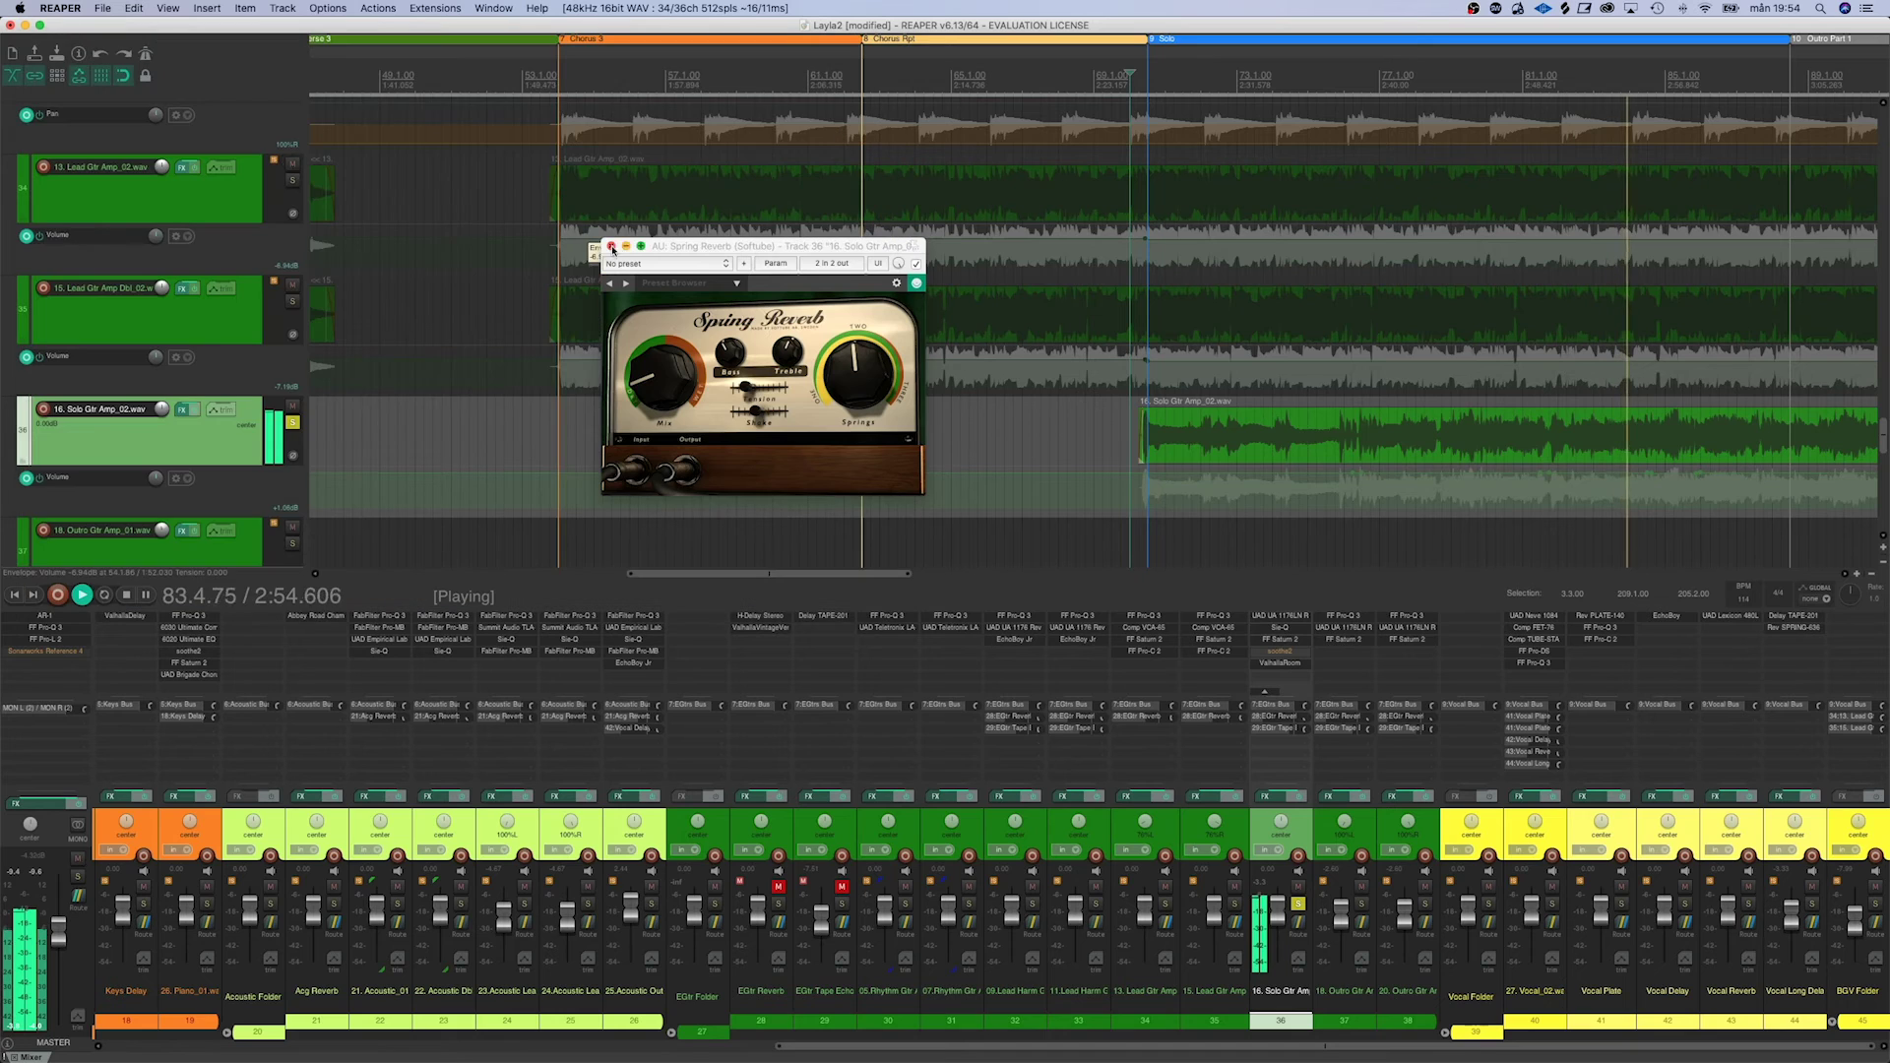
{"action": "left_click", "coordinate": [605, 247]}
{"action": "key", "text": "space"}
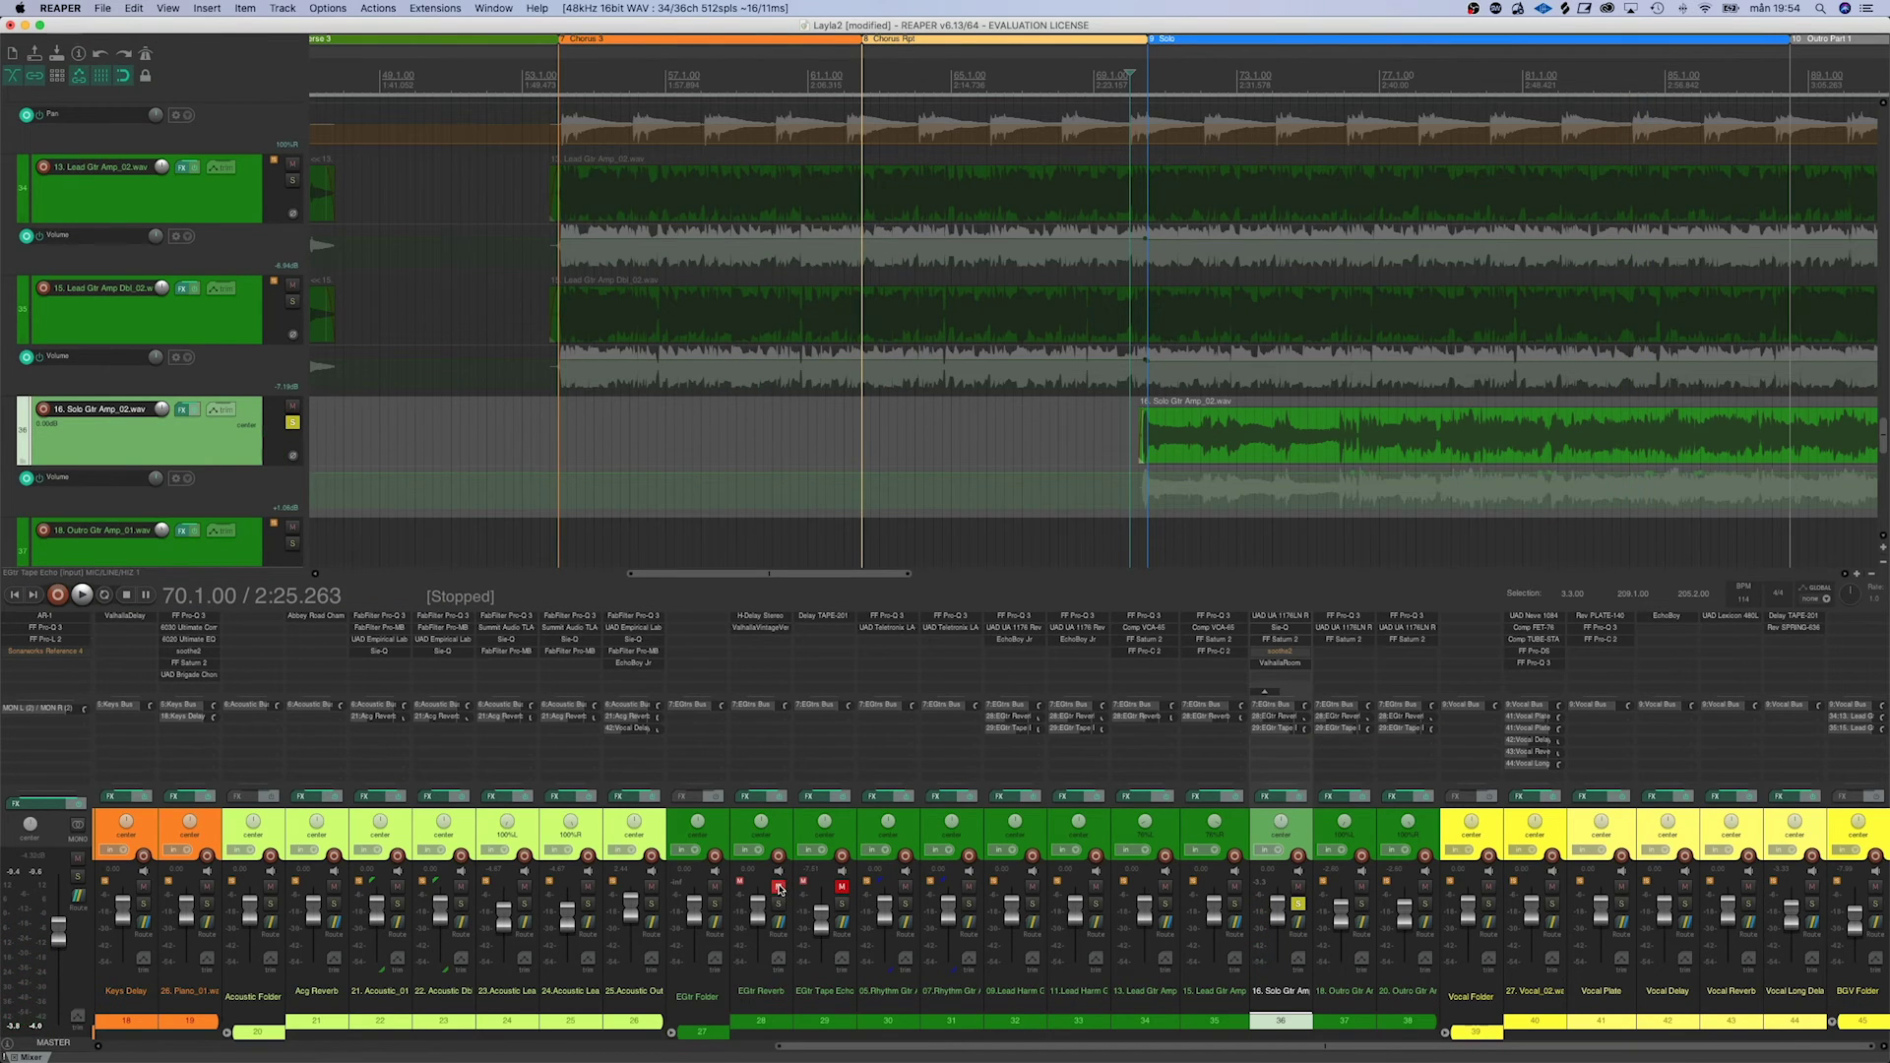
Unmute EGtr Reverb and EGtr Tape Echo, and open ValhallaVintageVerb and H-Delay Stereo on the EGtr Reverb track
{"action": "left_click", "coordinate": [774, 628]}
{"action": "left_click", "coordinate": [774, 617]}
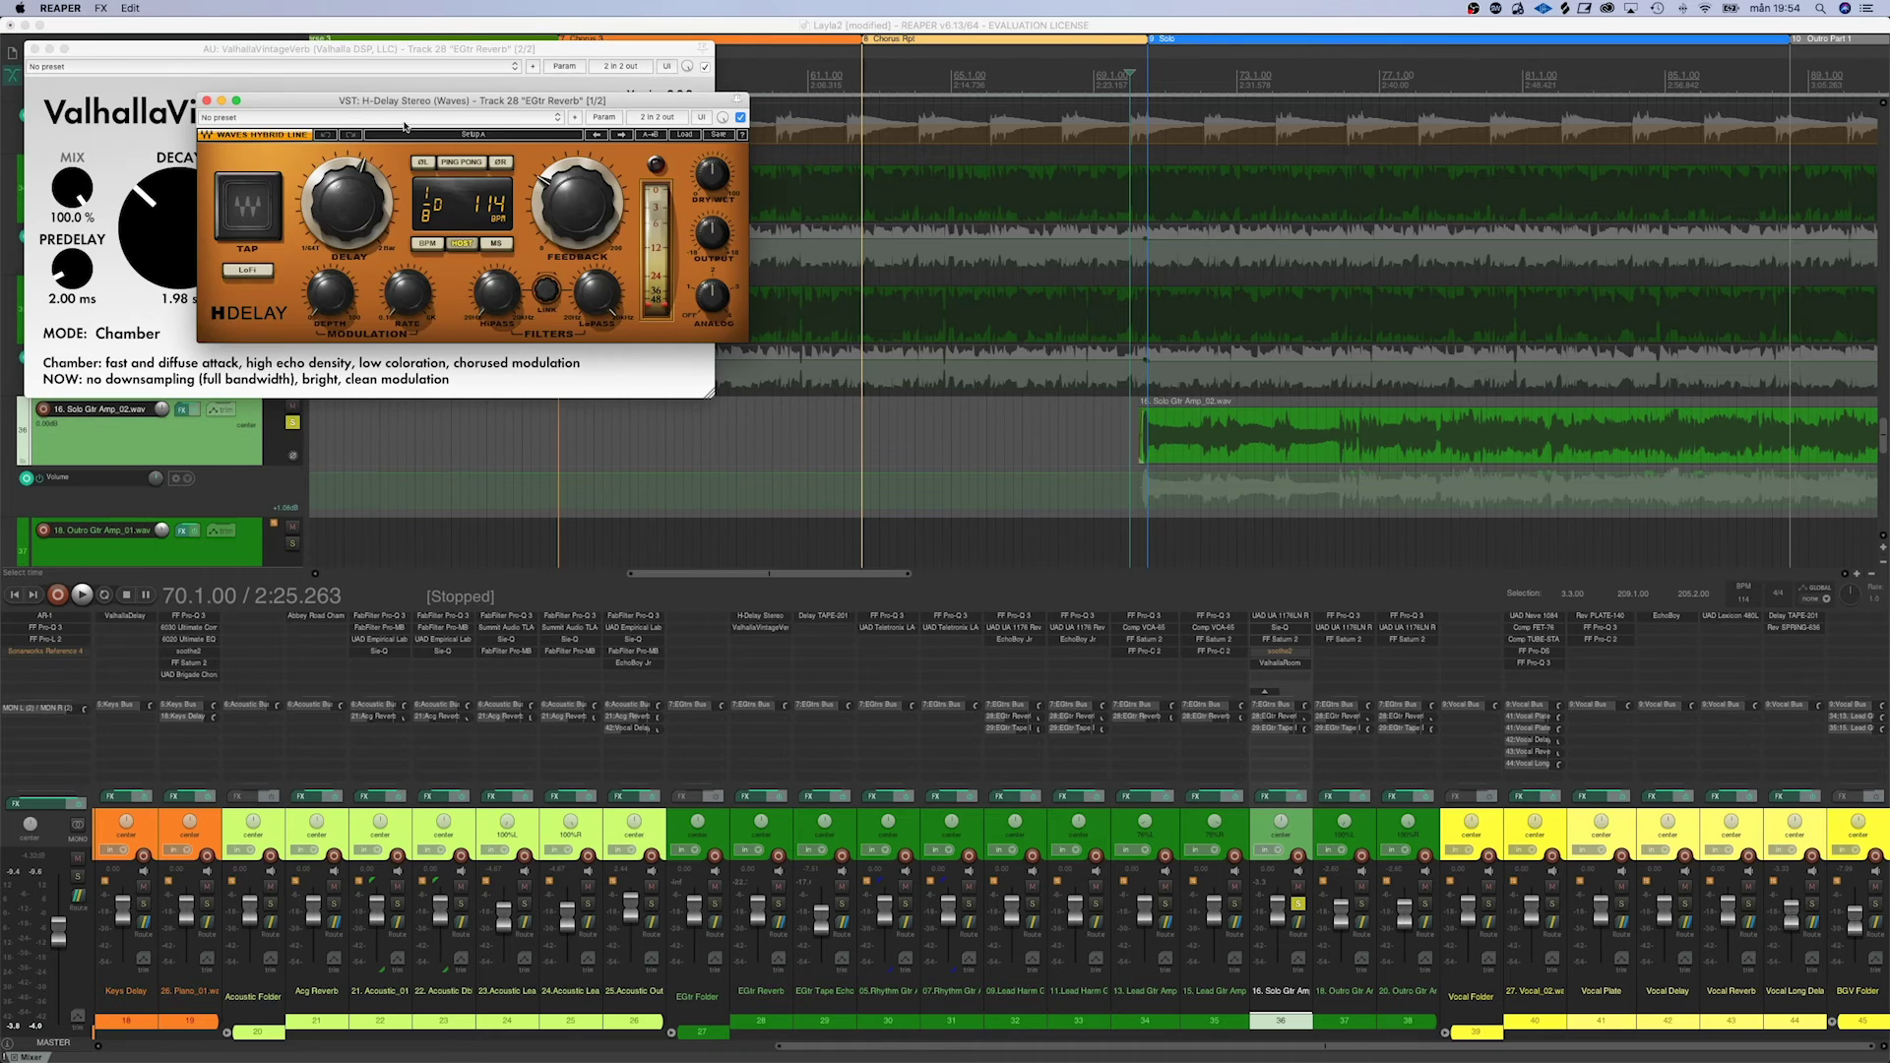
Bring ValhallaVintageVerb on the EGtr Reverb track to the front for review, and close both of that track's plug-in windows
{"action": "left_click_drag", "start_coordinate": [268, 54], "coordinate": [268, 75]}
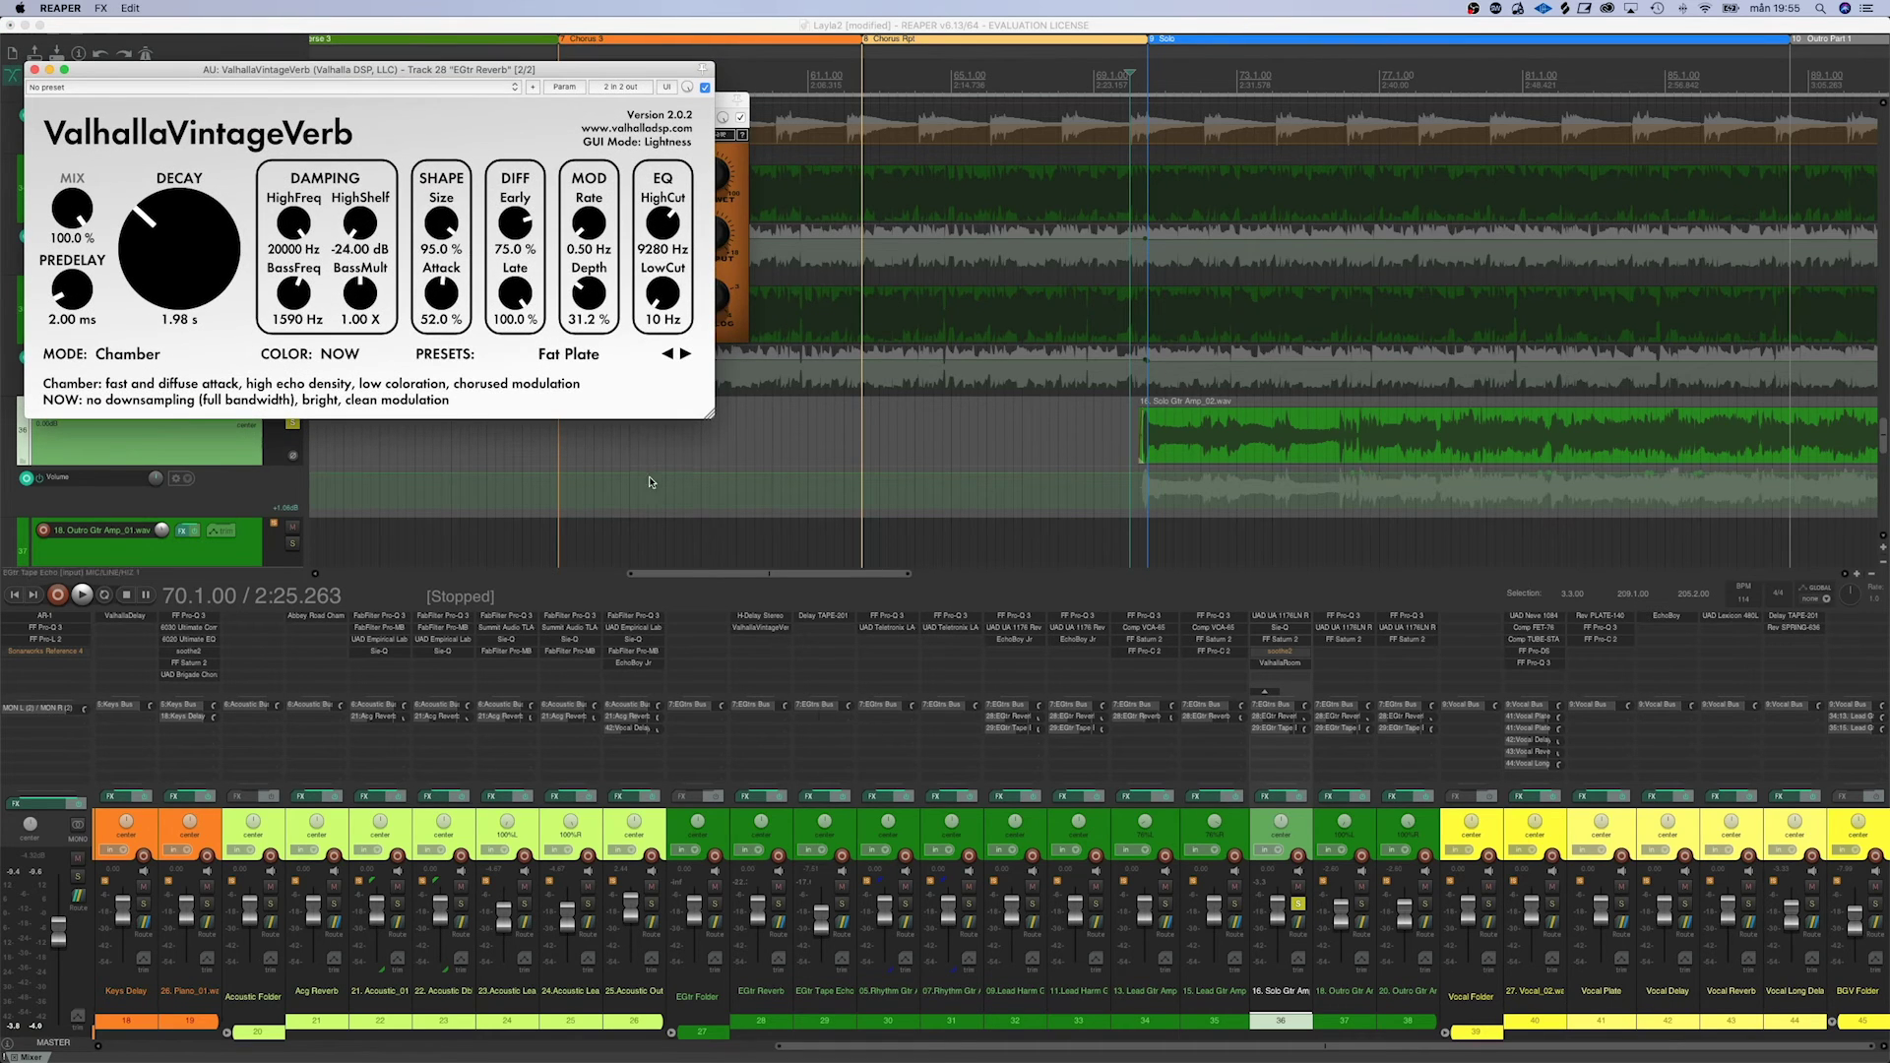
{"action": "key", "text": "Escape"}
{"action": "key", "text": "Escape"}
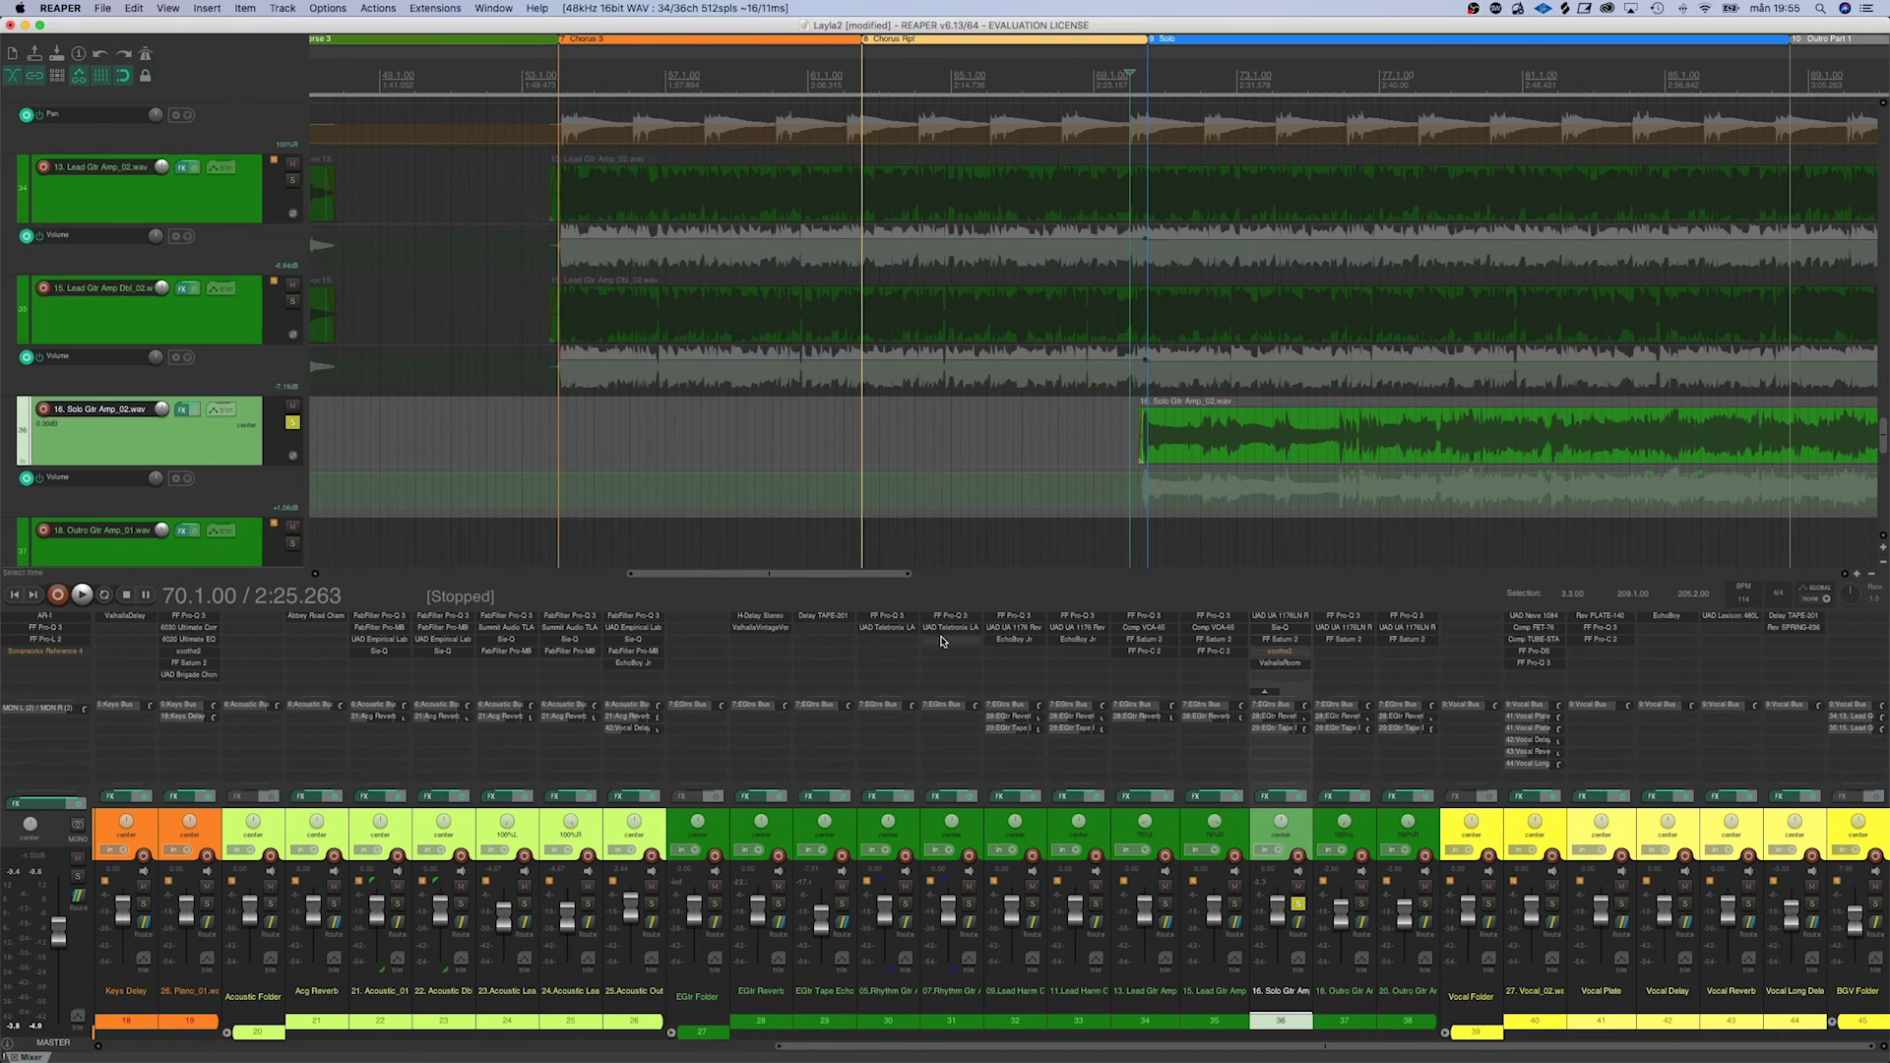
Review Delay TAPE-201 on the EGtr Tape Echo track, close its window, and play the soloed guitar with its reverb and echo
{"action": "left_click", "coordinate": [840, 618]}
{"action": "left_click_drag", "start_coordinate": [1043, 106], "coordinate": [399, 111]}
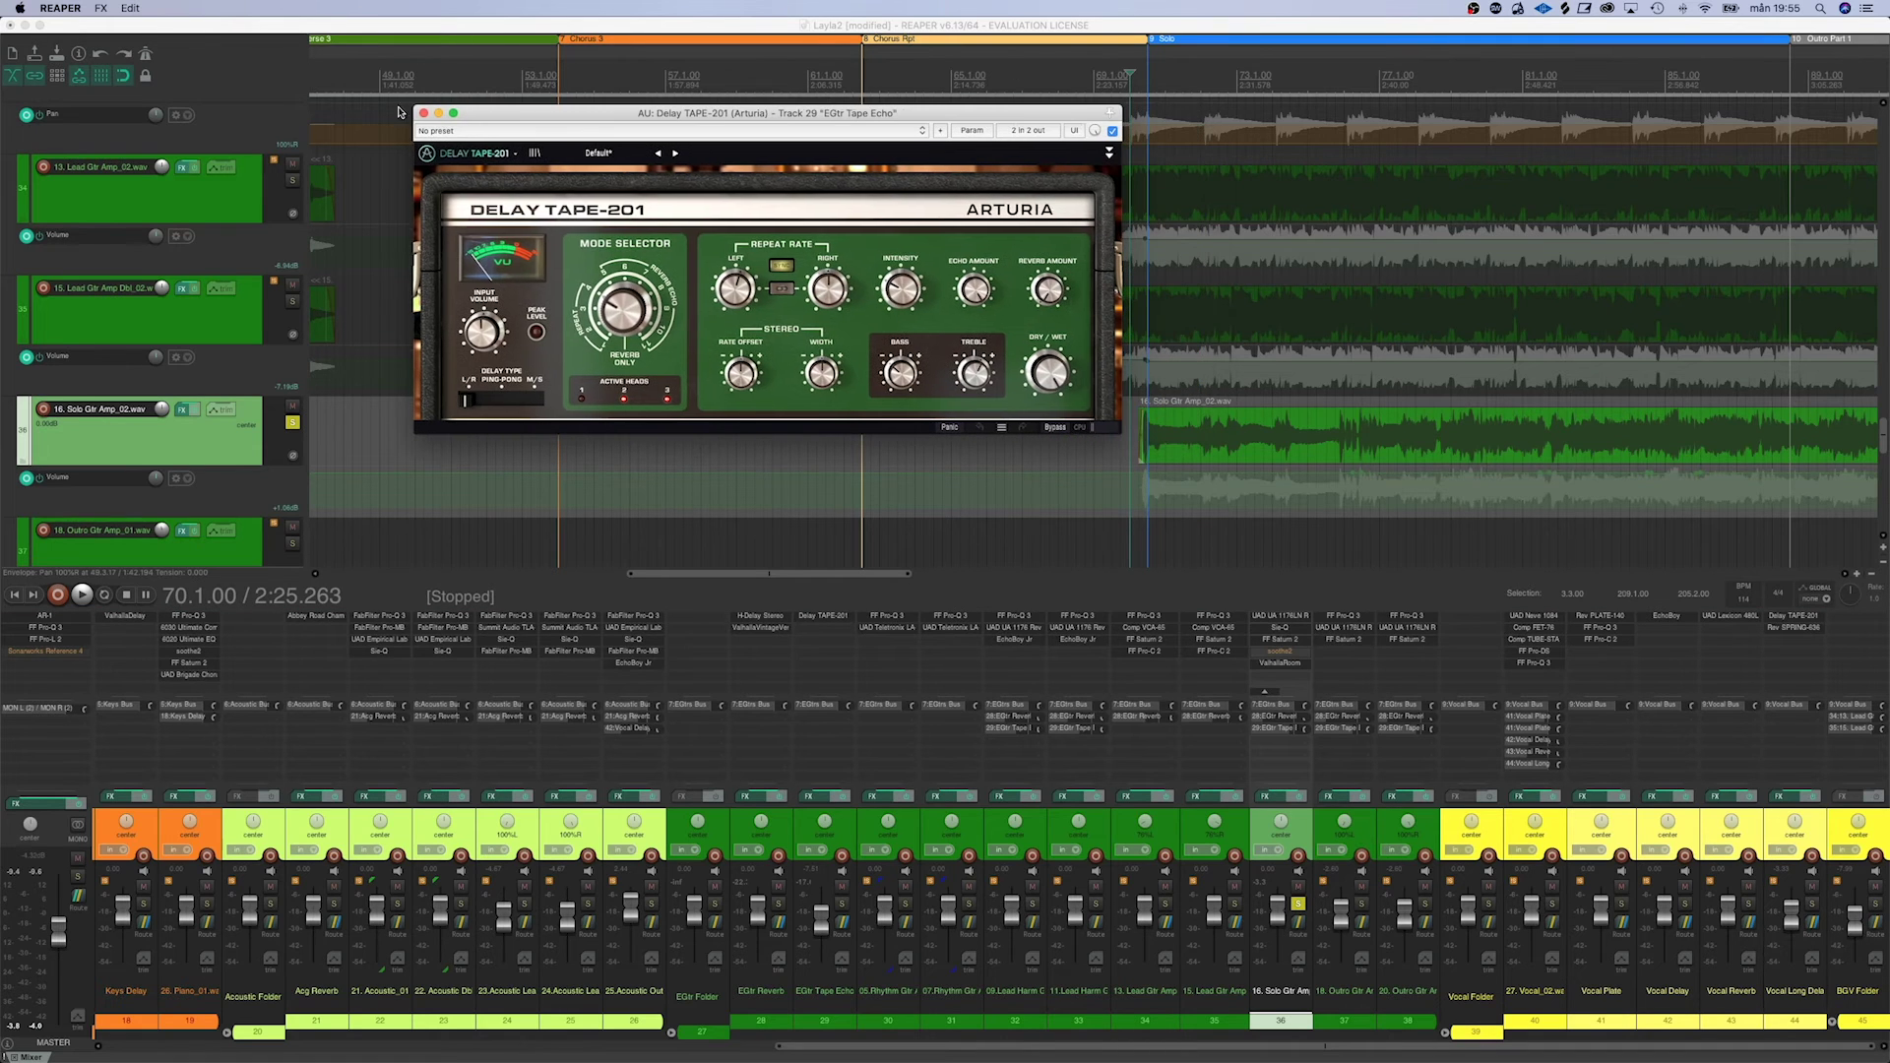
{"action": "key", "text": "Escape"}
{"action": "key", "text": "space"}
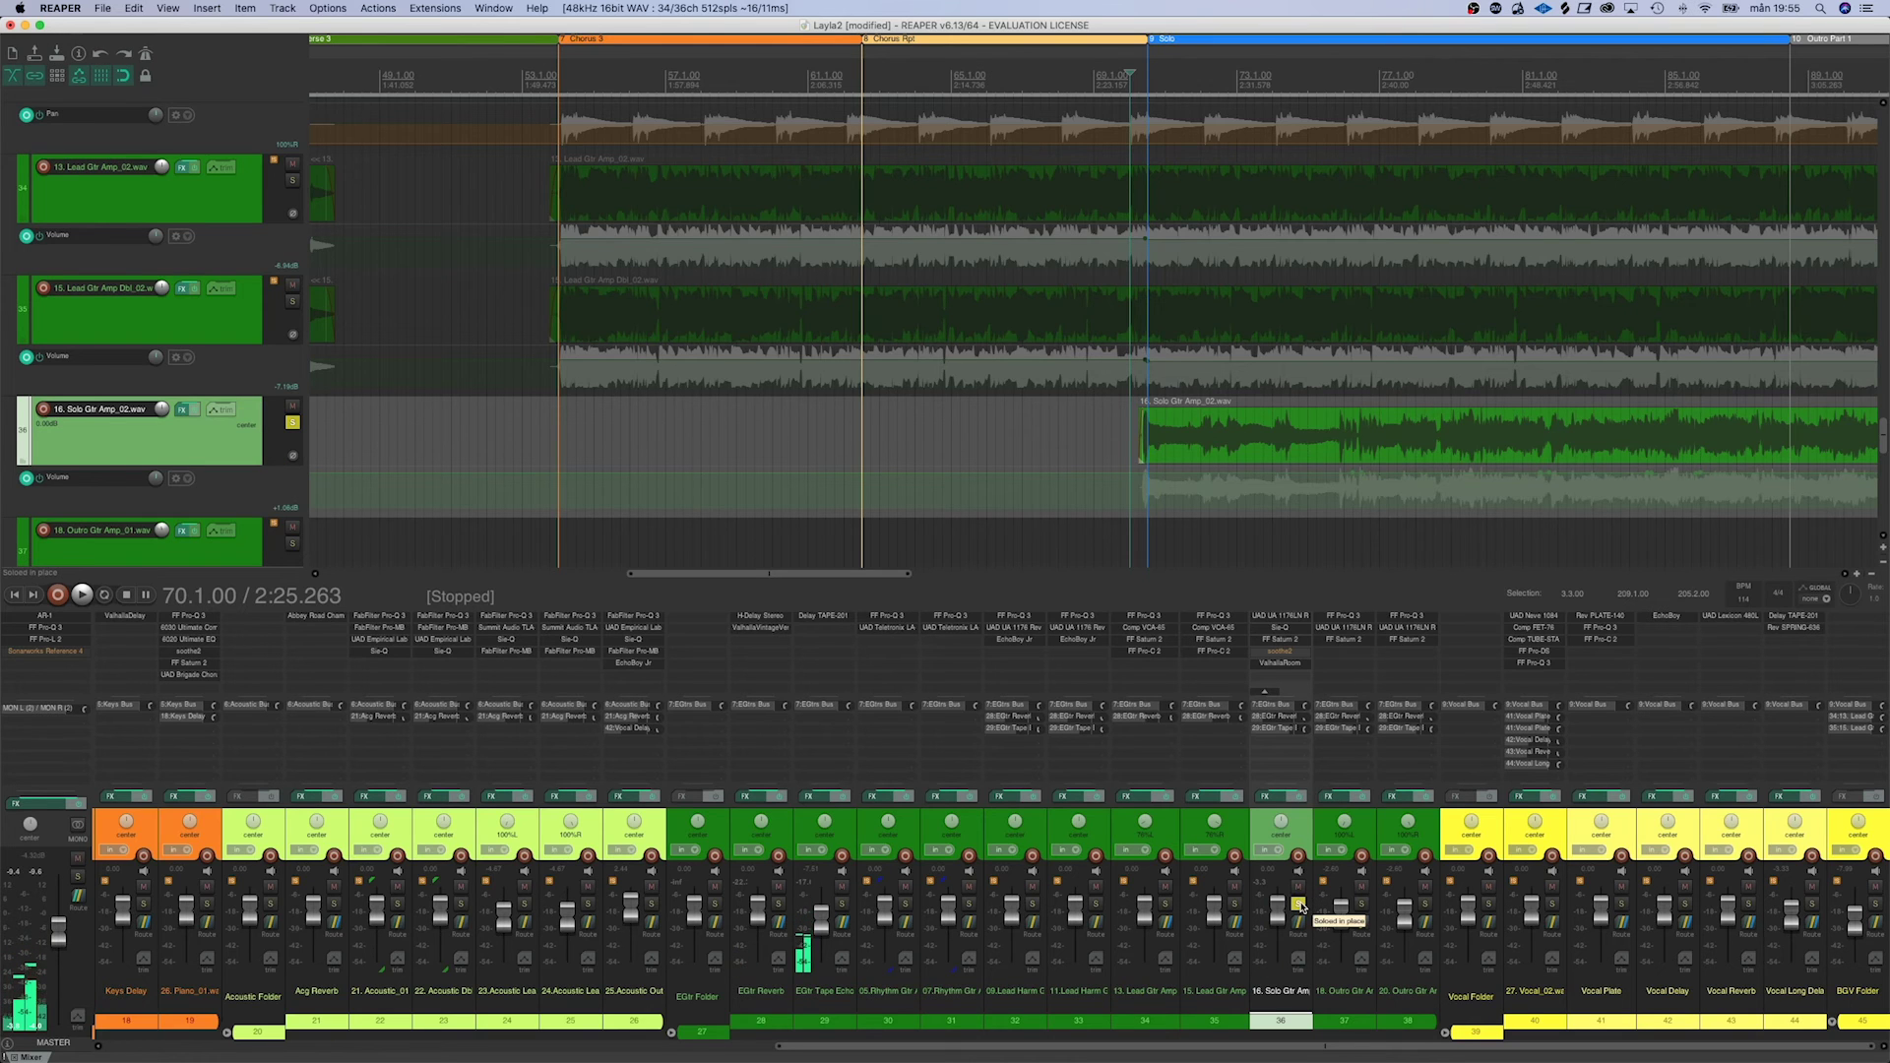
Unsolo the 16.Solo Gtr Amp track and play the full mix from the solo section
{"action": "left_click", "coordinate": [1299, 905]}
{"action": "left_click", "coordinate": [205, 1048]}
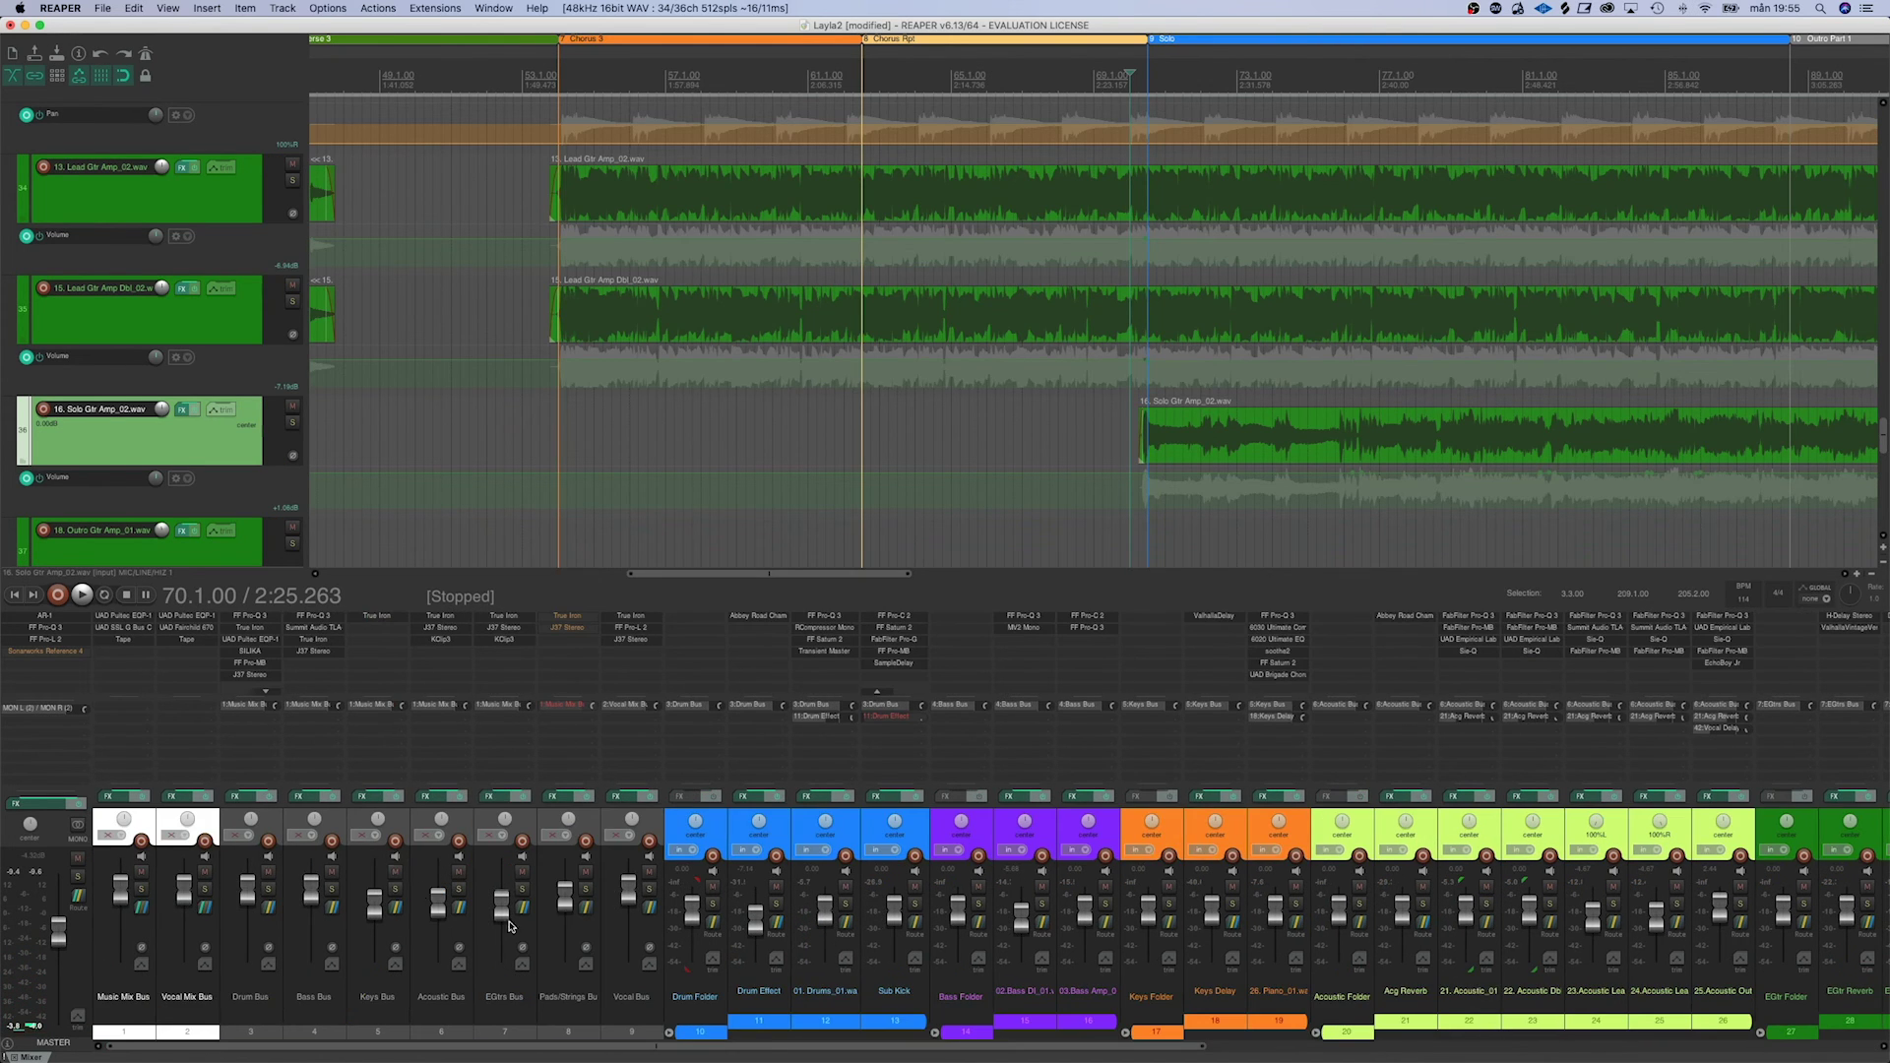
{"action": "scroll", "coordinate": [510, 925], "scroll_direction": "right", "scroll_amount": 10}
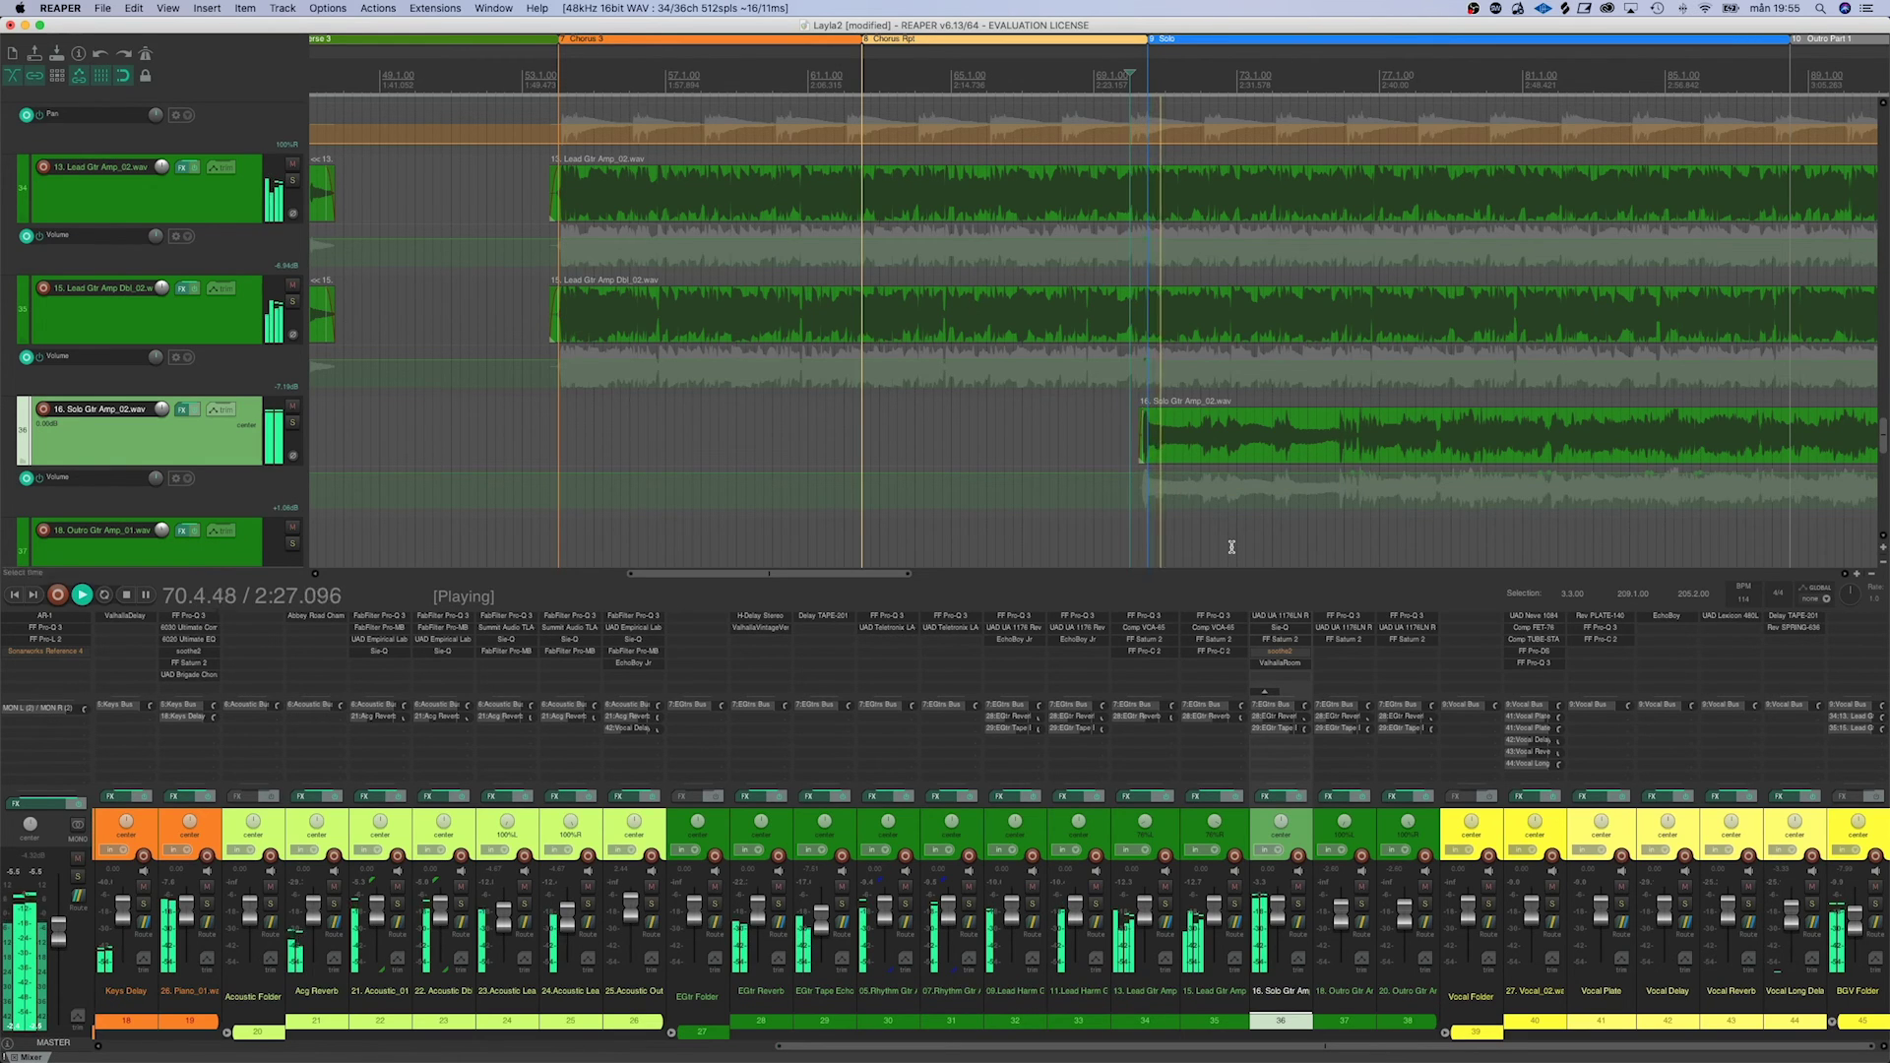
Lower and readjust the 16.Solo Gtr Amp track's volume against the full mix during playback, and stop playback
{"action": "mouse_move", "coordinate": [1280, 918]}
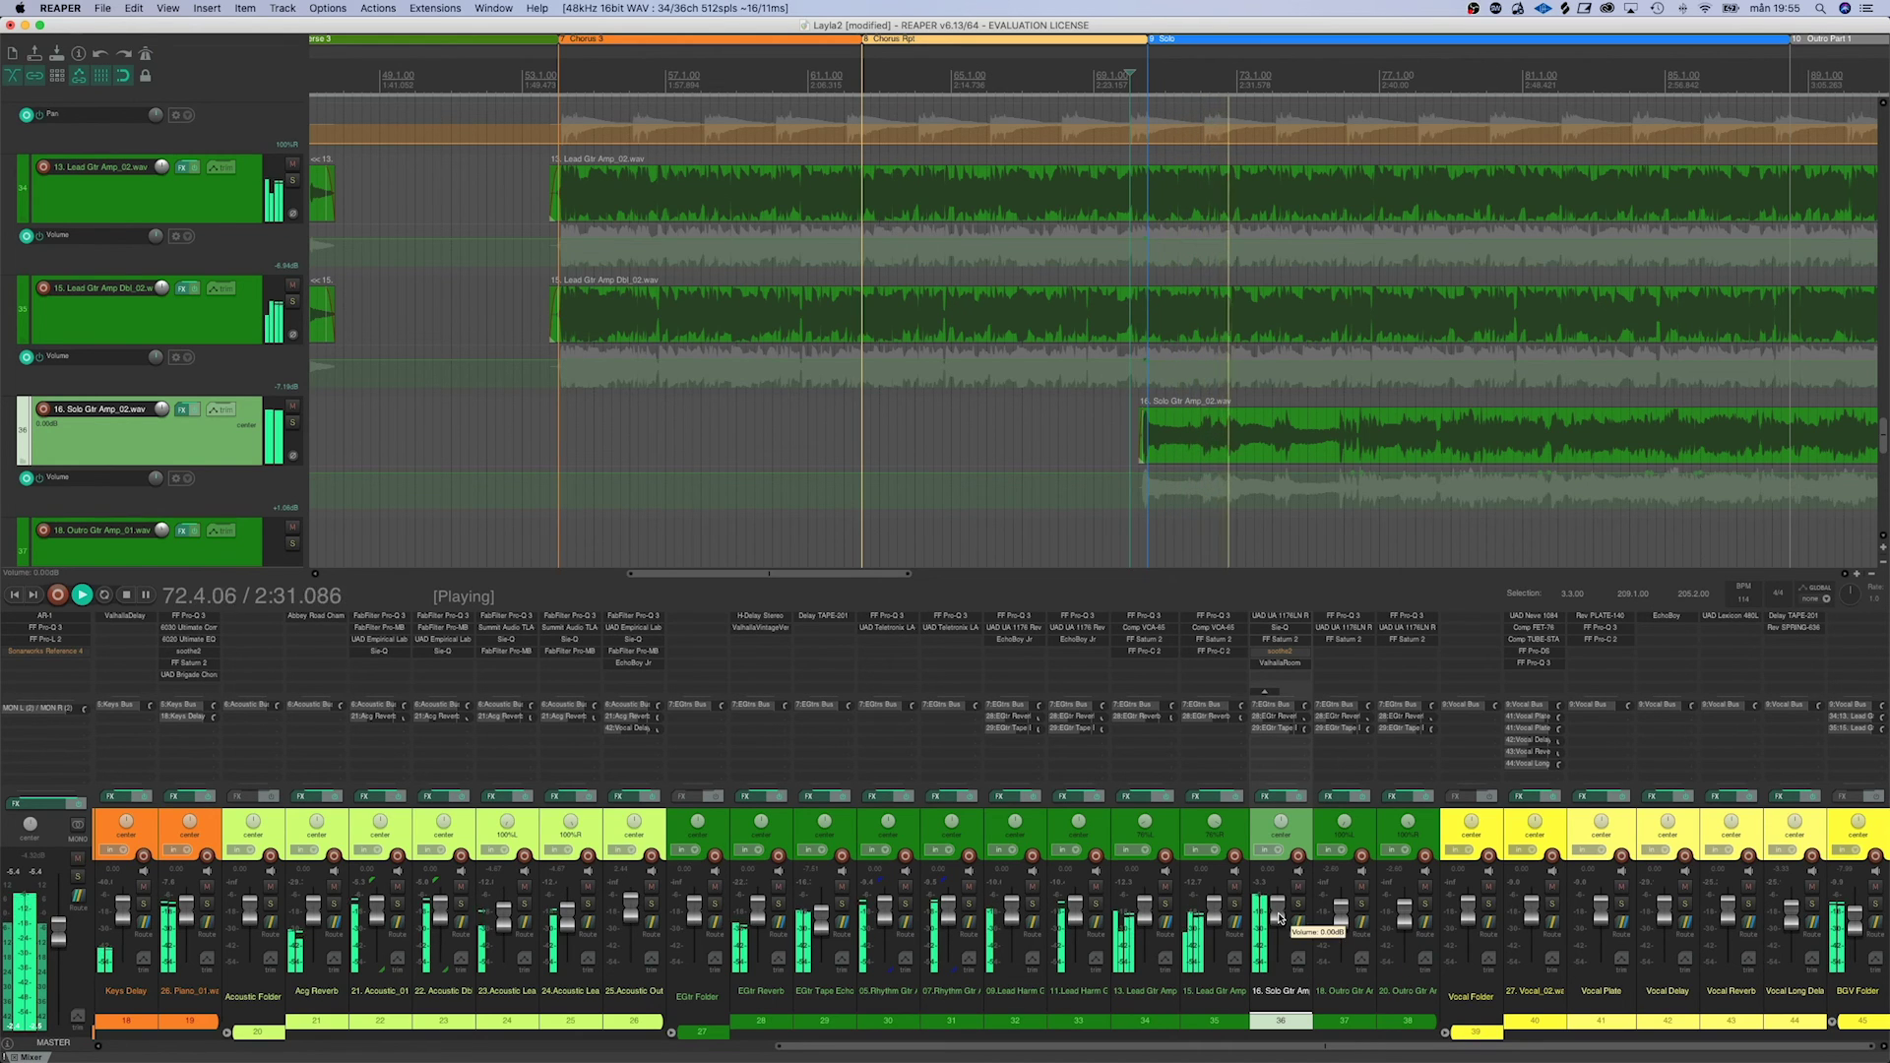
{"action": "scroll", "coordinate": [1280, 918], "scroll_direction": "down", "scroll_amount": 3}
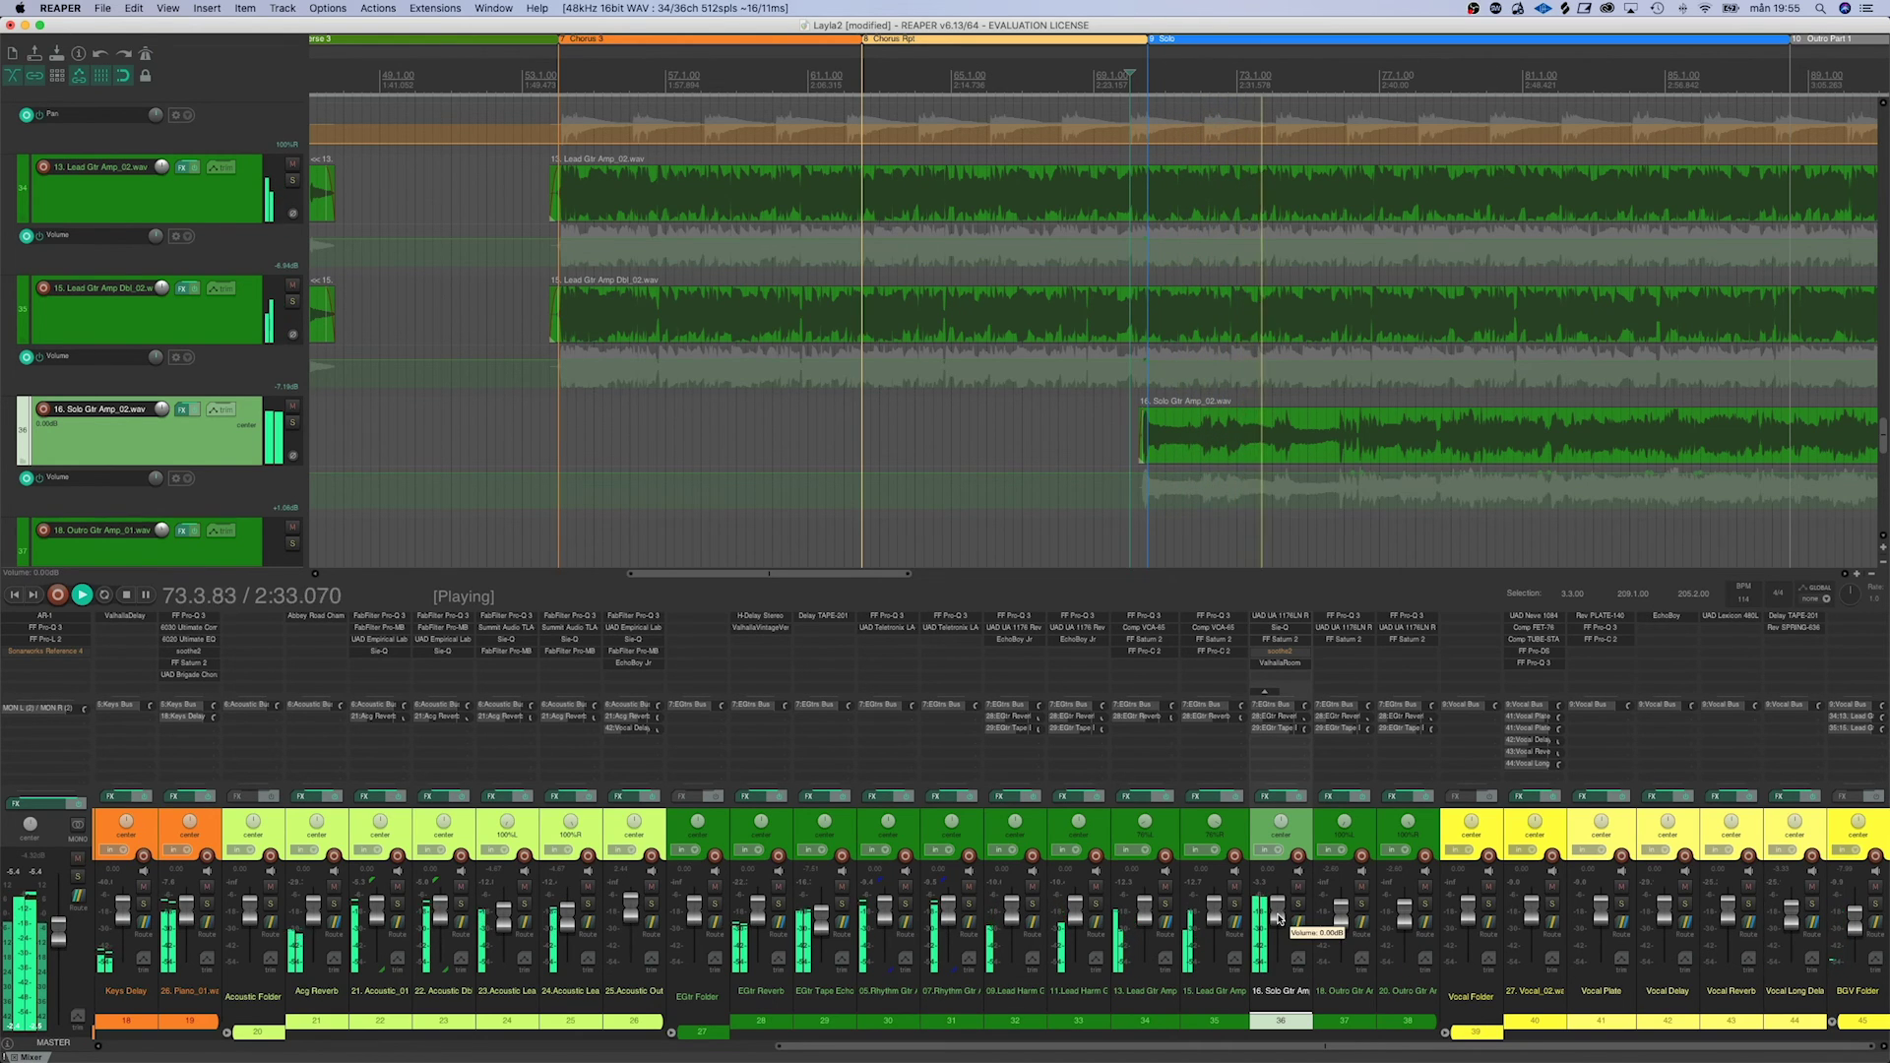
{"action": "scroll", "coordinate": [1279, 922], "scroll_direction": "down", "scroll_amount": 5}
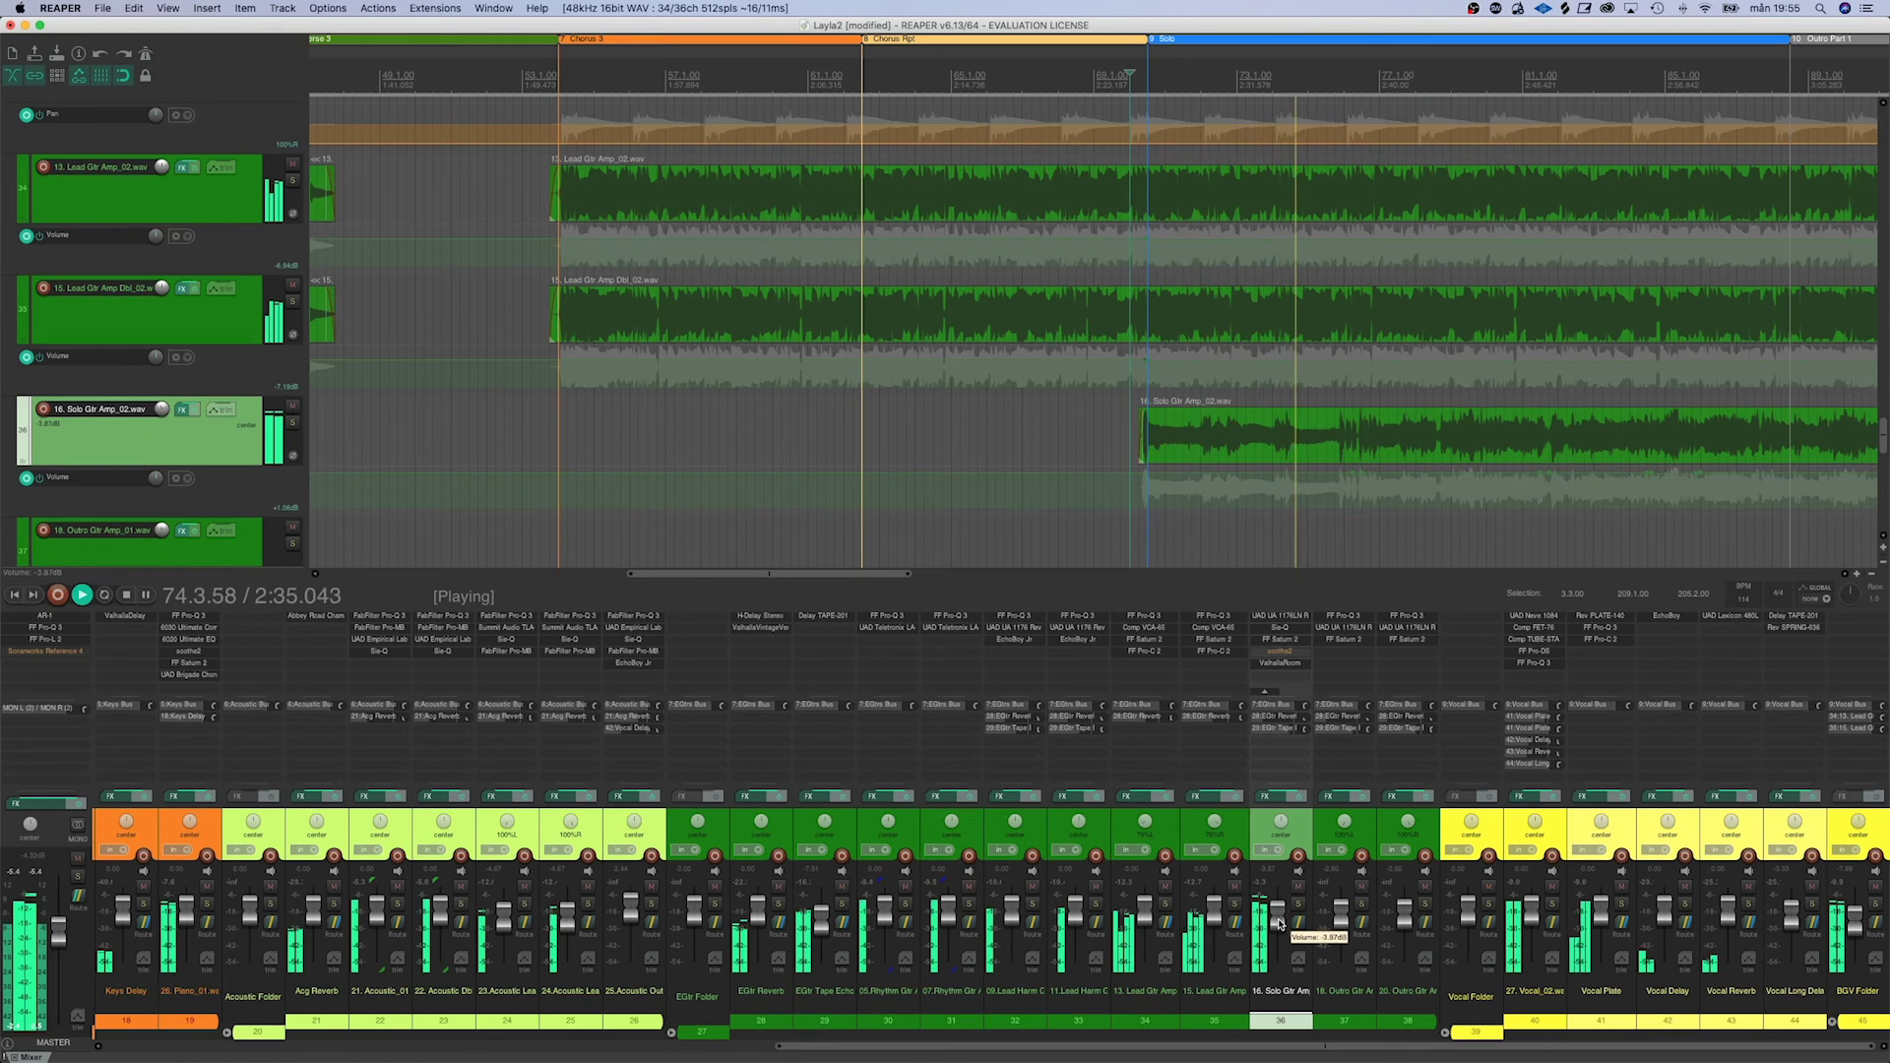
{"action": "scroll", "coordinate": [1280, 923], "scroll_direction": "up", "scroll_amount": 1}
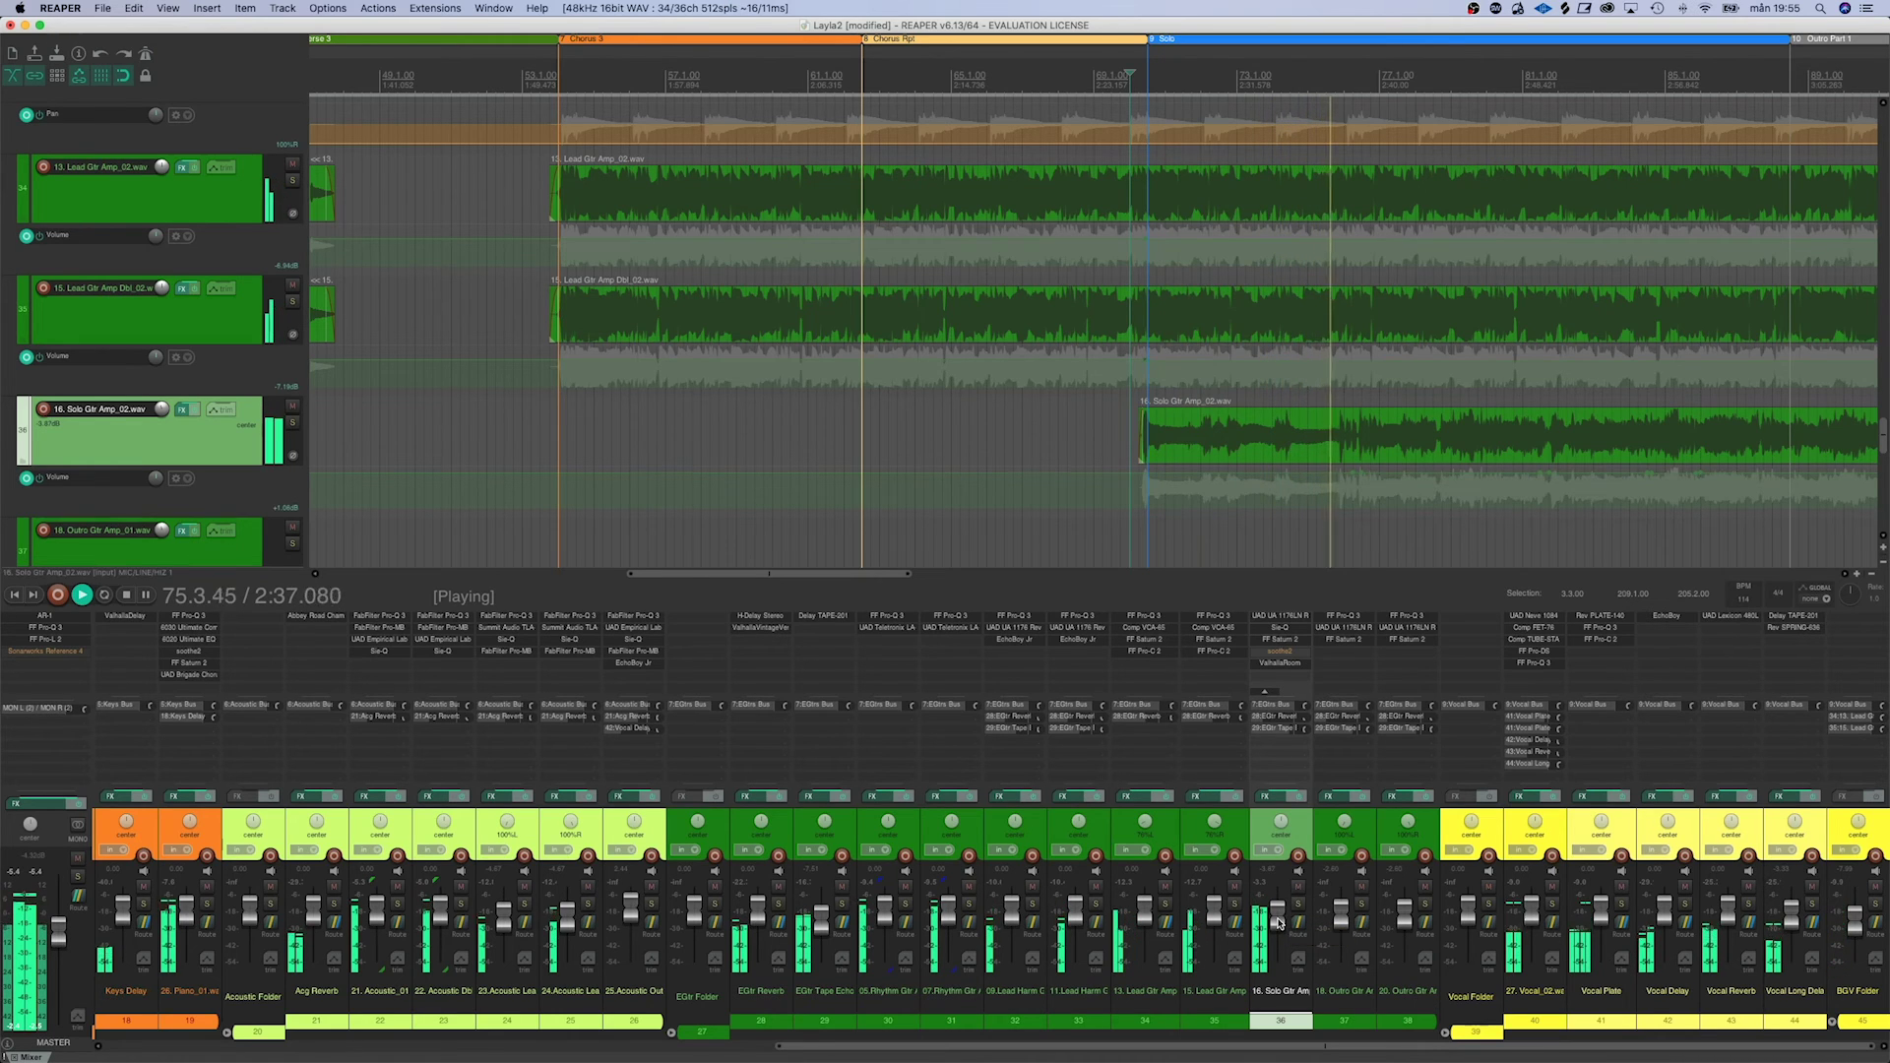
{"action": "scroll", "coordinate": [1277, 920], "scroll_direction": "up", "scroll_amount": 3}
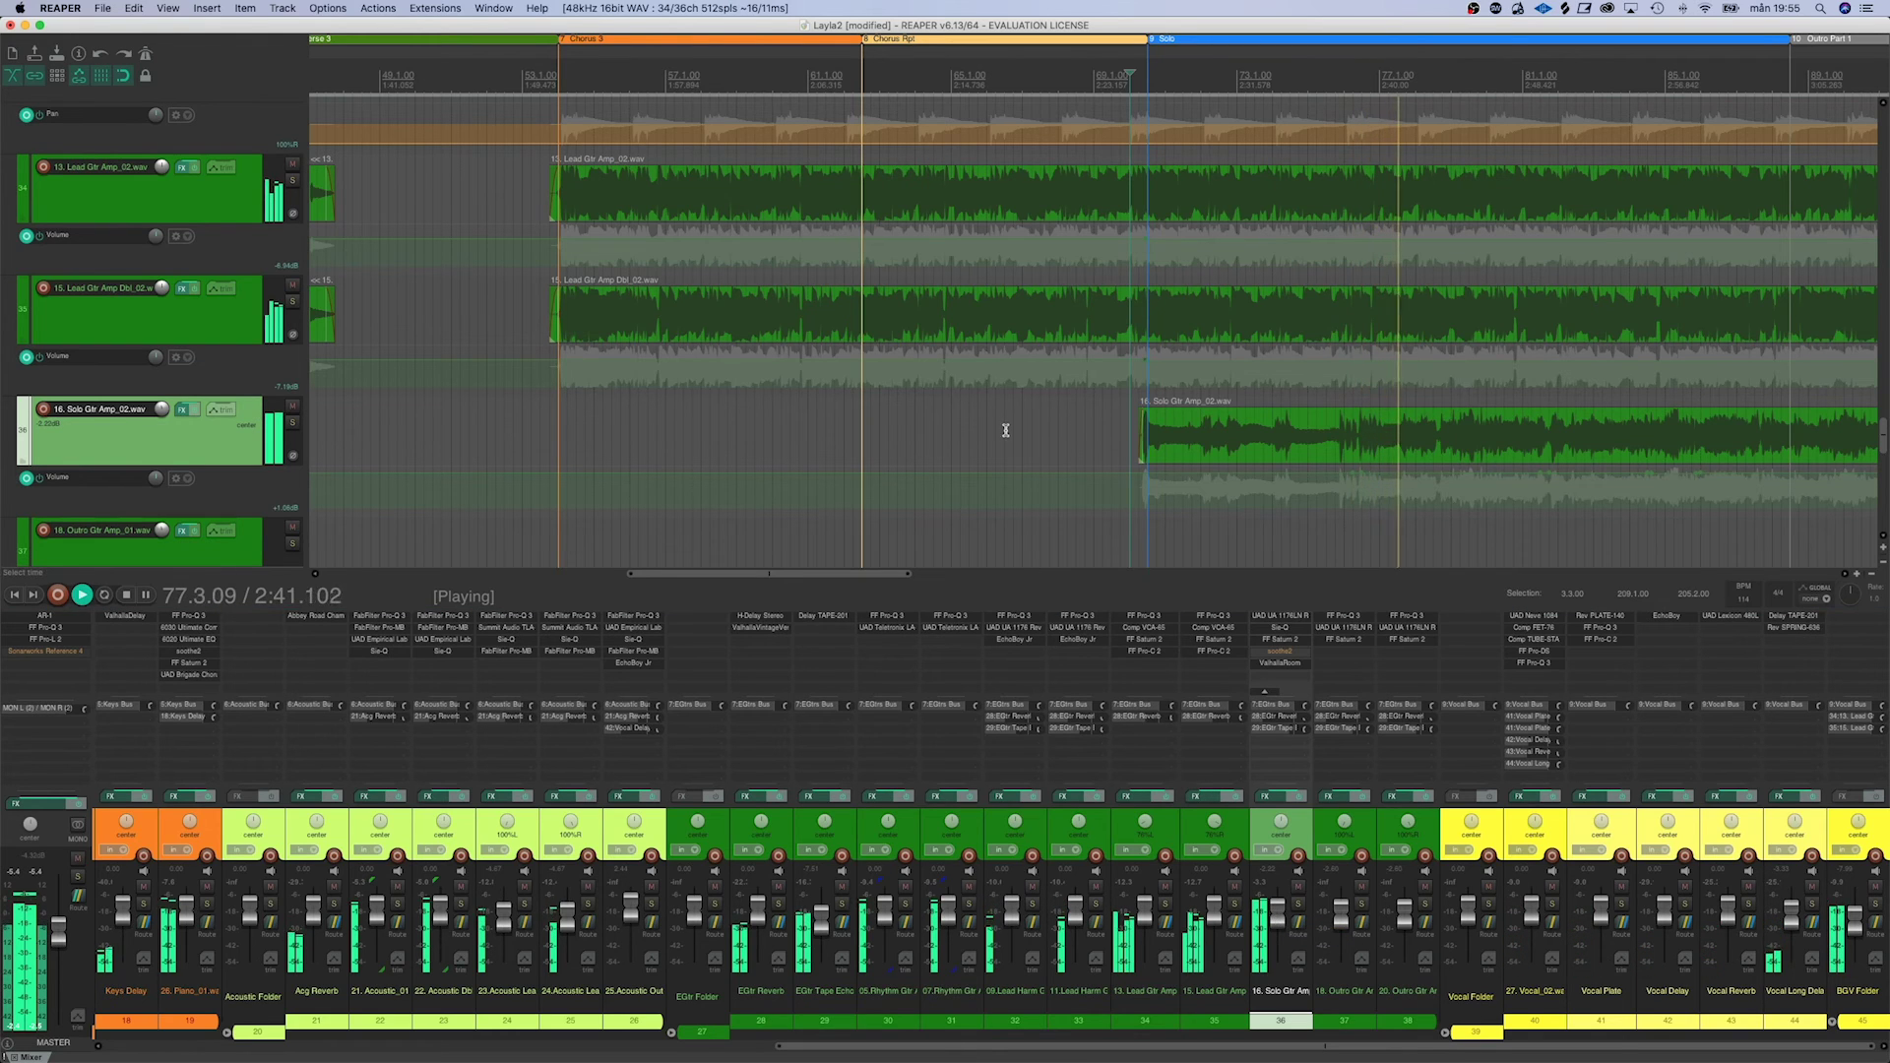
{"action": "key", "text": "space"}
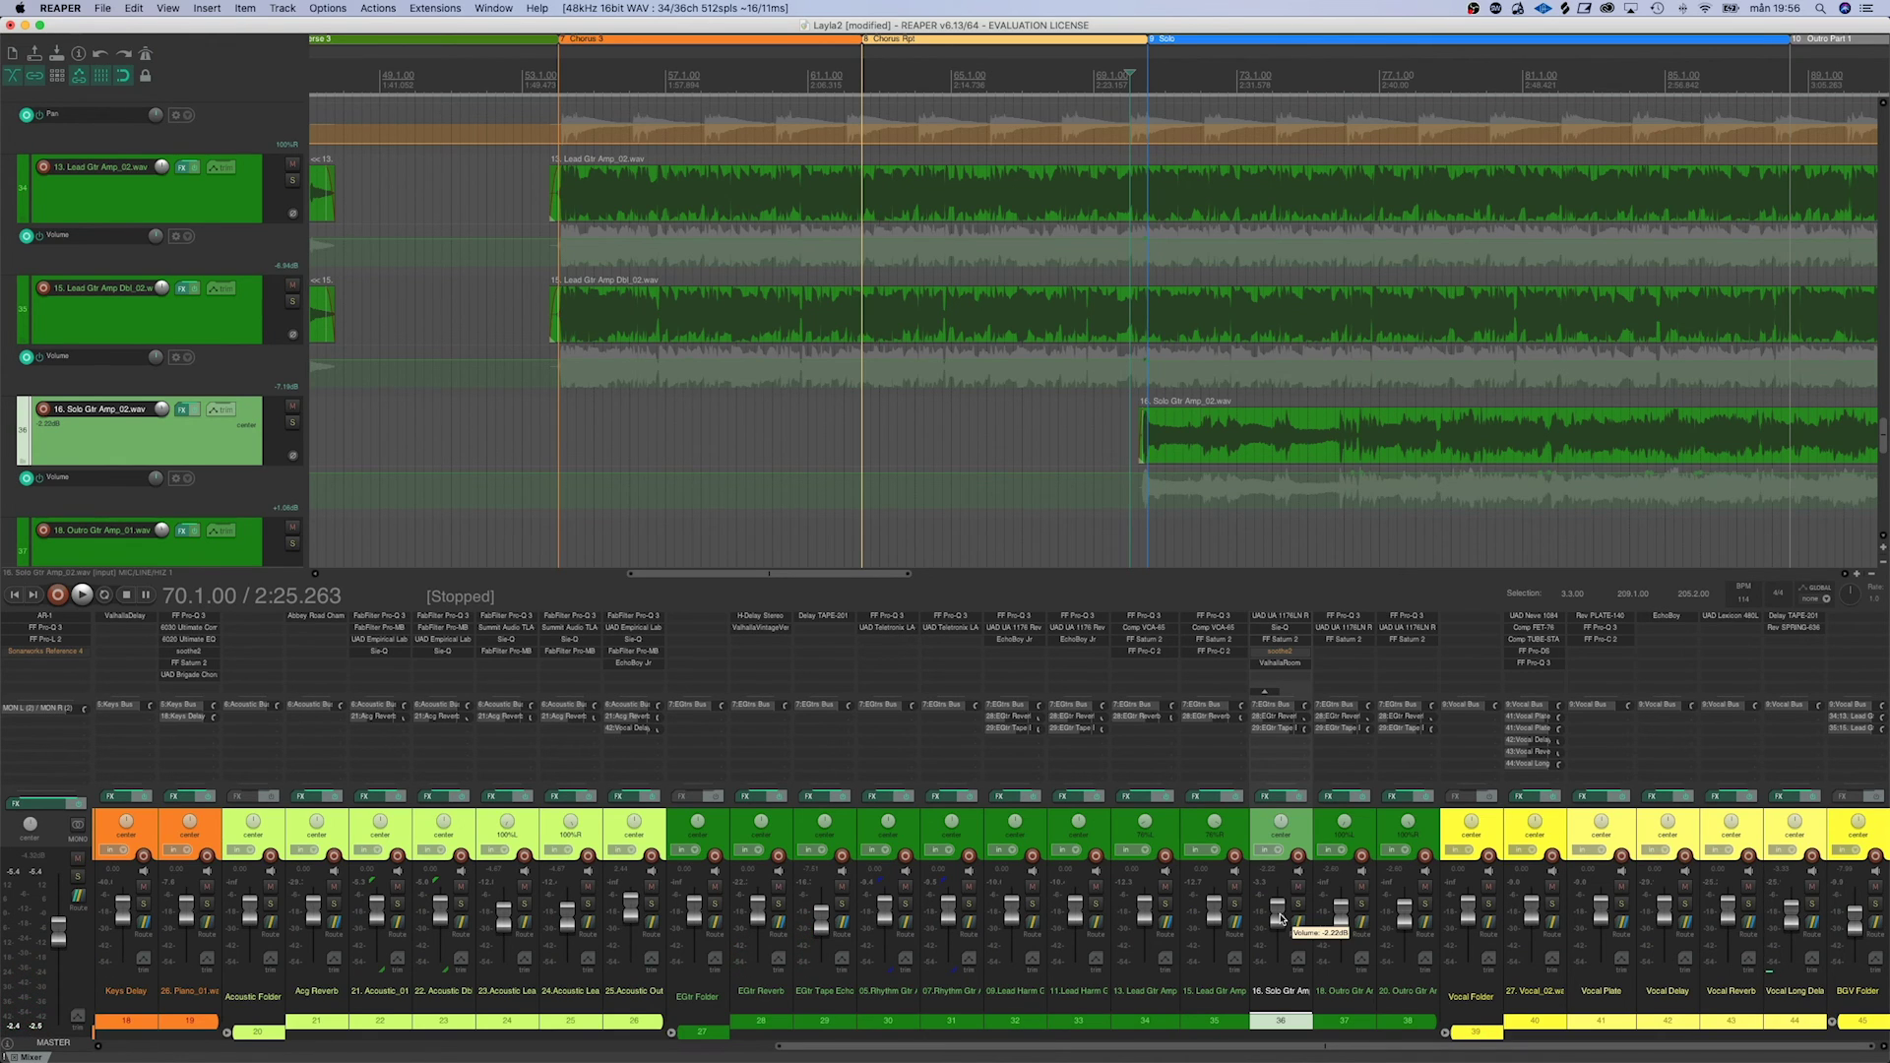
Enable soothe2 on the 16.Solo Gtr Amp track, listen to it in the full mix, close its window and stop playback
{"action": "left_click", "coordinate": [1288, 654]}
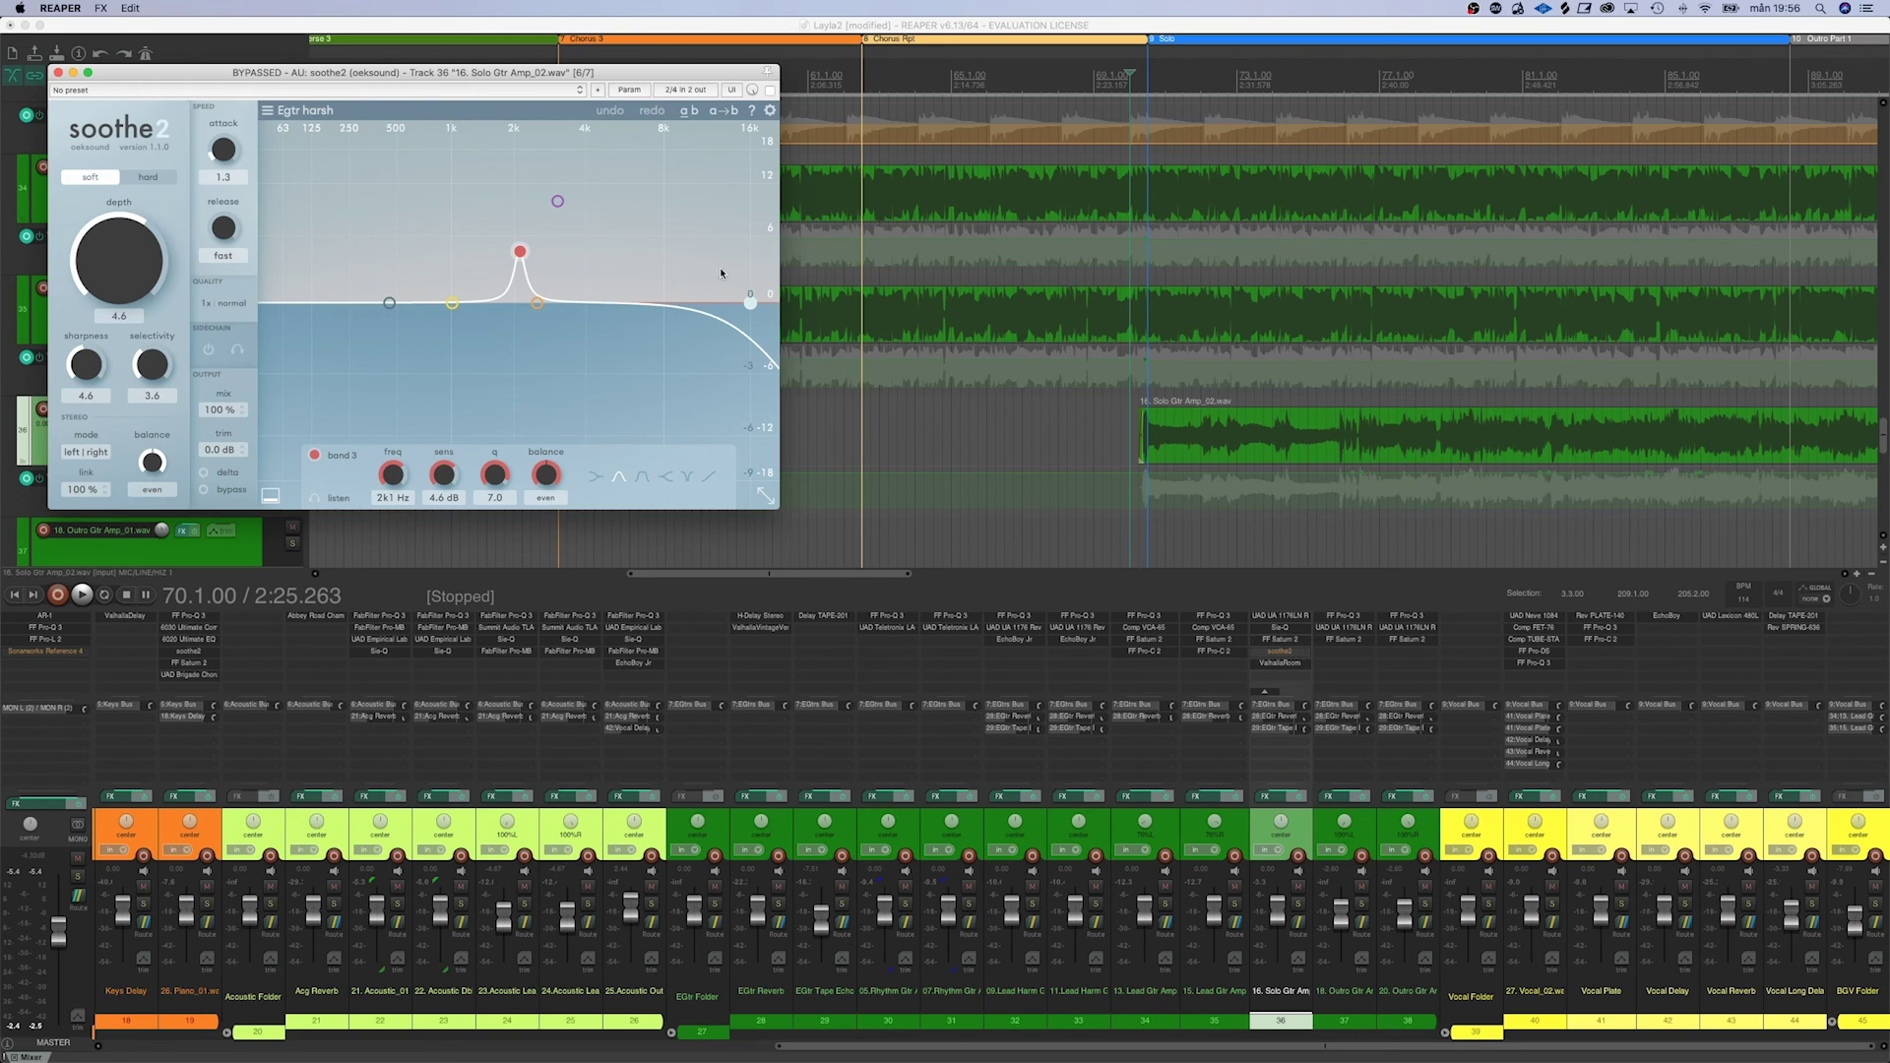
{"action": "left_click", "coordinate": [1282, 654], "text": "super"}
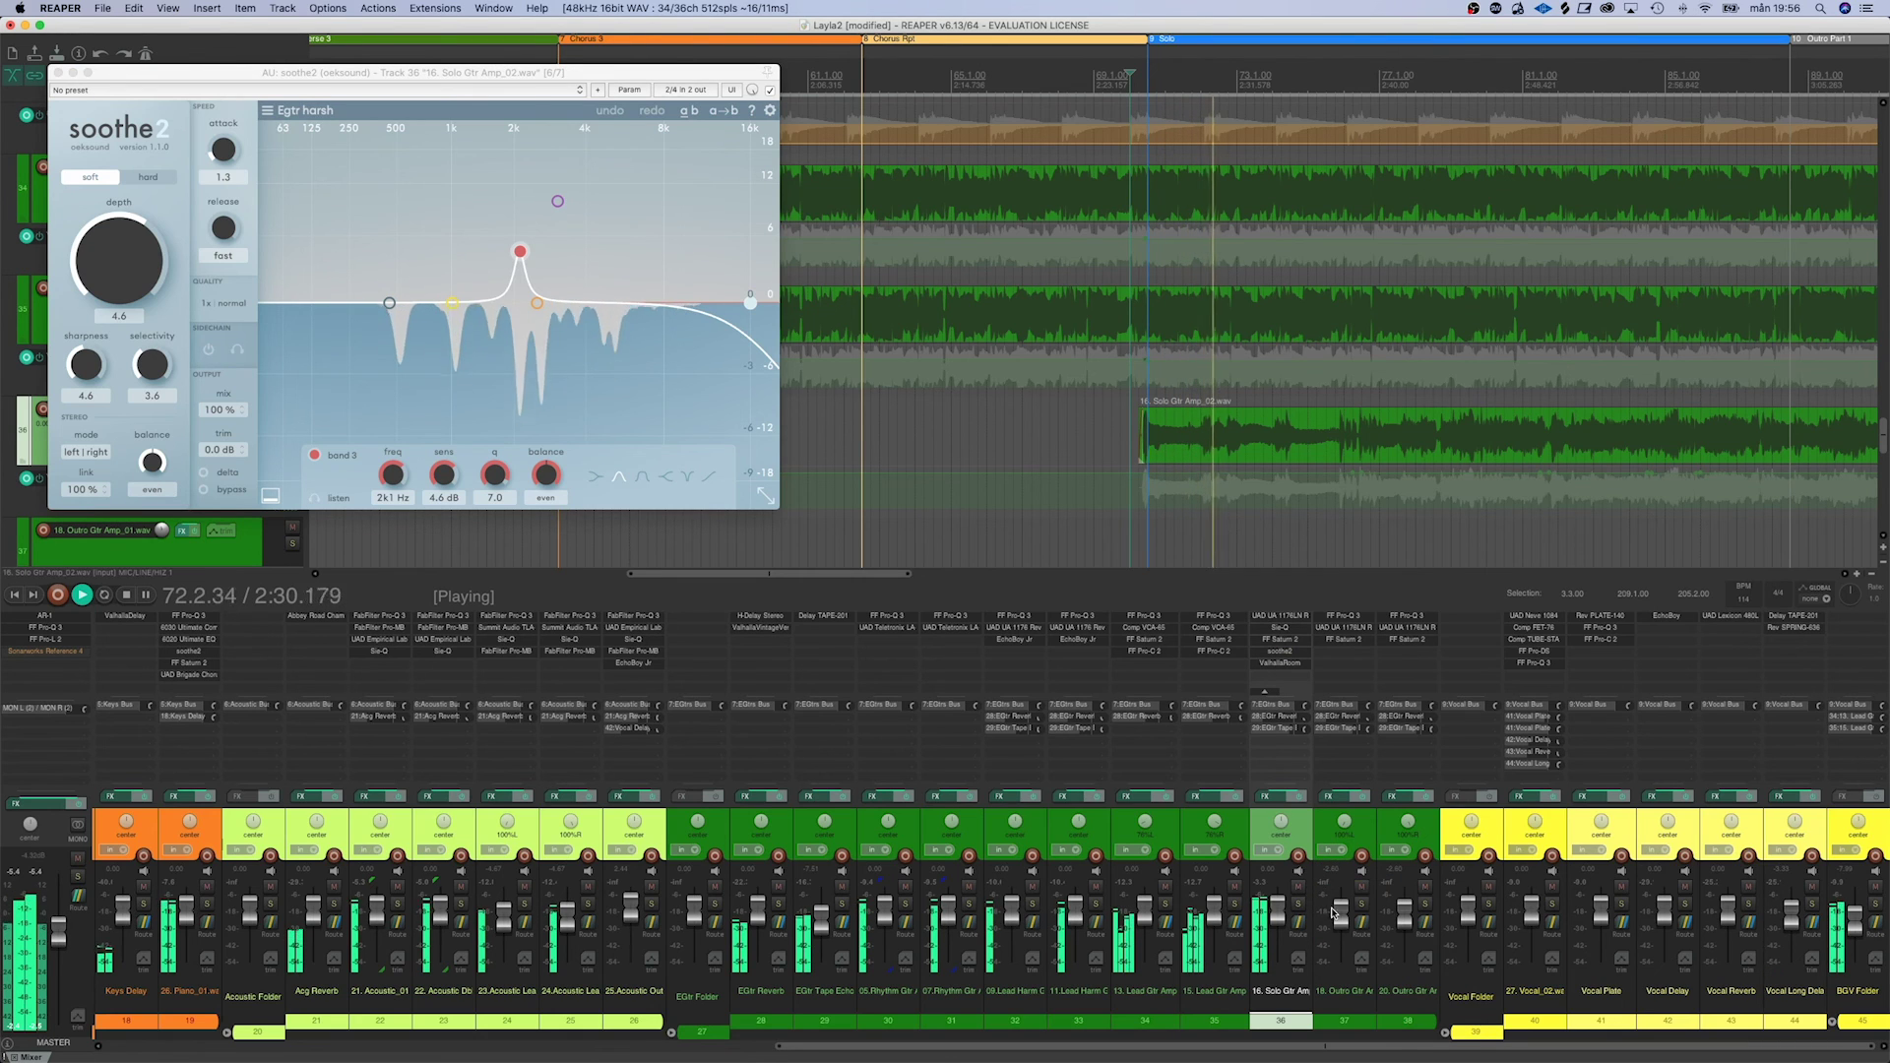
{"action": "mouse_move", "coordinate": [1337, 896]}
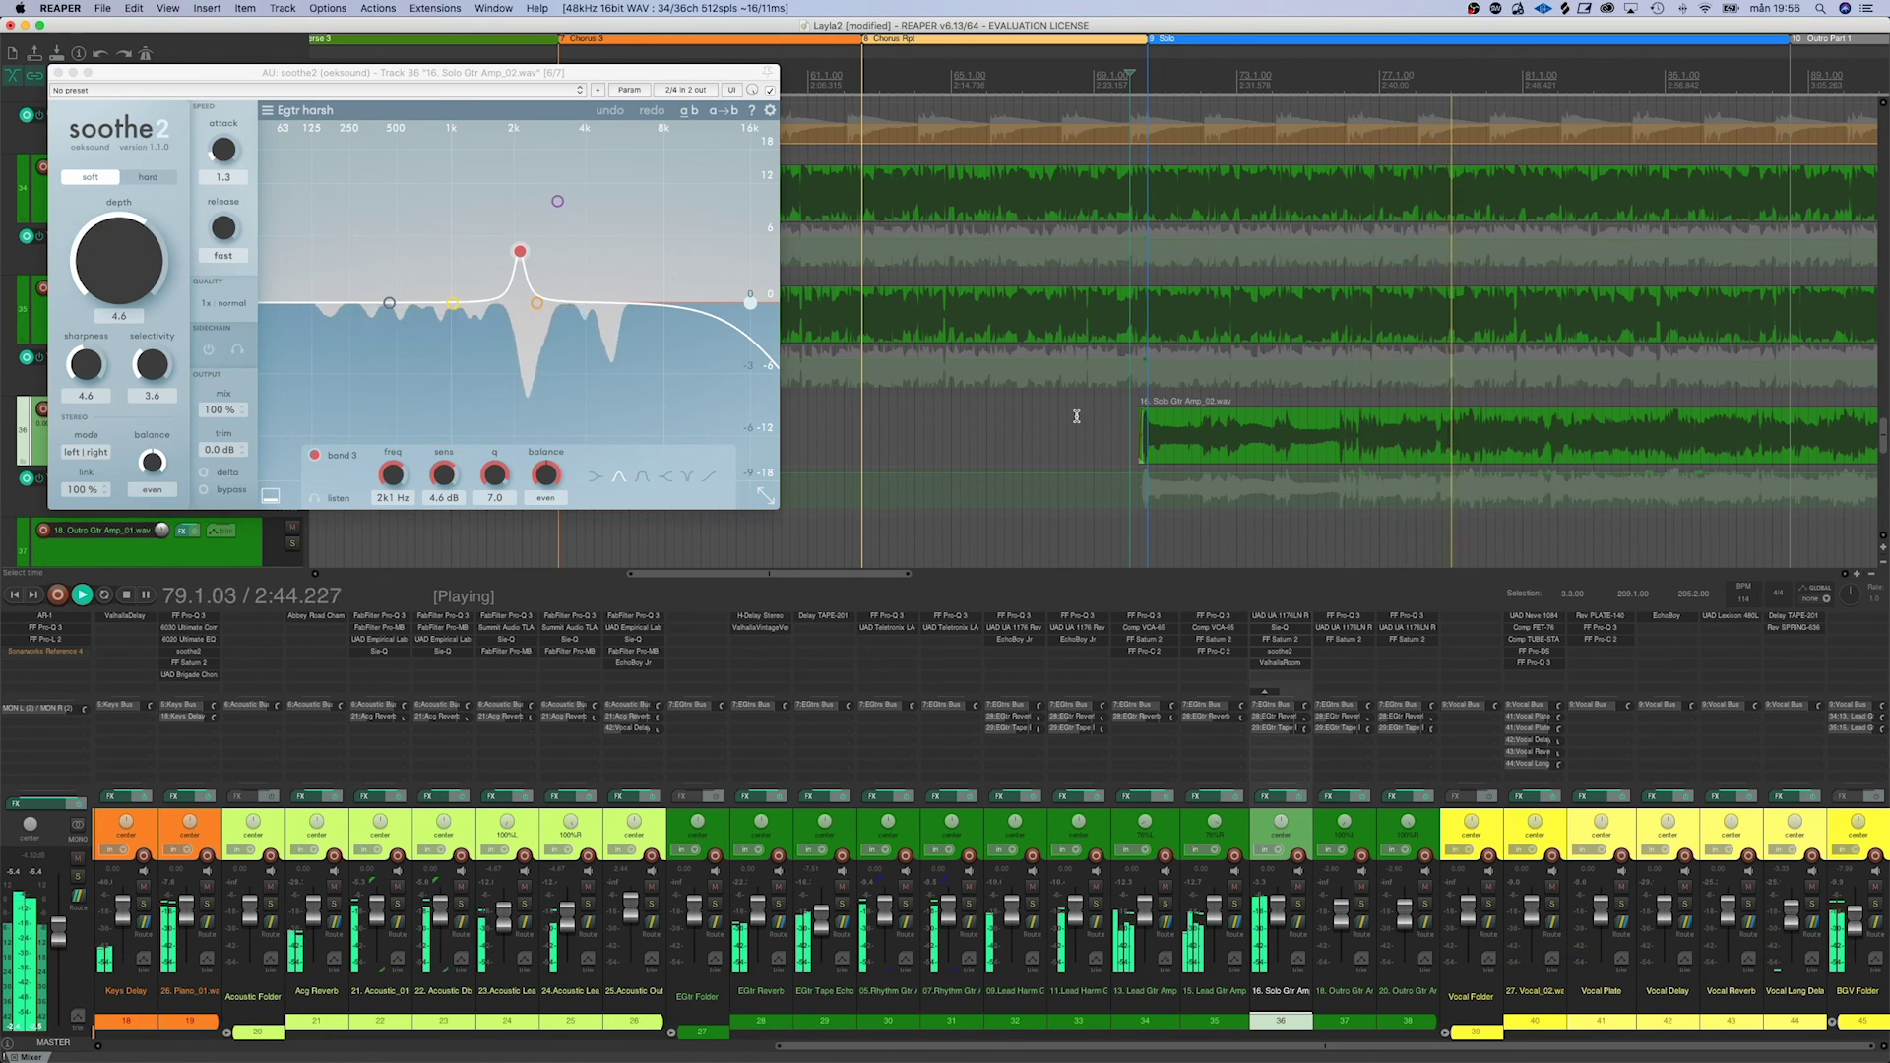
{"action": "left_click", "coordinate": [59, 73]}
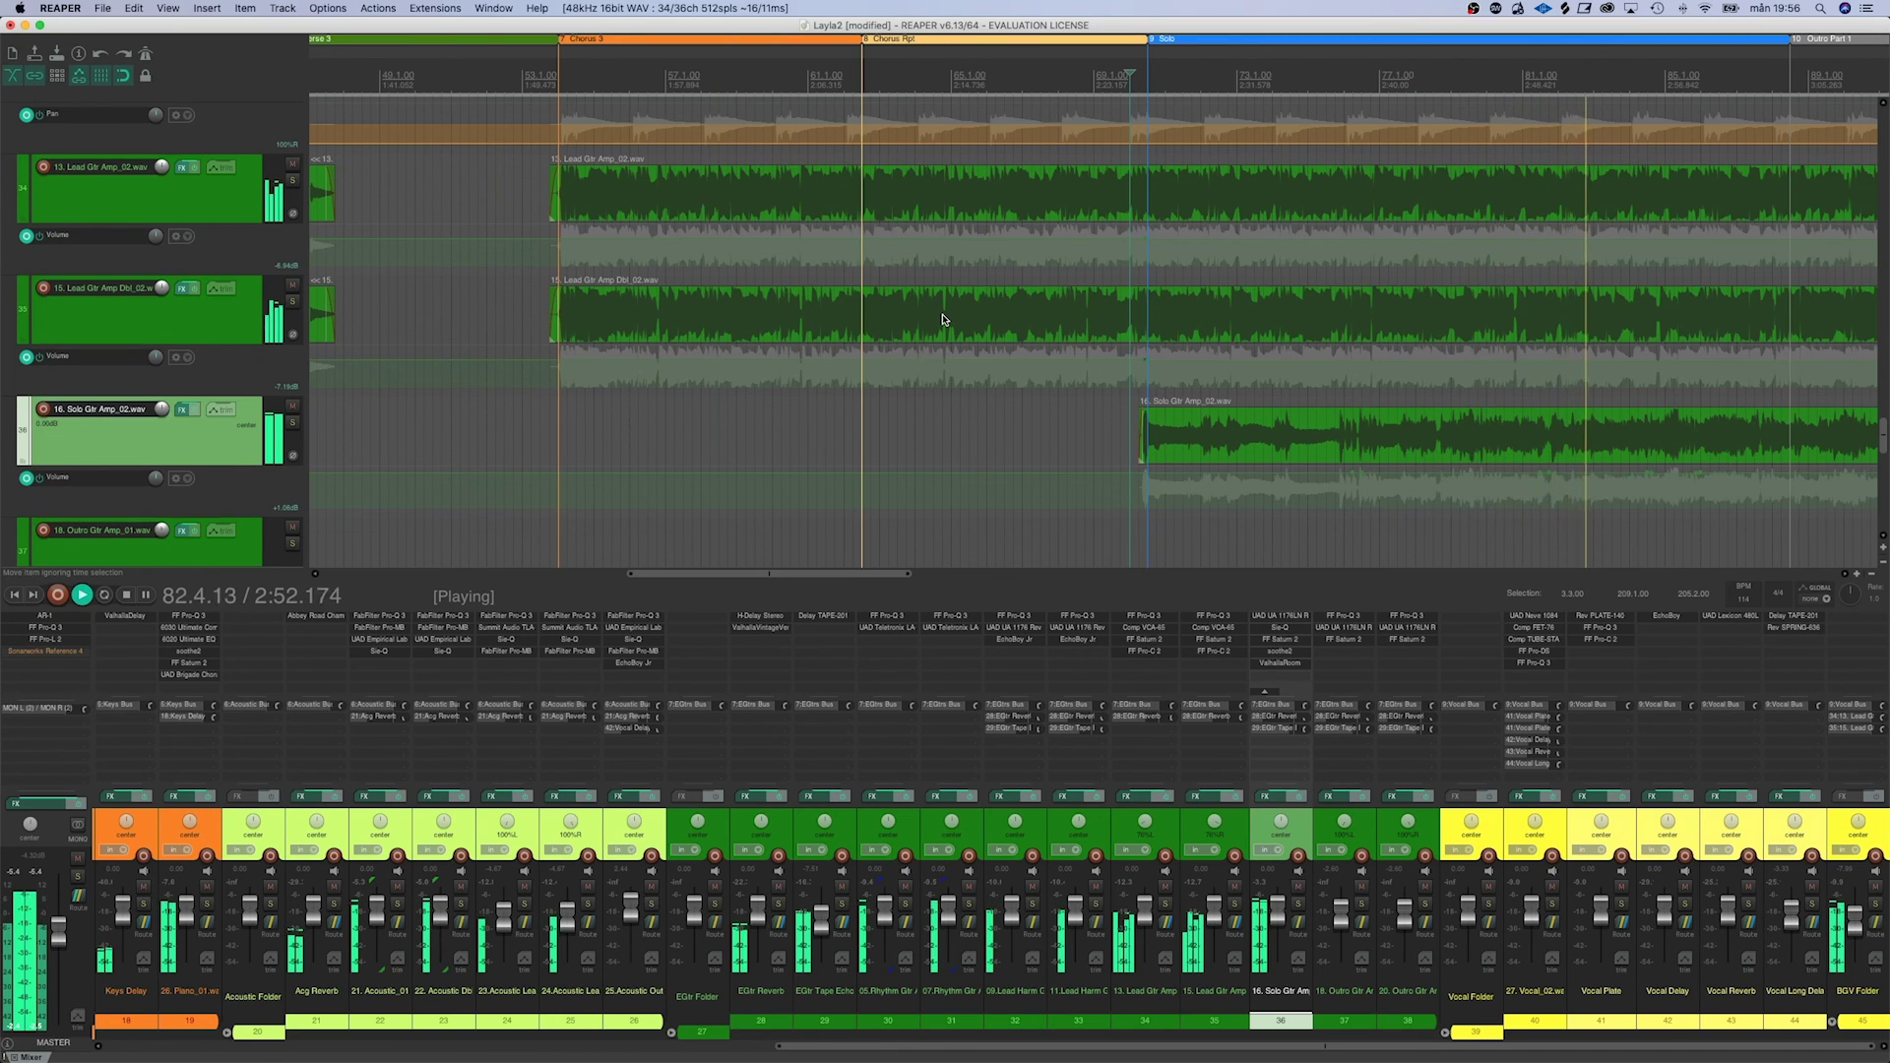
{"action": "key", "text": "space"}
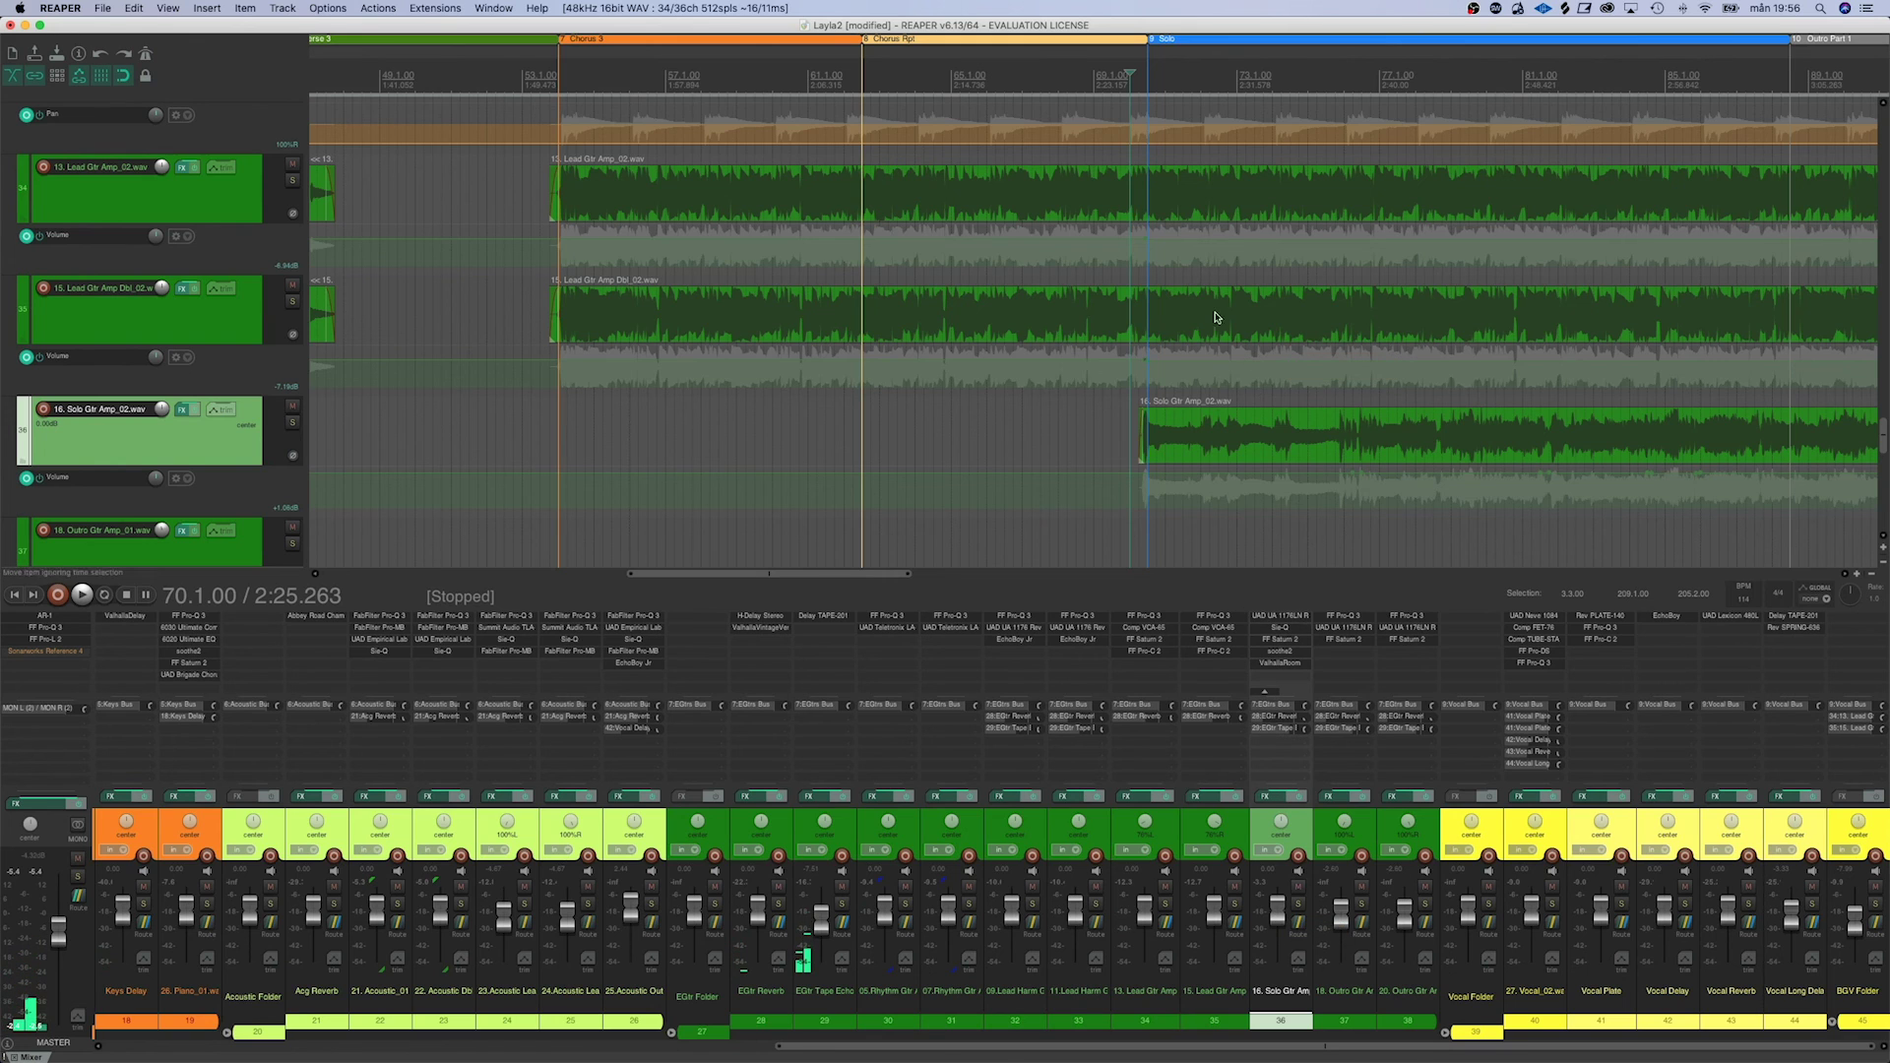
{"action": "scroll", "coordinate": [992, 359], "scroll_direction": "down", "scroll_amount": 3}
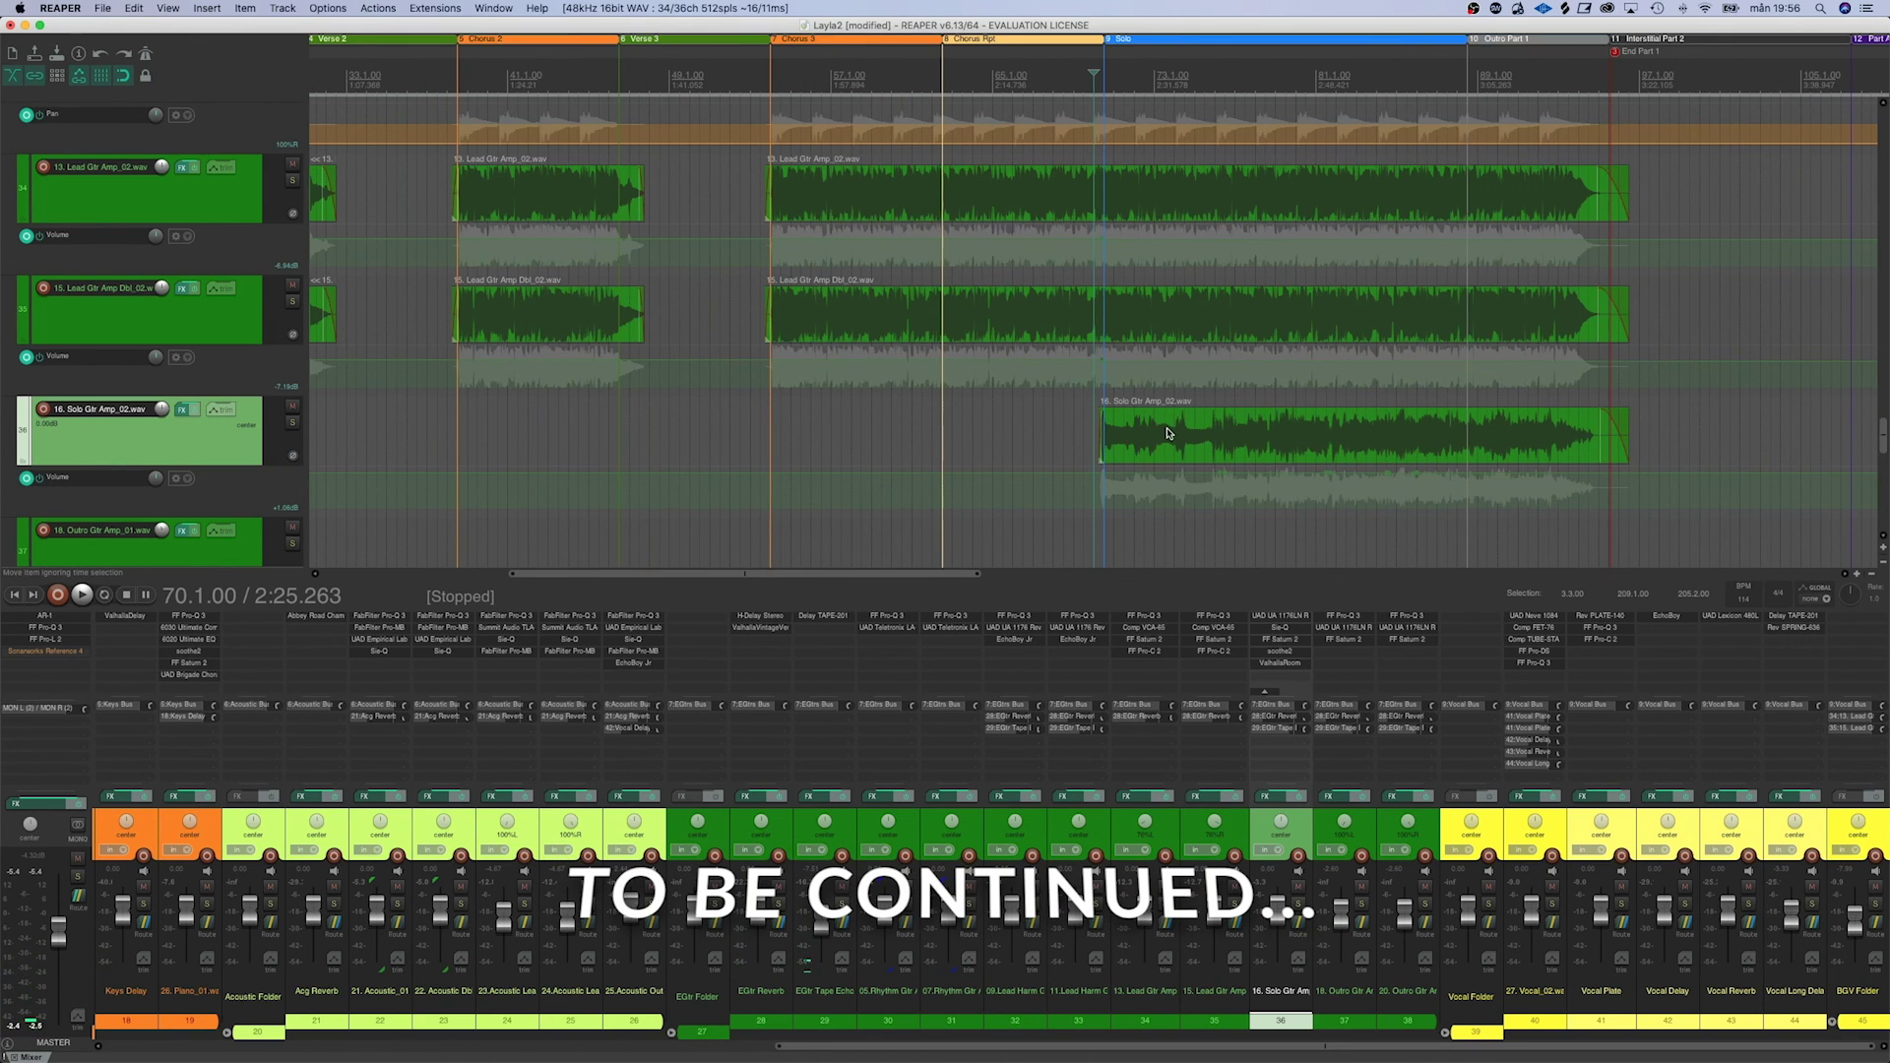